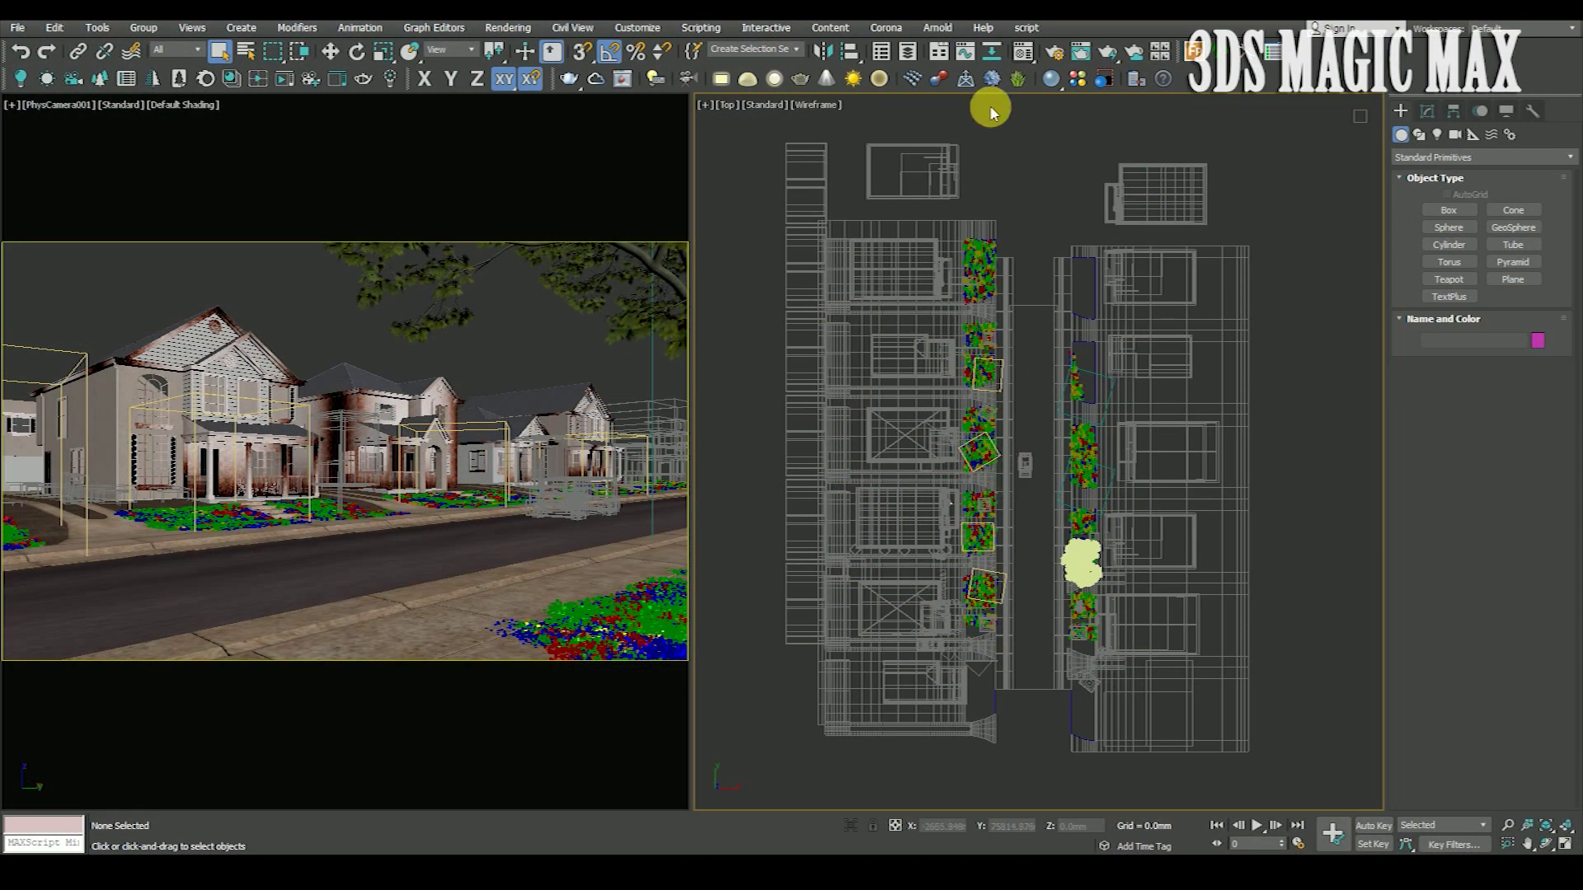
Open the Material Editor and select the last sample slot's material.
{"action": "left_click", "coordinate": [1023, 51]}
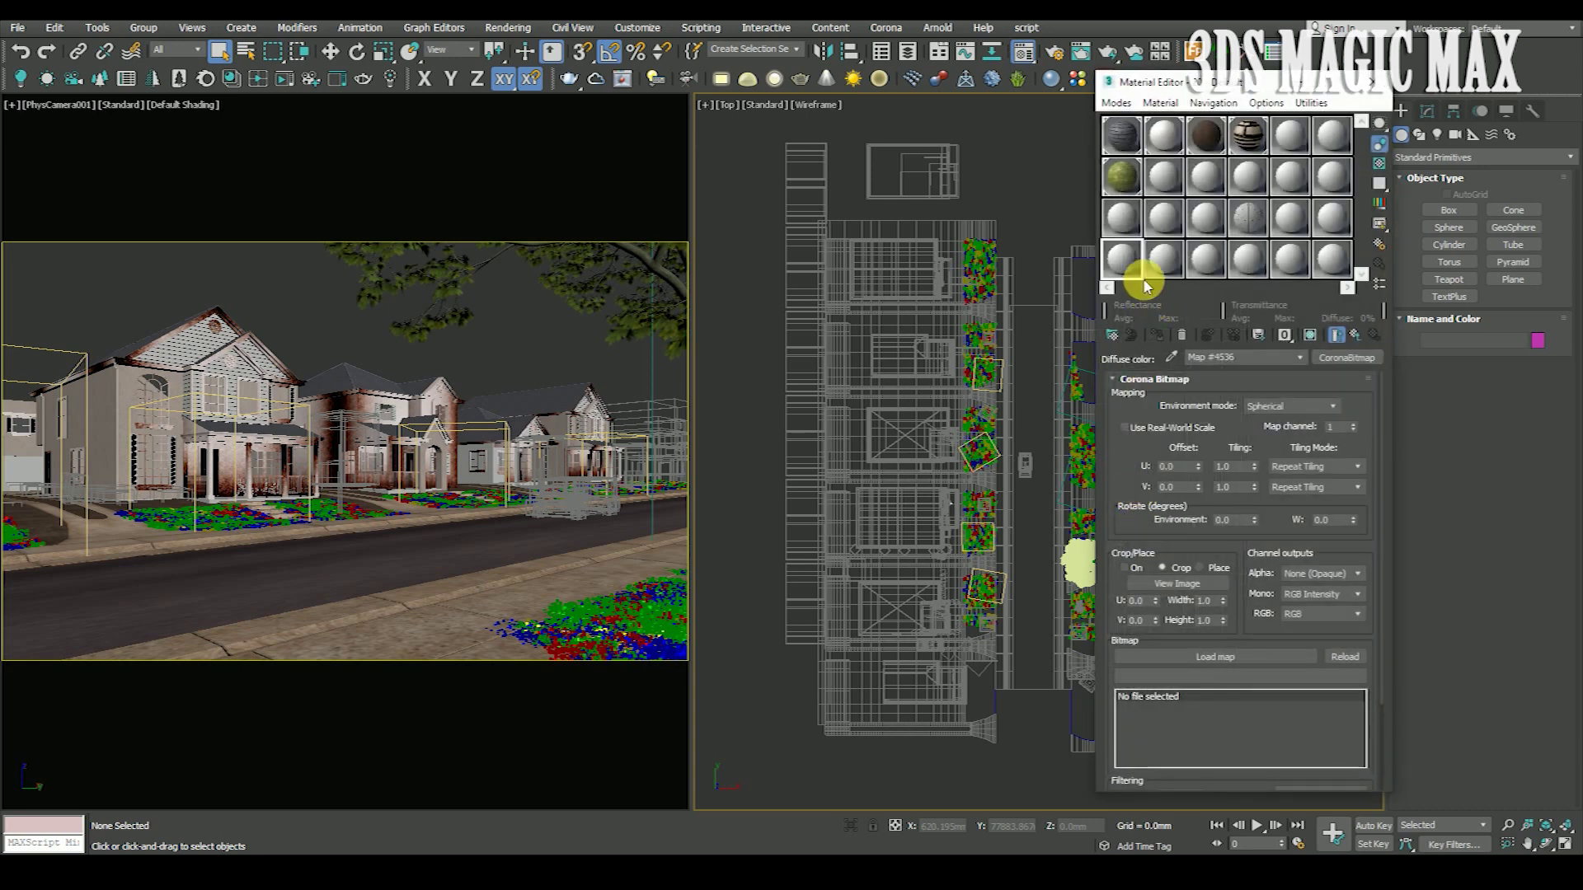
{"action": "left_click", "coordinate": [1331, 256]}
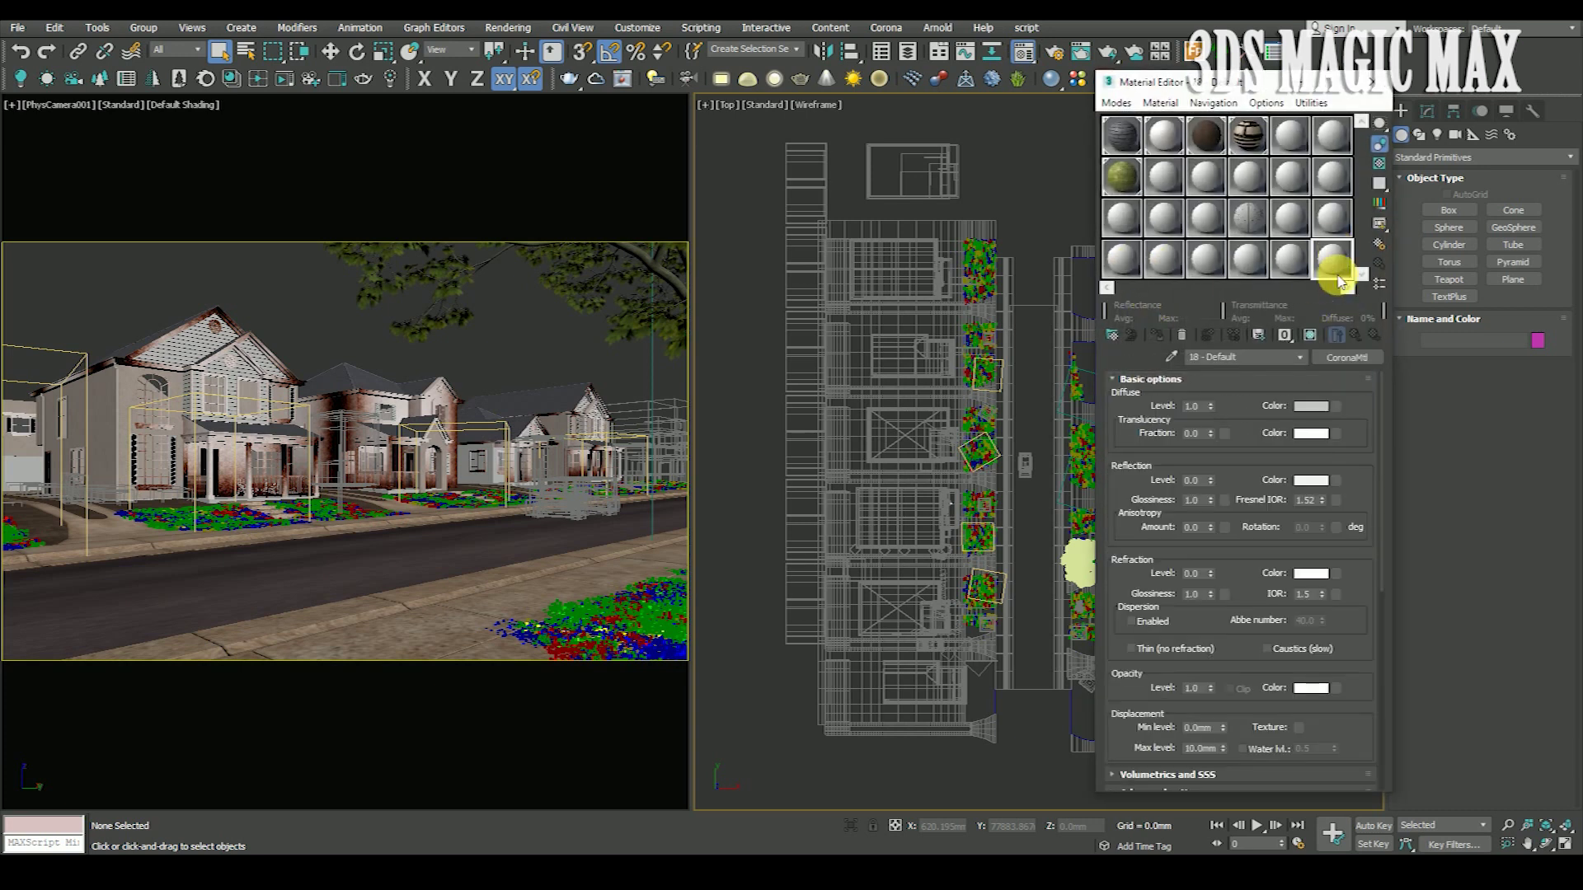
{"action": "left_click", "coordinate": [1346, 357]}
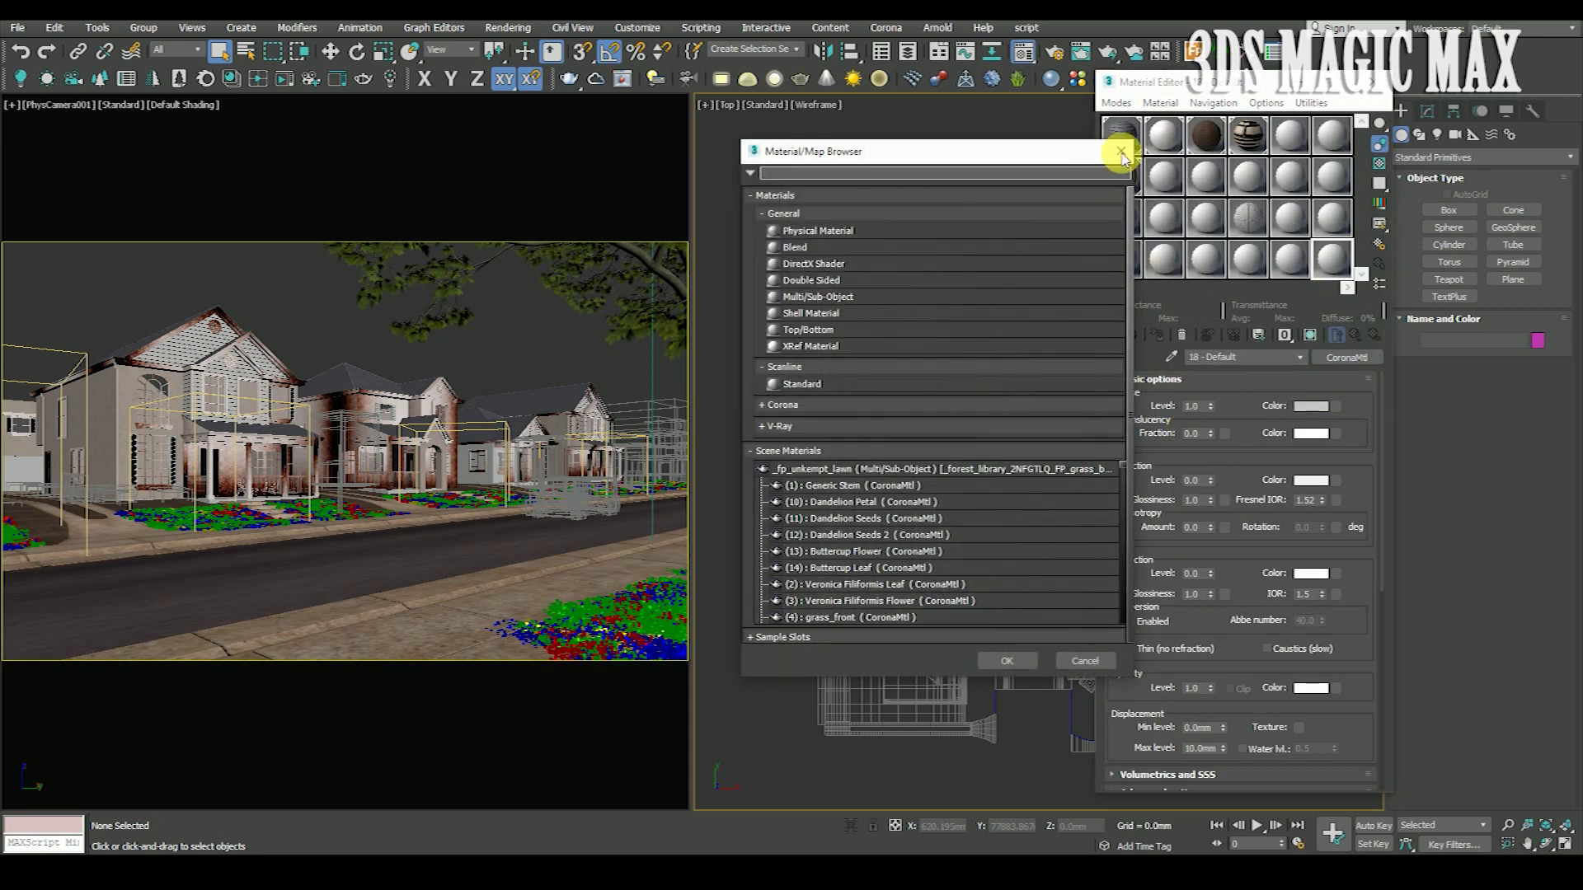
{"action": "left_click", "coordinate": [1121, 152]}
Assign a CoronaColorCorrect diffuse map with a CoronaBitmap as its input.
{"action": "left_click", "coordinate": [1335, 408]}
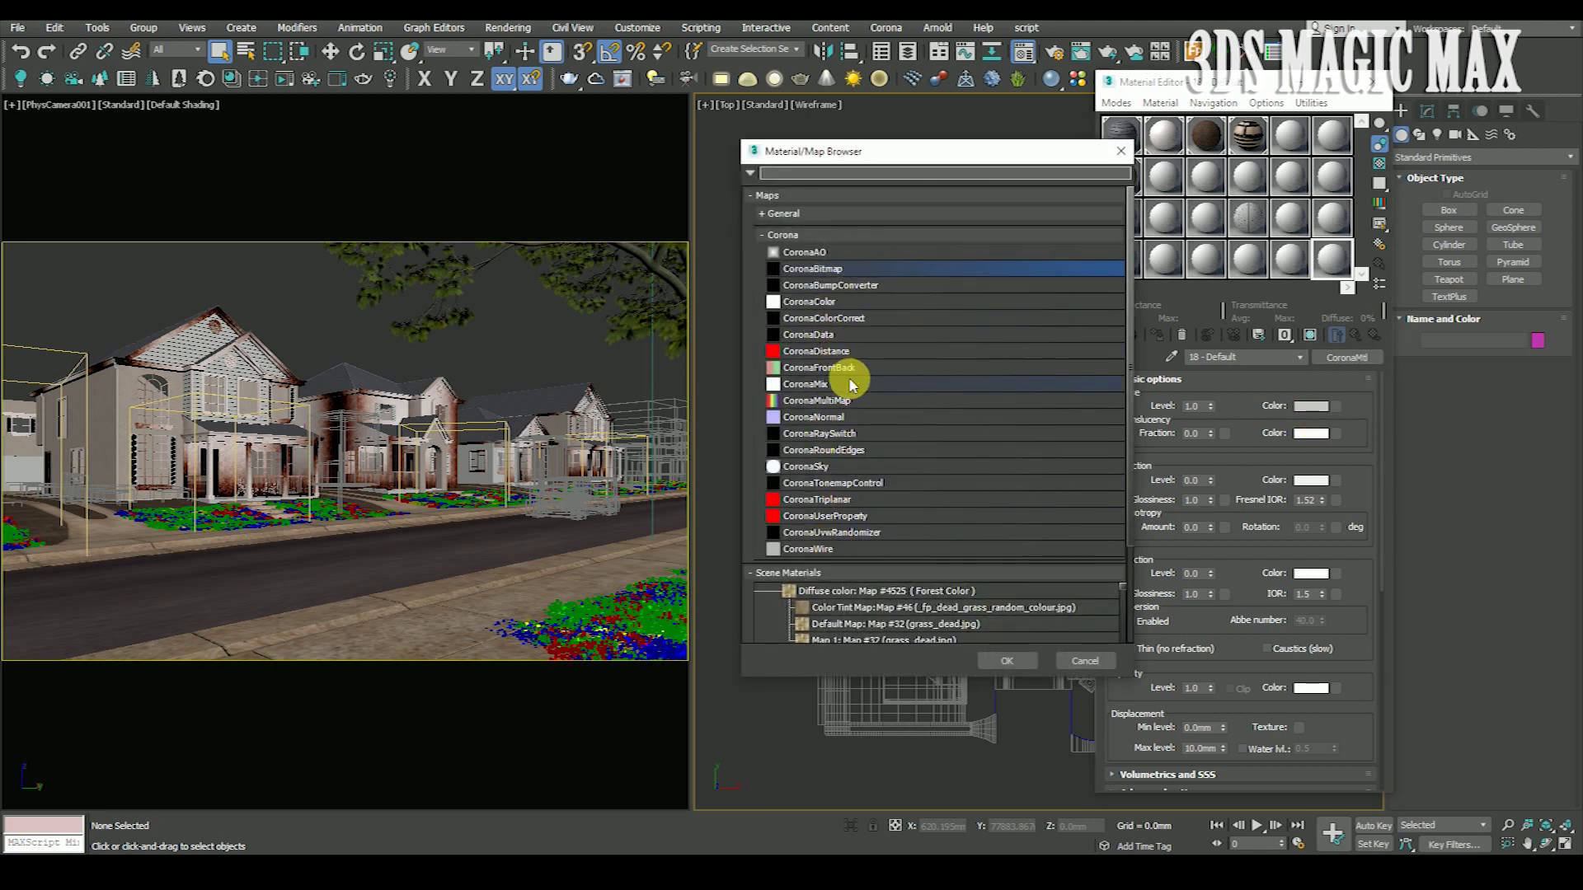
{"action": "double_click", "coordinate": [823, 318]}
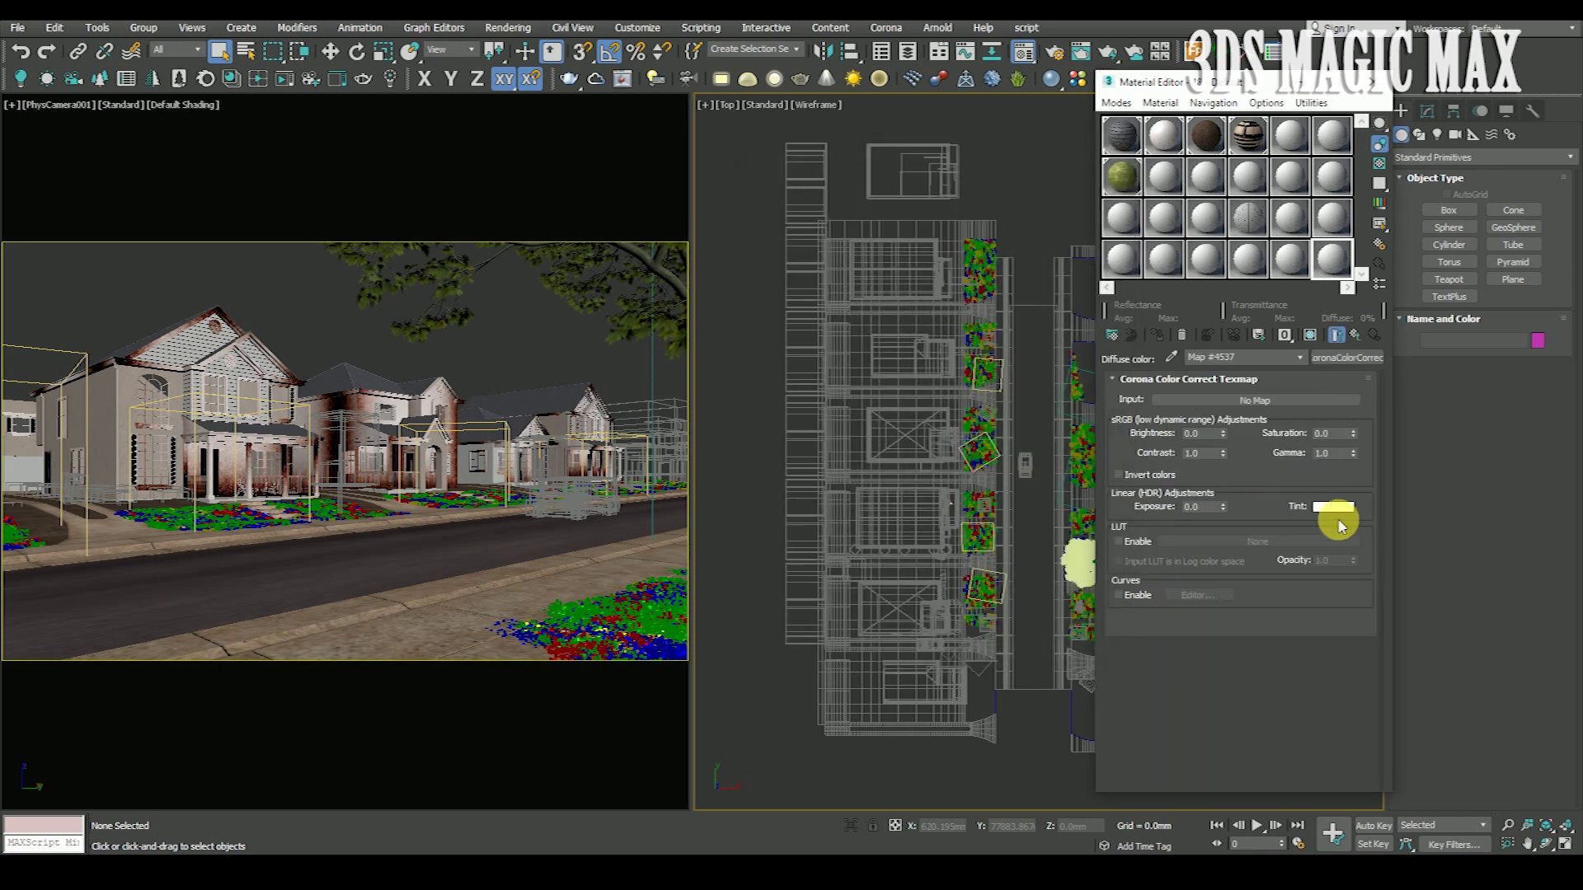
{"action": "left_click", "coordinate": [1266, 401]}
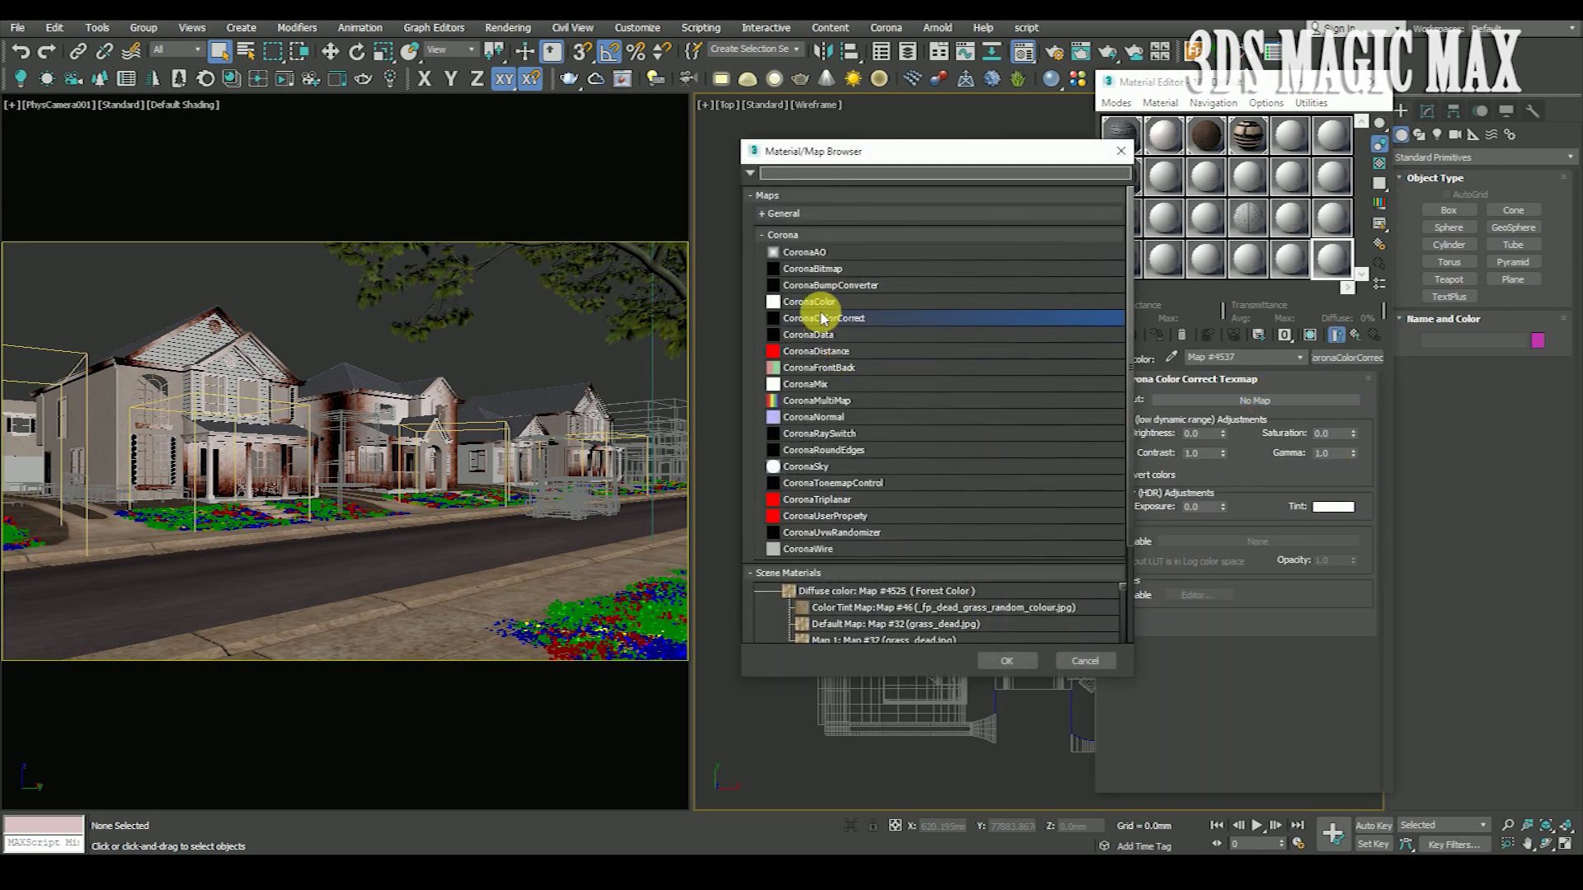
{"action": "double_click", "coordinate": [821, 268]}
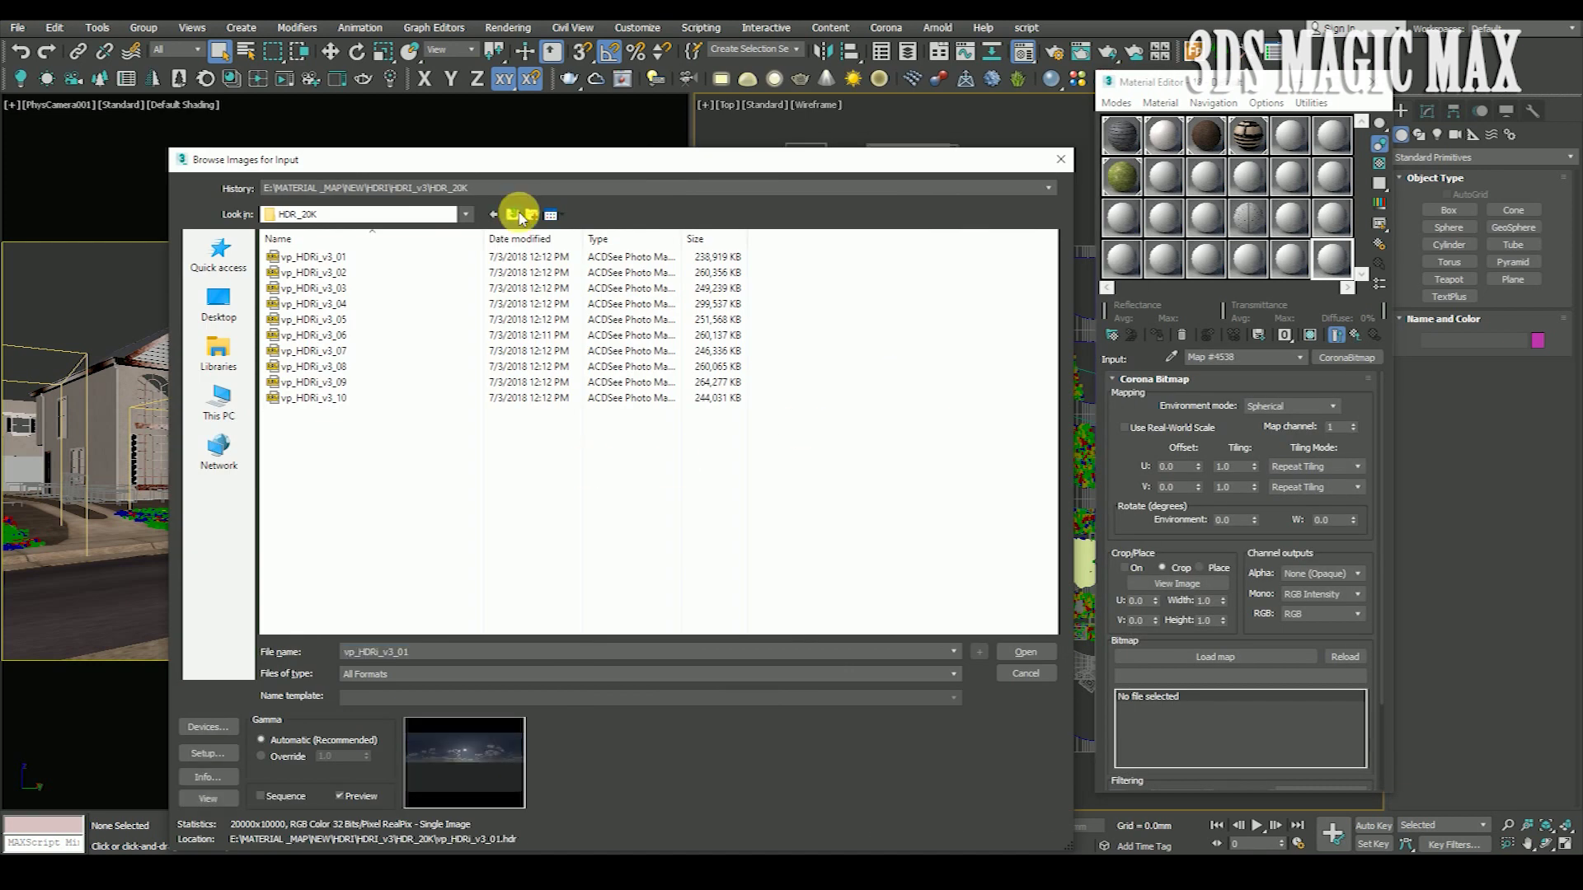
Browse to the HDRI_v1 > HDR folder and preview the sky images through v1_06.
{"action": "left_click", "coordinate": [519, 216]}
{"action": "double_click", "coordinate": [302, 258]}
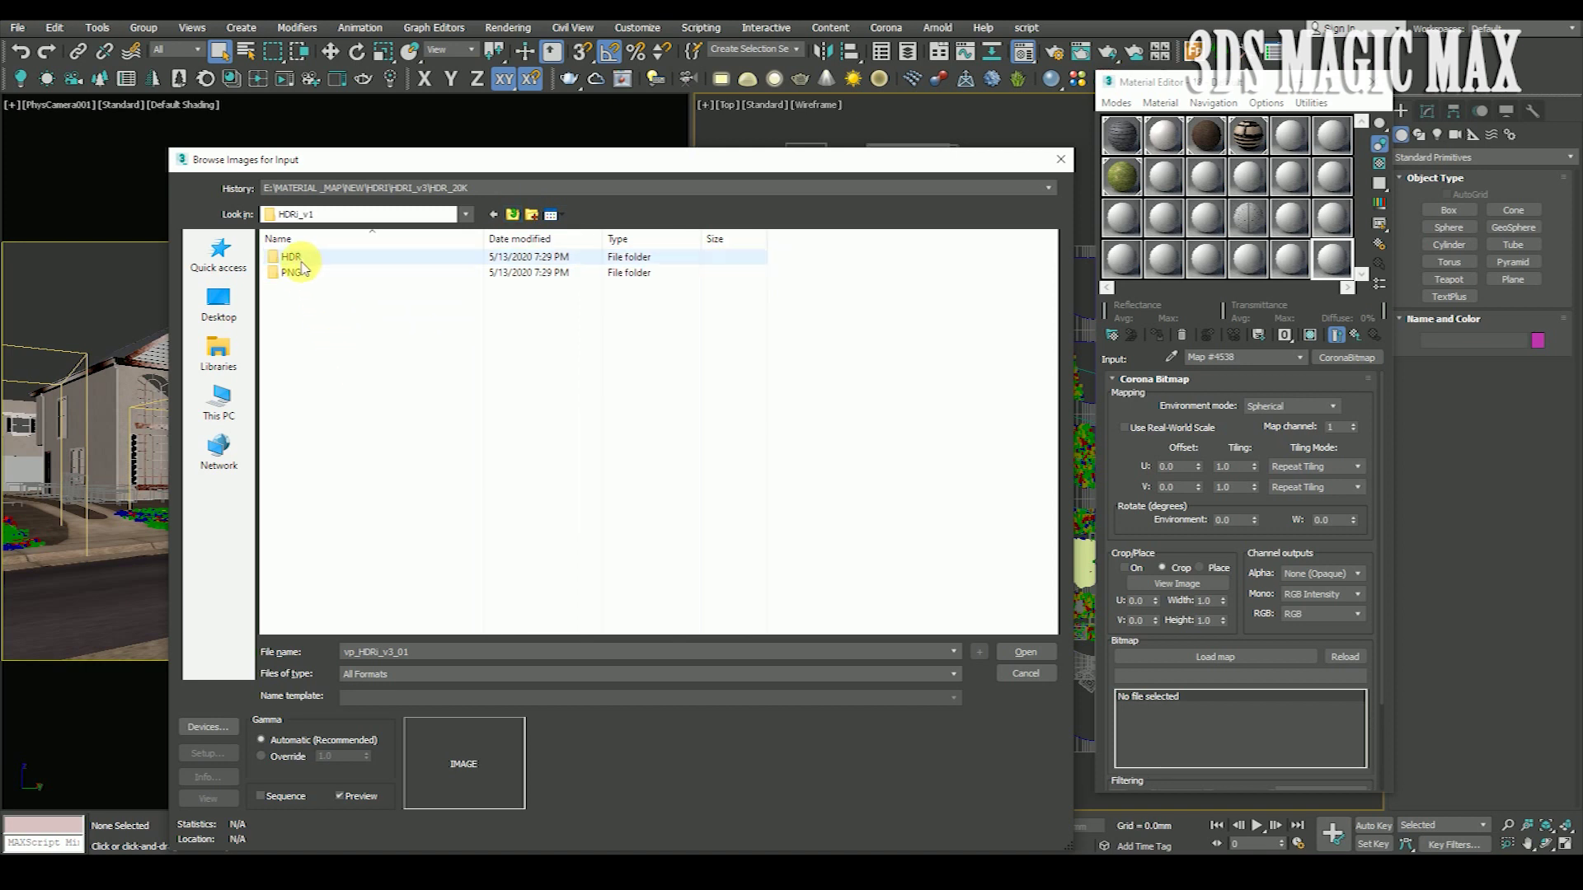
{"action": "left_click", "coordinate": [424, 256]}
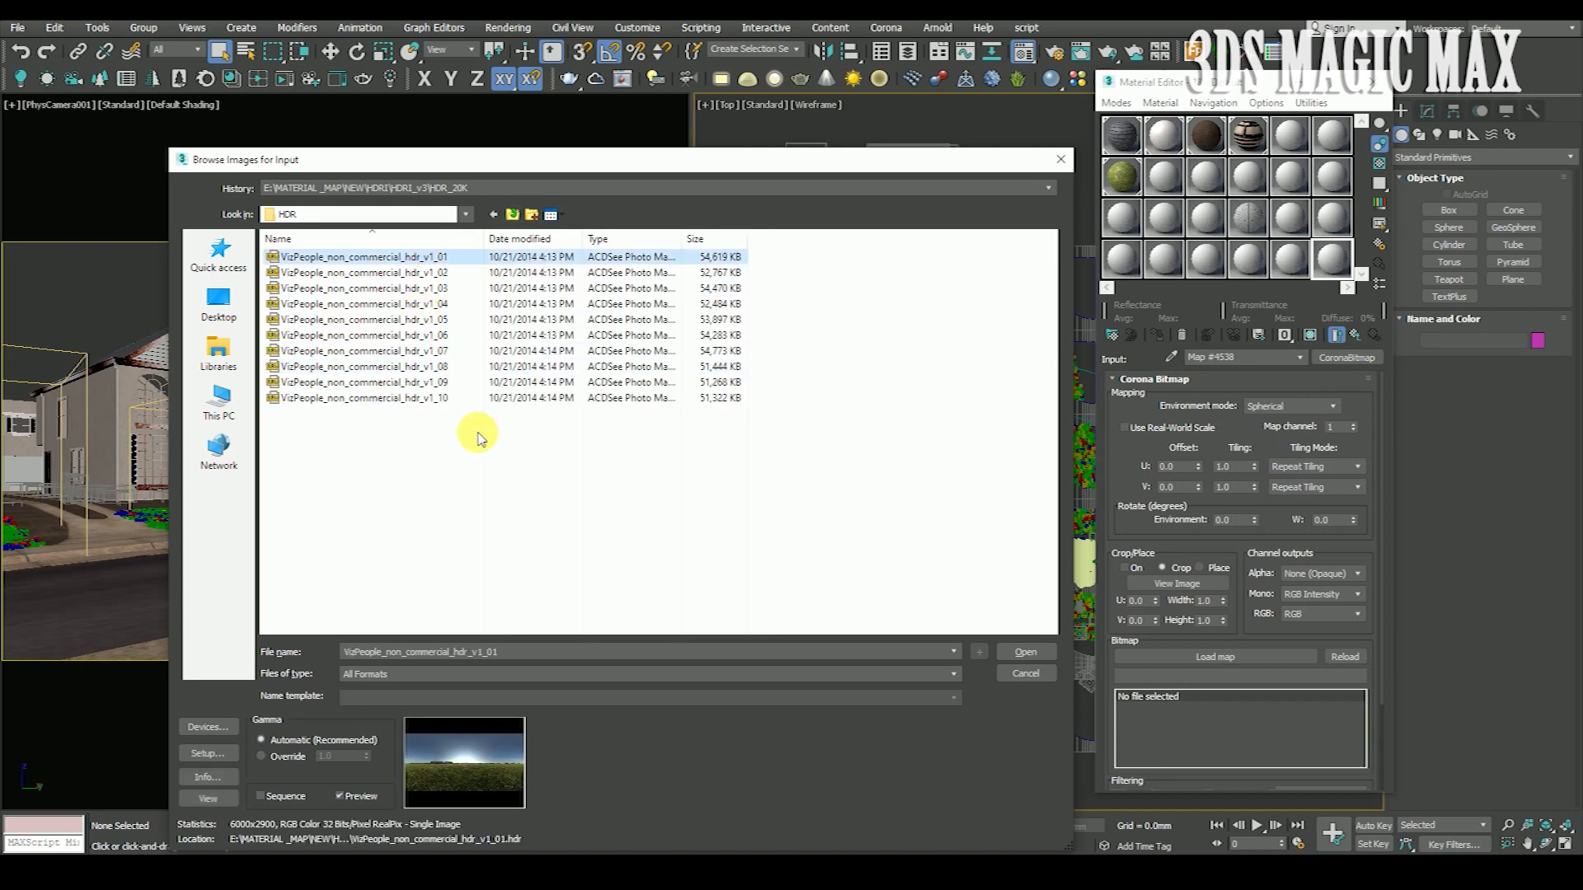
{"action": "key", "text": "Down"}
{"action": "key", "text": "Down"}
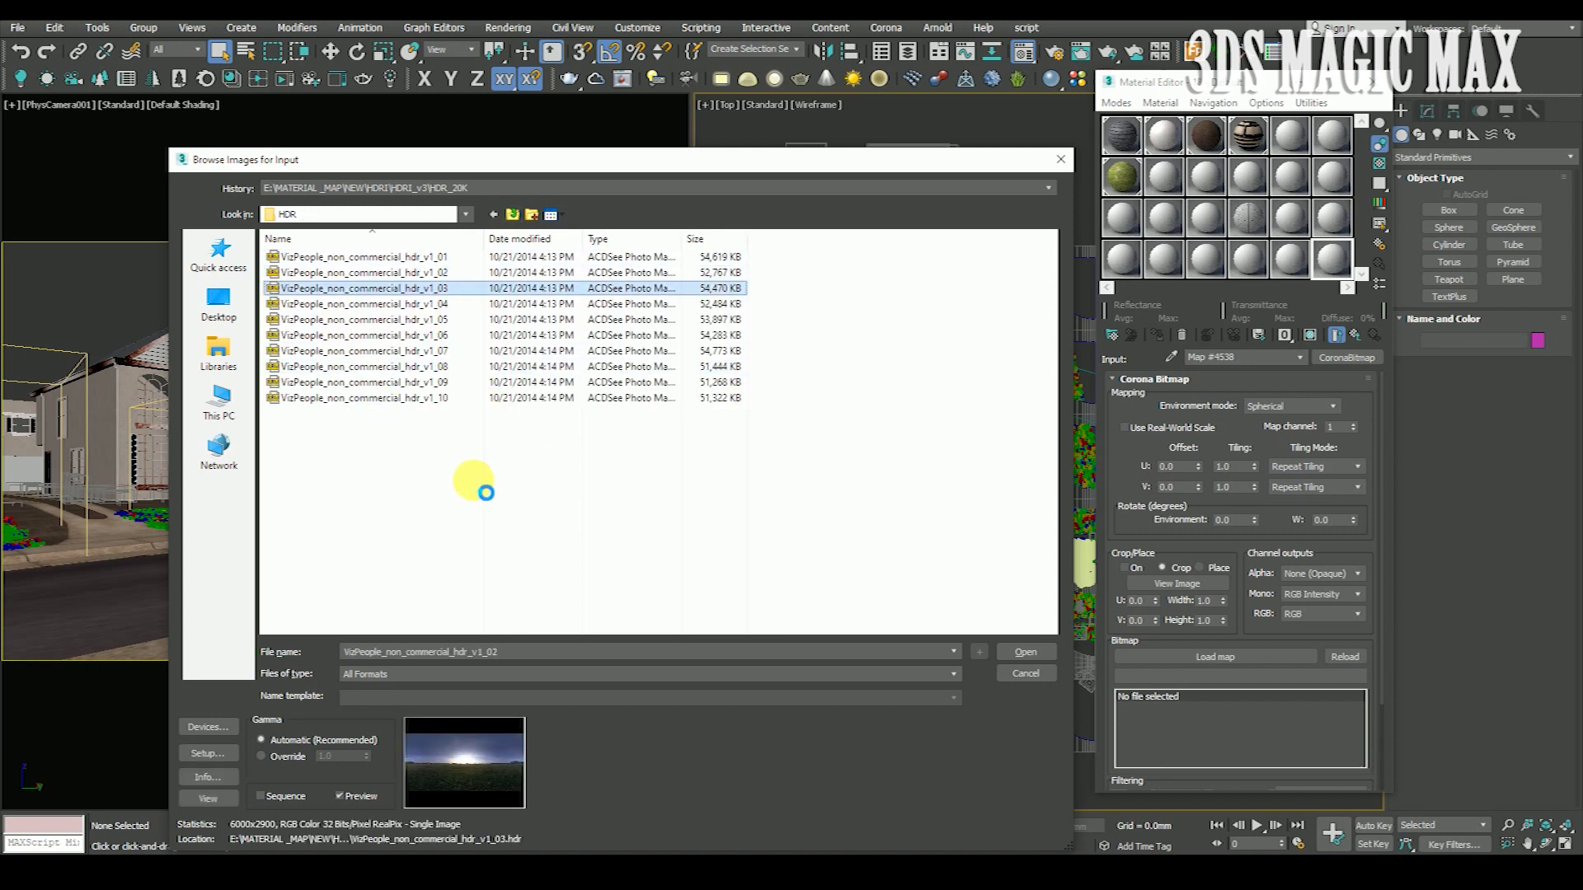
{"action": "key", "text": "Down"}
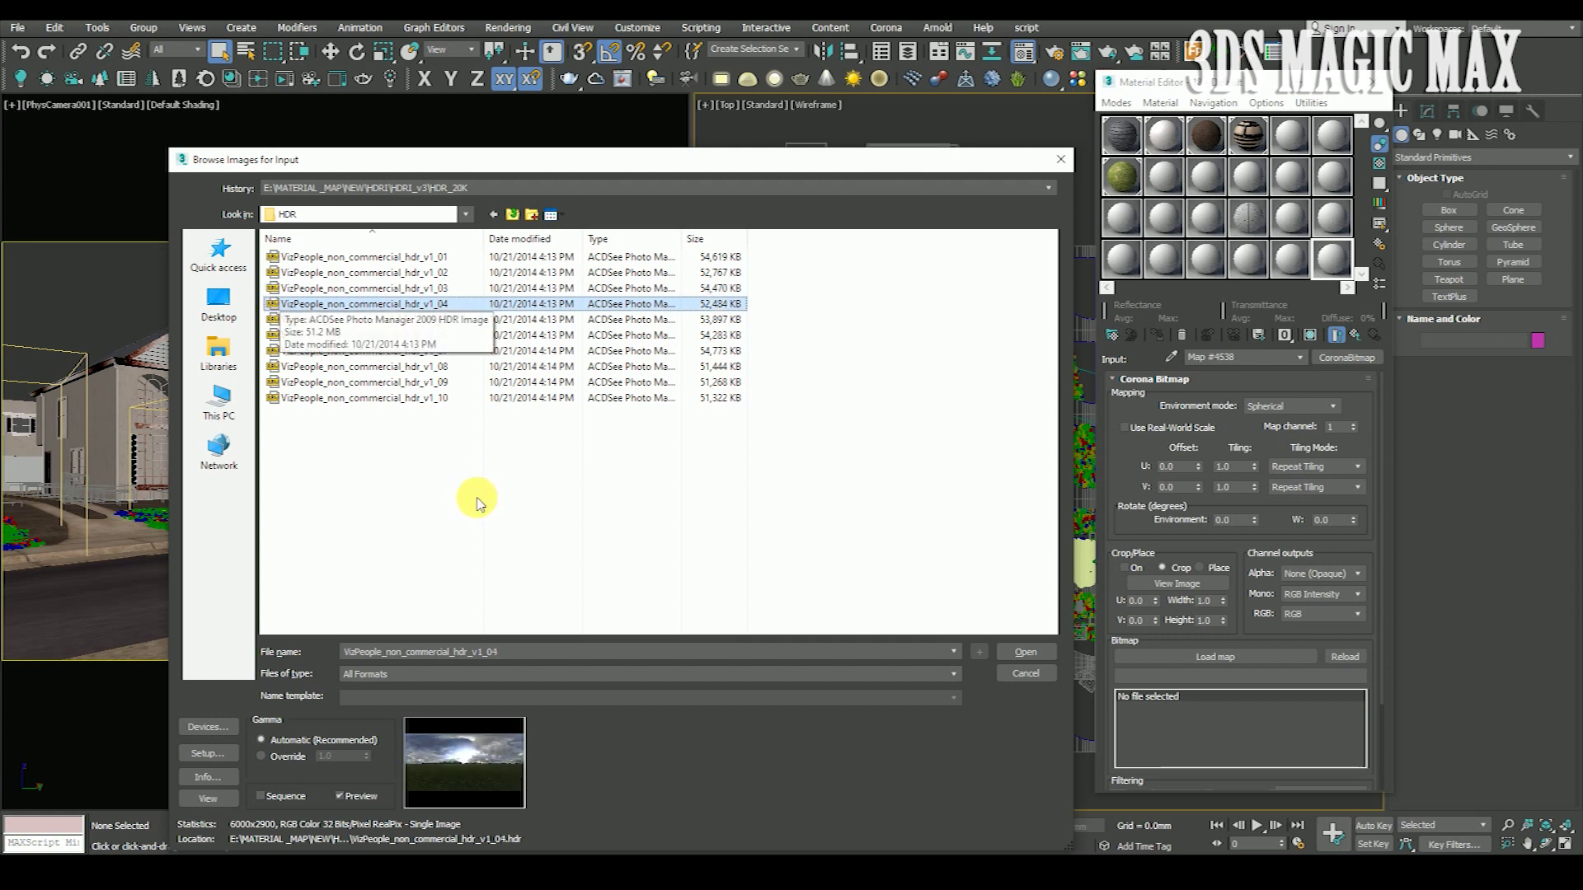
{"action": "key", "text": "Down"}
{"action": "key", "text": "Down"}
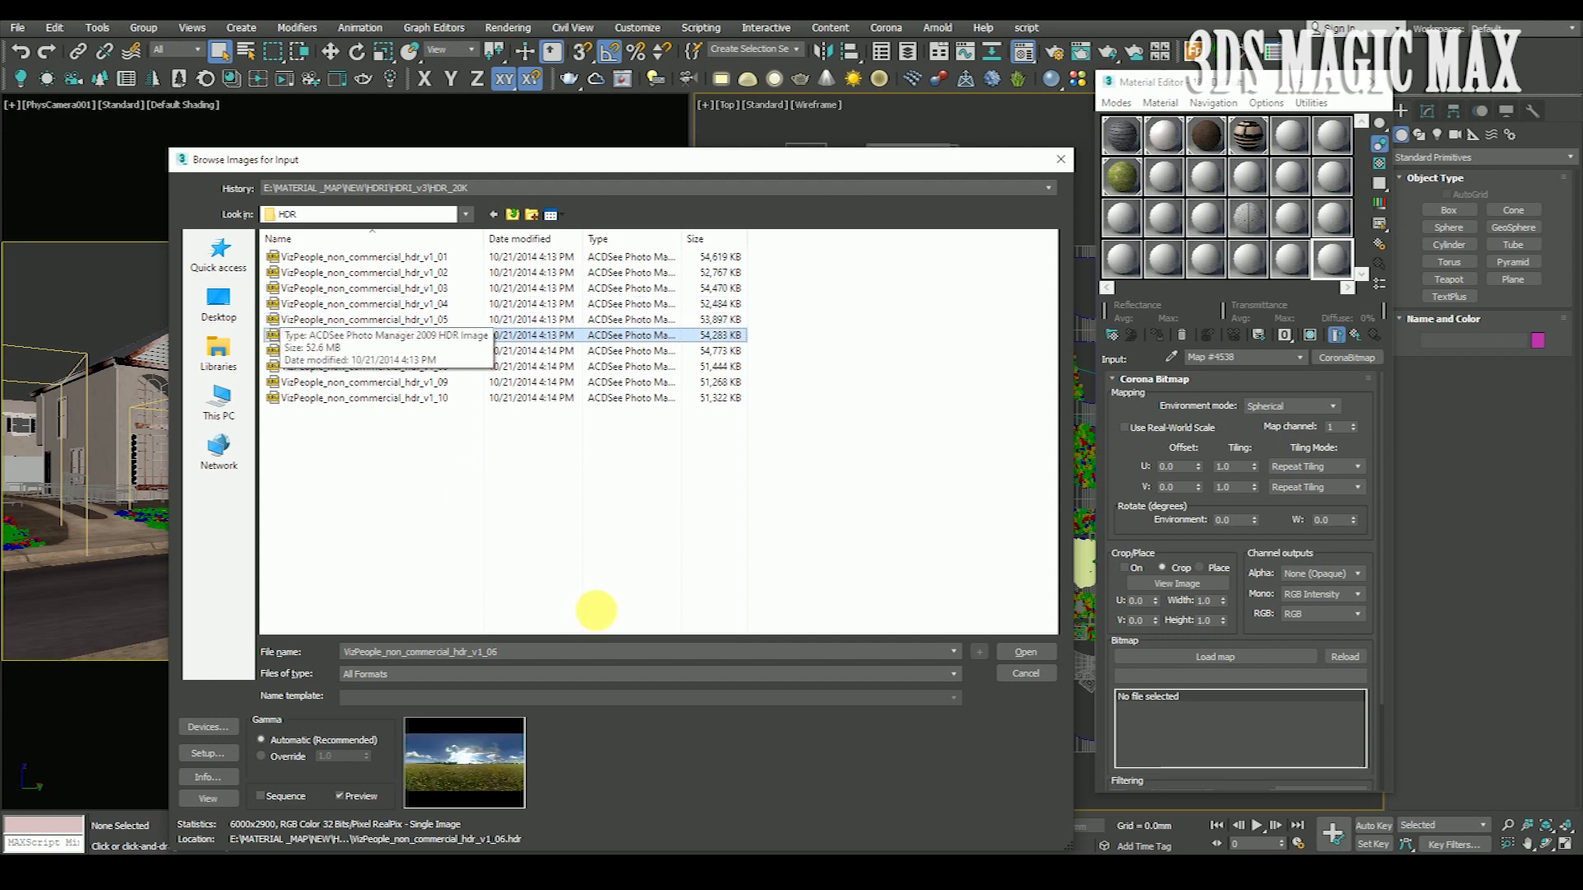
{"action": "key", "text": "Down"}
Load VizPeople_non_commercial_hdr_v1_09 and accept the HDRI load settings.
{"action": "key", "text": "Down"}
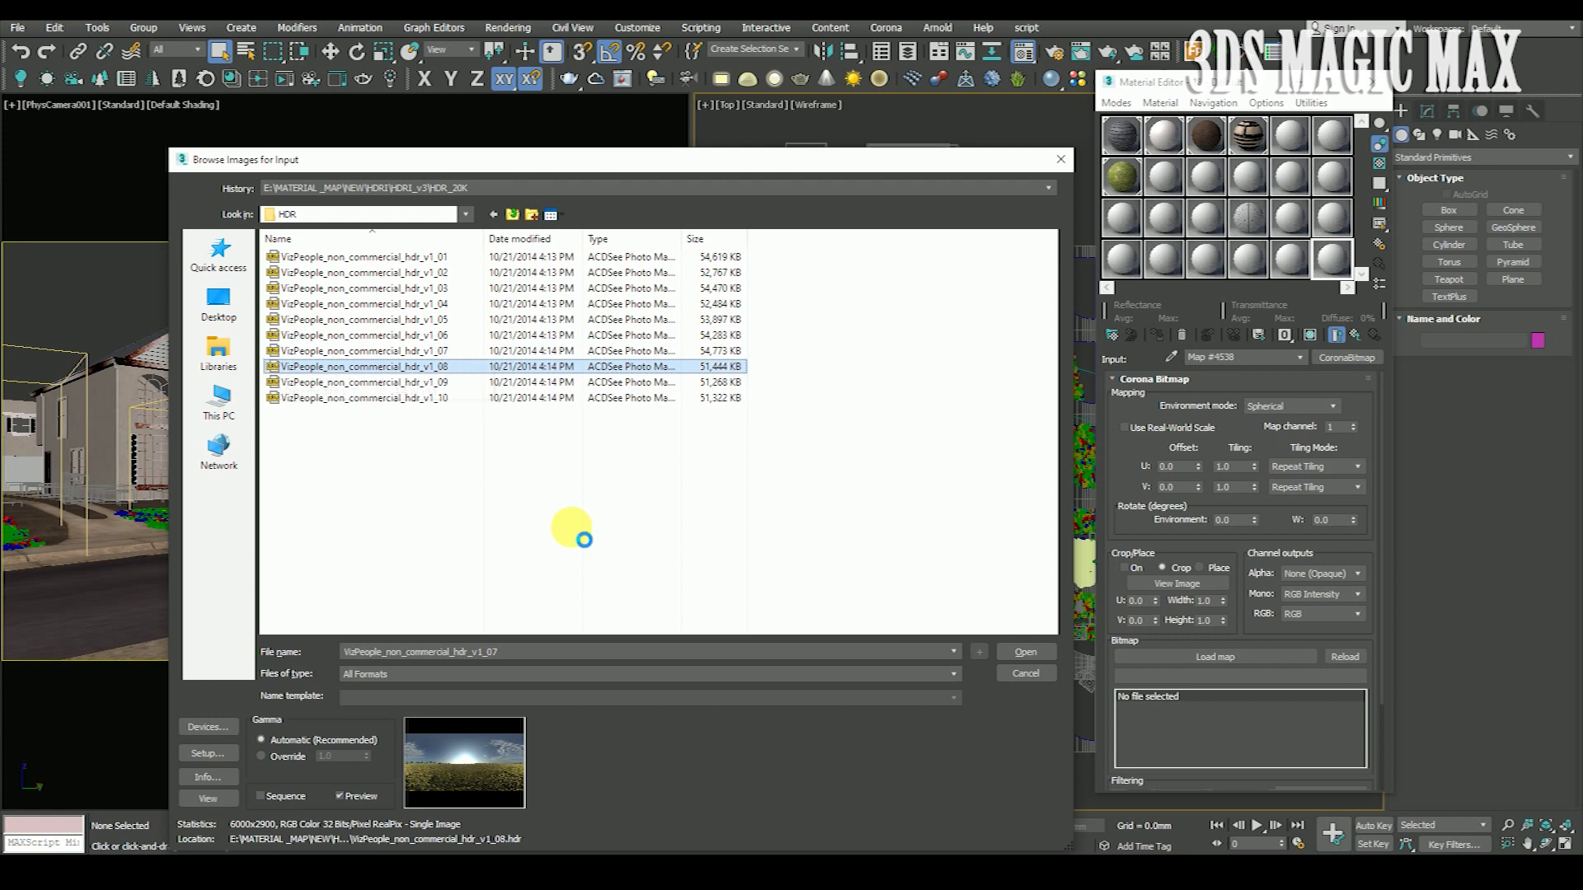
{"action": "key", "text": "Down"}
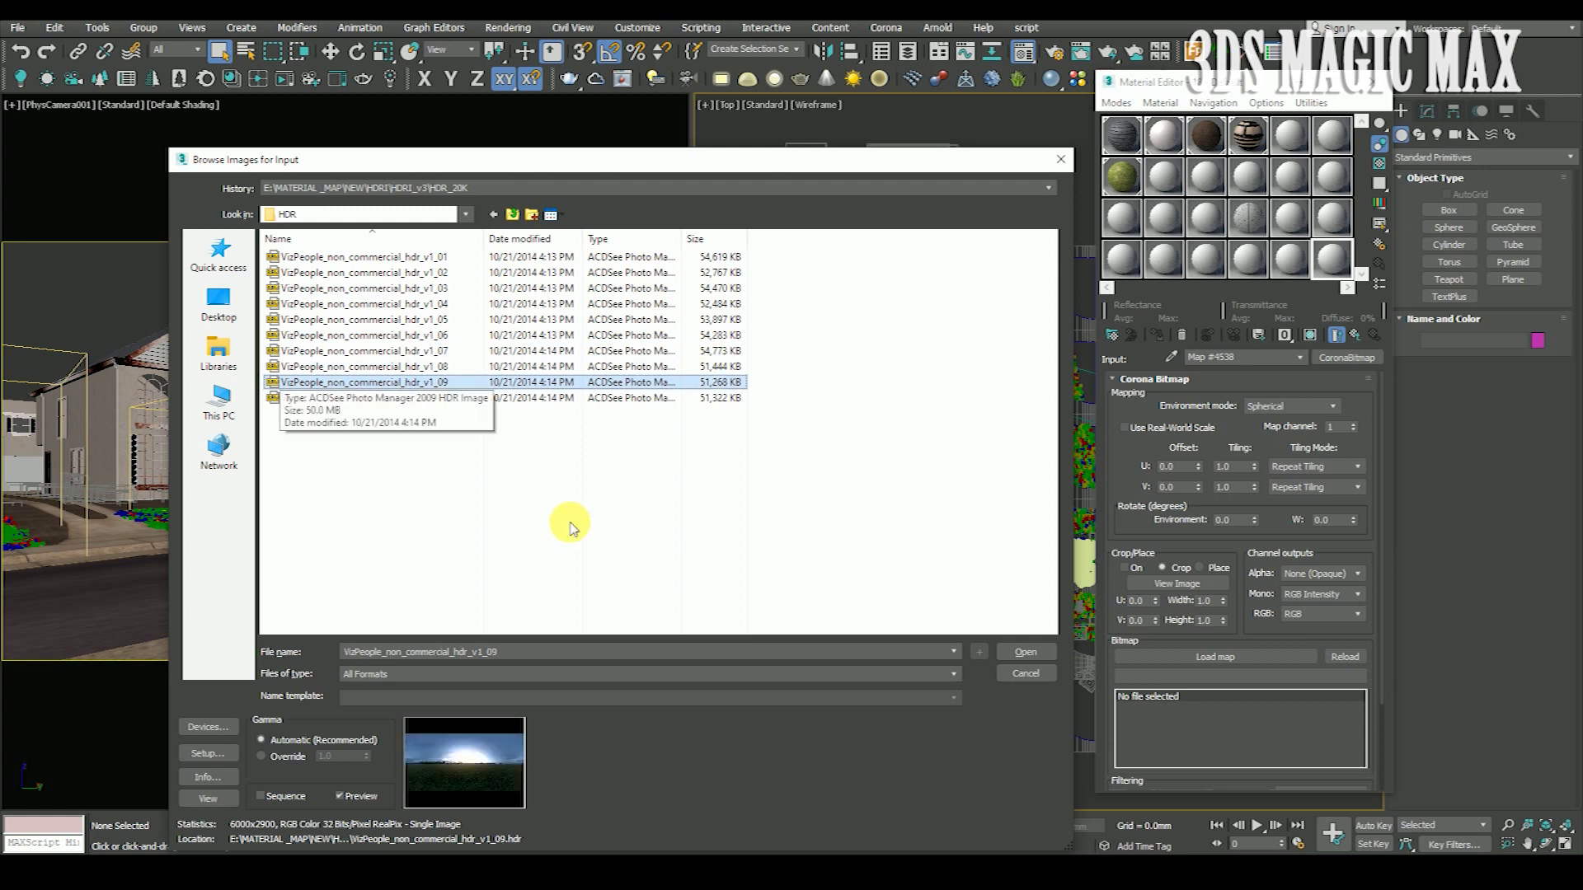
{"action": "key", "text": "Down"}
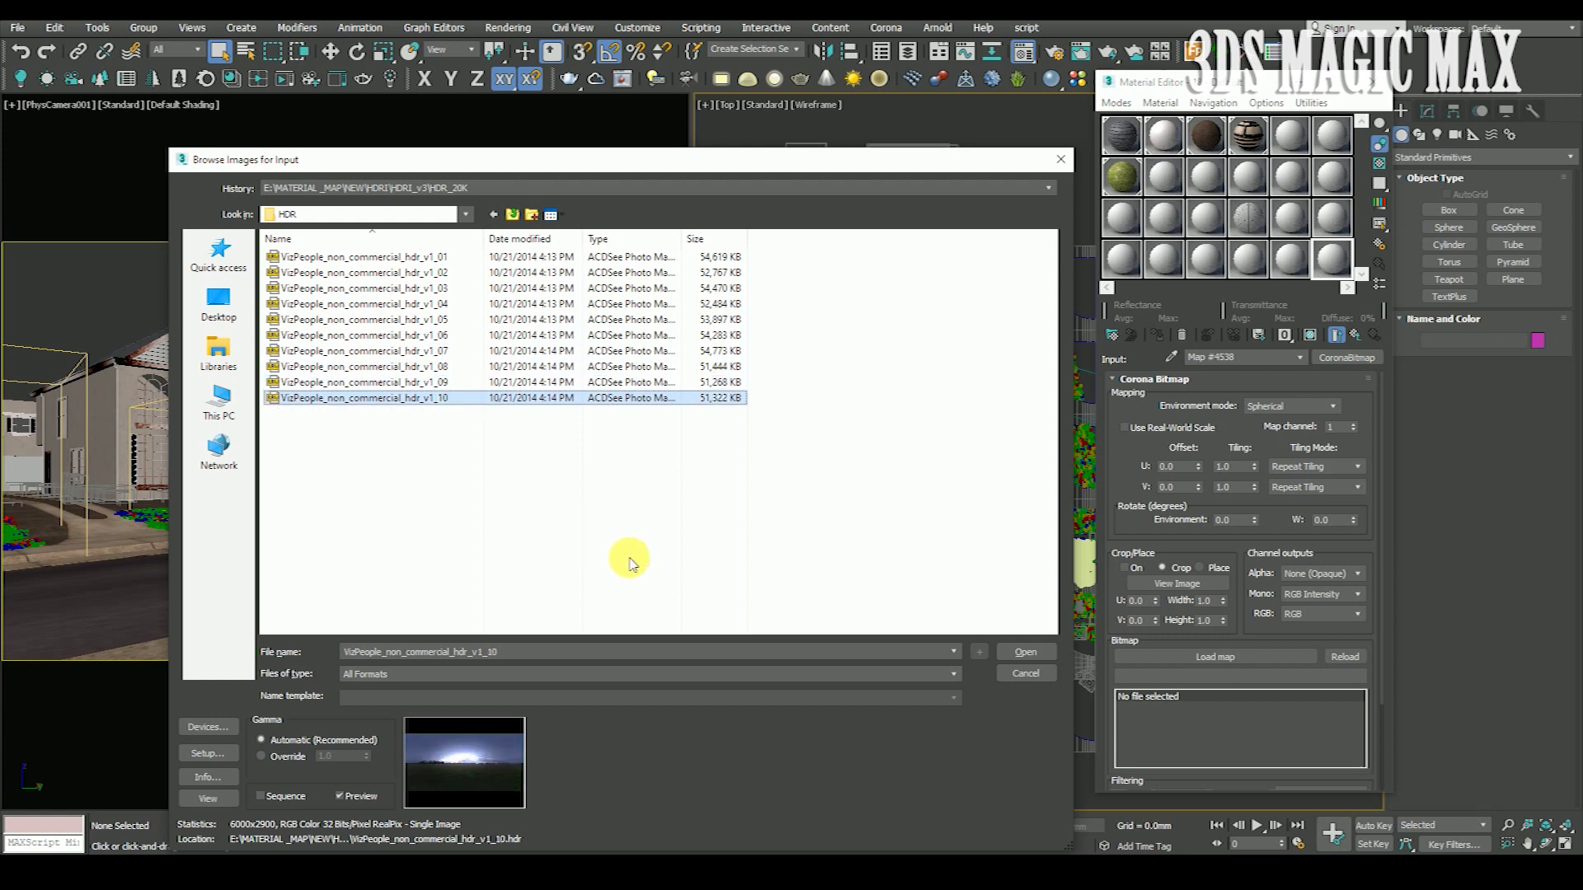
{"action": "key", "text": "Up"}
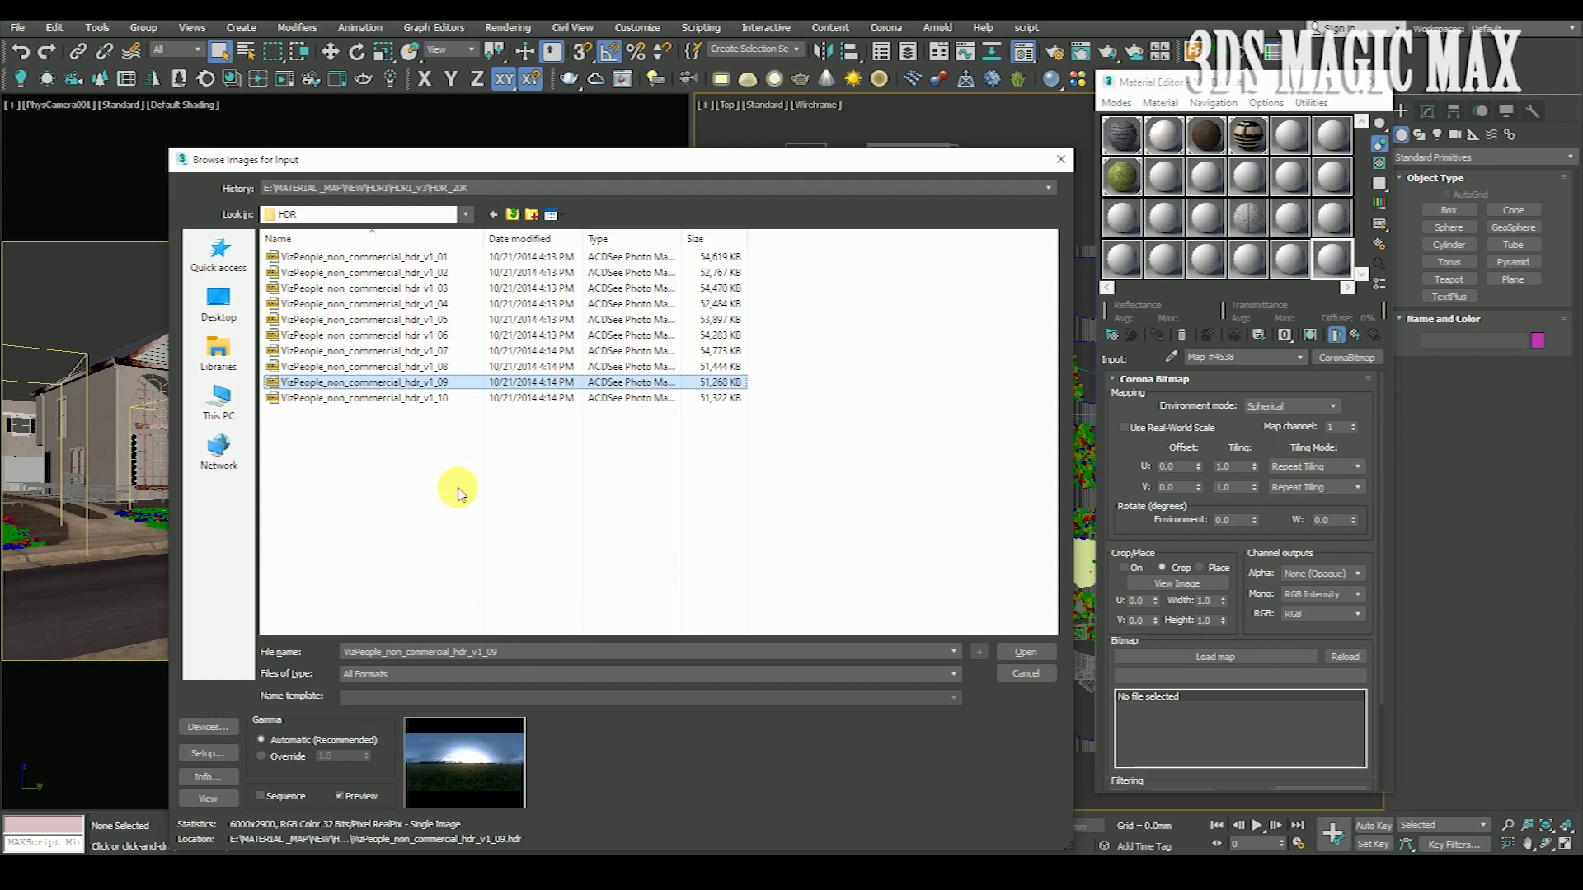
{"action": "left_click", "coordinate": [1024, 651]}
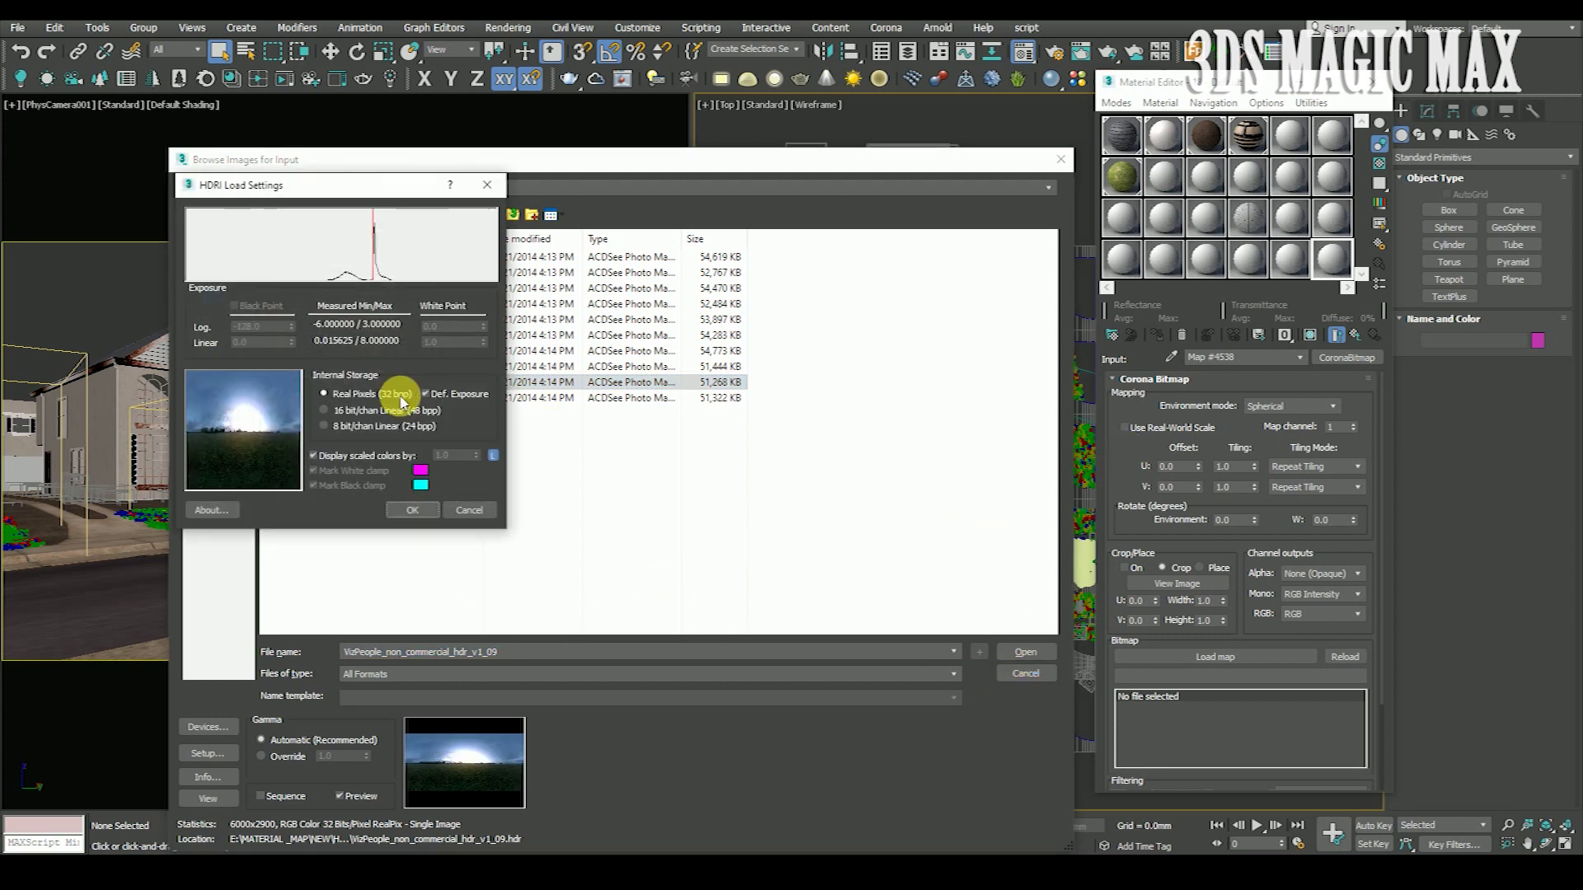
{"action": "left_click", "coordinate": [402, 508]}
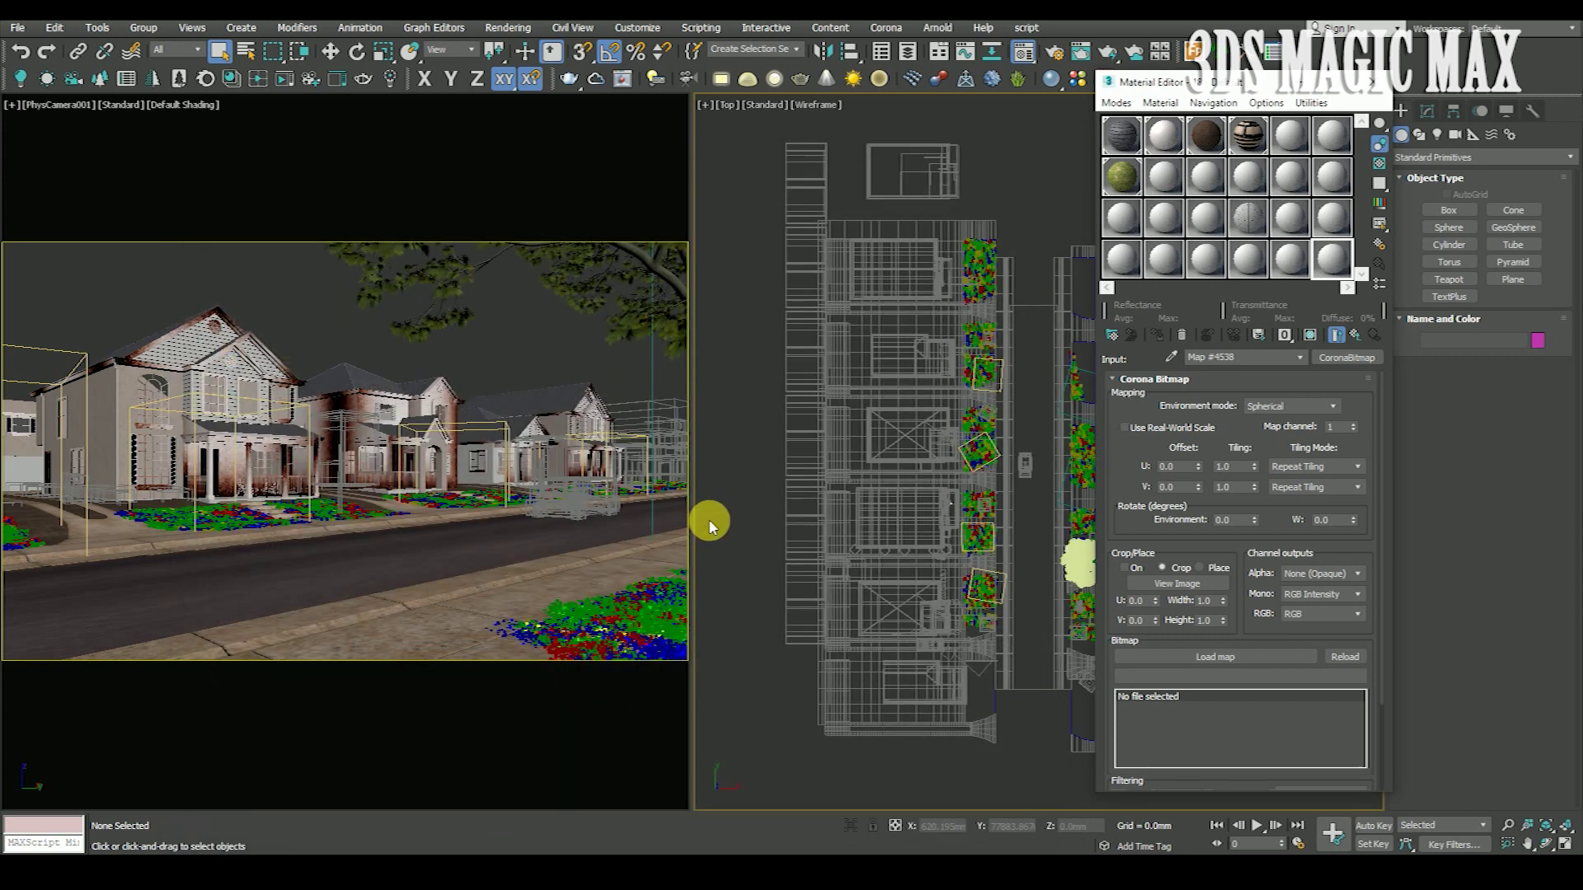
Instance the parent CoronaColorCorrect map as the Environment Map in Environment settings.
{"action": "left_click", "coordinate": [506, 27]}
{"action": "left_click", "coordinate": [547, 225]}
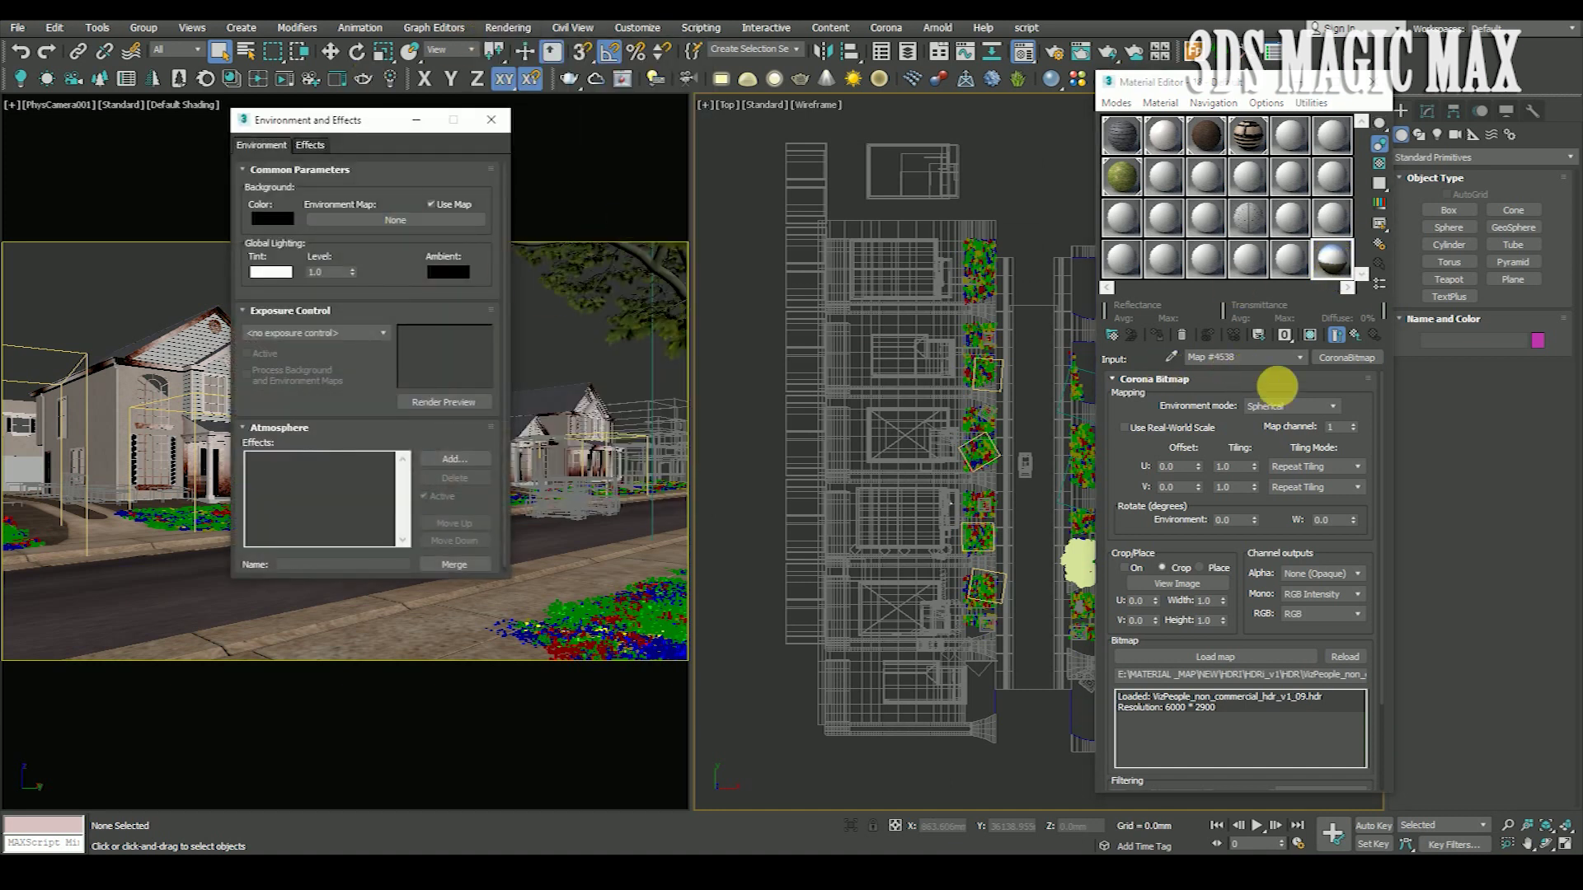
{"action": "left_click", "coordinate": [1374, 334]}
{"action": "left_click", "coordinate": [1346, 358]}
{"action": "left_click_drag", "start_coordinate": [1347, 358], "coordinate": [437, 217]}
{"action": "left_click", "coordinate": [347, 399]}
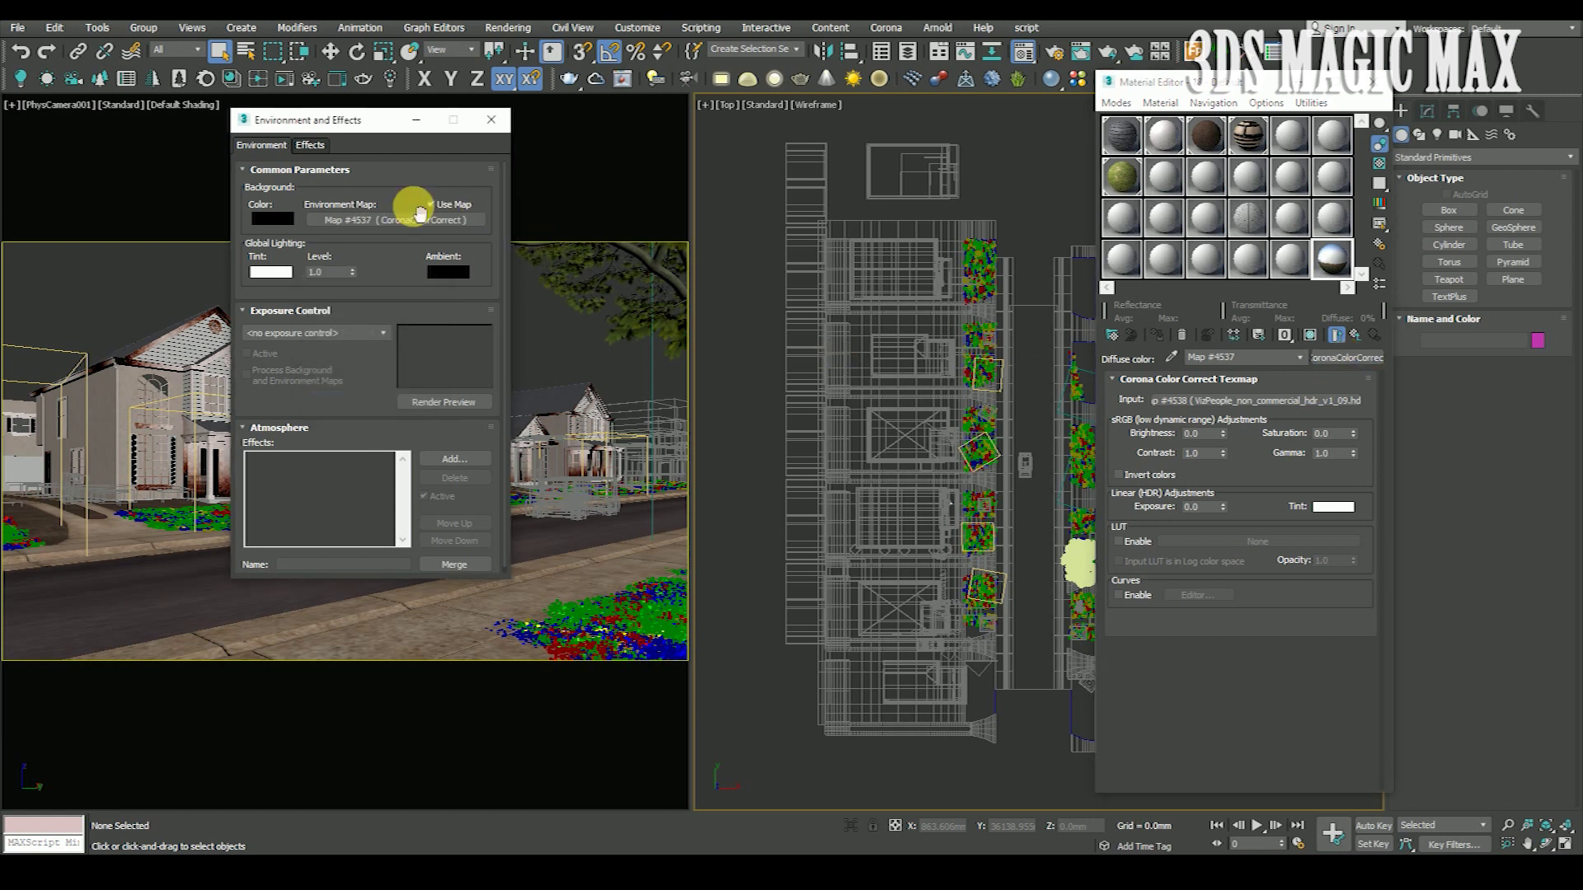
Instance the environment map back into the last sample slot and make the camera view active.
{"action": "left_click_drag", "start_coordinate": [395, 220], "coordinate": [1327, 262]}
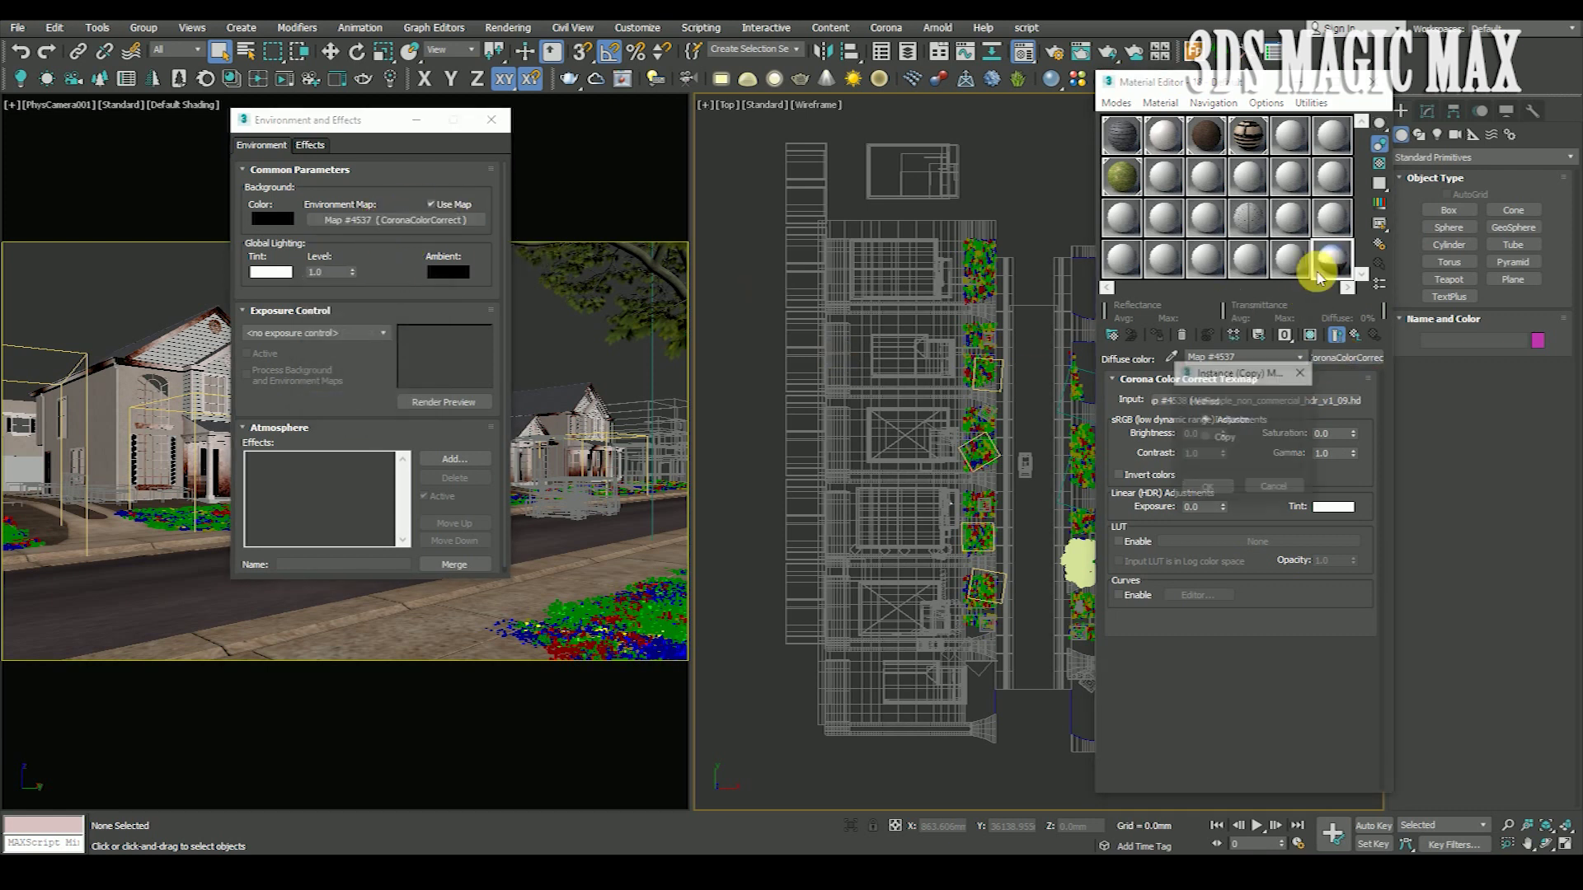
{"action": "left_click", "coordinate": [1204, 487]}
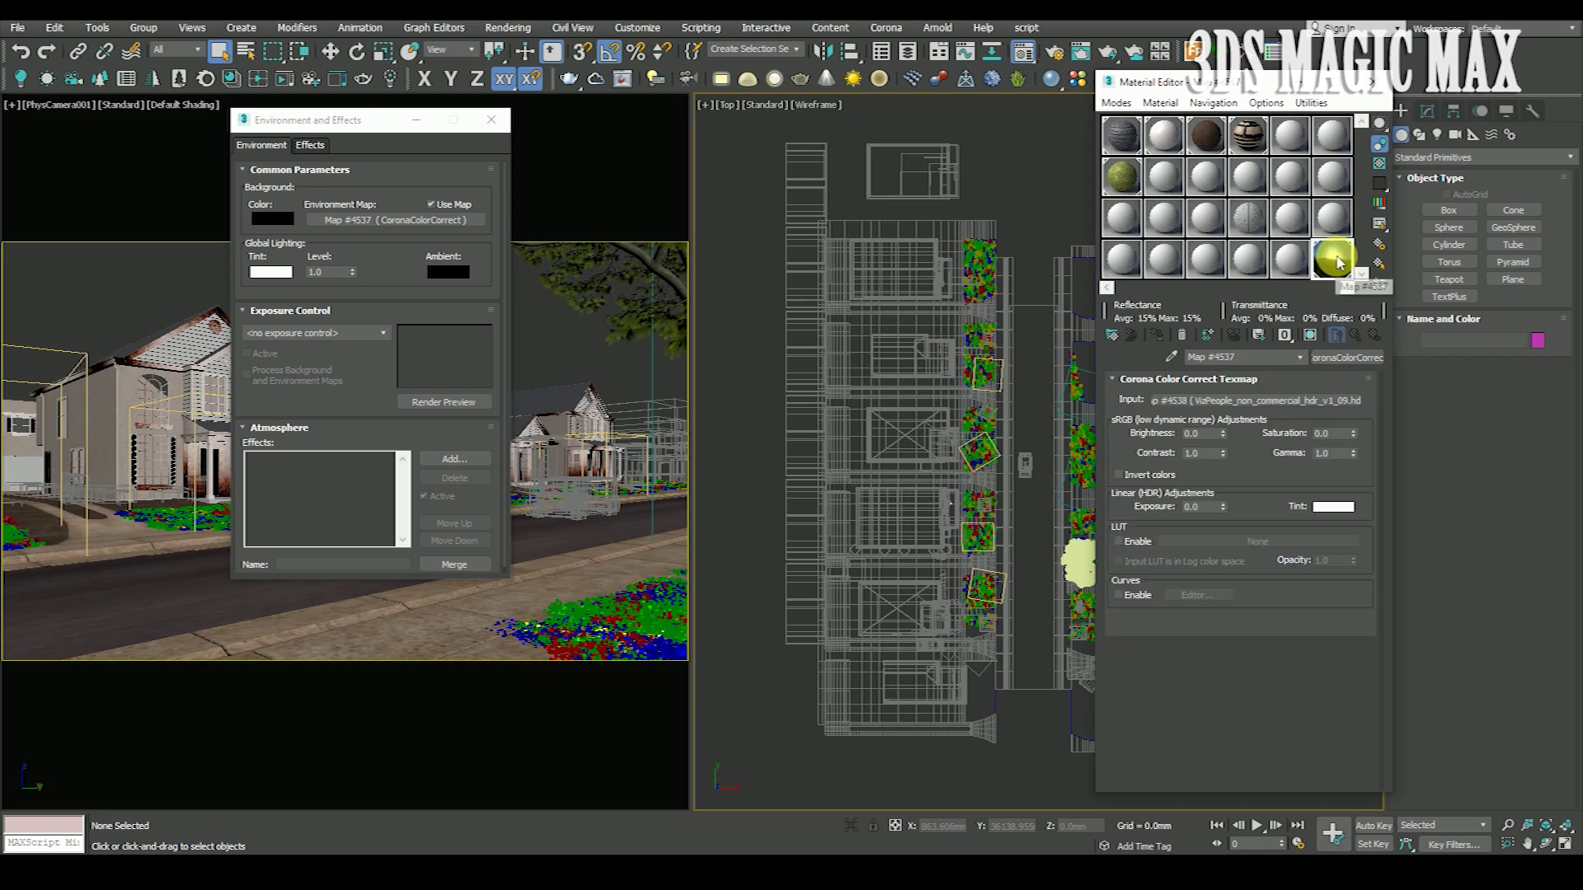
{"action": "left_click", "coordinate": [491, 119]}
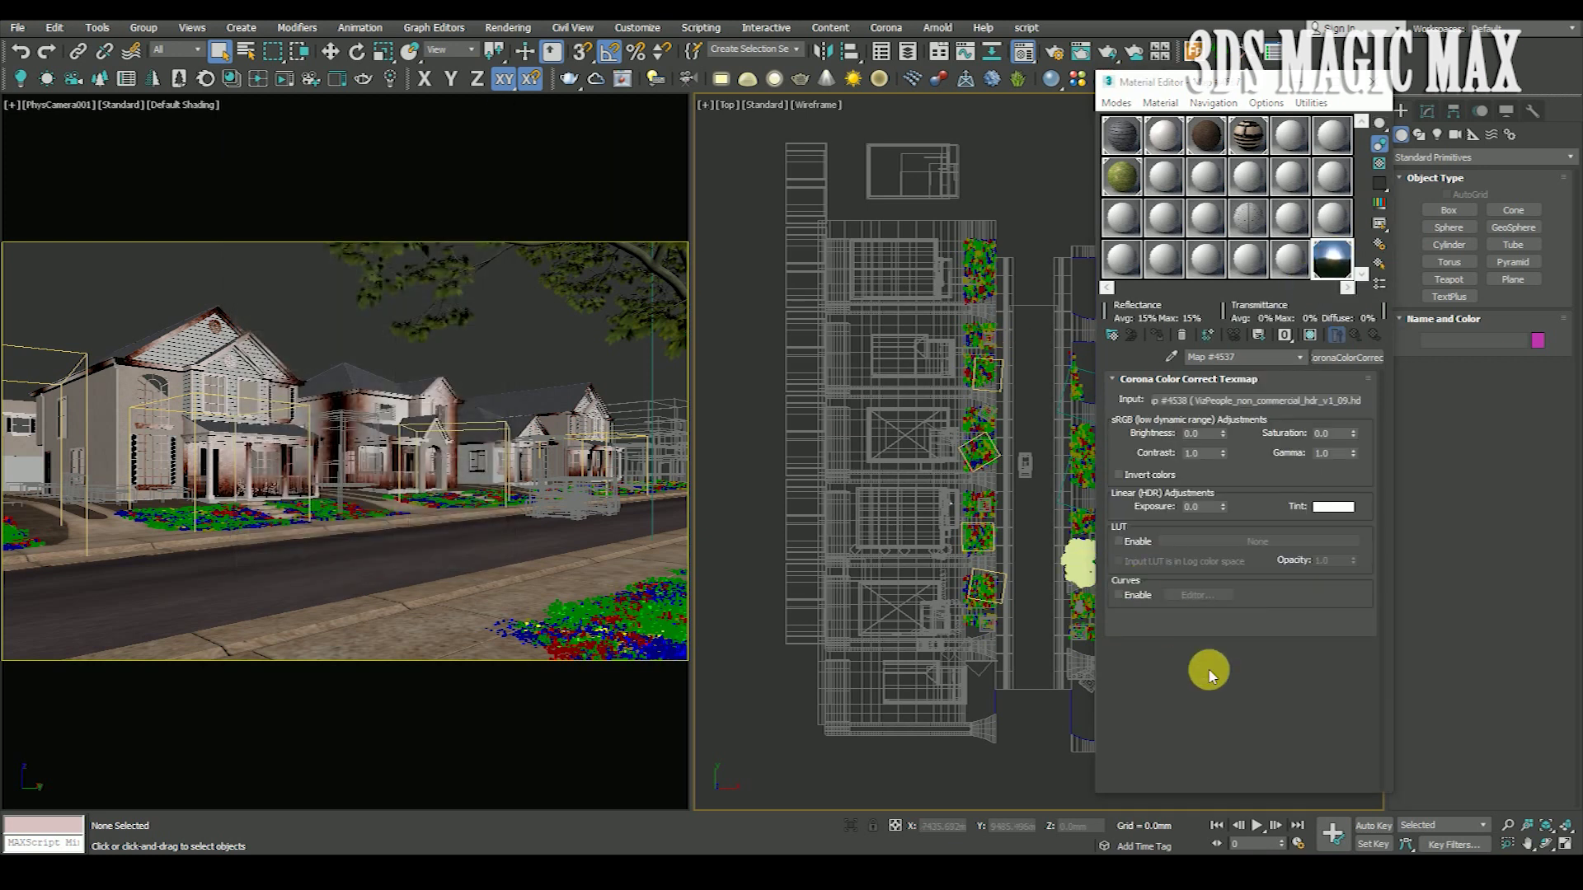
{"action": "left_click", "coordinate": [555, 336]}
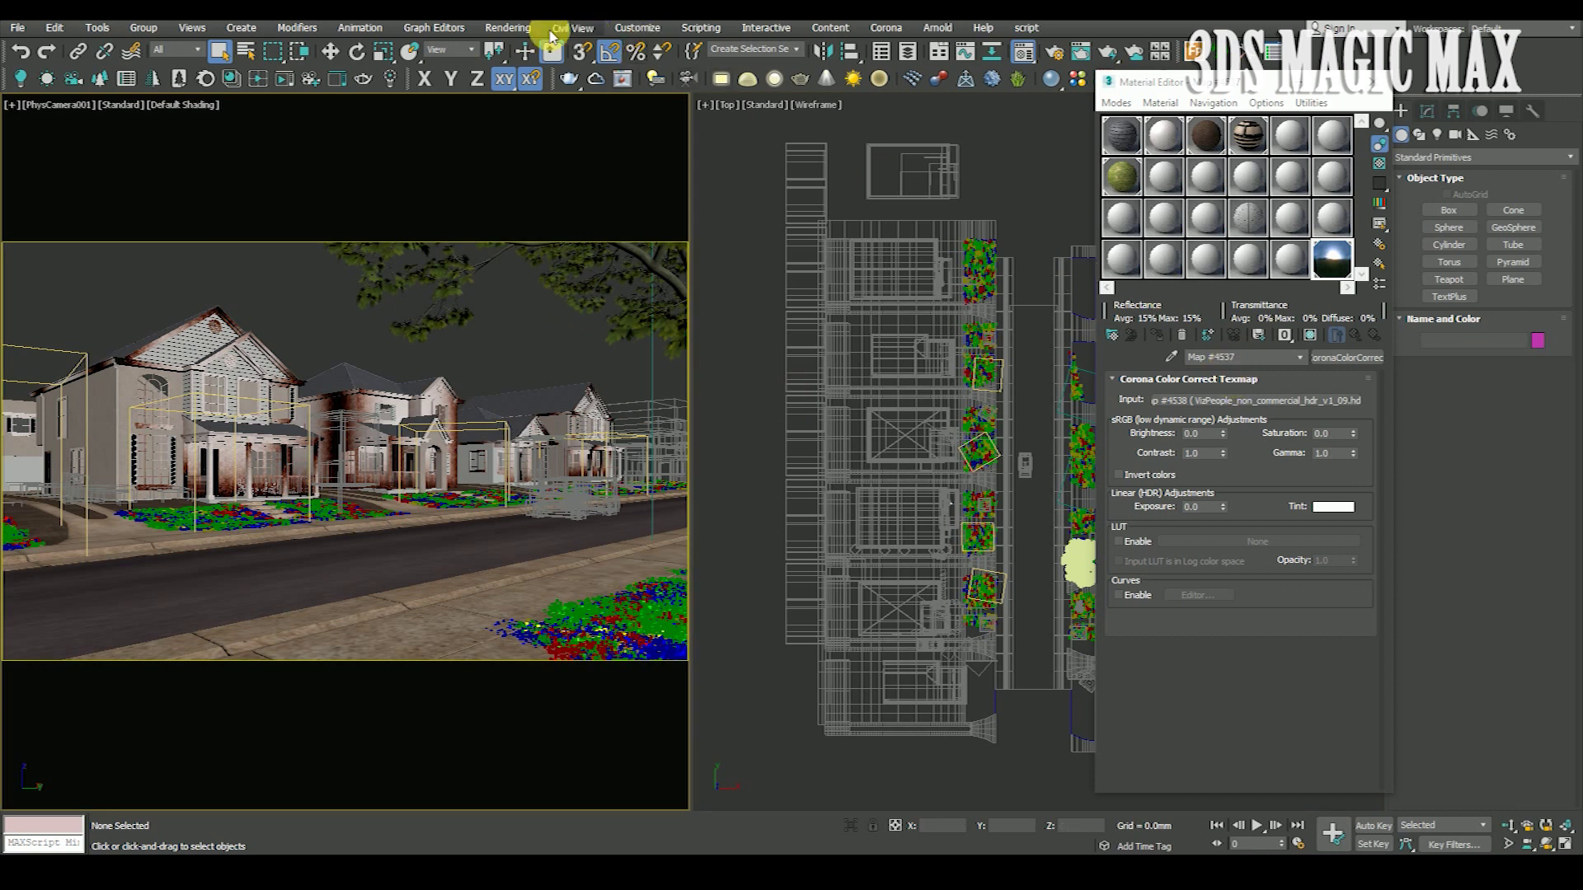
{"action": "left_click", "coordinate": [507, 27]}
Open Render Setup and start an interactive render of the camera view.
{"action": "left_click", "coordinate": [528, 113]}
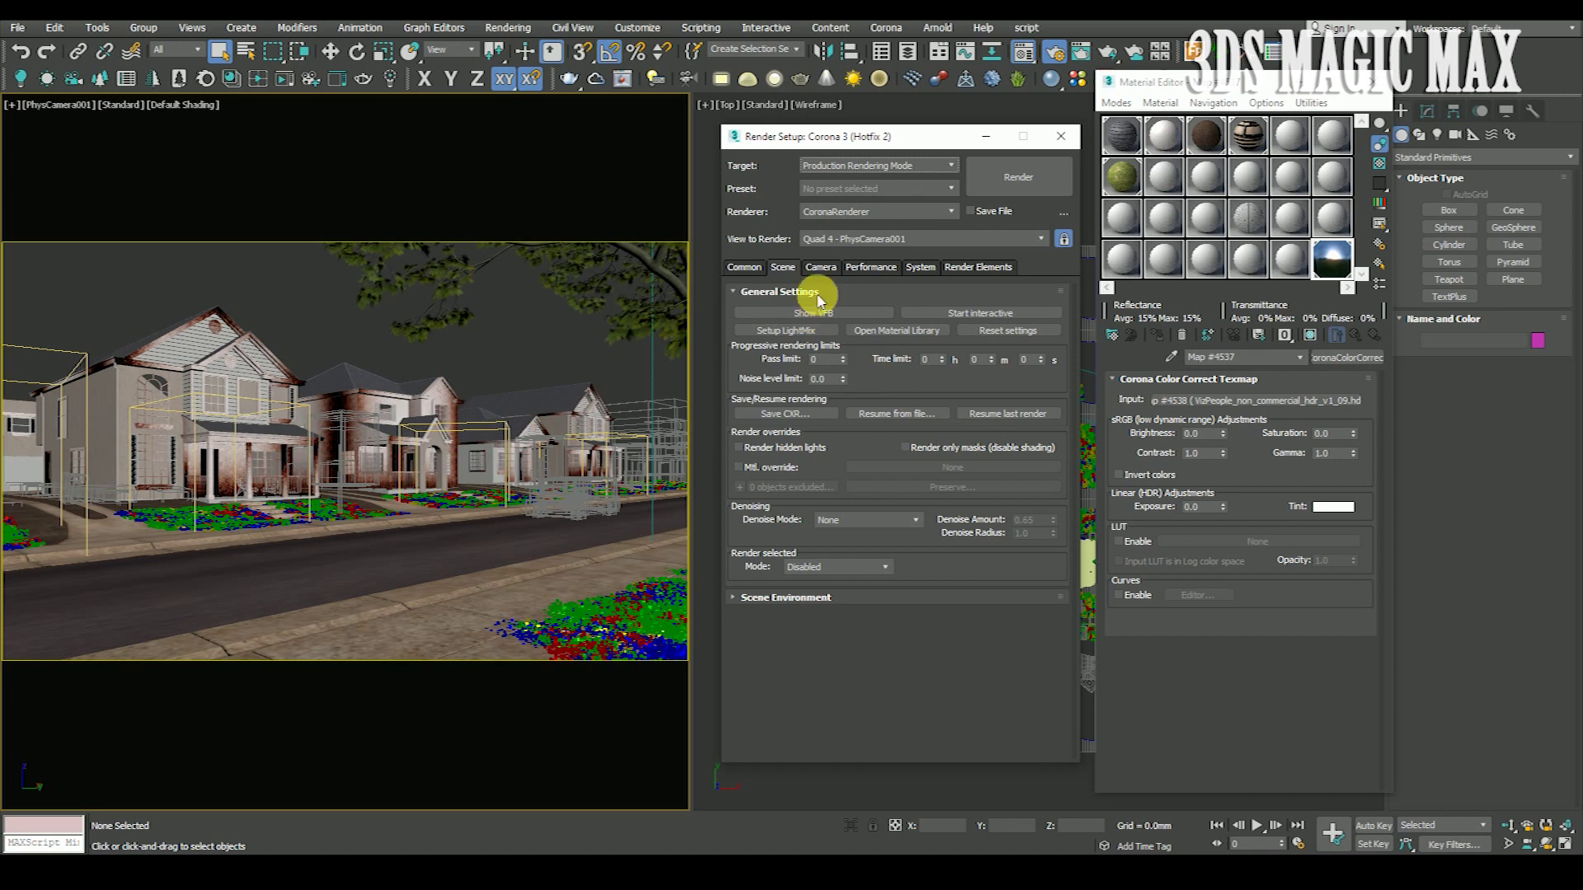
{"action": "left_click_drag", "start_coordinate": [783, 137], "coordinate": [901, 140]}
{"action": "left_click", "coordinate": [615, 343]}
{"action": "left_click", "coordinate": [1072, 316]}
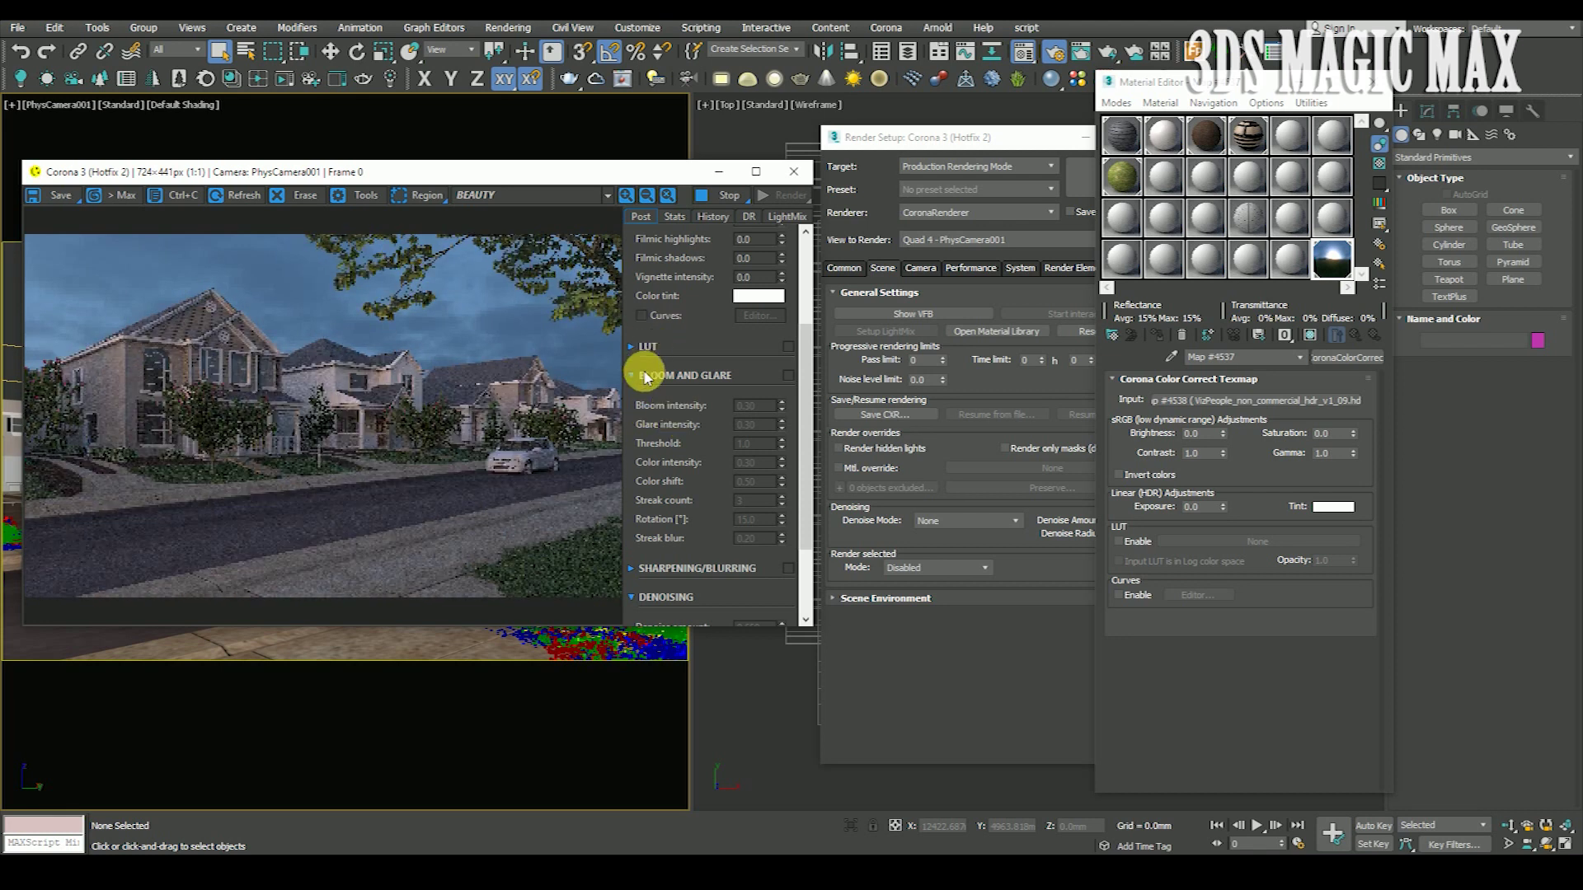
Set tone mapping highlight compression to 2.0 and exposure to 0.5.
{"action": "left_click_drag", "start_coordinate": [811, 367], "coordinate": [809, 255]}
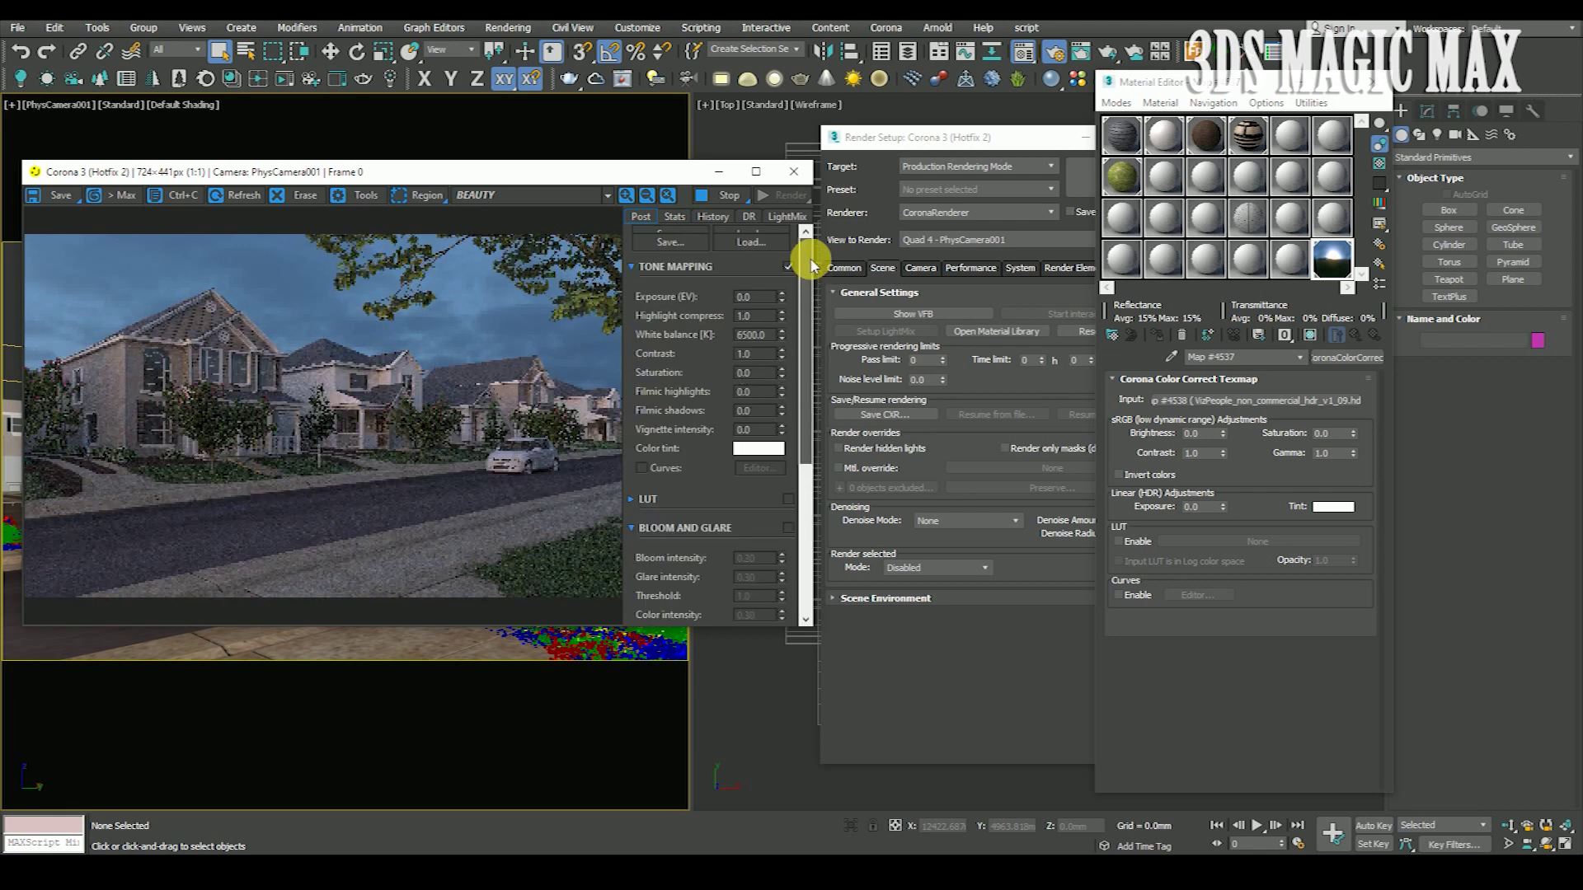
{"action": "type", "text": "2"}
{"action": "key", "text": "Return"}
{"action": "left_click", "coordinate": [765, 306]}
{"action": "left_click", "coordinate": [759, 302]}
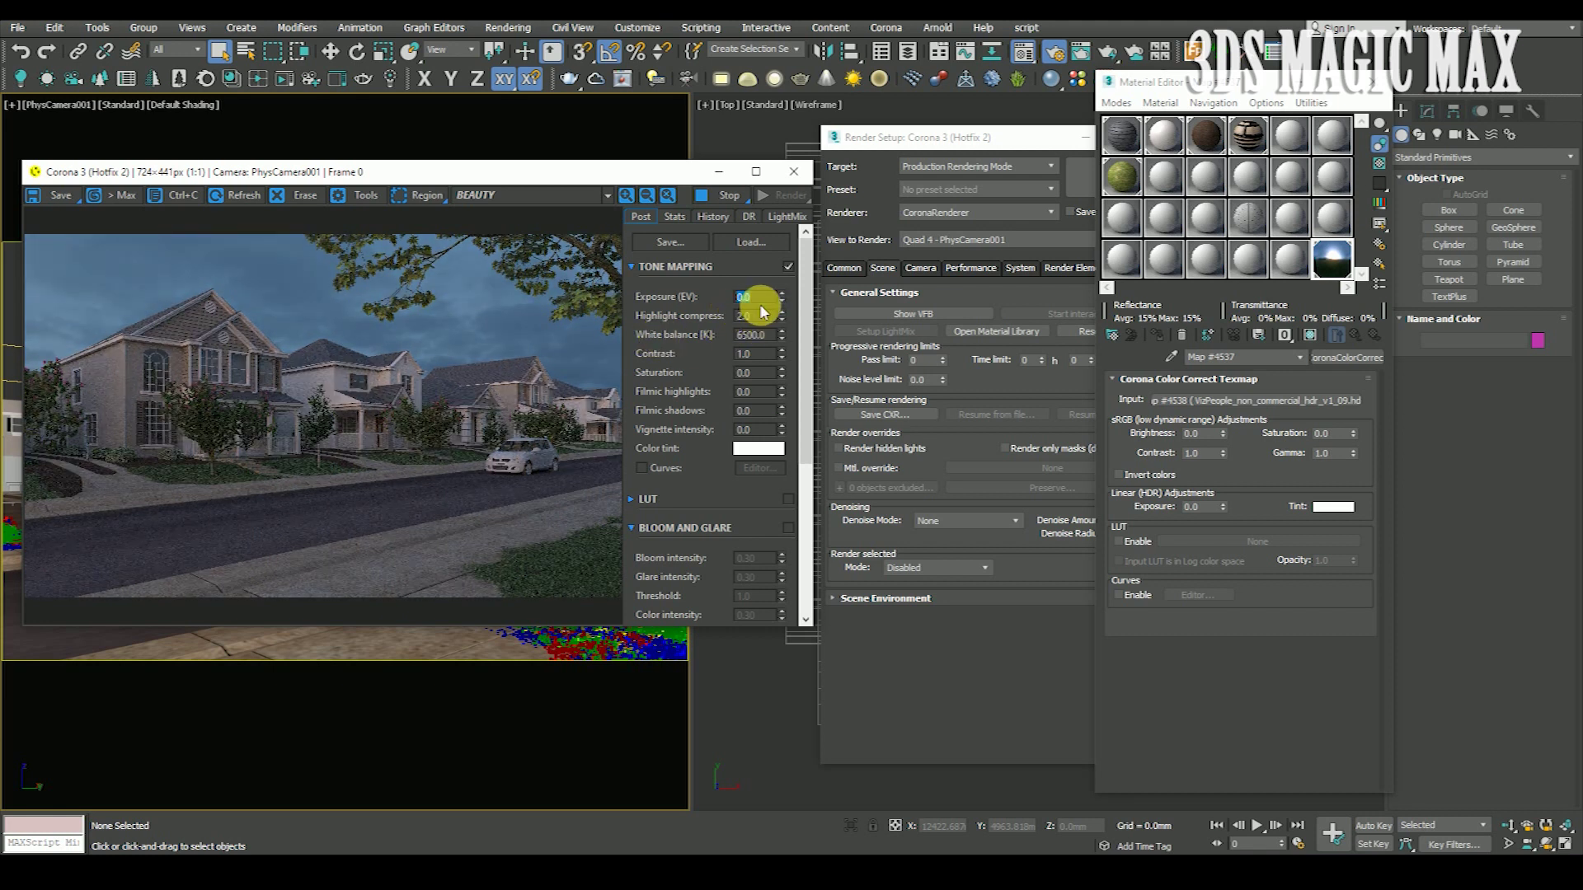
{"action": "type", "text": "1"}
{"action": "type", "text": ".5"}
{"action": "key", "text": "Return"}
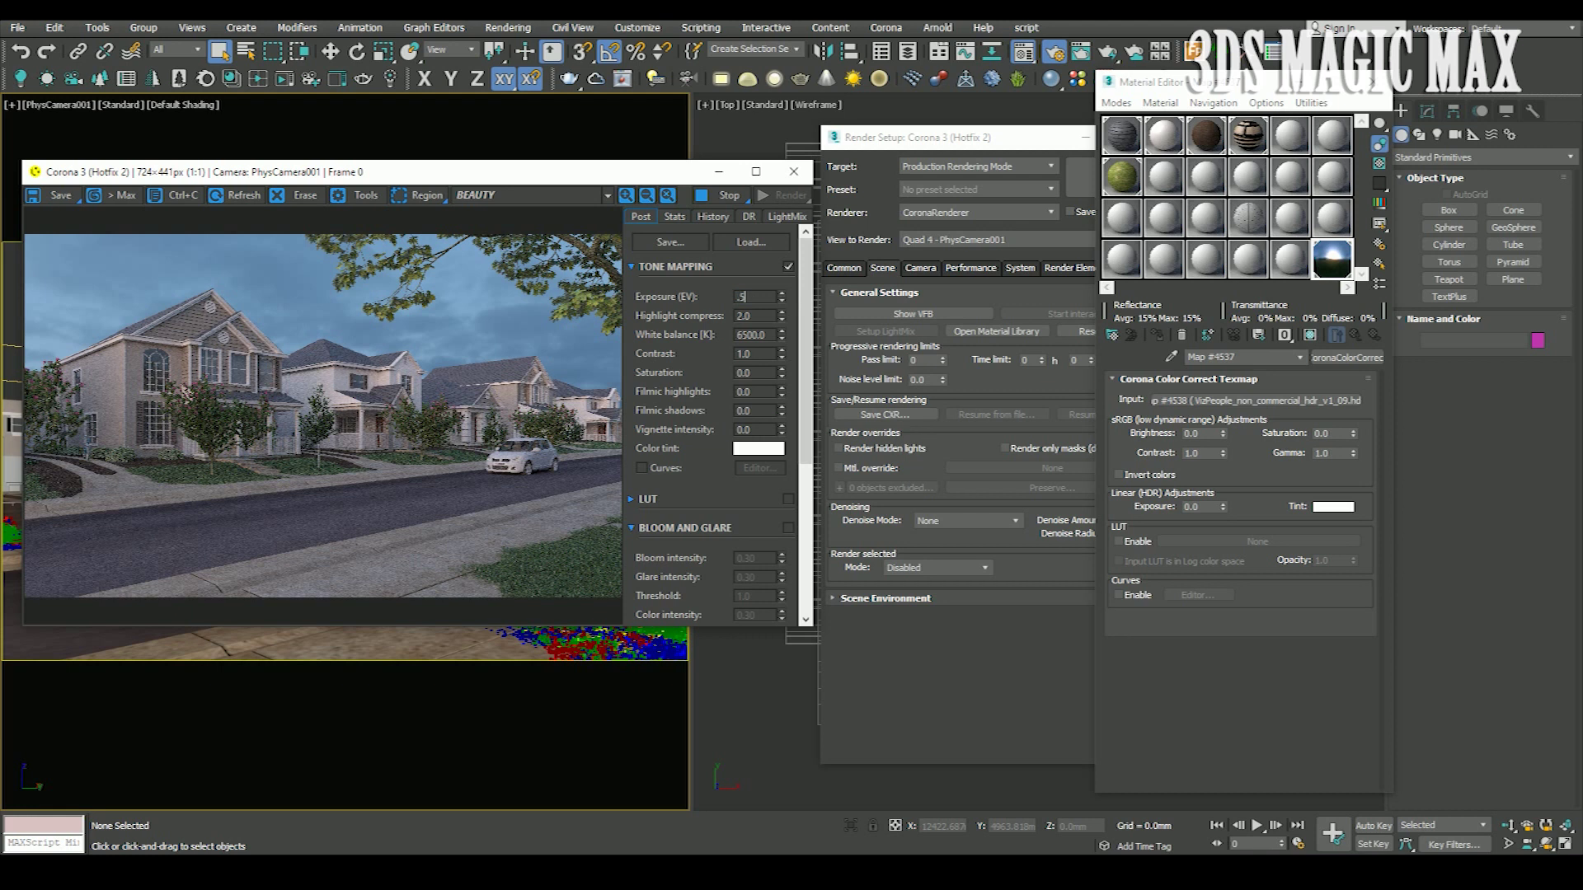
{"action": "key", "text": "Return"}
{"action": "key", "text": "Return"}
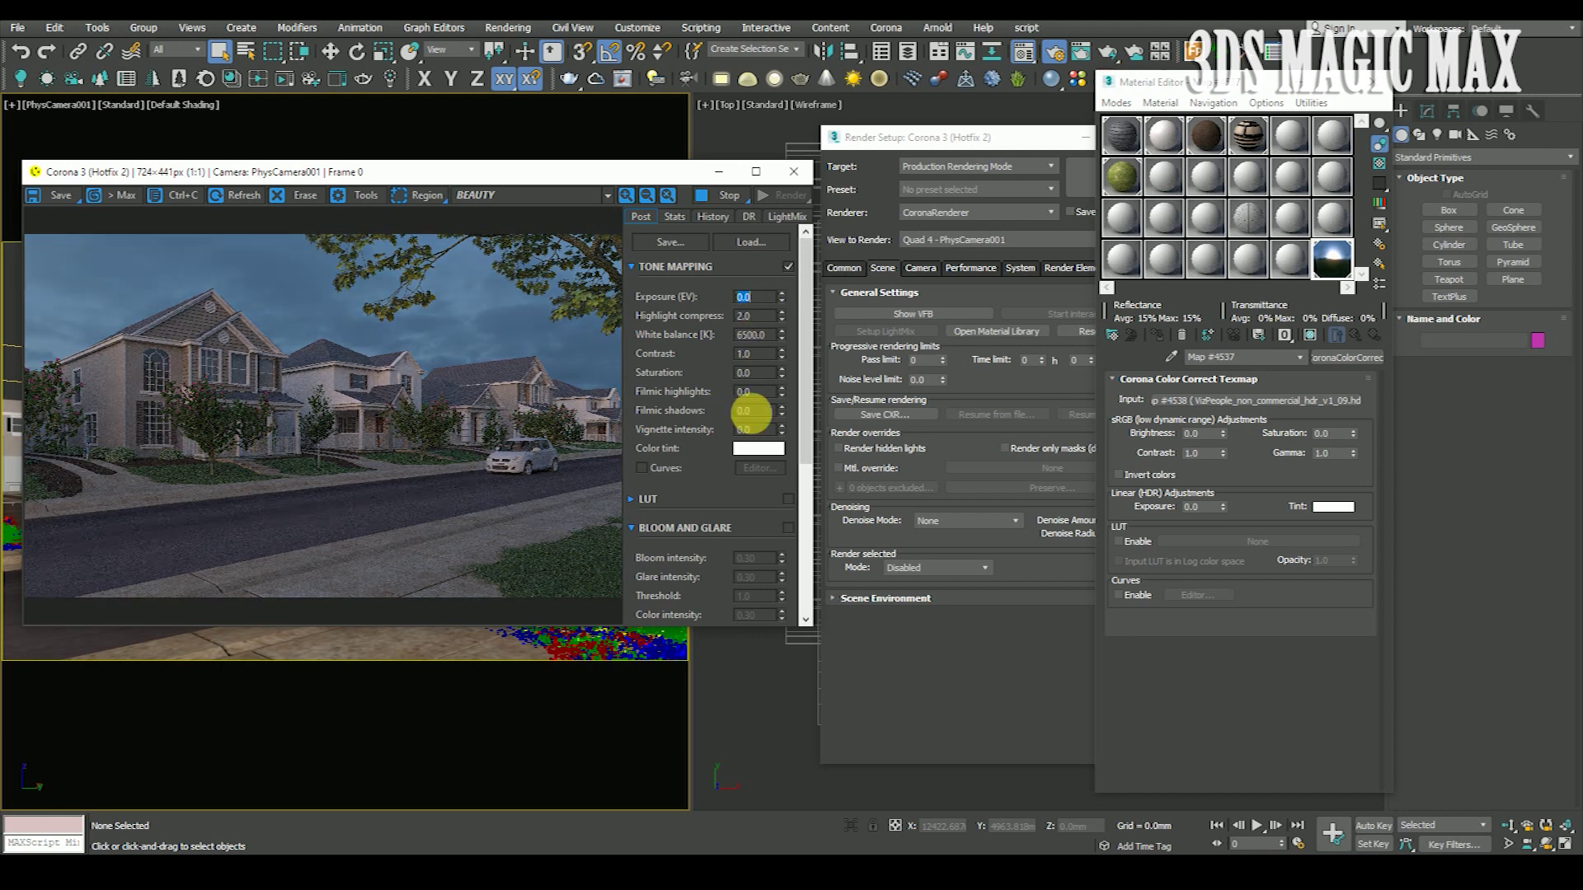
Enable LUT with the Kim_Amlan...graphic_02 preset at 0.20 opacity and close Render Setup.
{"action": "left_click_drag", "start_coordinate": [807, 431], "coordinate": [808, 488]}
{"action": "left_click", "coordinate": [788, 404]}
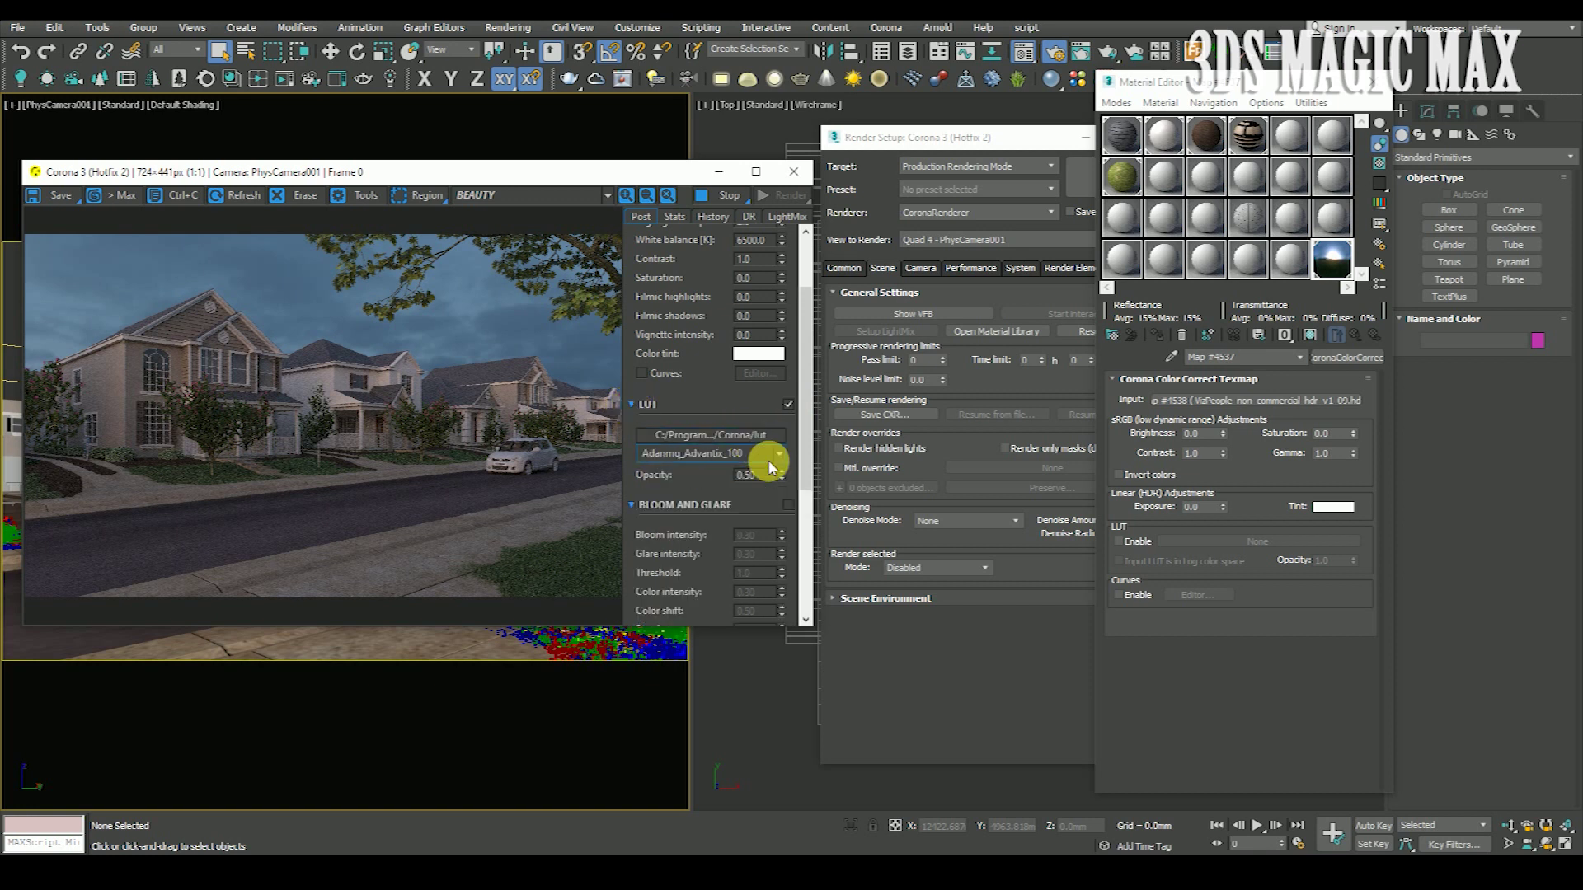
{"action": "left_click", "coordinate": [777, 454]}
{"action": "left_click_drag", "start_coordinate": [780, 511], "coordinate": [771, 689]}
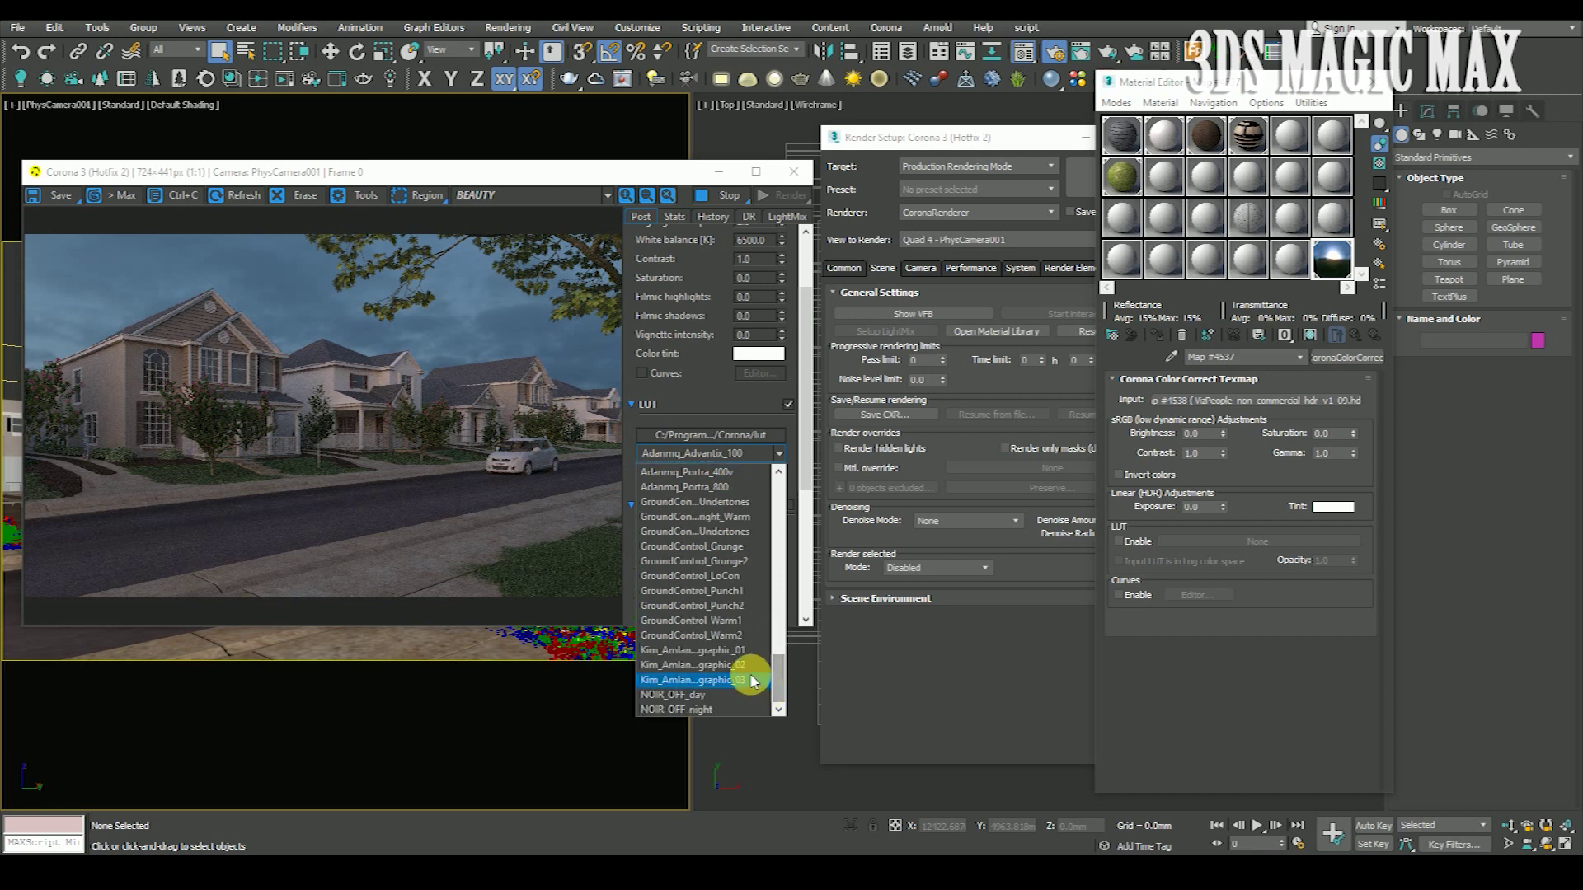
{"action": "left_click", "coordinate": [729, 668]}
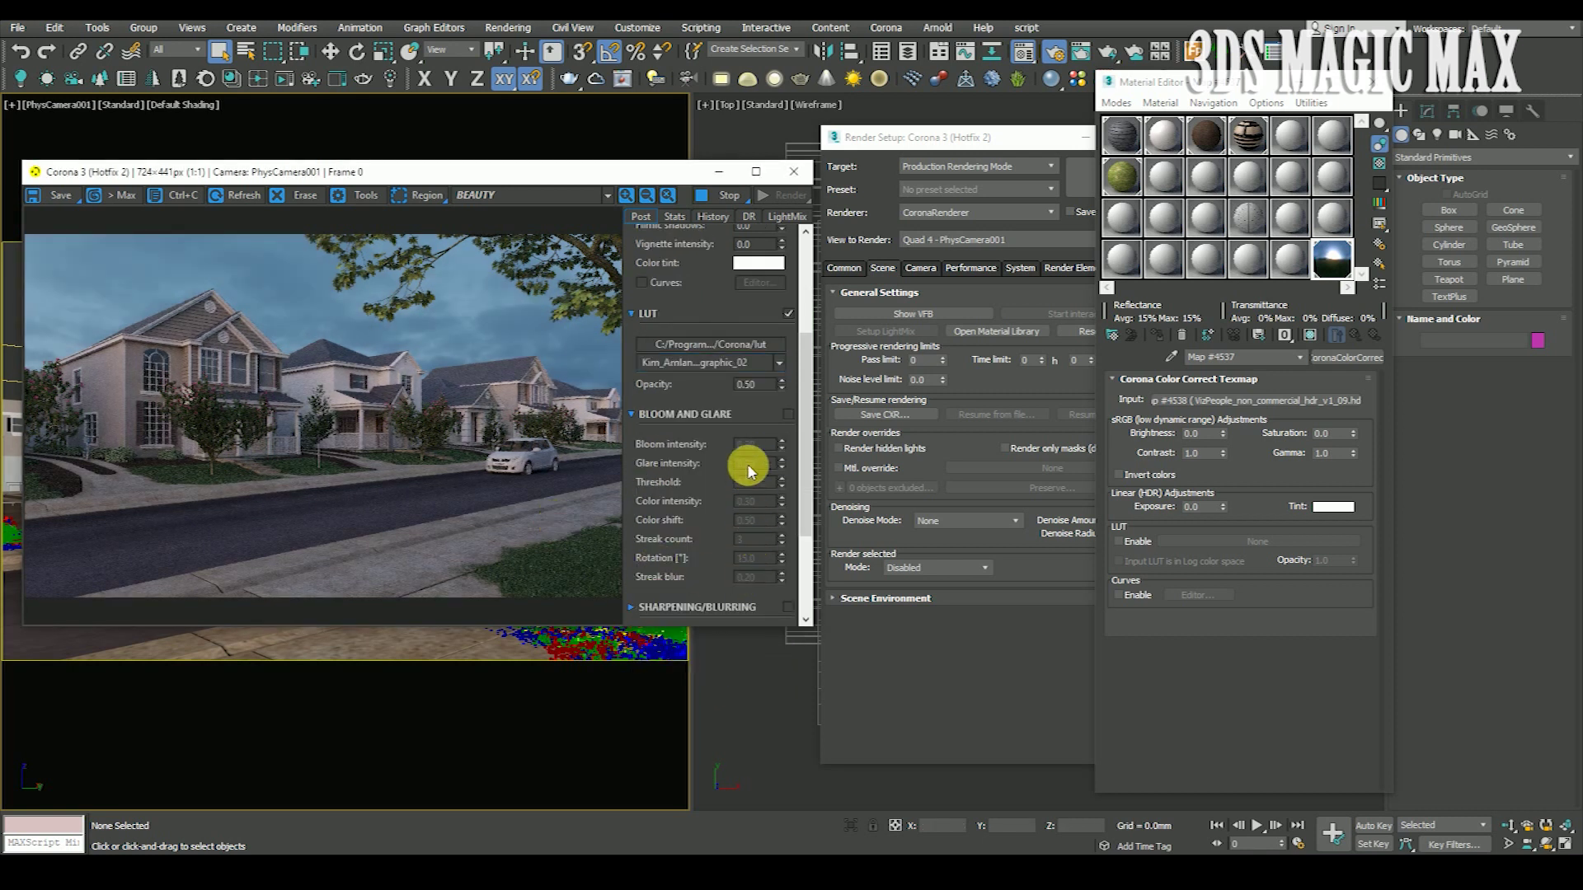
{"action": "double_click", "coordinate": [750, 384]}
{"action": "type", "text": "0.2"}
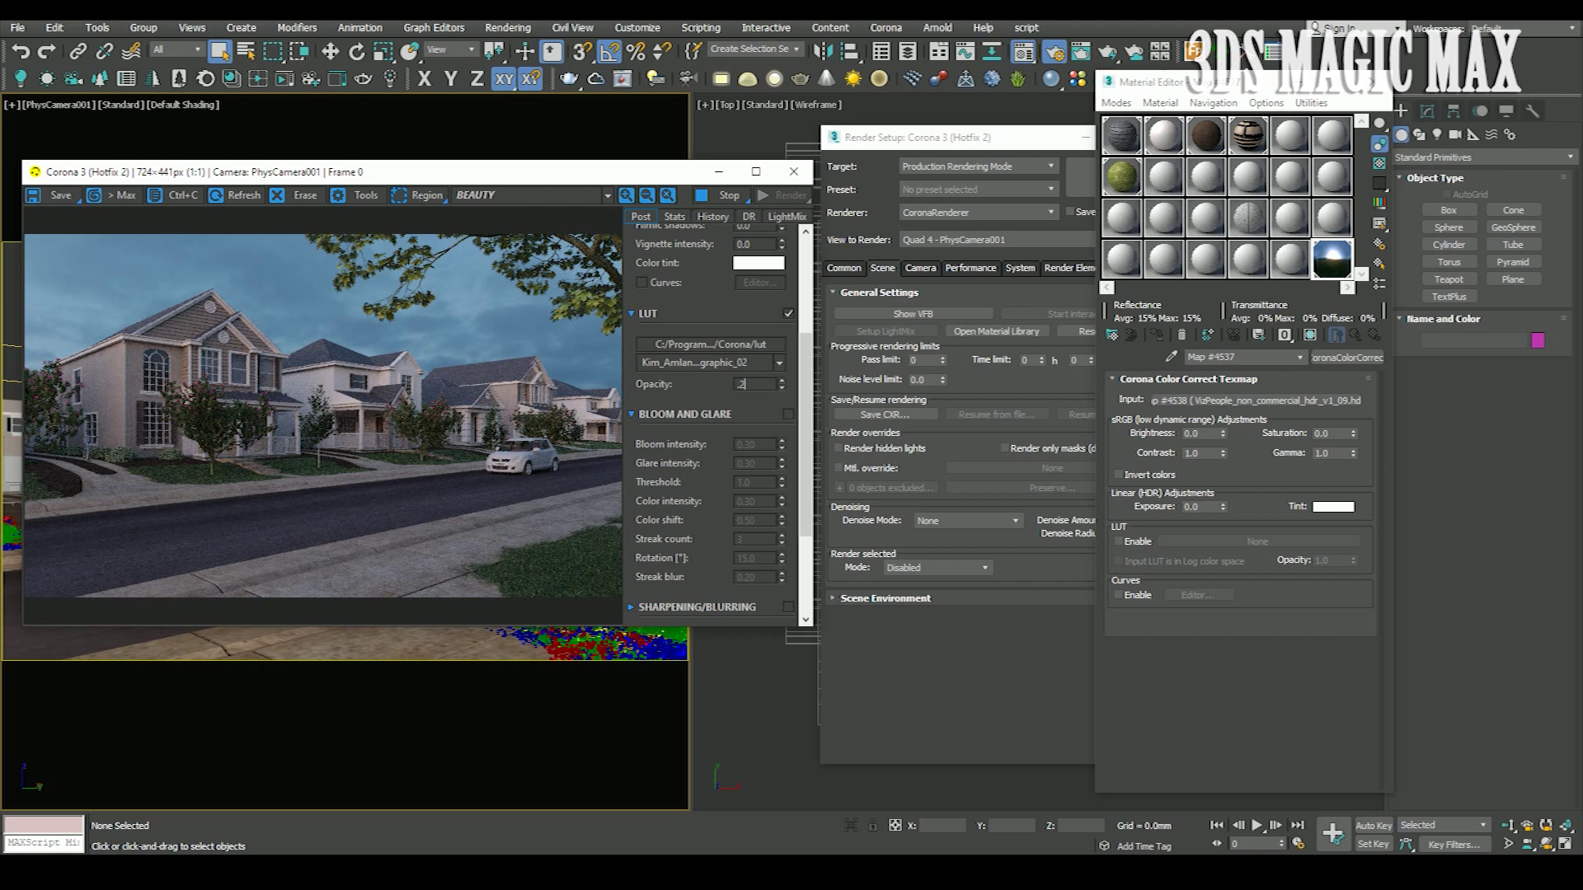
{"action": "key", "text": "Return"}
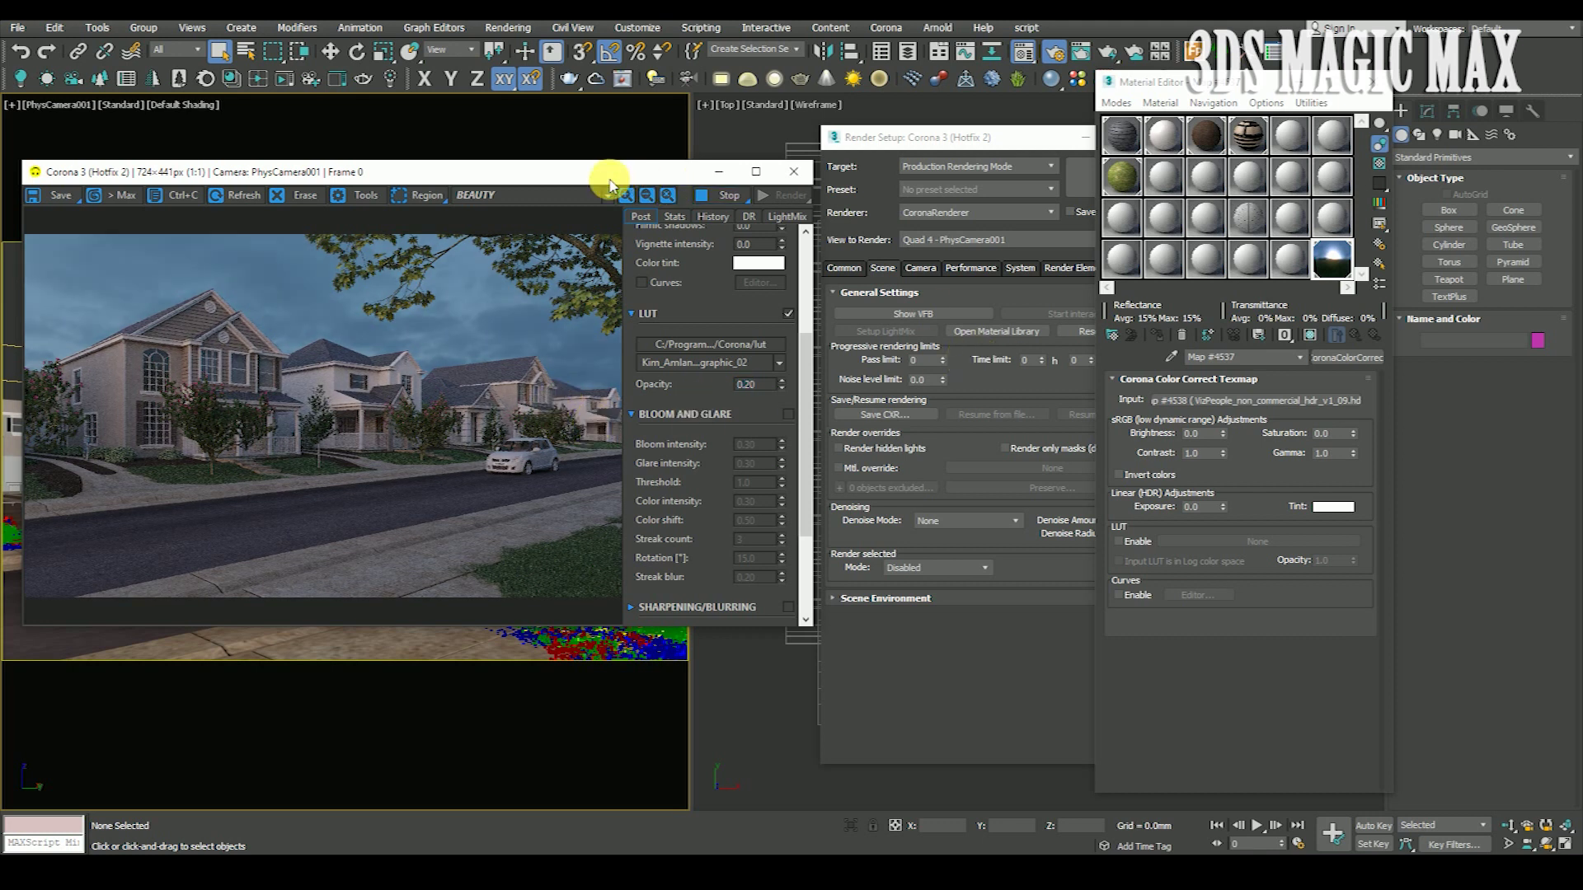
{"action": "left_click_drag", "start_coordinate": [614, 171], "coordinate": [697, 151]}
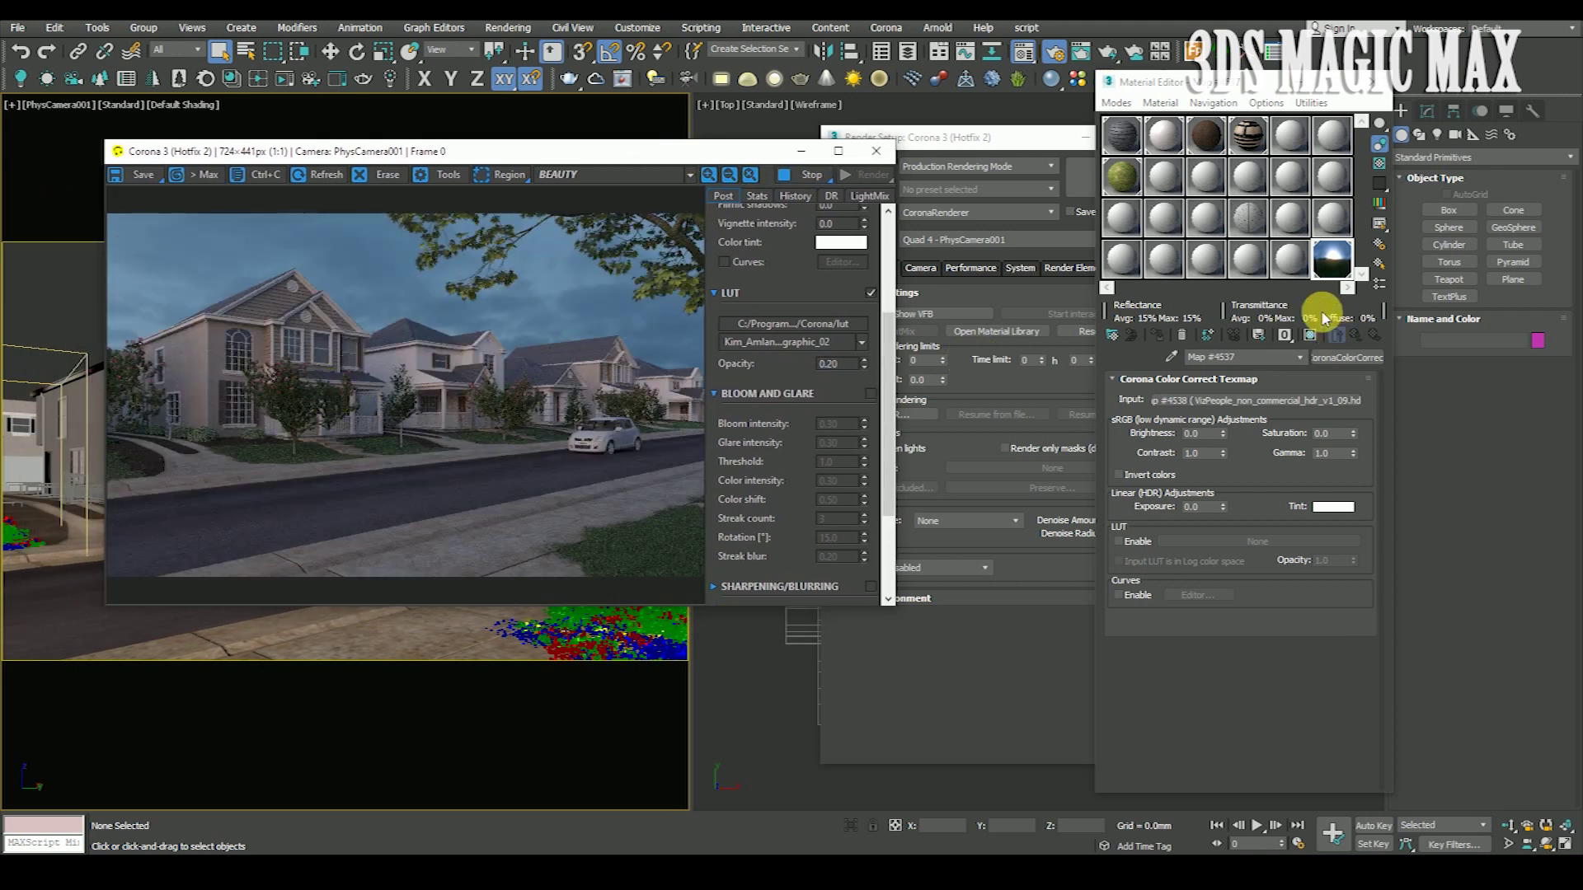
{"action": "left_click_drag", "start_coordinate": [1012, 141], "coordinate": [926, 170]}
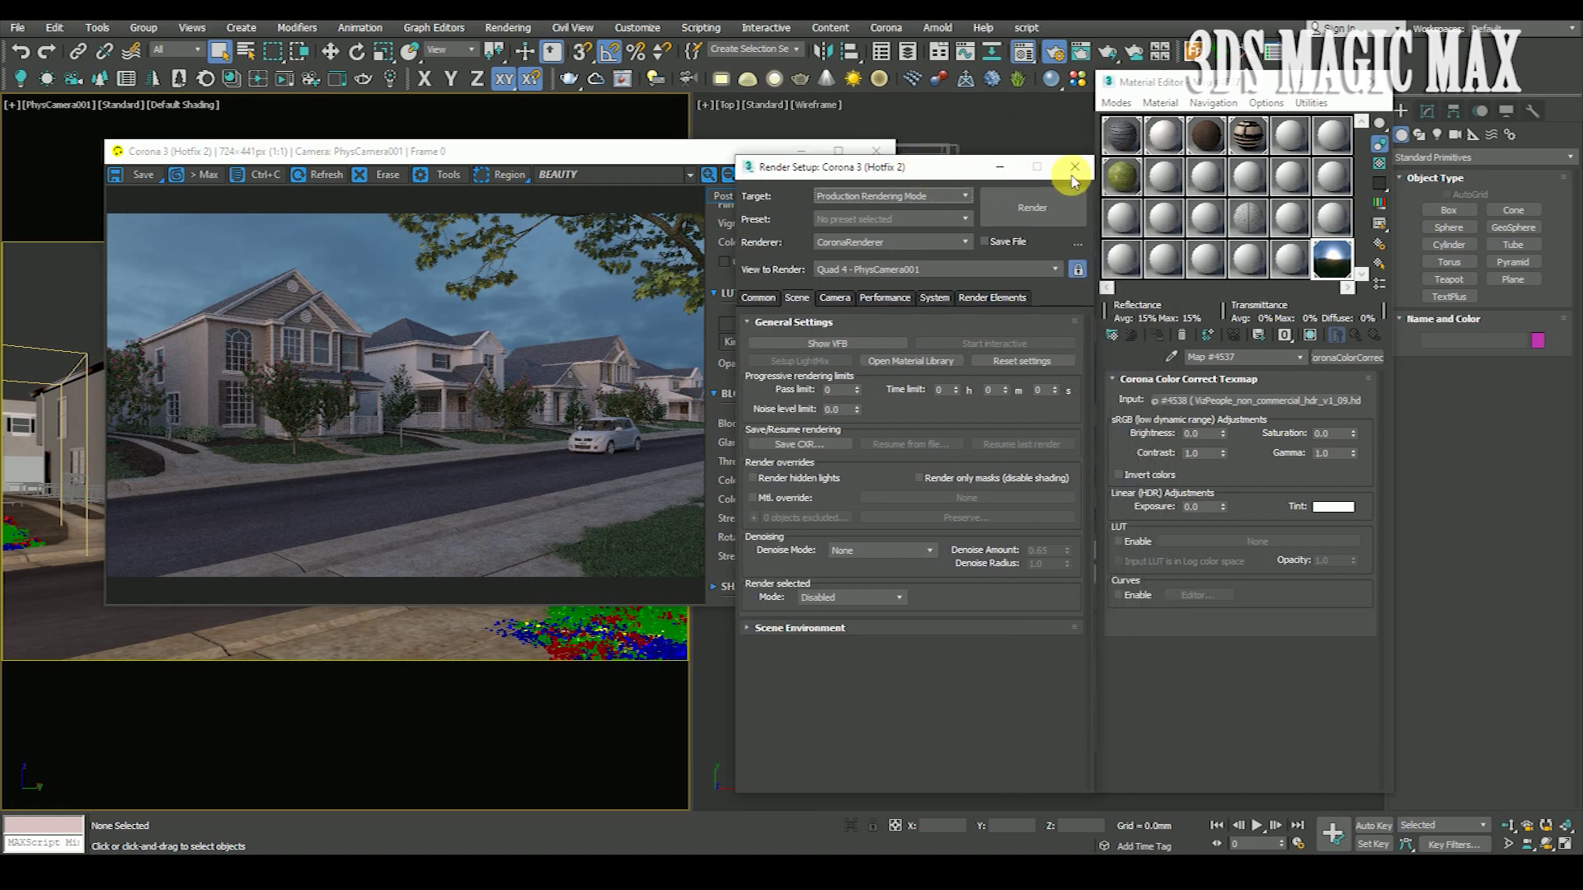
{"action": "left_click_drag", "start_coordinate": [635, 161], "coordinate": [635, 152]}
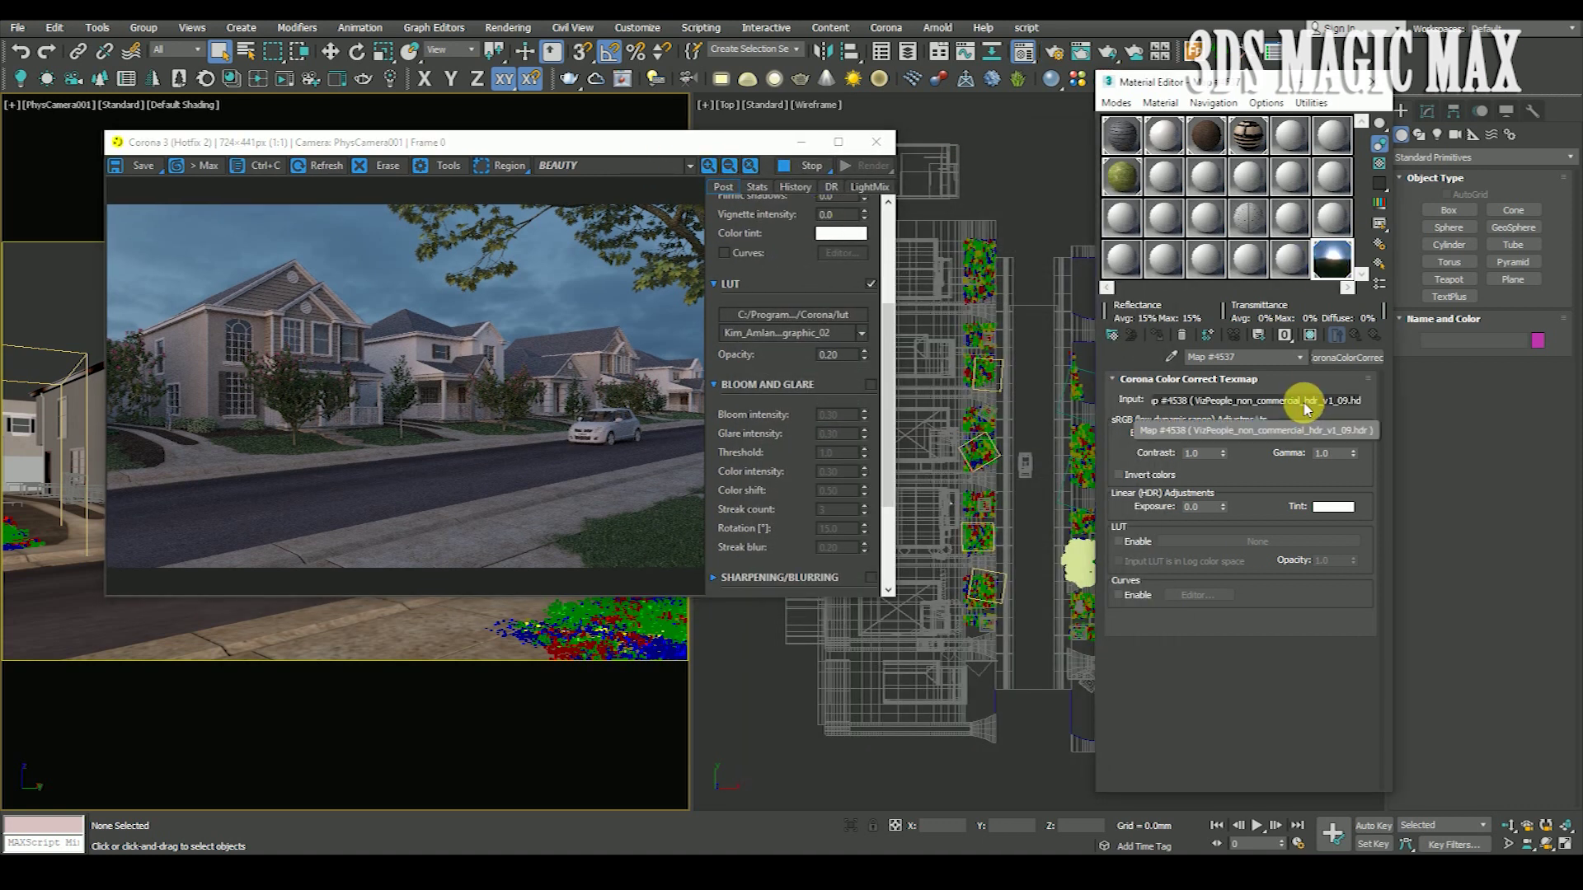
Set the HDRI colour correction exposure to 1.0, gamma to 0.7, then exposure to 0.5.
{"action": "double_click", "coordinate": [1208, 508]}
{"action": "type", "text": "1"}
{"action": "key", "text": "Return"}
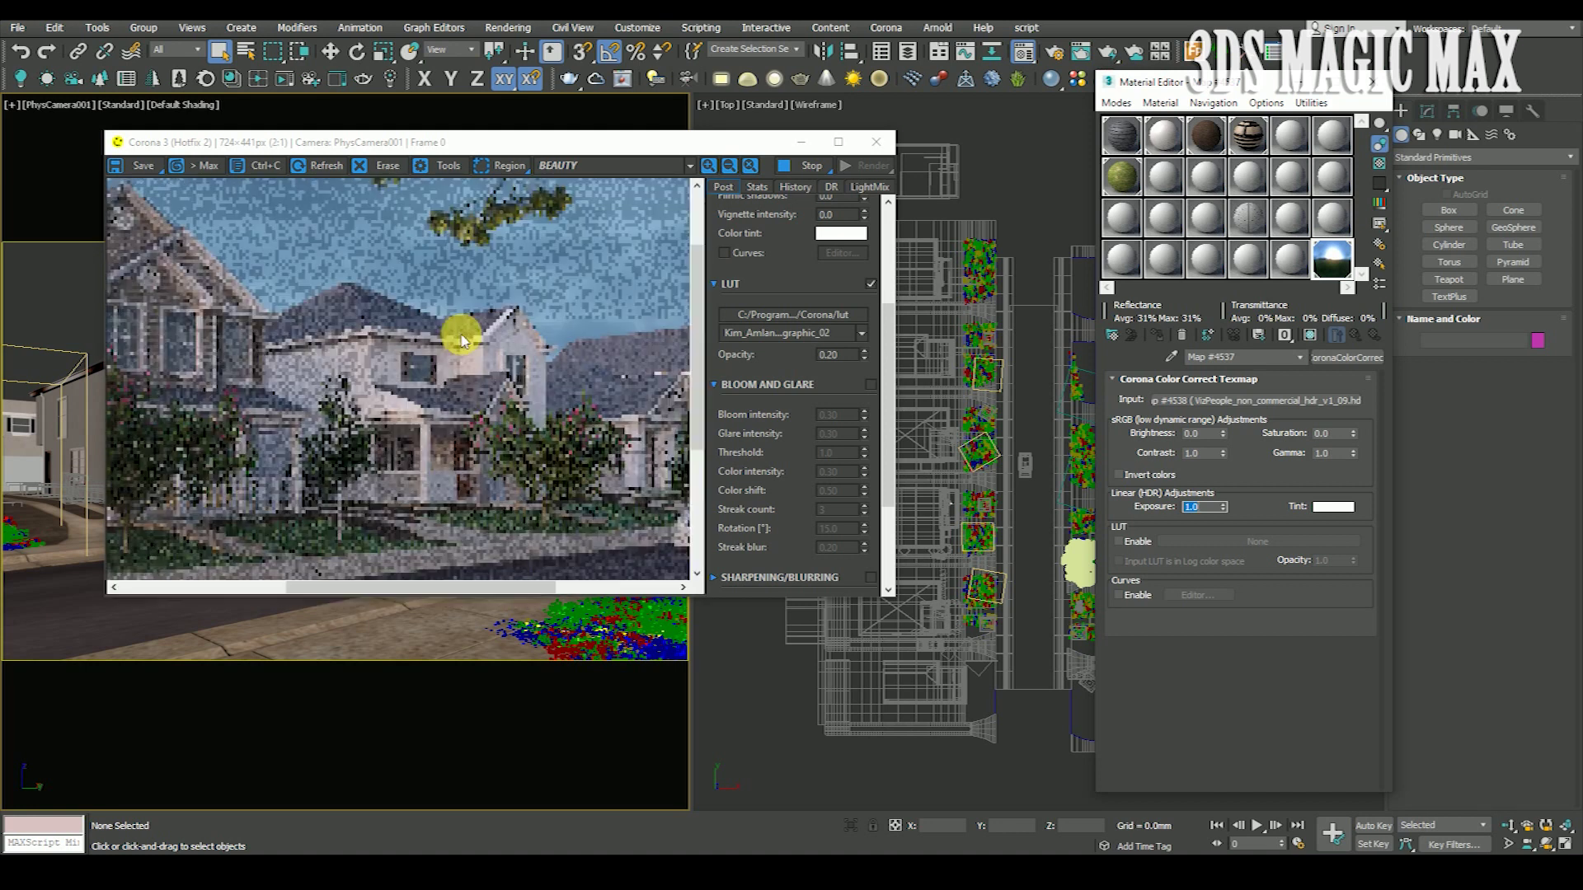
{"action": "double_click", "coordinate": [1329, 453]}
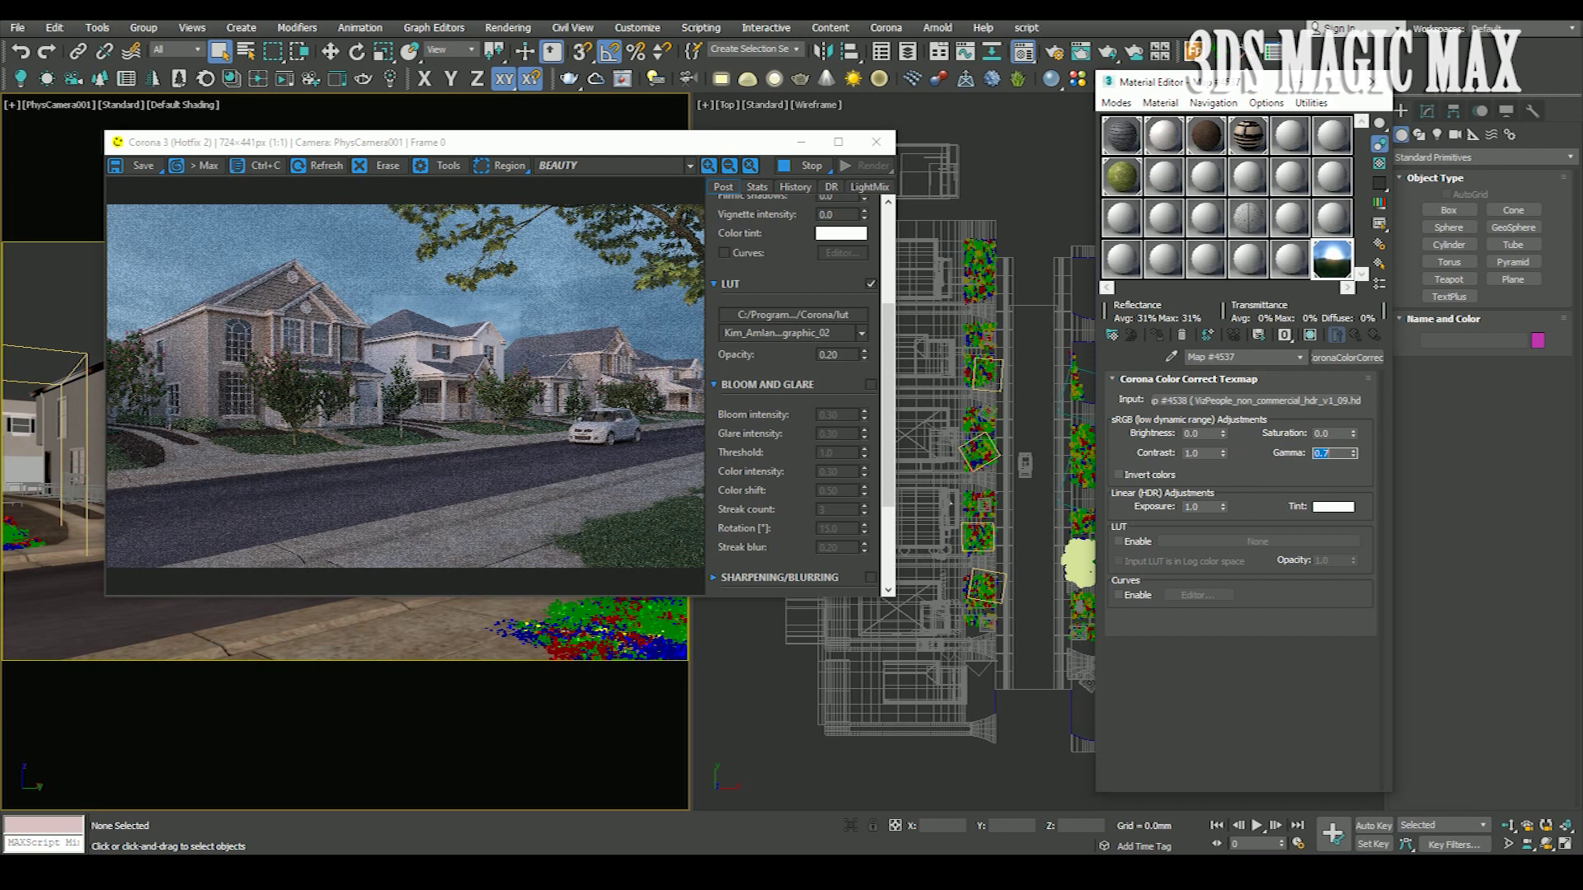
{"action": "key", "text": "Return"}
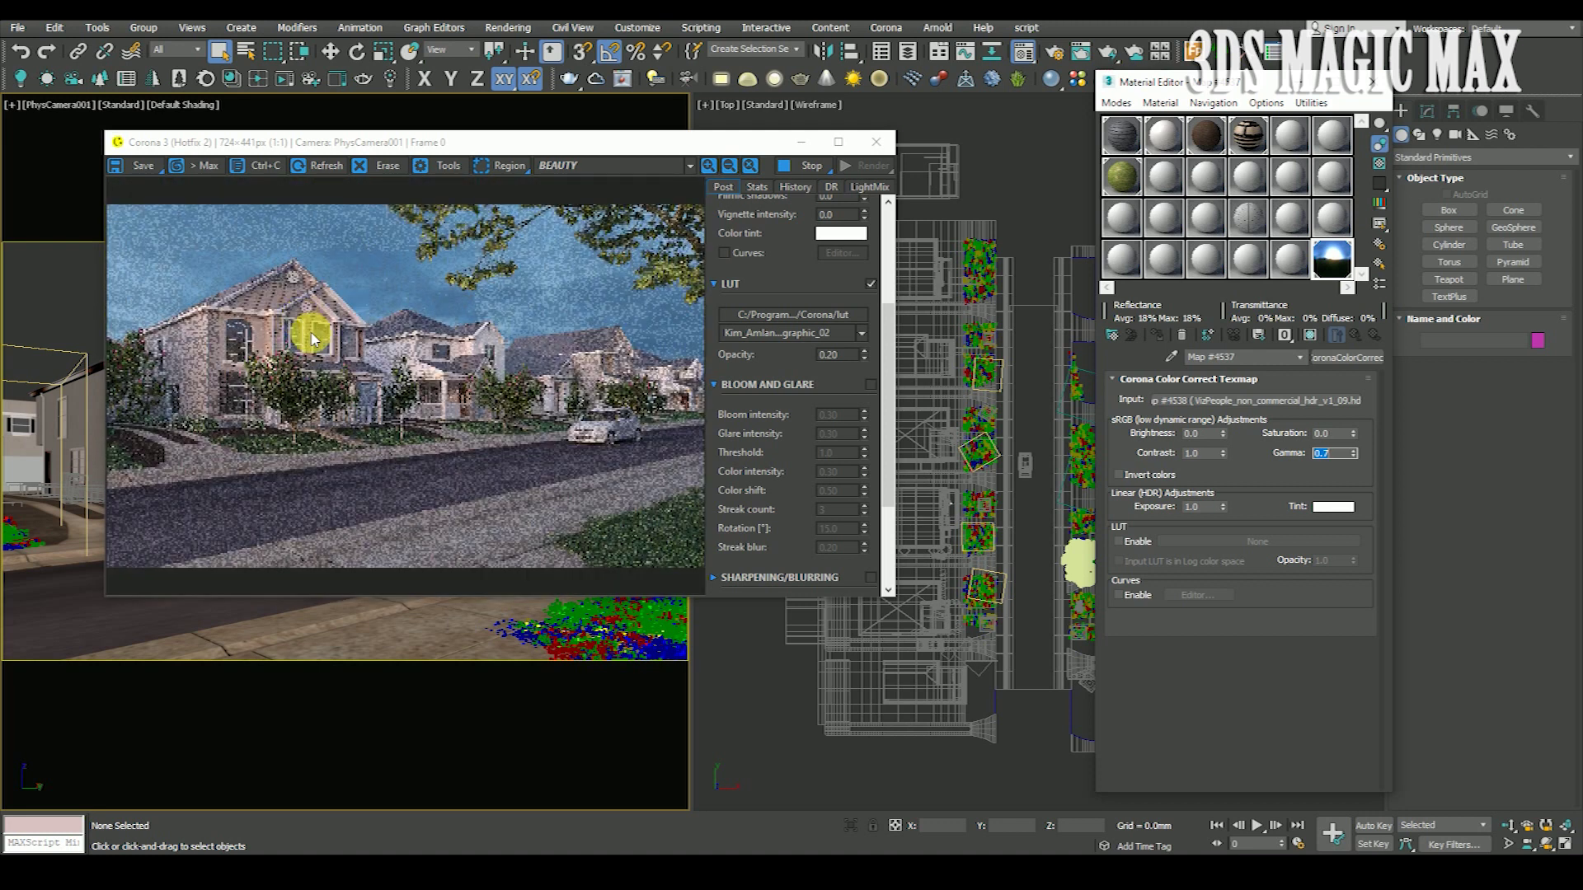
{"action": "scroll", "coordinate": [328, 343], "scroll_direction": "up", "scroll_amount": 2}
{"action": "scroll", "coordinate": [450, 350], "scroll_direction": "down", "scroll_amount": 2}
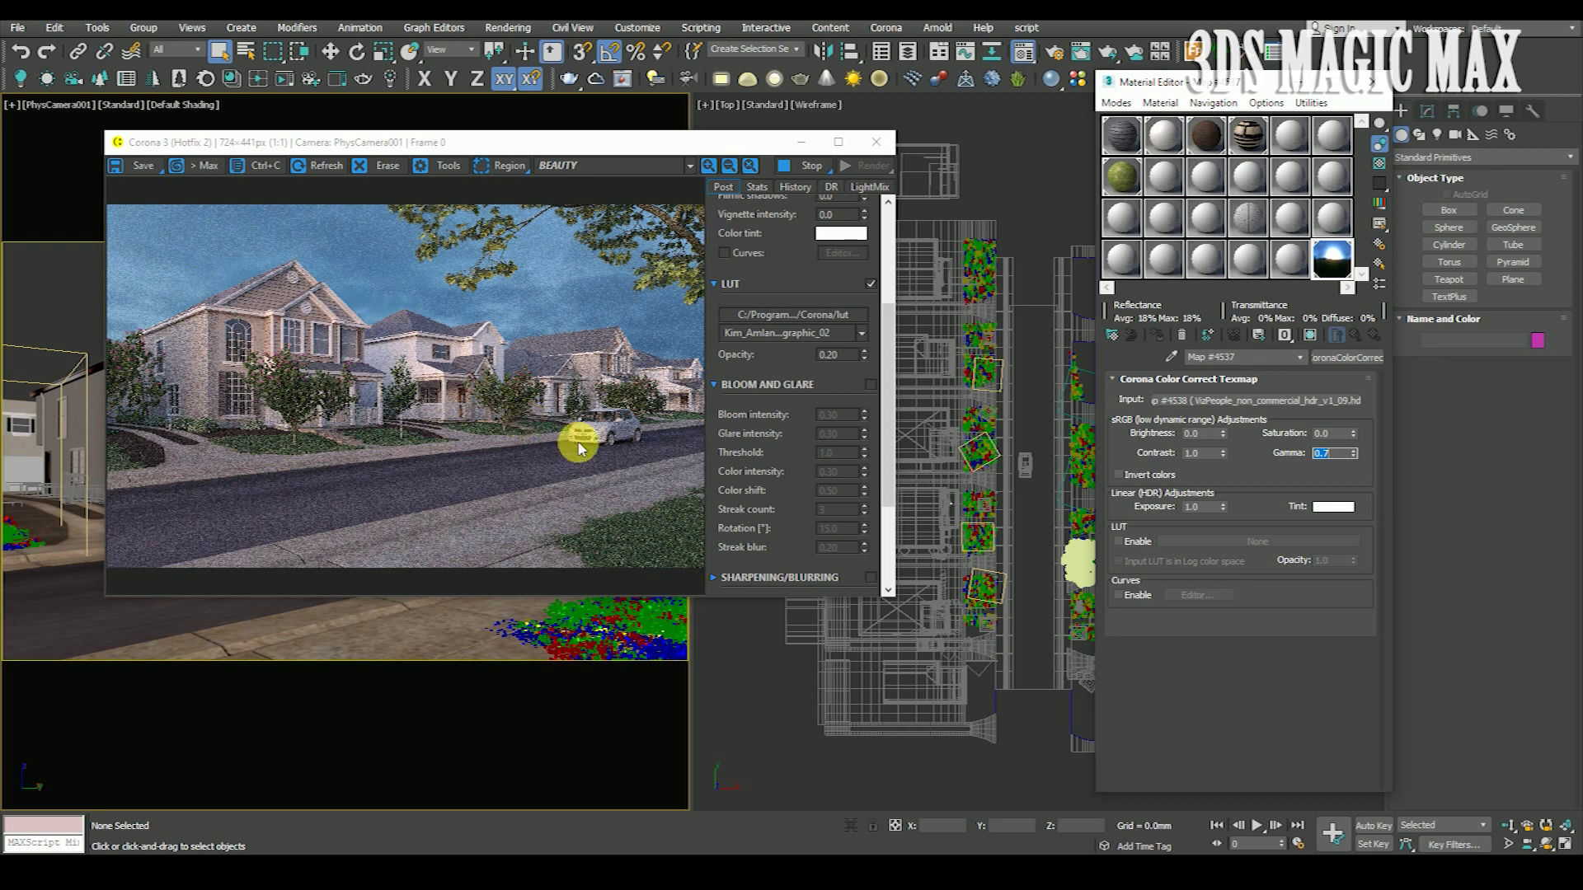
{"action": "double_click", "coordinate": [1202, 506]}
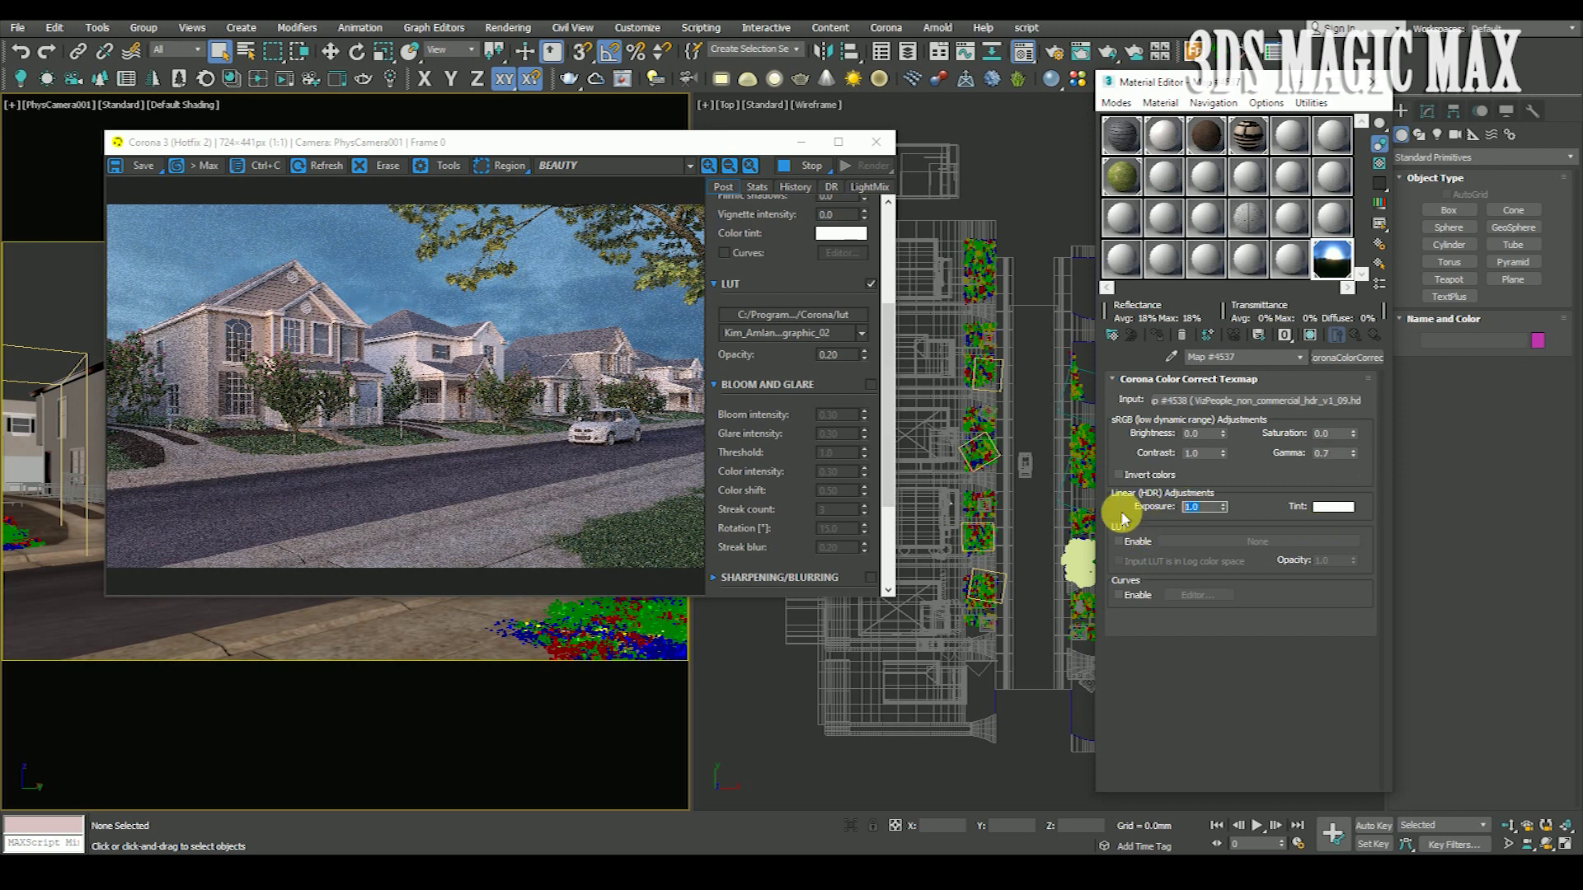
{"action": "type", "text": ".5"}
{"action": "type", "text": "0.5"}
{"action": "key", "text": "Return"}
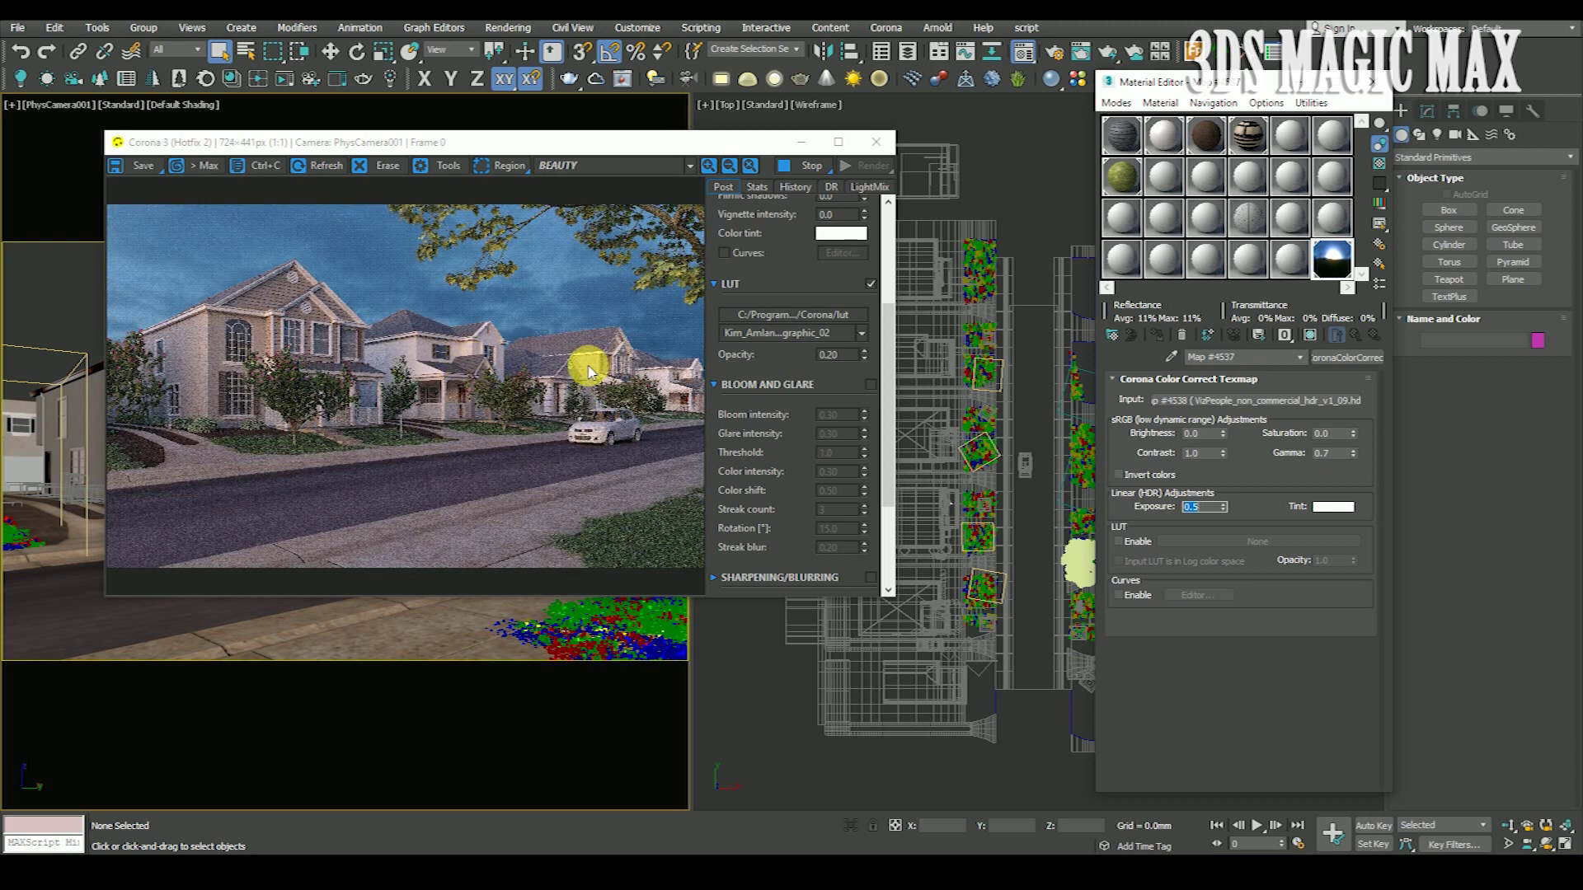
{"action": "left_click", "coordinate": [1268, 402]}
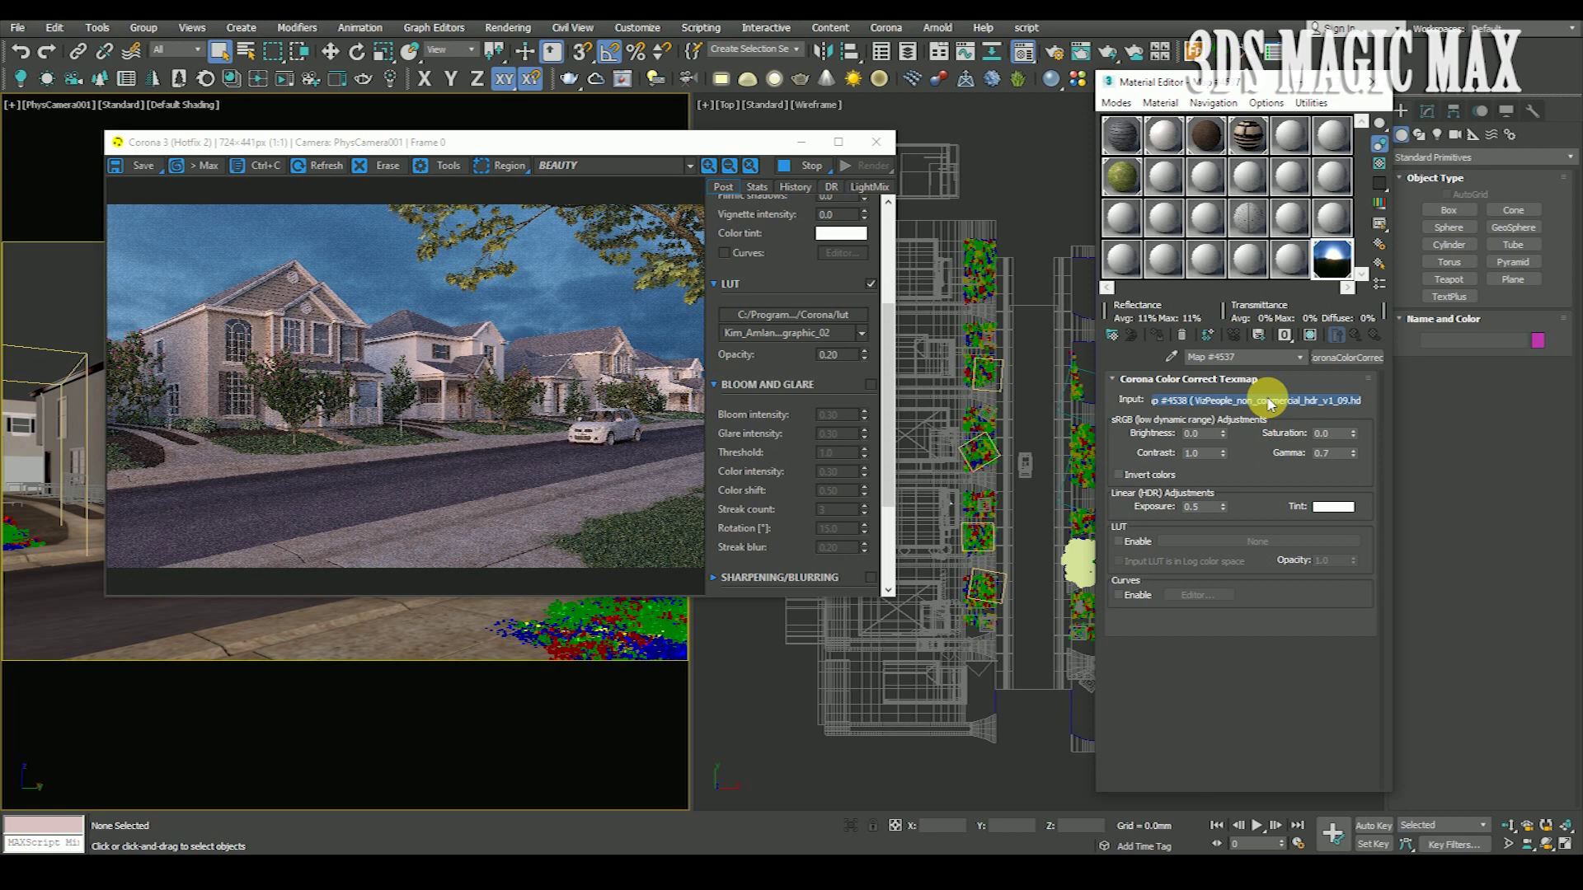
Step the HDRI bitmap's U offset from 0.1 to 0.5, rotating the sky to 180°.
{"action": "left_click", "coordinate": [1179, 468]}
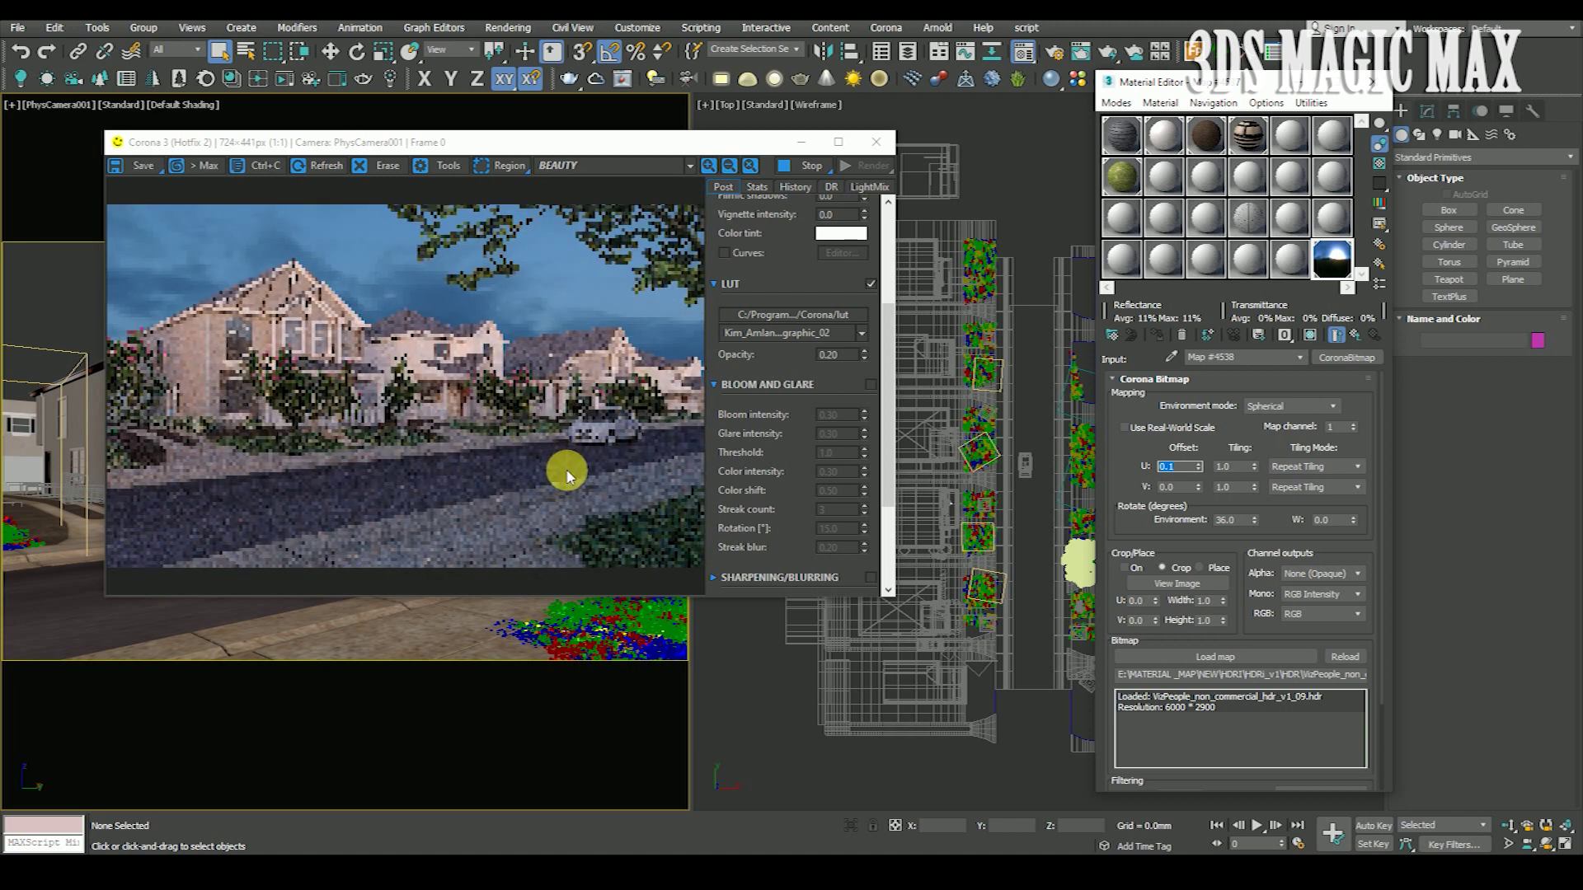
{"action": "left_click", "coordinate": [1195, 470]}
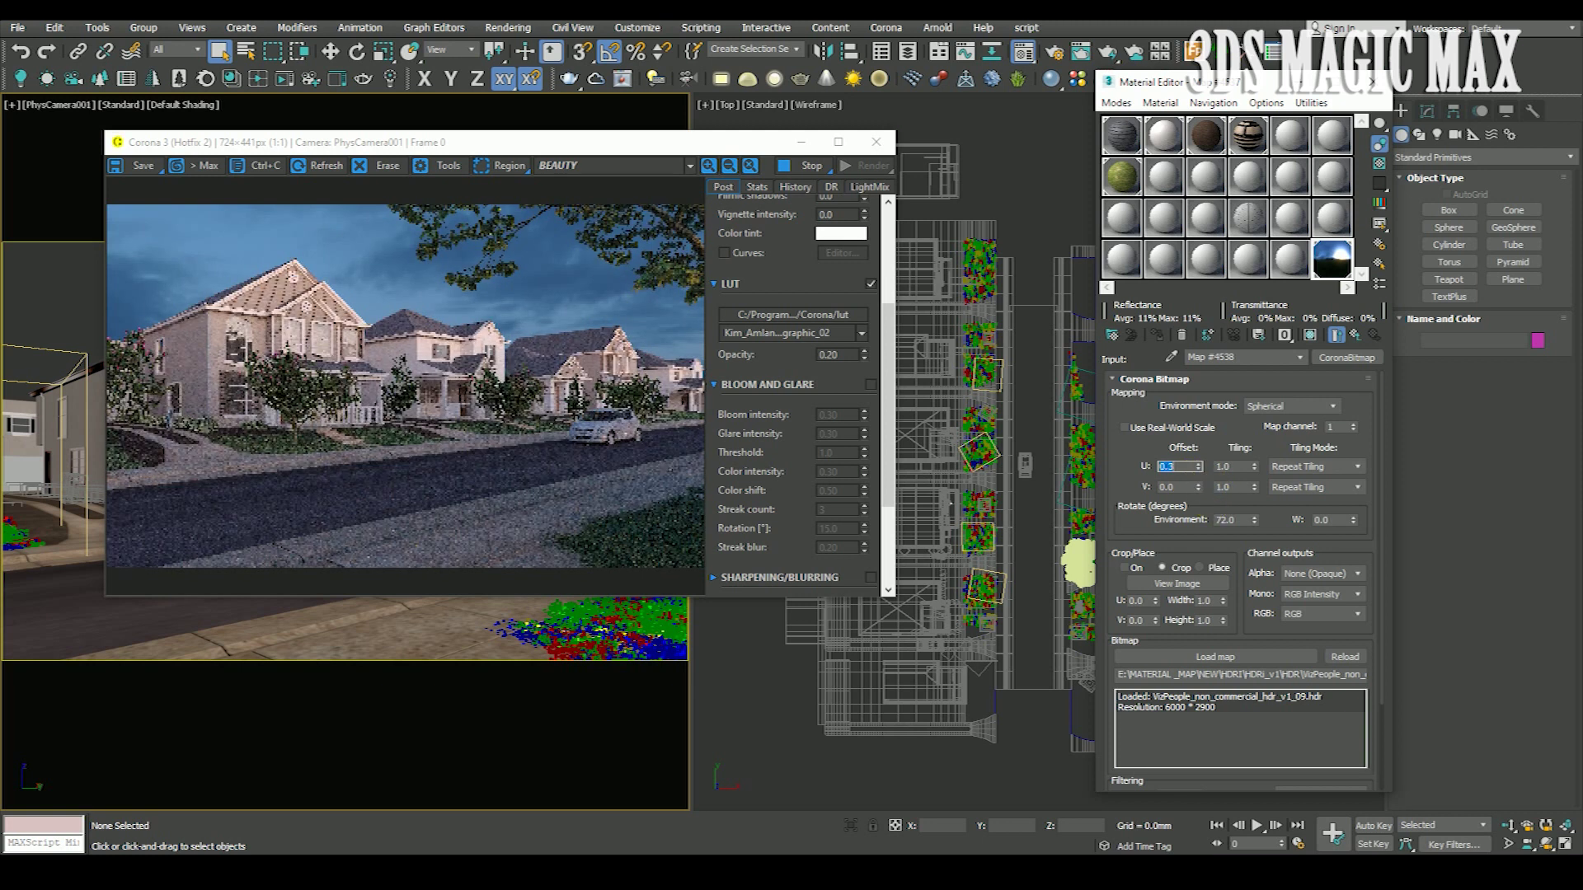
{"action": "left_click_drag", "start_coordinate": [1254, 520], "coordinate": [1219, 506]}
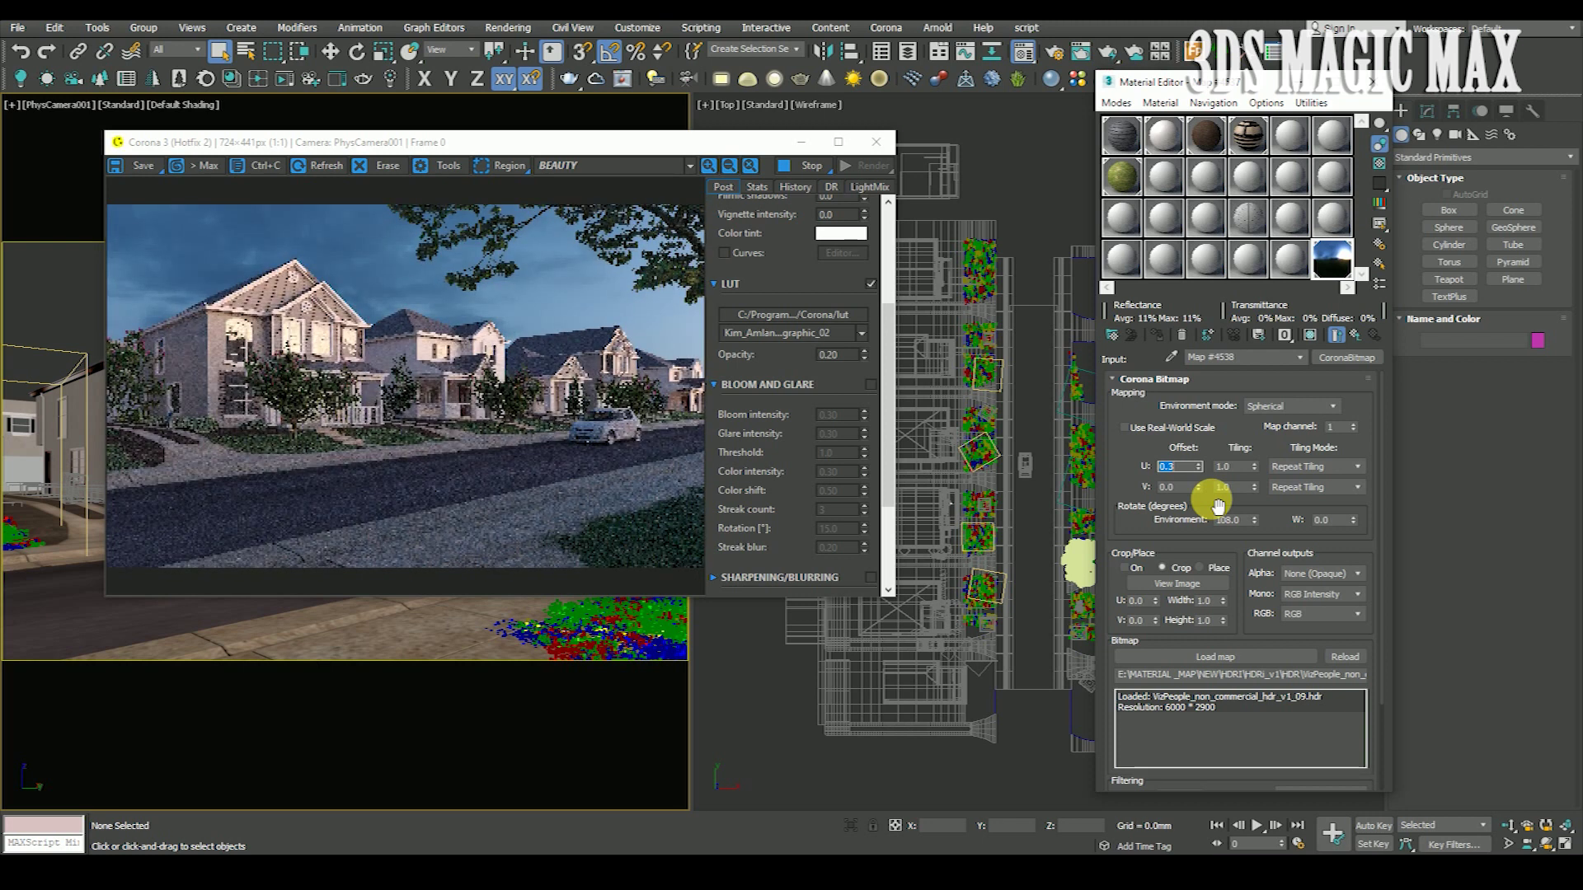
{"action": "type", "text": "0.4"}
{"action": "key", "text": "Return"}
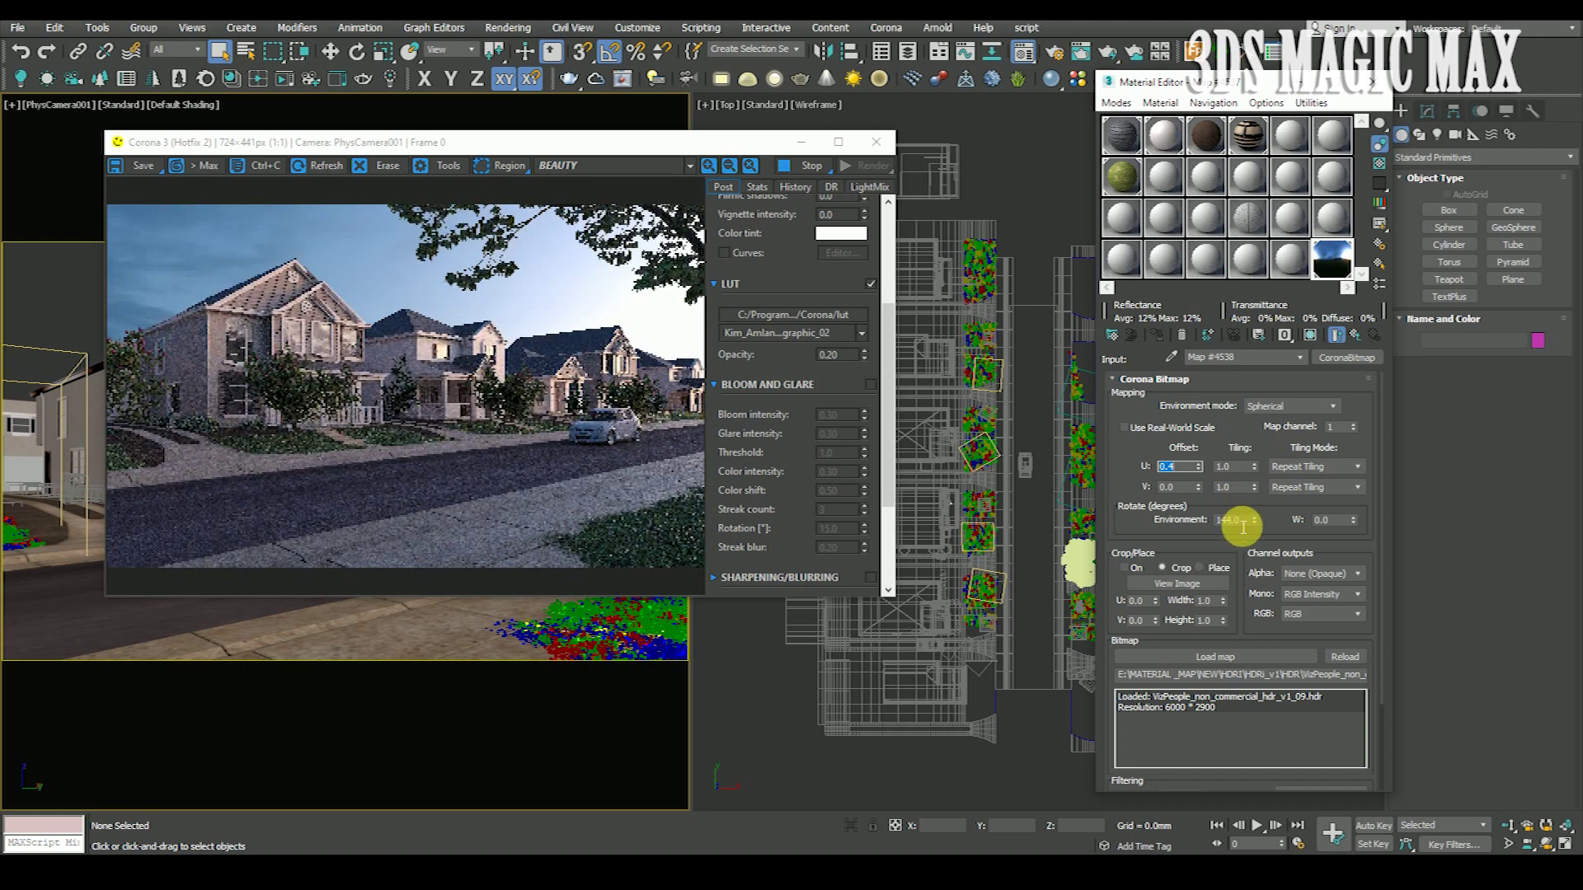
{"action": "left_click_drag", "start_coordinate": [1243, 526], "coordinate": [1242, 526]}
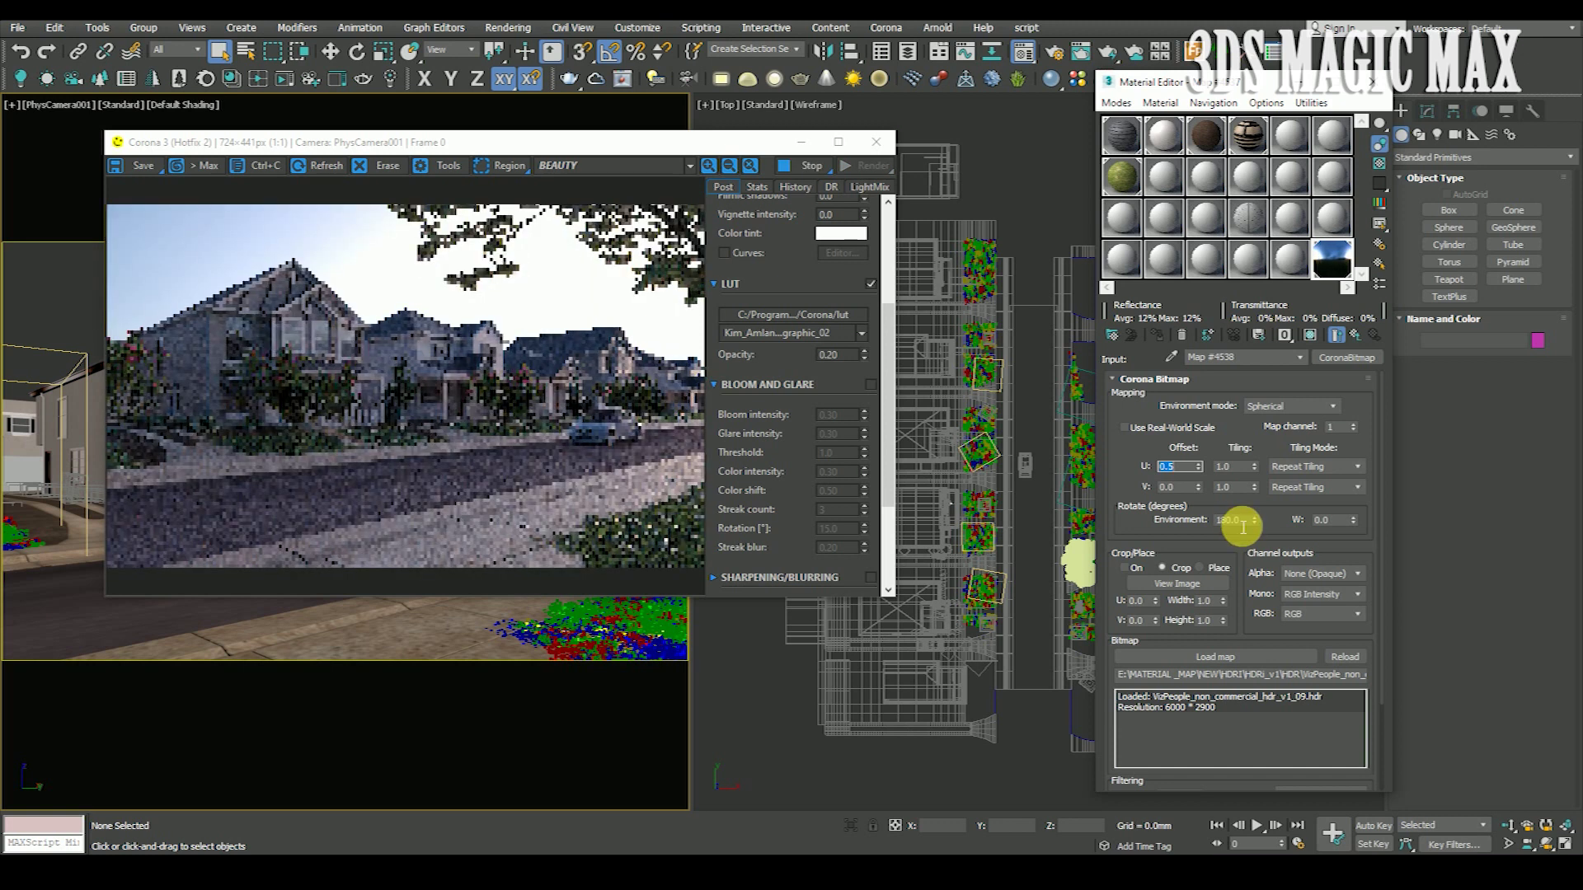
{"action": "type", "text": "0.1"}
Continue the U offset through 0.7, 0.8 and 0.9 to 1.0, reaching 360°.
{"action": "left_click", "coordinate": [1248, 569]}
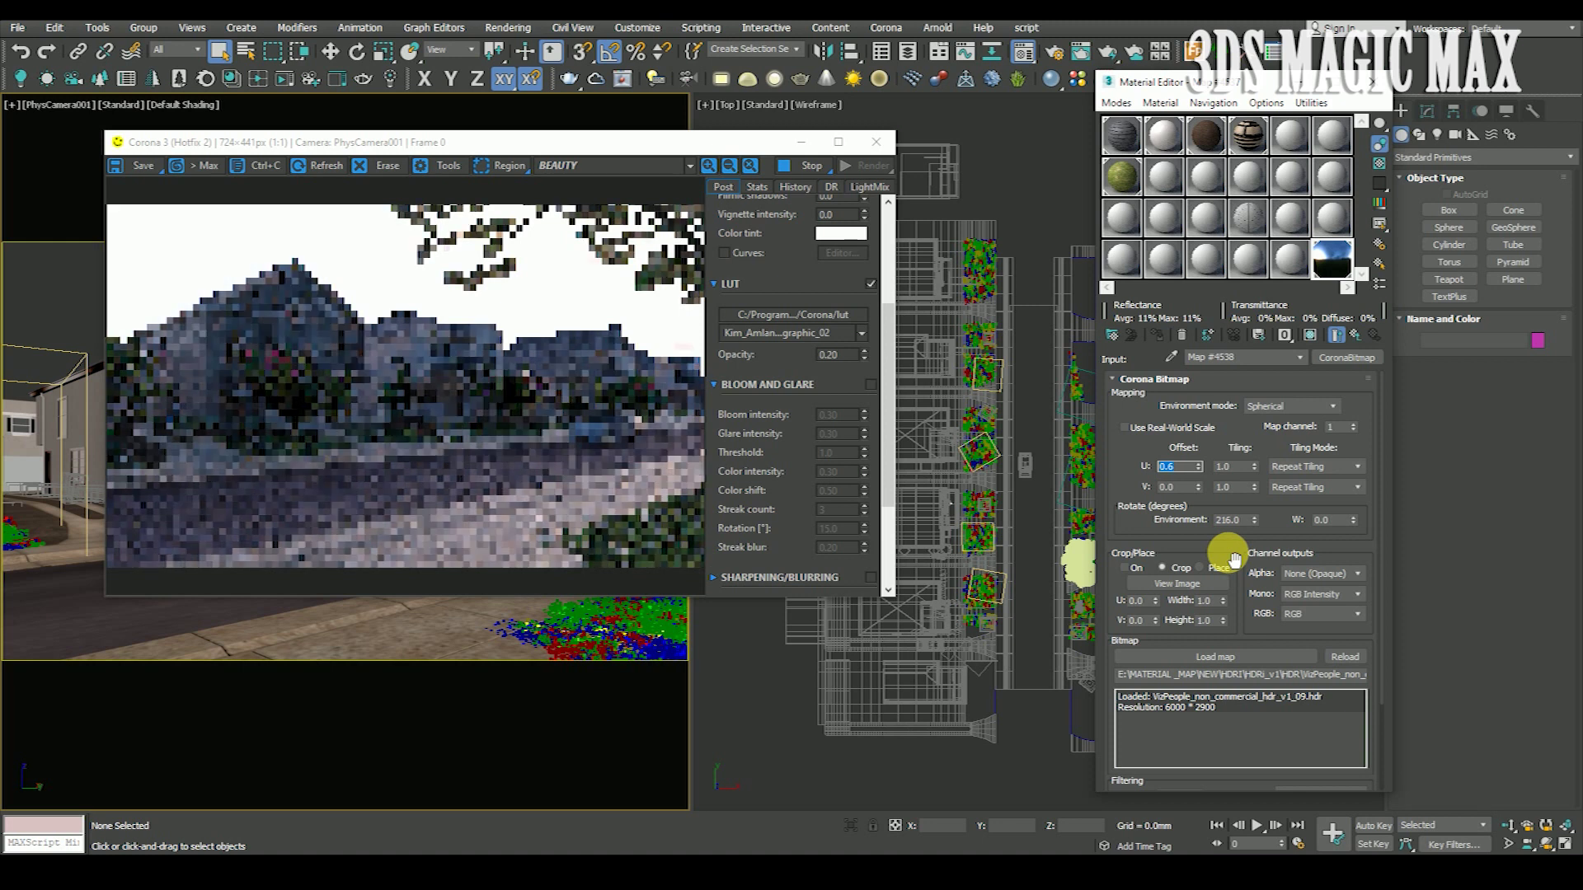
{"action": "type", "text": "0.7"}
{"action": "key", "text": "Return"}
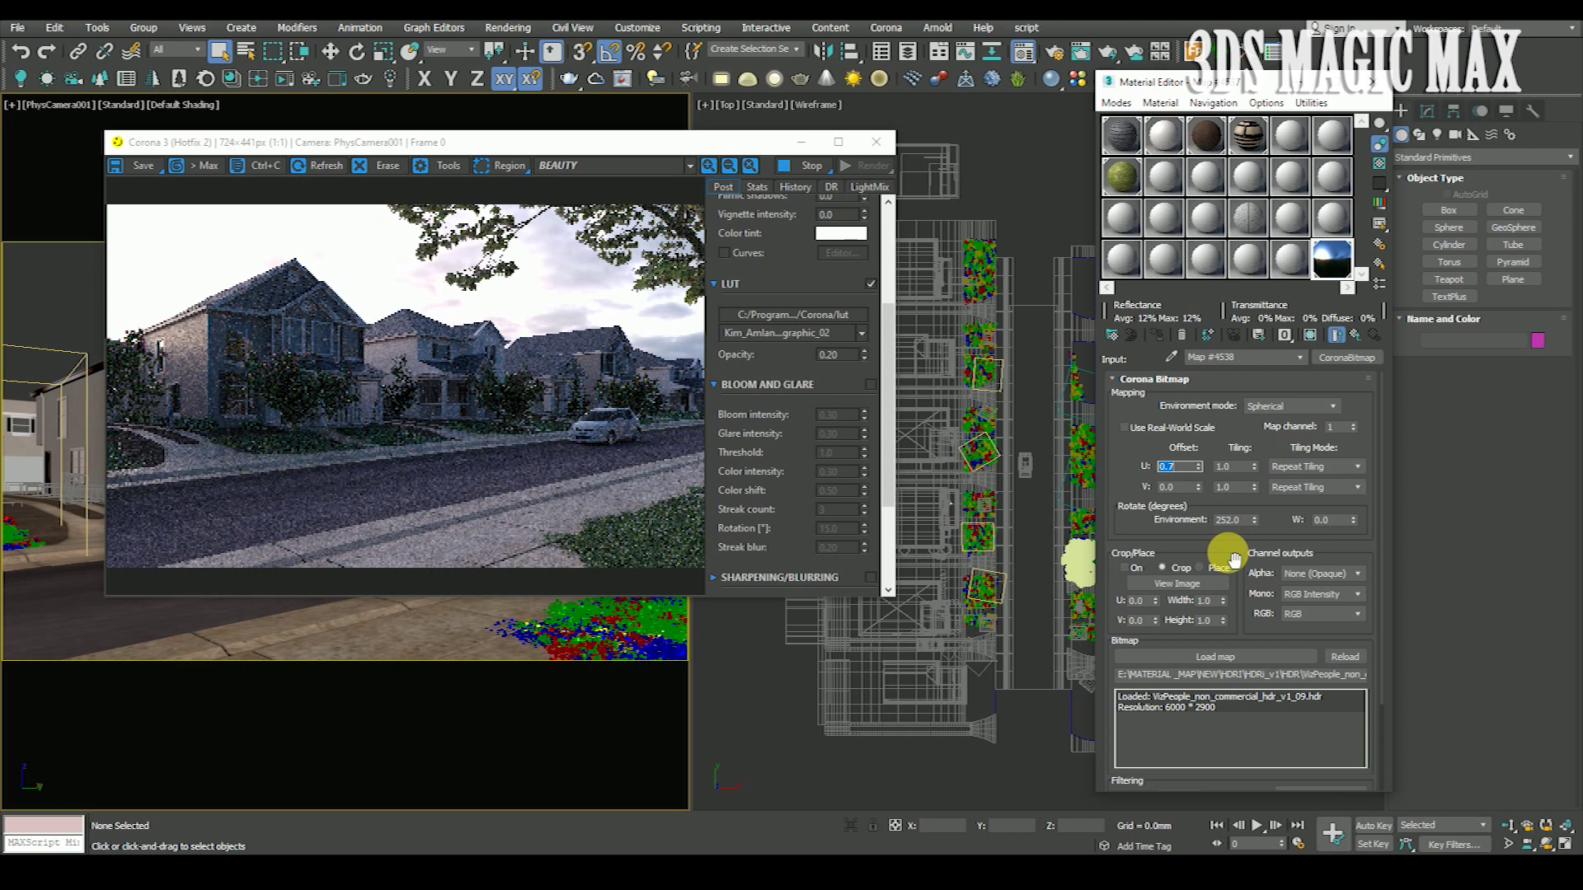
{"action": "type", "text": "0.8"}
{"action": "key", "text": "Return"}
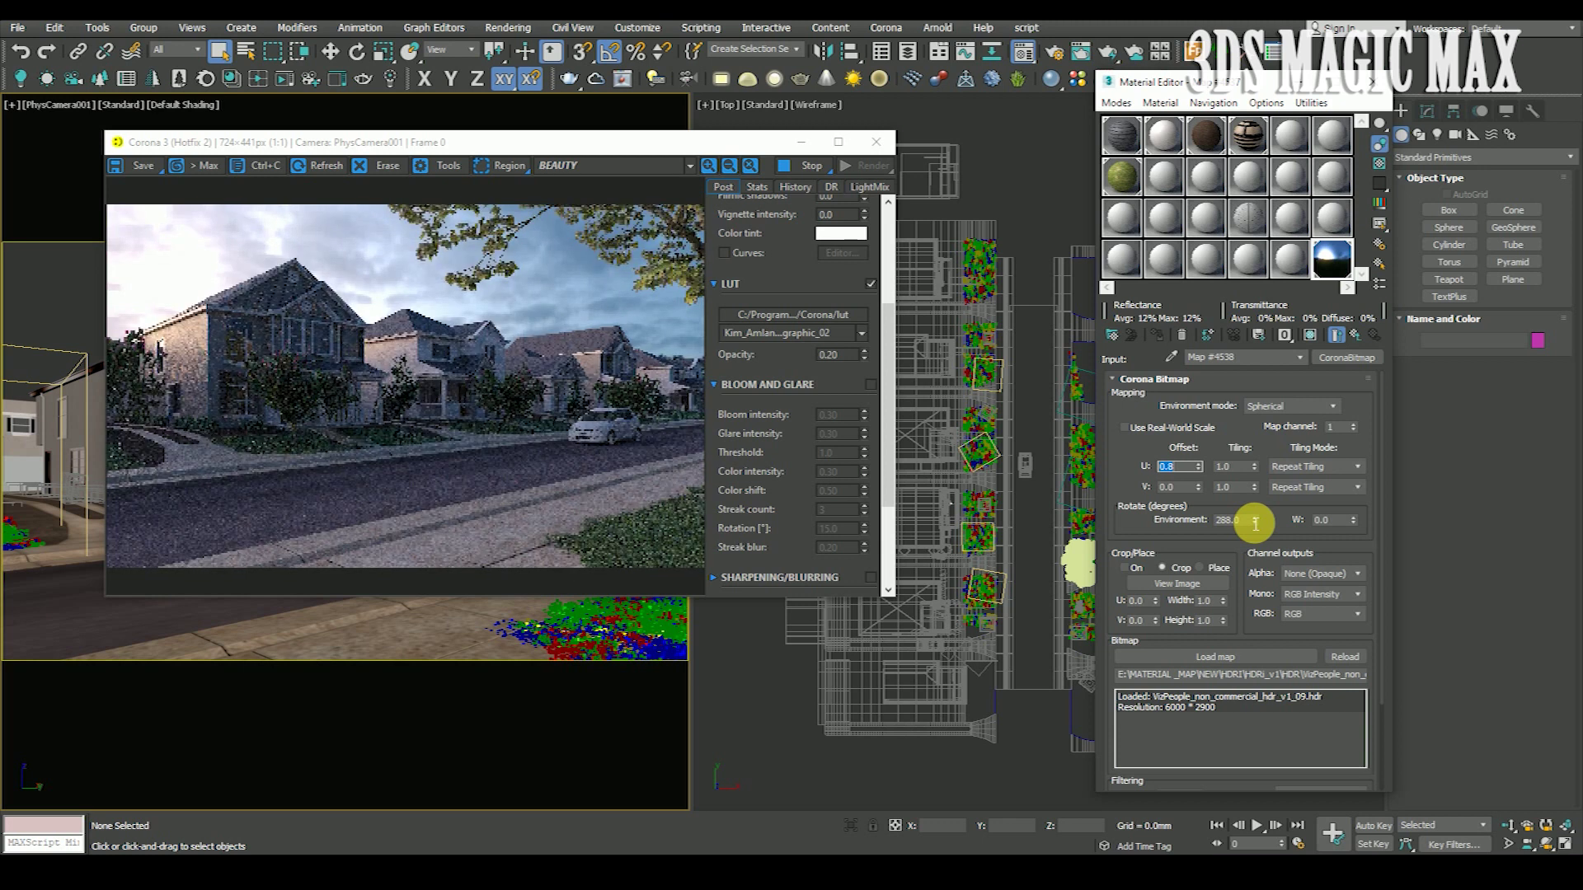
{"action": "type", "text": "0.9"}
{"action": "key", "text": "Return"}
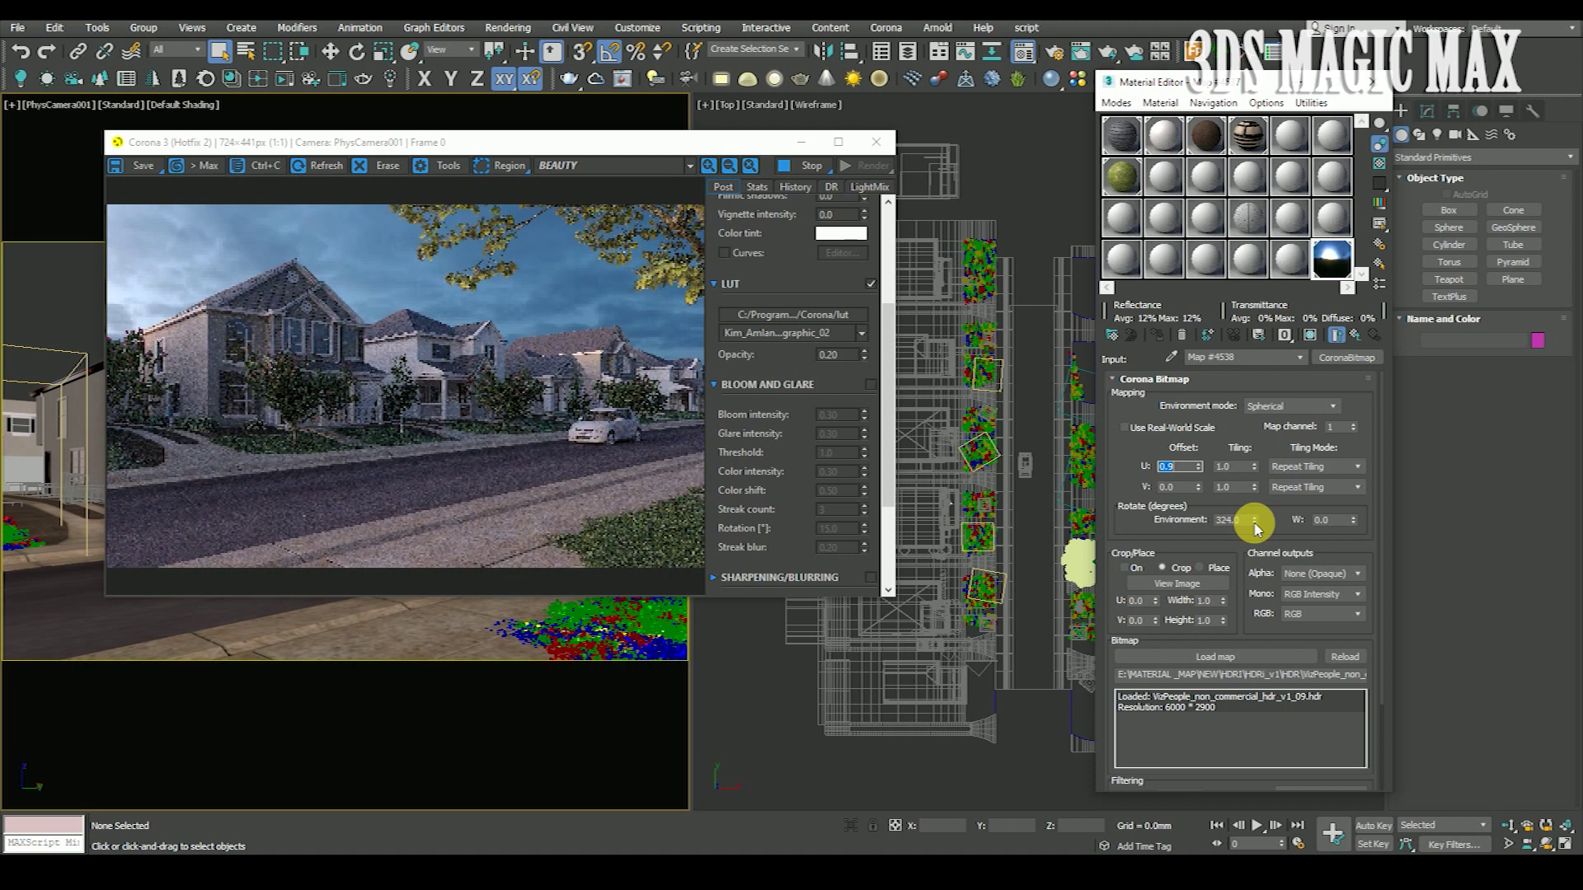
{"action": "type", "text": "."}
{"action": "left_click", "coordinate": [1255, 521]}
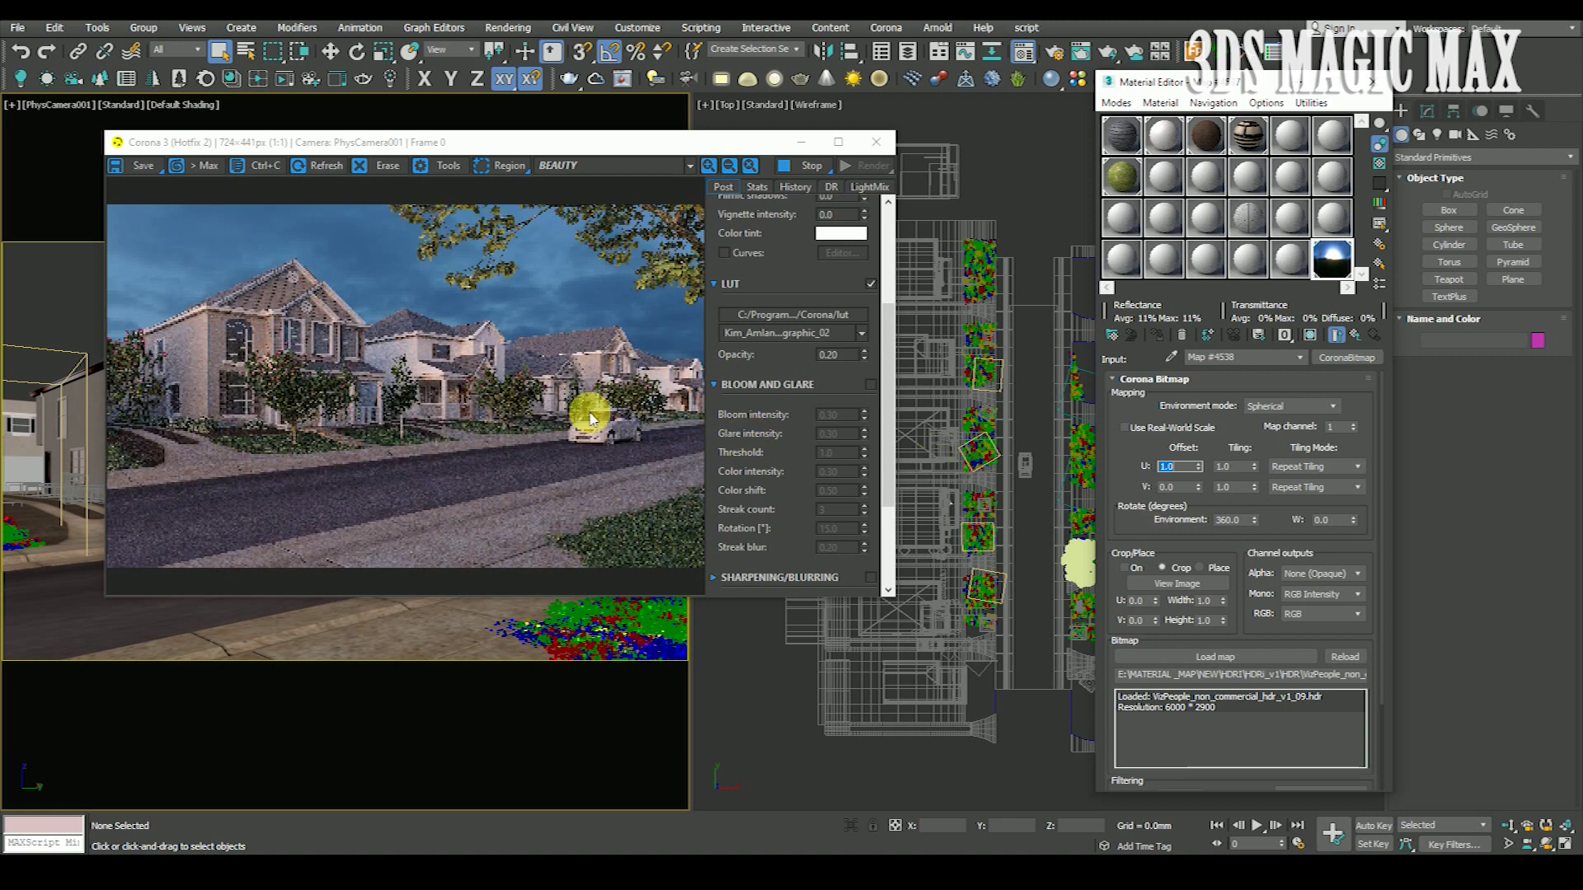
Confirm the HDRI bitmap's U offset of 1.0.
{"action": "scroll", "coordinate": [487, 375], "scroll_direction": "up", "scroll_amount": 1}
{"action": "scroll", "coordinate": [487, 375], "scroll_direction": "down", "scroll_amount": 1}
{"action": "scroll", "coordinate": [478, 343], "scroll_direction": "up", "scroll_amount": 1}
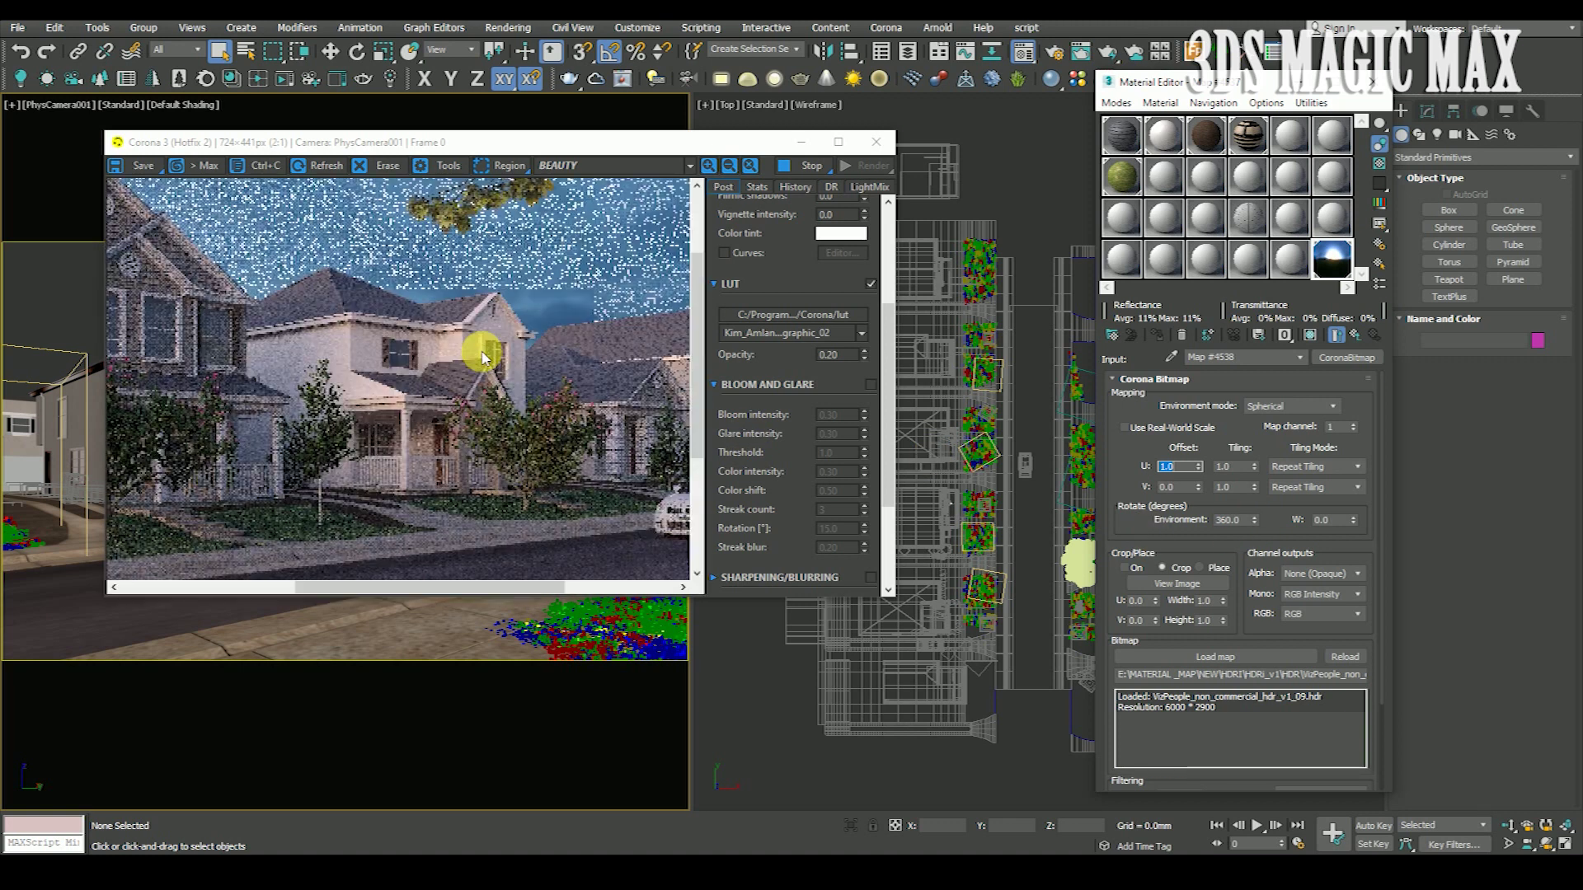
{"action": "scroll", "coordinate": [482, 351], "scroll_direction": "up", "scroll_amount": 1}
{"action": "scroll", "coordinate": [482, 354], "scroll_direction": "down", "scroll_amount": 1}
{"action": "scroll", "coordinate": [519, 379], "scroll_direction": "down", "scroll_amount": 1}
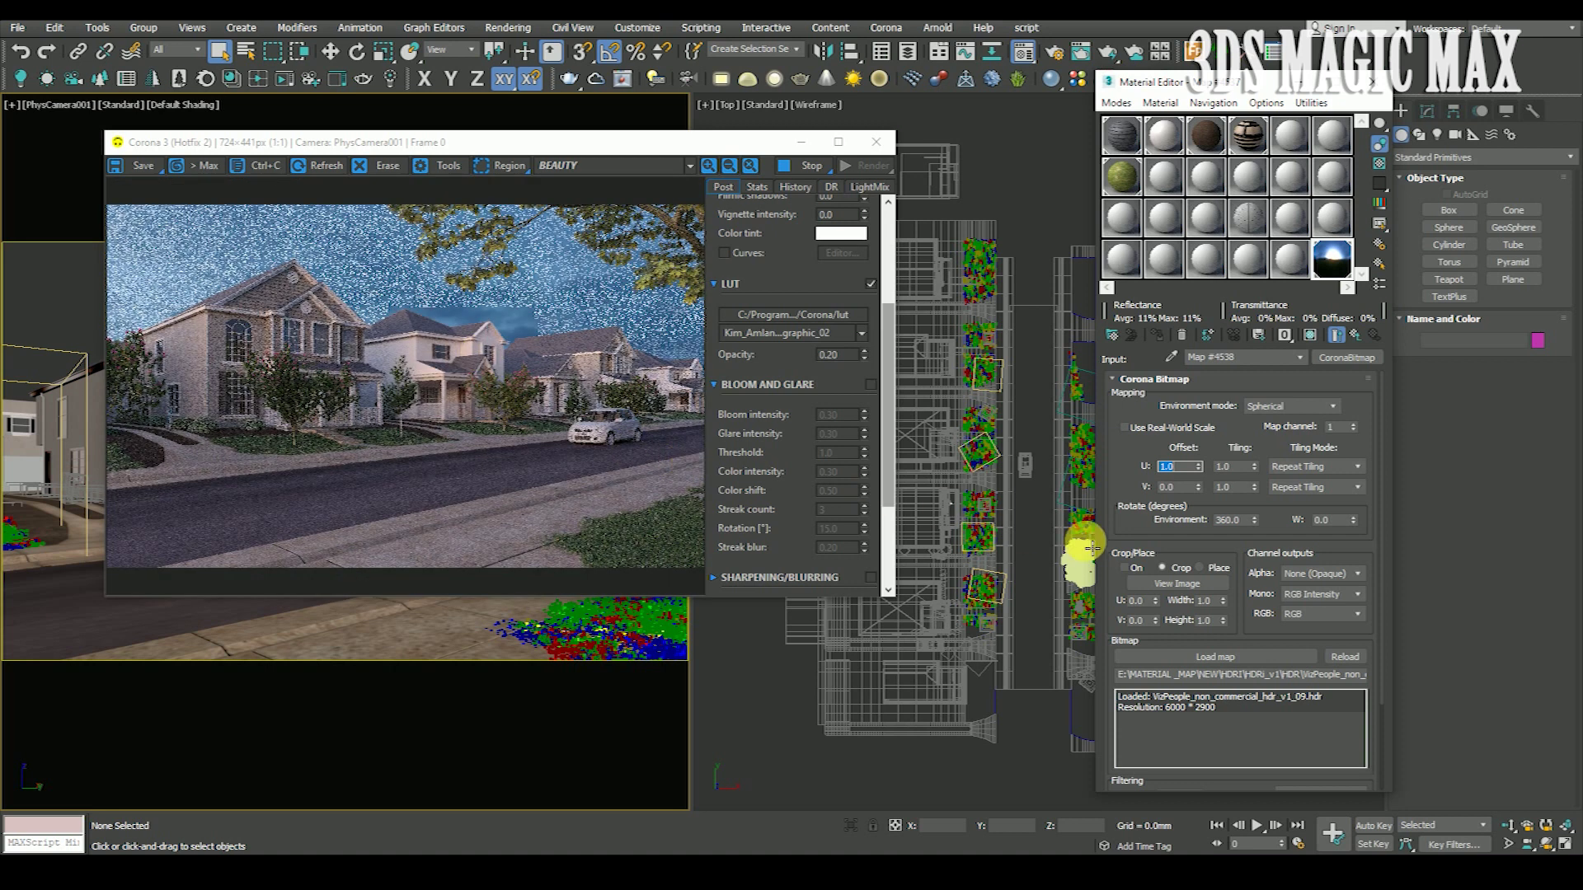
{"action": "key", "text": "Return"}
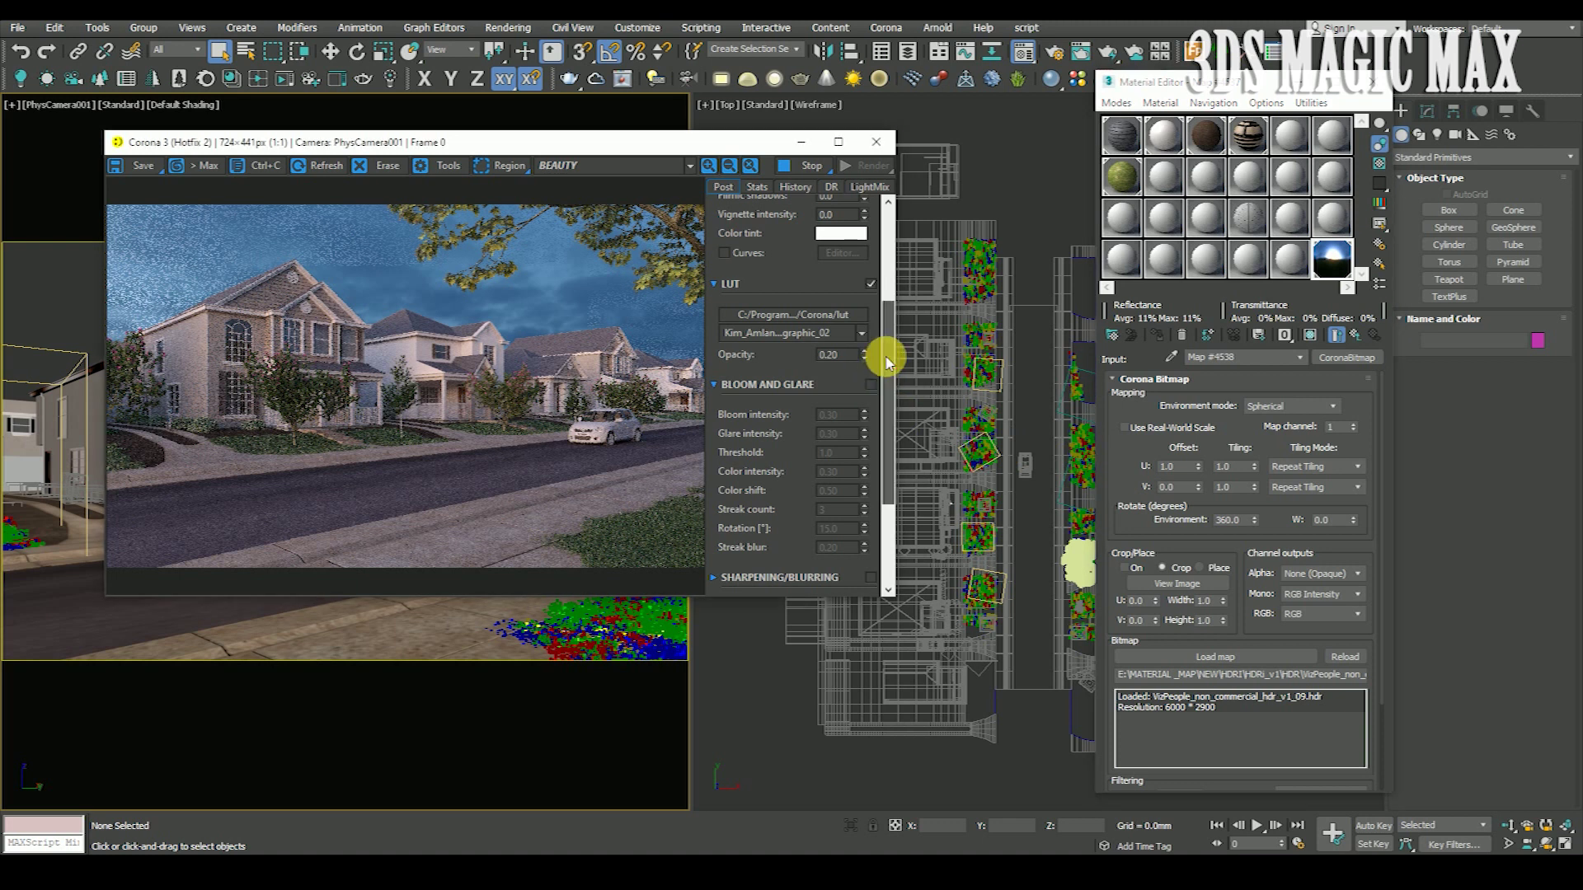
Apply the Adanmq_Ektachrome_320t LUT preset to the render.
{"action": "scroll", "coordinate": [883, 357], "scroll_direction": "up", "scroll_amount": 3}
{"action": "left_click", "coordinate": [861, 422]}
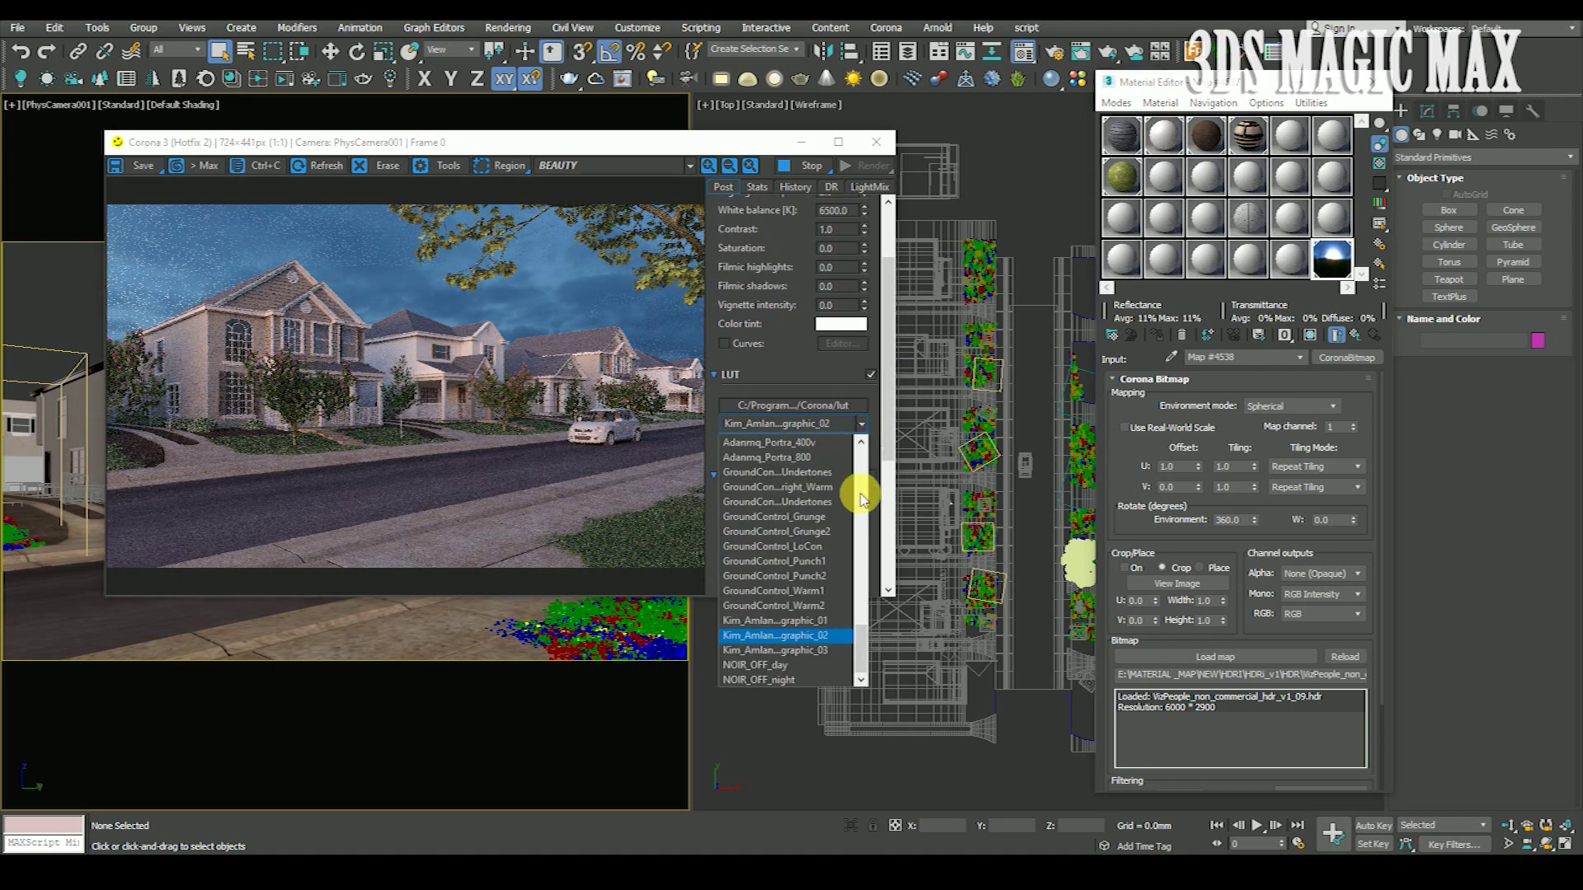
{"action": "left_click_drag", "start_coordinate": [861, 606], "coordinate": [866, 536]}
{"action": "left_click", "coordinate": [817, 481]}
Try a white balance around 8400 K, then reset it to the 6500 K default.
{"action": "scroll", "coordinate": [831, 495], "scroll_direction": "down", "scroll_amount": 1}
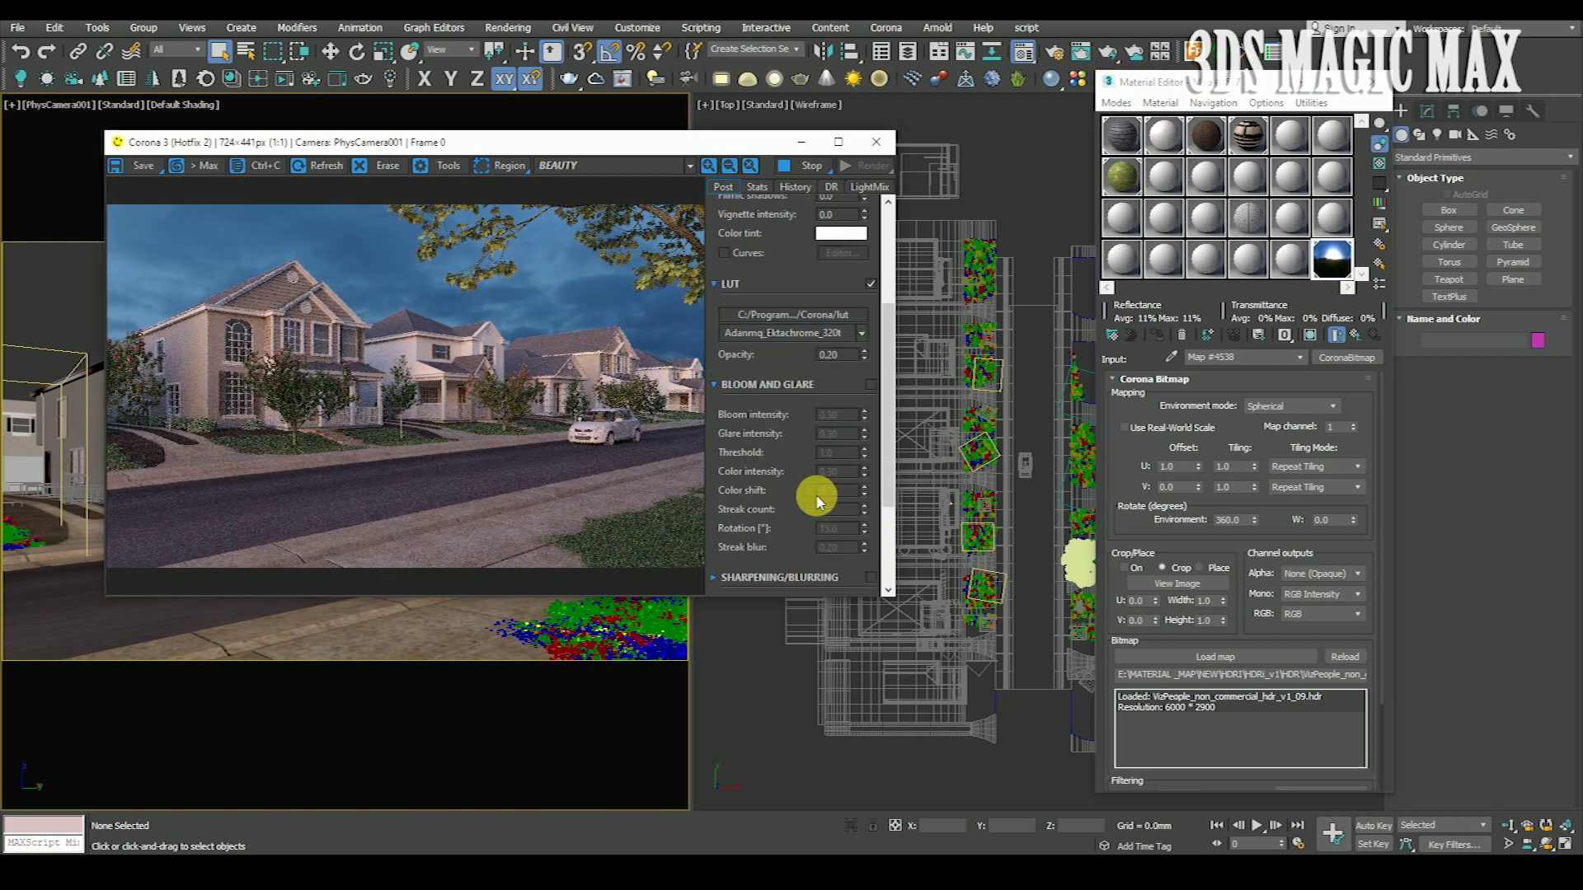
{"action": "left_click_drag", "start_coordinate": [887, 363], "coordinate": [891, 251]}
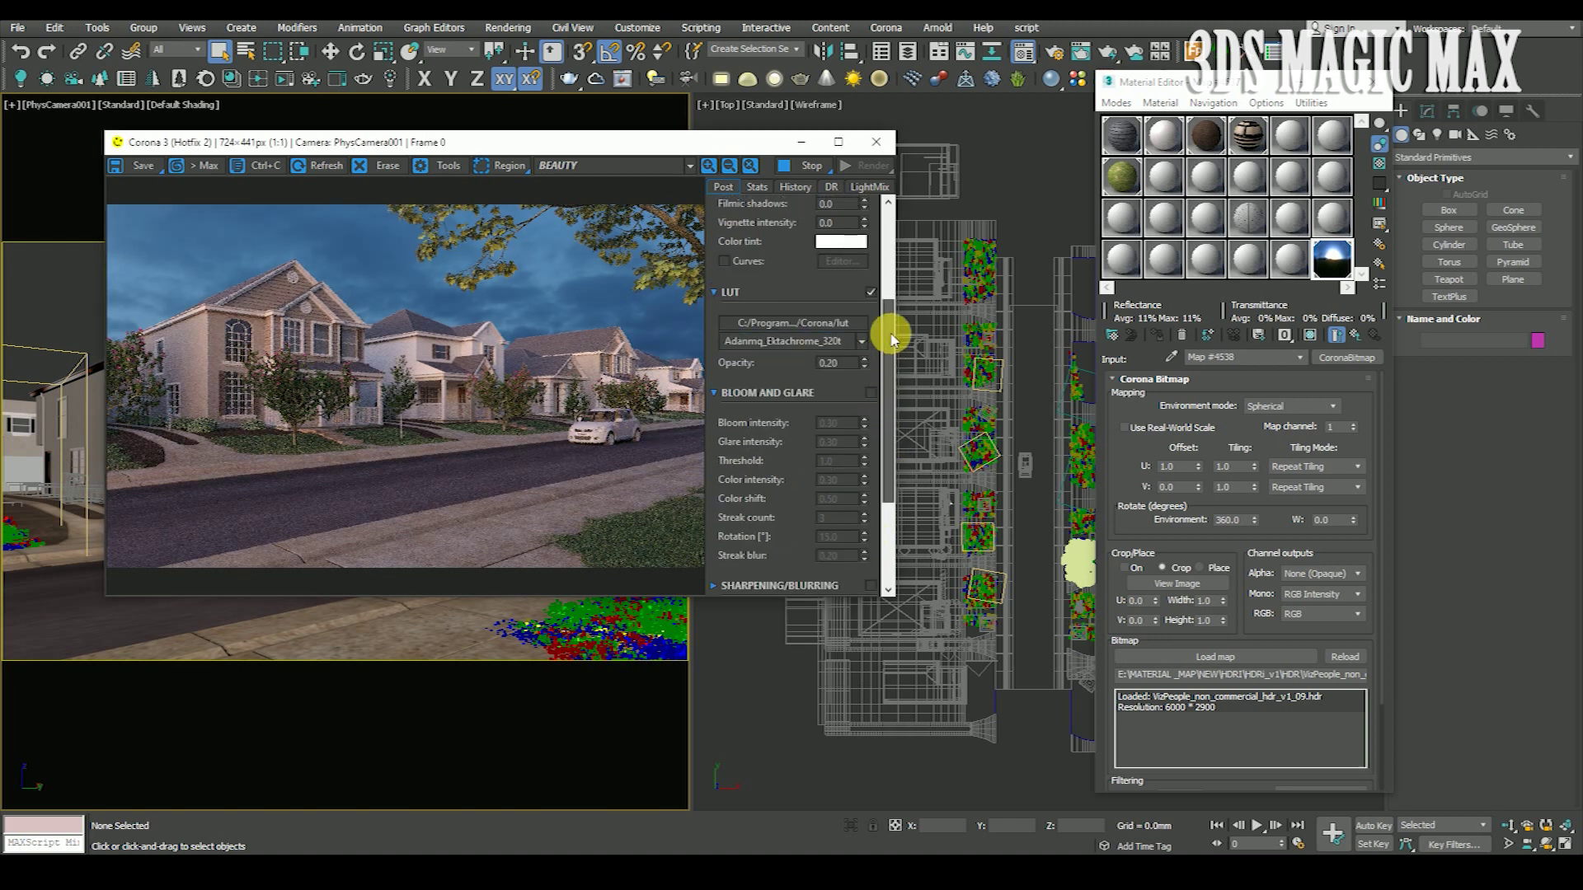
{"action": "mouse_move", "coordinate": [864, 305]}
{"action": "left_mouse_down"}
{"action": "mouse_move", "coordinate": [864, 247]}
{"action": "mouse_move", "coordinate": [852, 402]}
{"action": "left_mouse_up"}
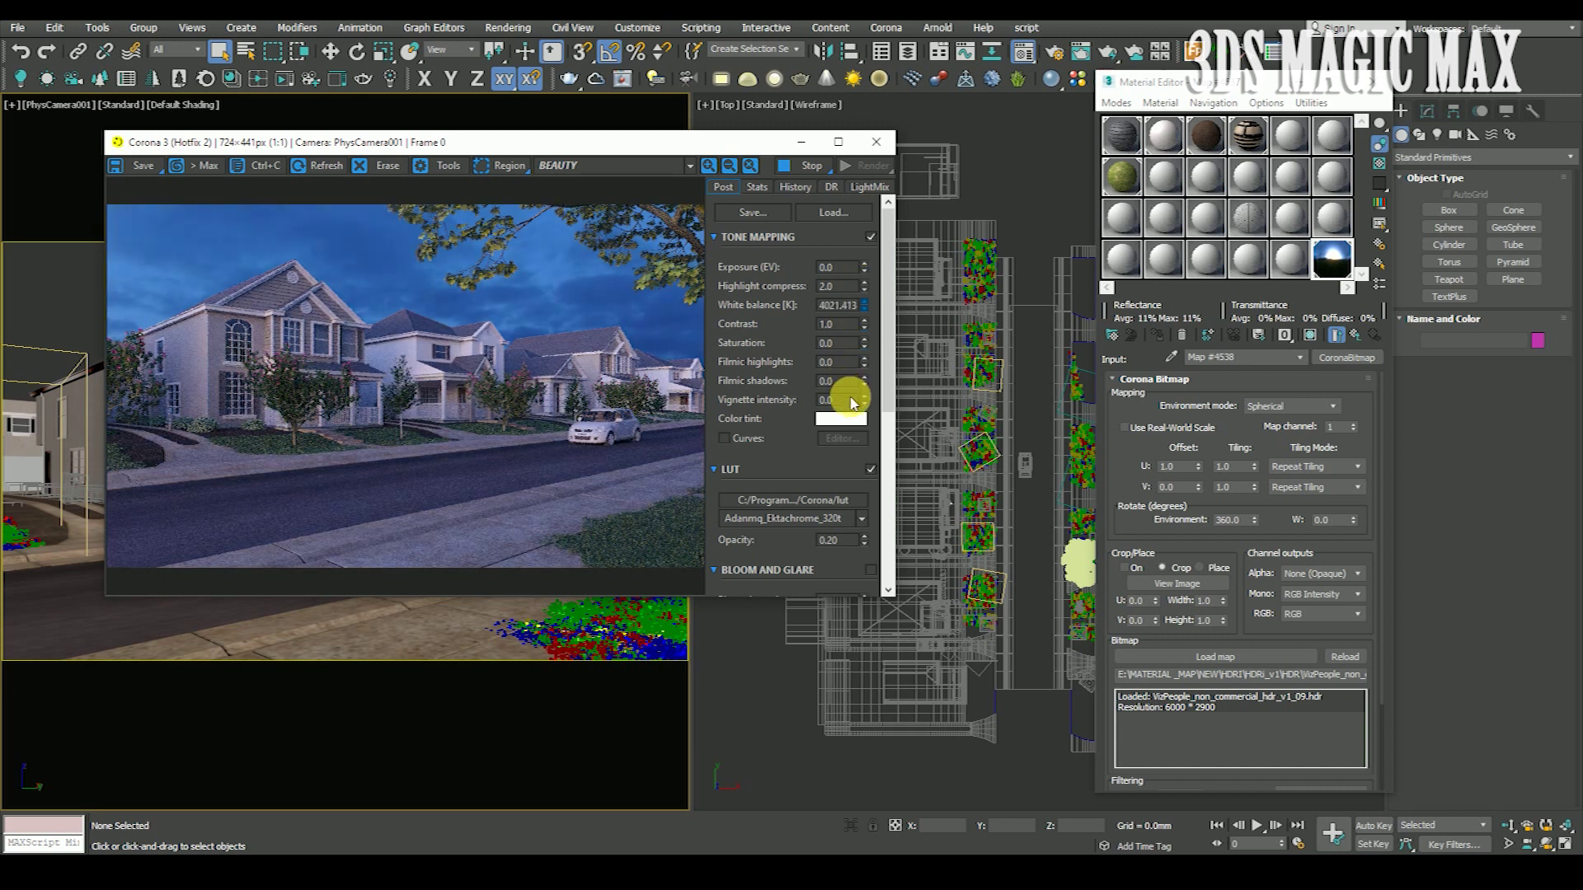
{"action": "left_click_drag", "start_coordinate": [852, 403], "coordinate": [853, 387]}
{"action": "right_click", "coordinate": [864, 306]}
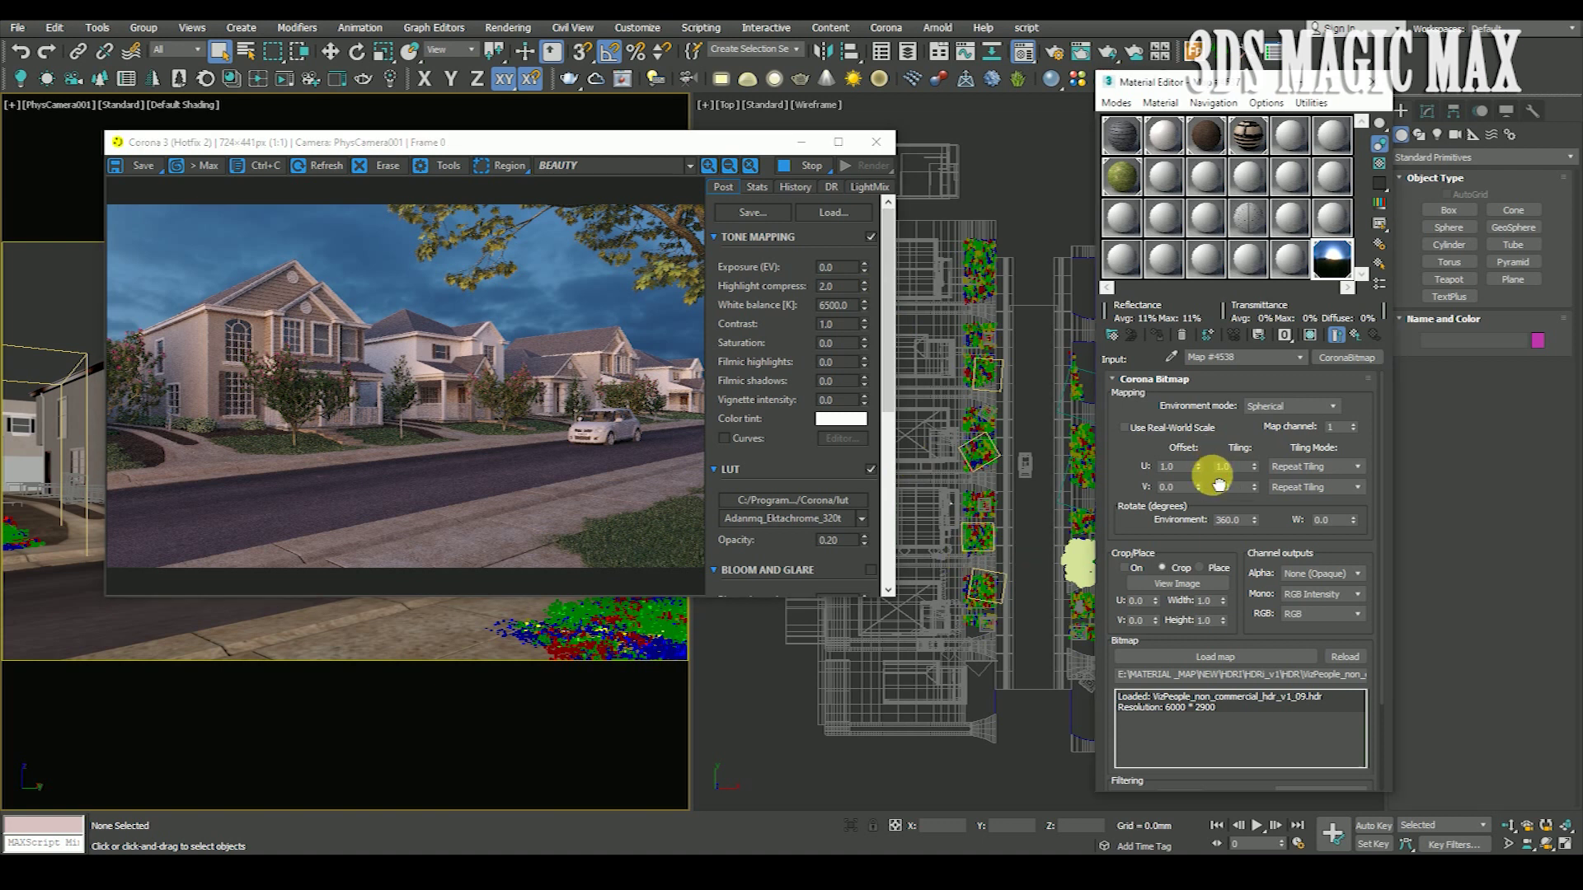
Try an HDRI U offset of 1.5 and compare the rotated lighting.
{"action": "left_click", "coordinate": [1193, 475]}
{"action": "type", "text": "1.5"}
{"action": "key", "text": "Return"}
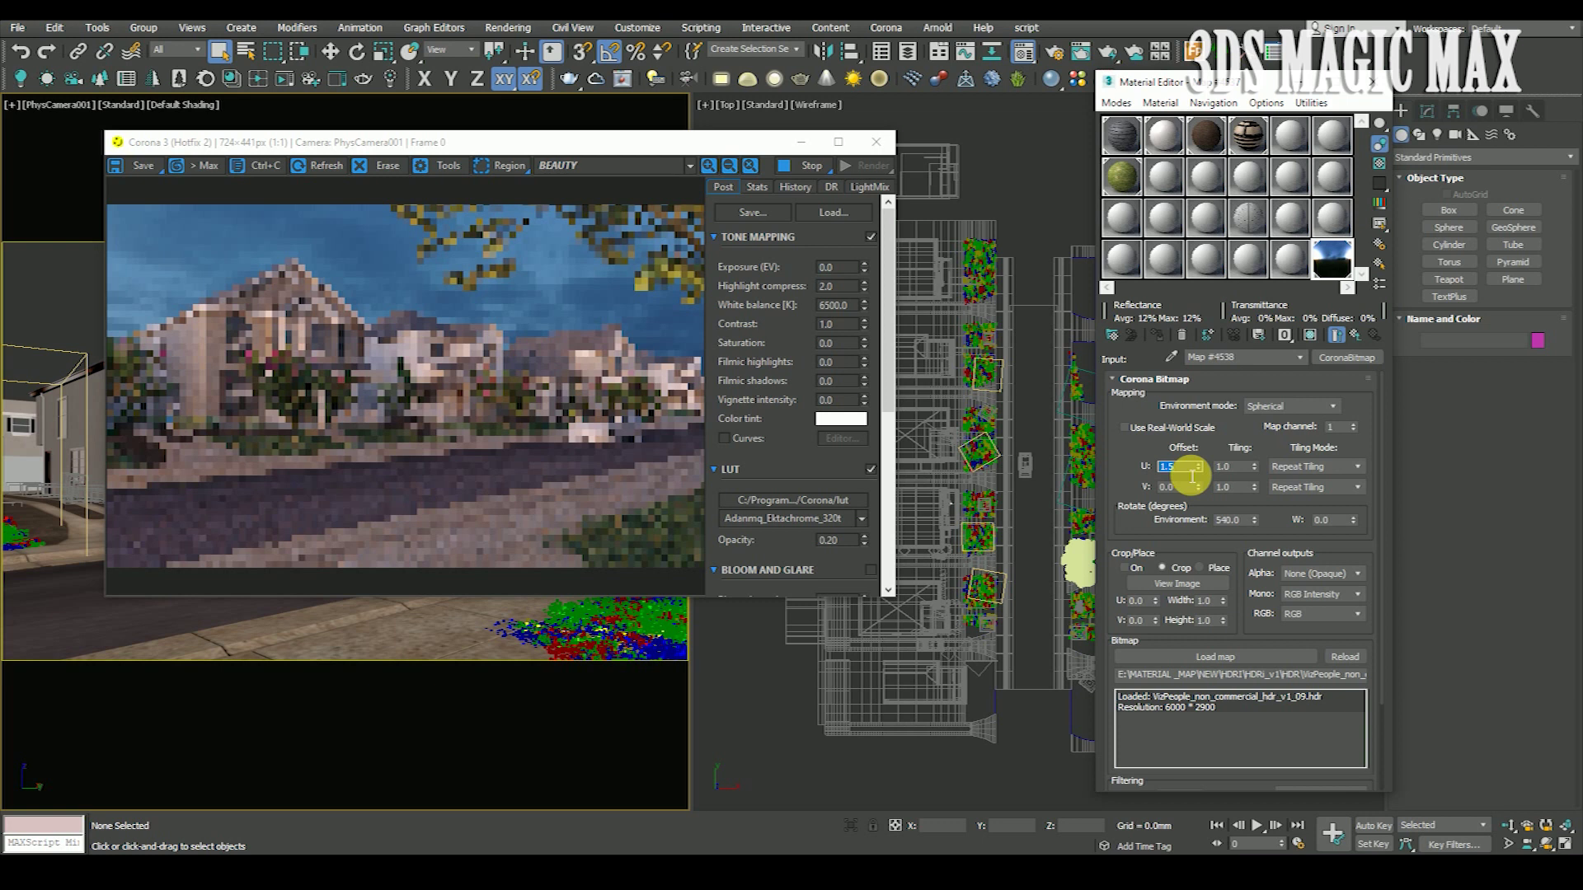
{"action": "left_click", "coordinate": [1119, 459]}
{"action": "scroll", "coordinate": [446, 387], "scroll_direction": "up", "scroll_amount": 3}
{"action": "scroll", "coordinate": [455, 386], "scroll_direction": "down", "scroll_amount": 3}
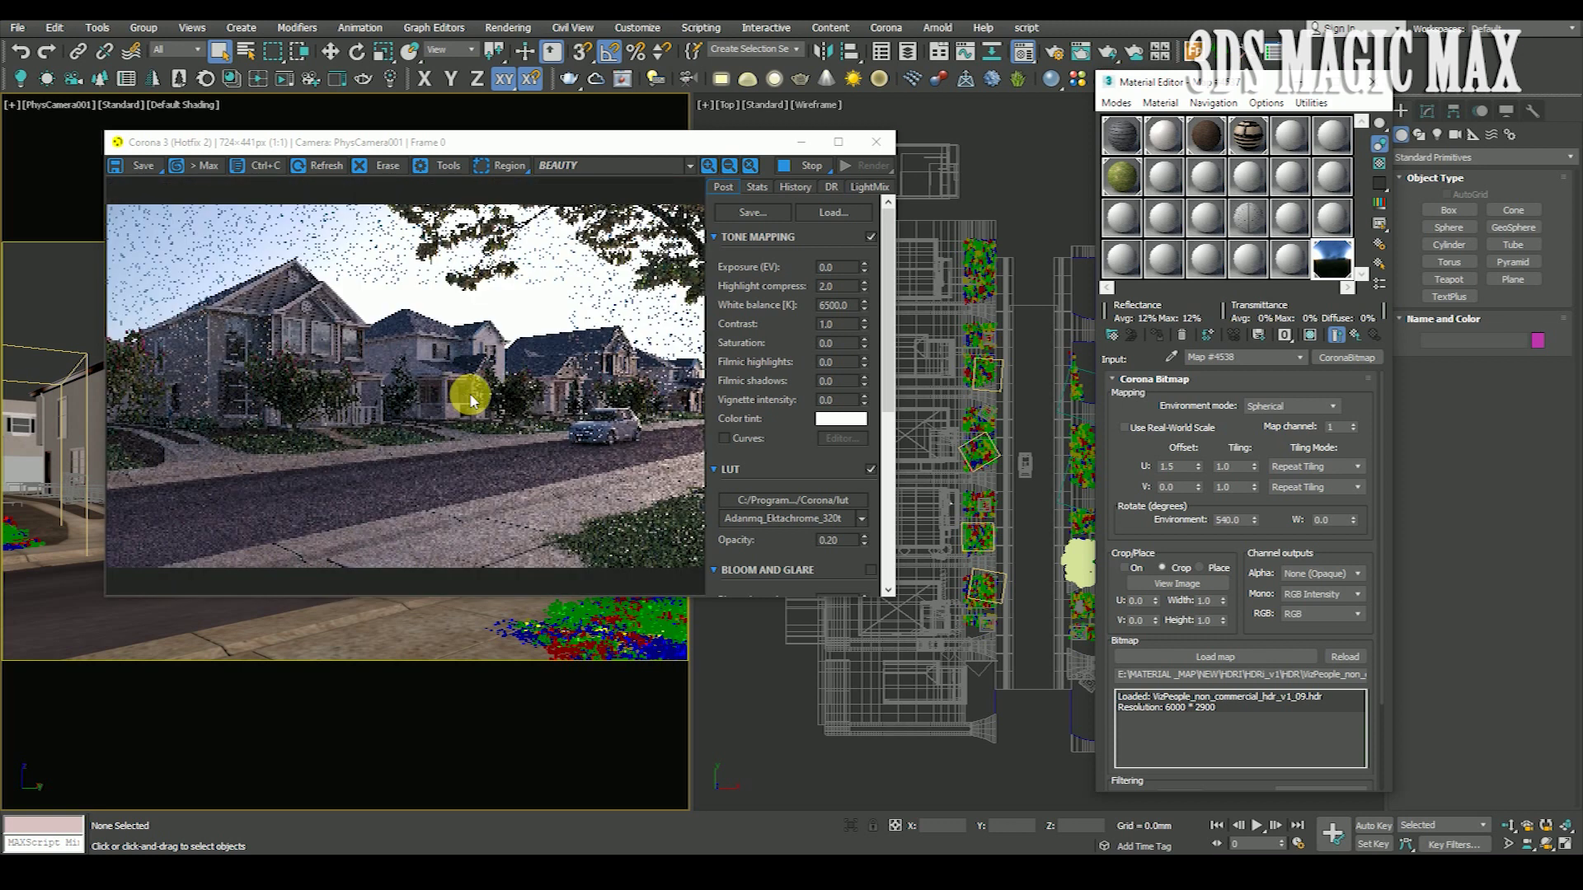
{"action": "scroll", "coordinate": [295, 340], "scroll_direction": "up", "scroll_amount": 4}
{"action": "scroll", "coordinate": [329, 343], "scroll_direction": "down", "scroll_amount": 2}
{"action": "scroll", "coordinate": [334, 350], "scroll_direction": "down", "scroll_amount": 2}
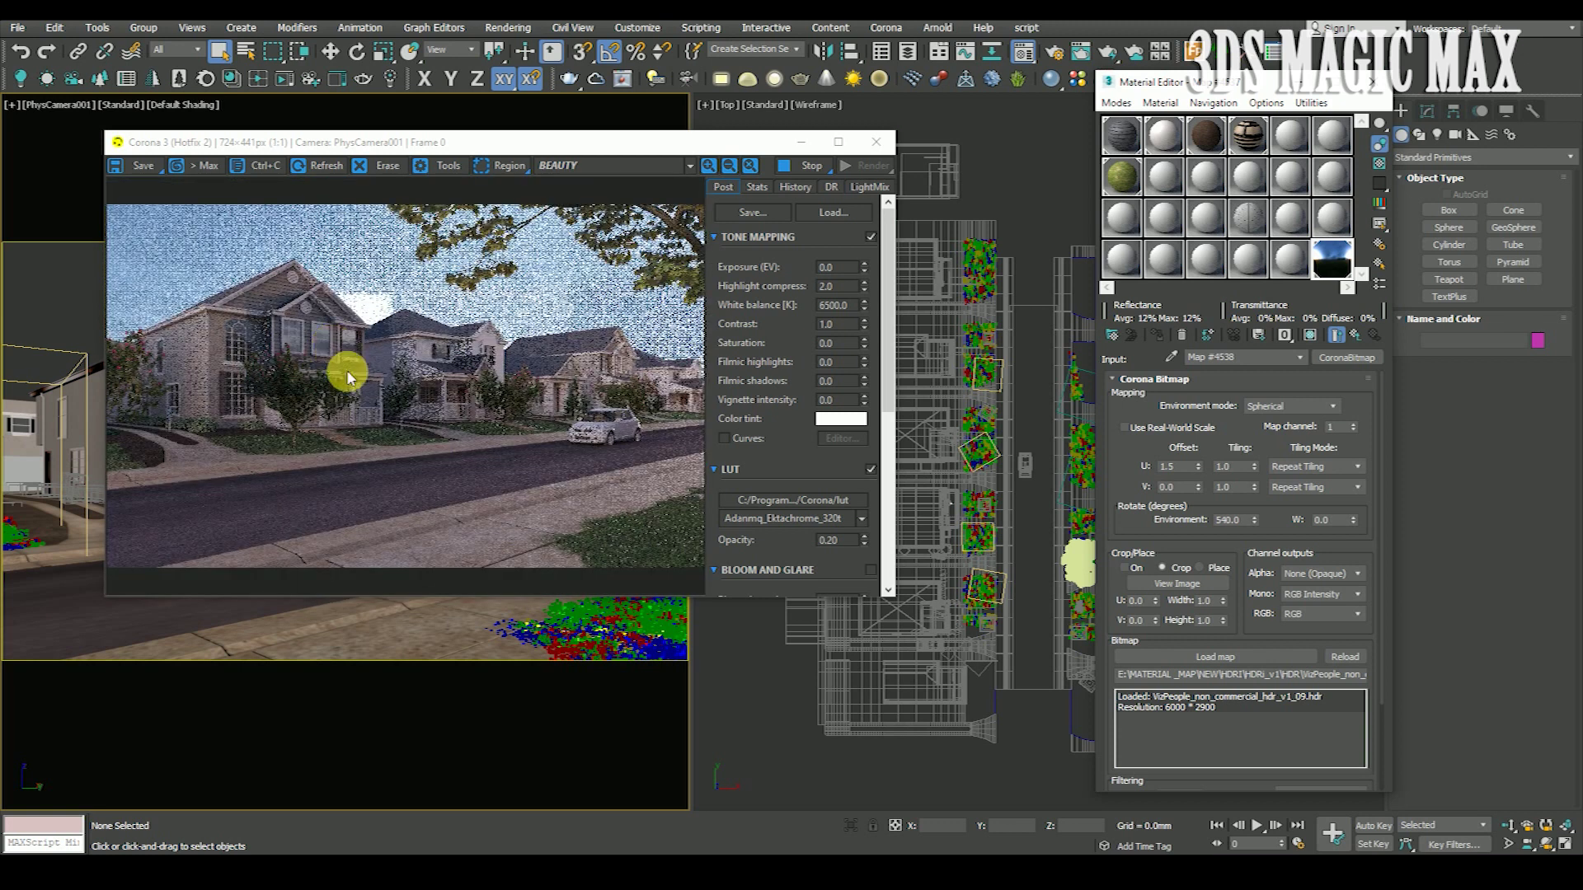
{"action": "scroll", "coordinate": [608, 512], "scroll_direction": "up", "scroll_amount": 2}
{"action": "scroll", "coordinate": [608, 512], "scroll_direction": "down", "scroll_amount": 2}
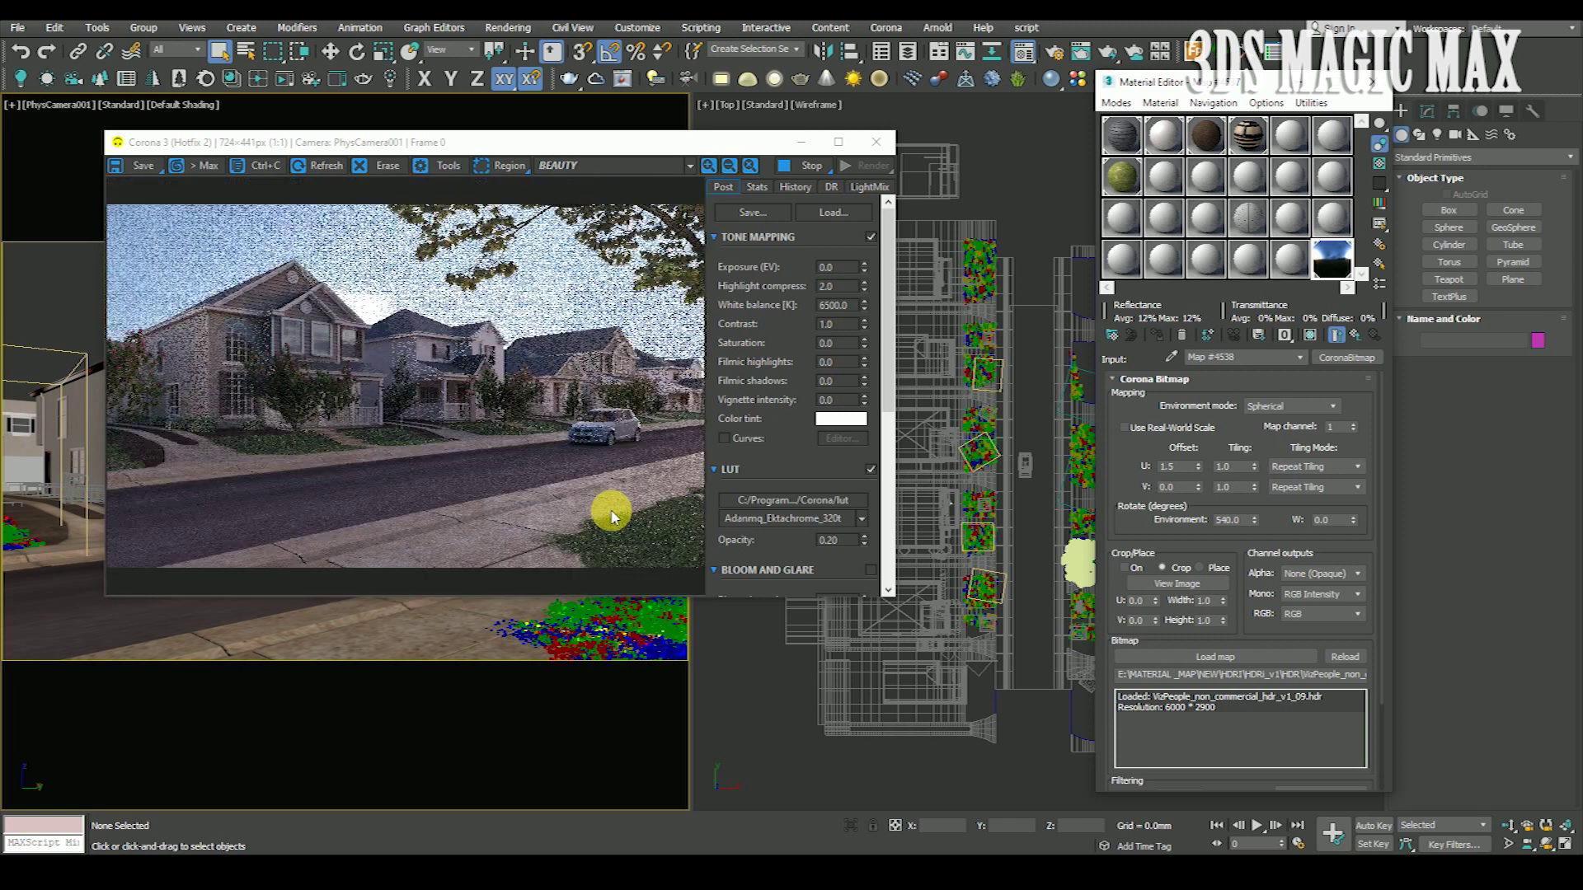
Try a U offset of 1.8 (648°) and inspect the render.
{"action": "left_click", "coordinate": [1181, 468]}
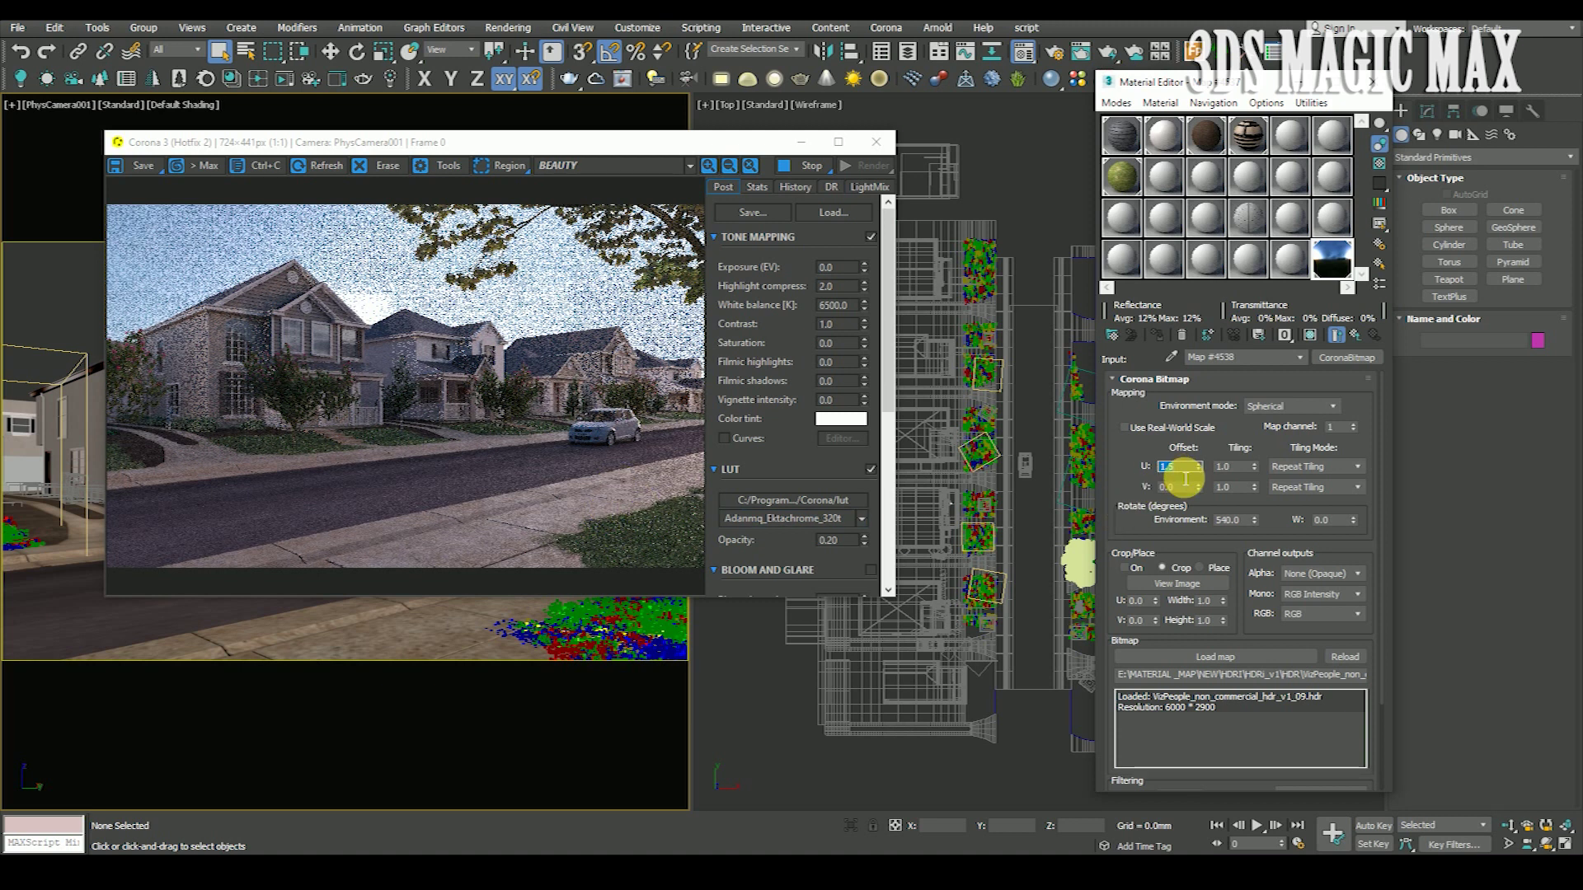
{"action": "type", "text": "1"}
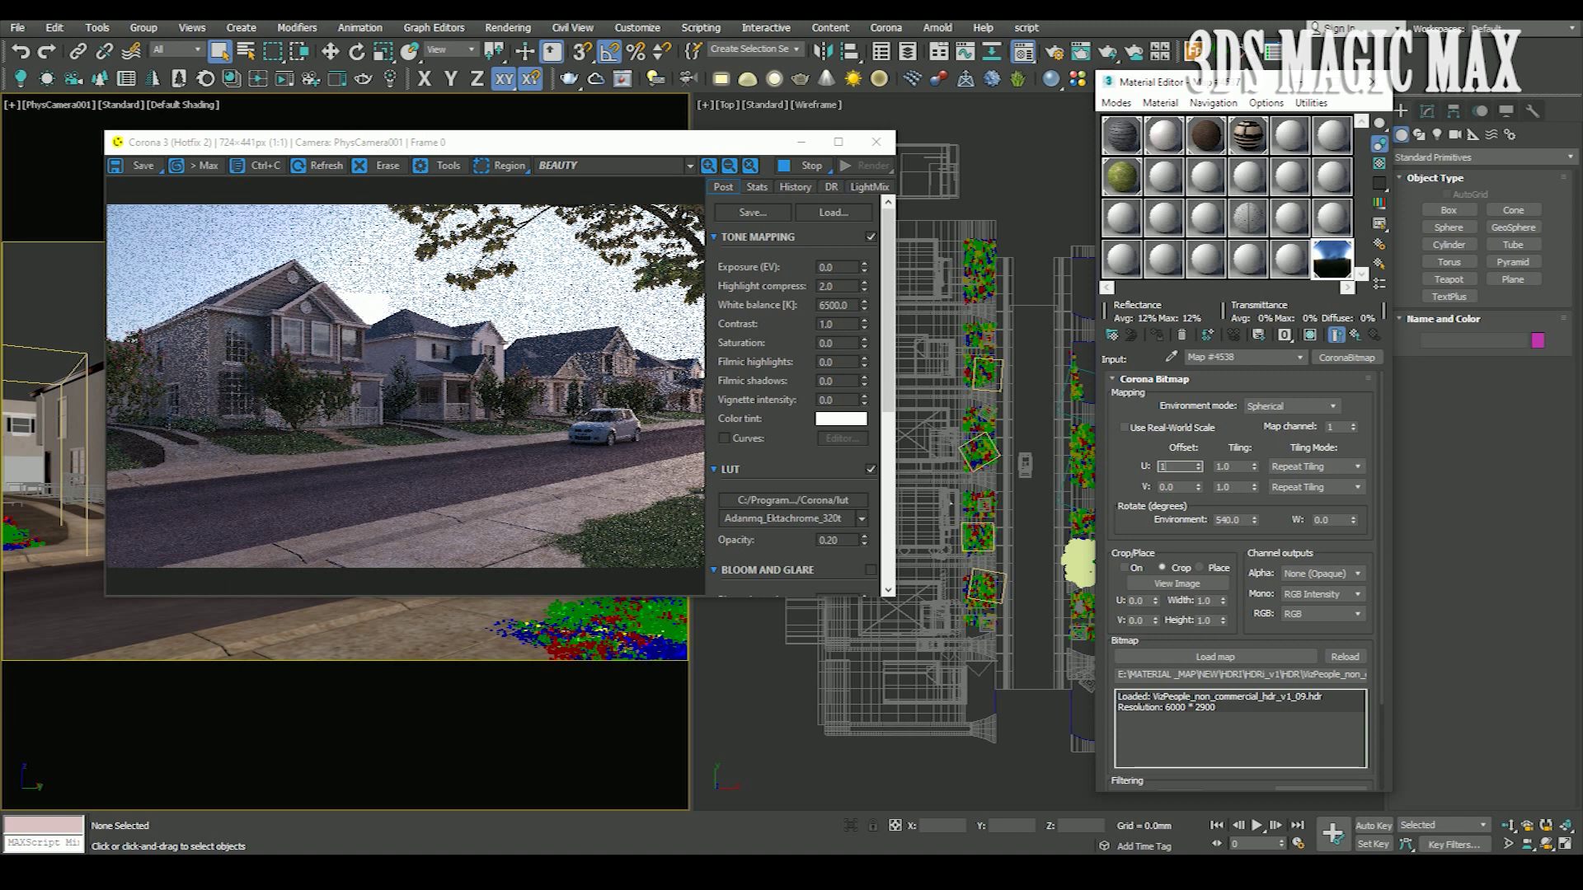
{"action": "type", "text": ".8"}
{"action": "key", "text": "Return"}
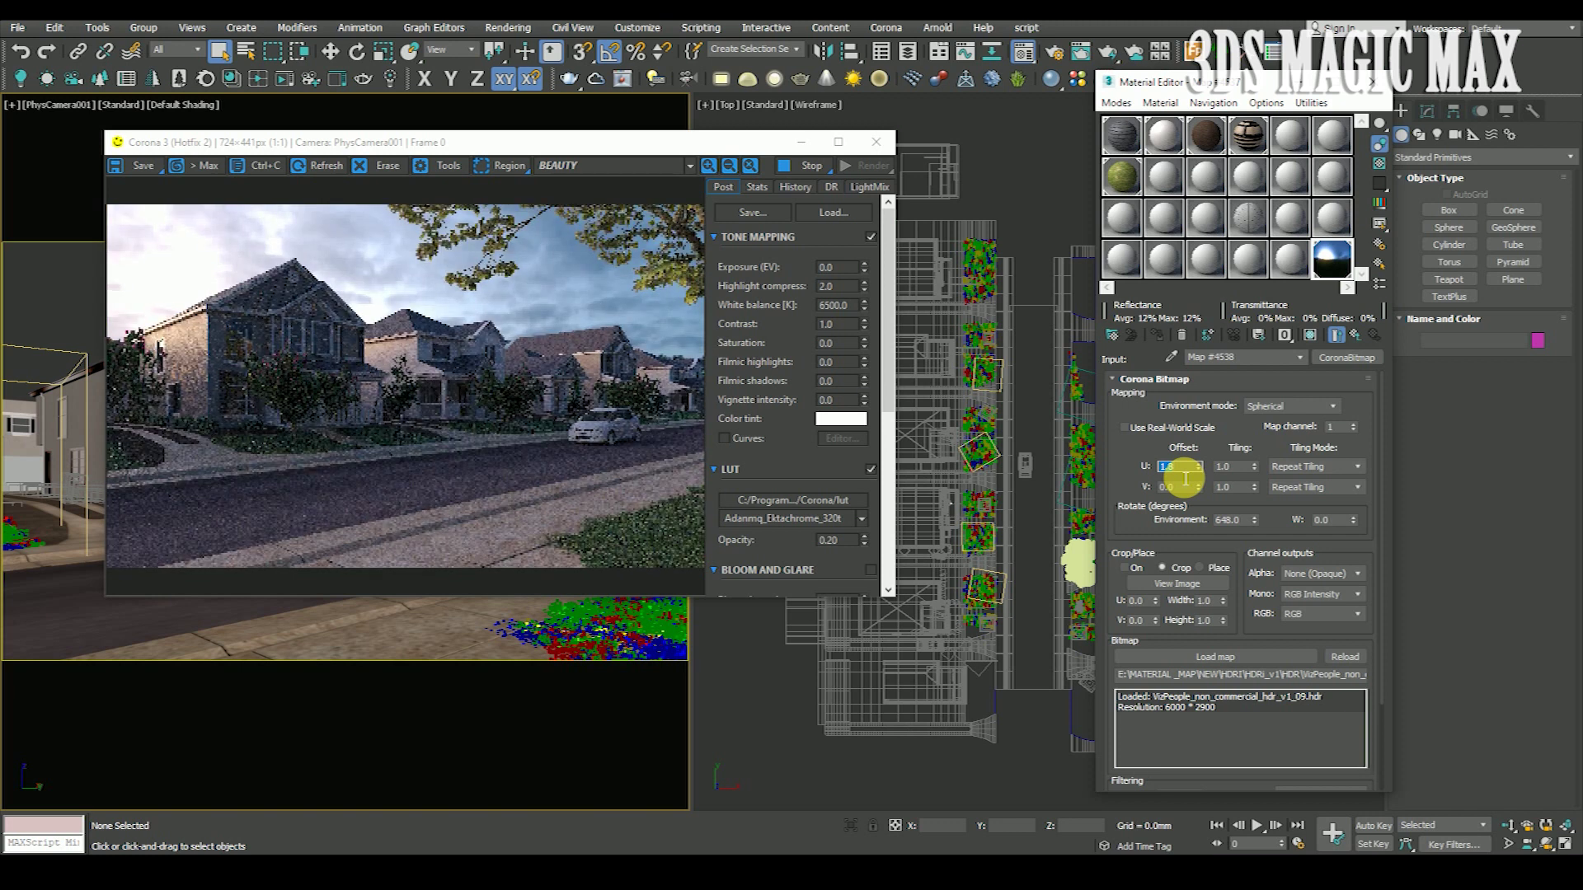
{"action": "scroll", "coordinate": [180, 338], "scroll_direction": "up", "scroll_amount": 2}
{"action": "scroll", "coordinate": [399, 347], "scroll_direction": "down", "scroll_amount": 1}
{"action": "scroll", "coordinate": [389, 346], "scroll_direction": "down", "scroll_amount": 1}
{"action": "scroll", "coordinate": [396, 388], "scroll_direction": "down", "scroll_amount": 1}
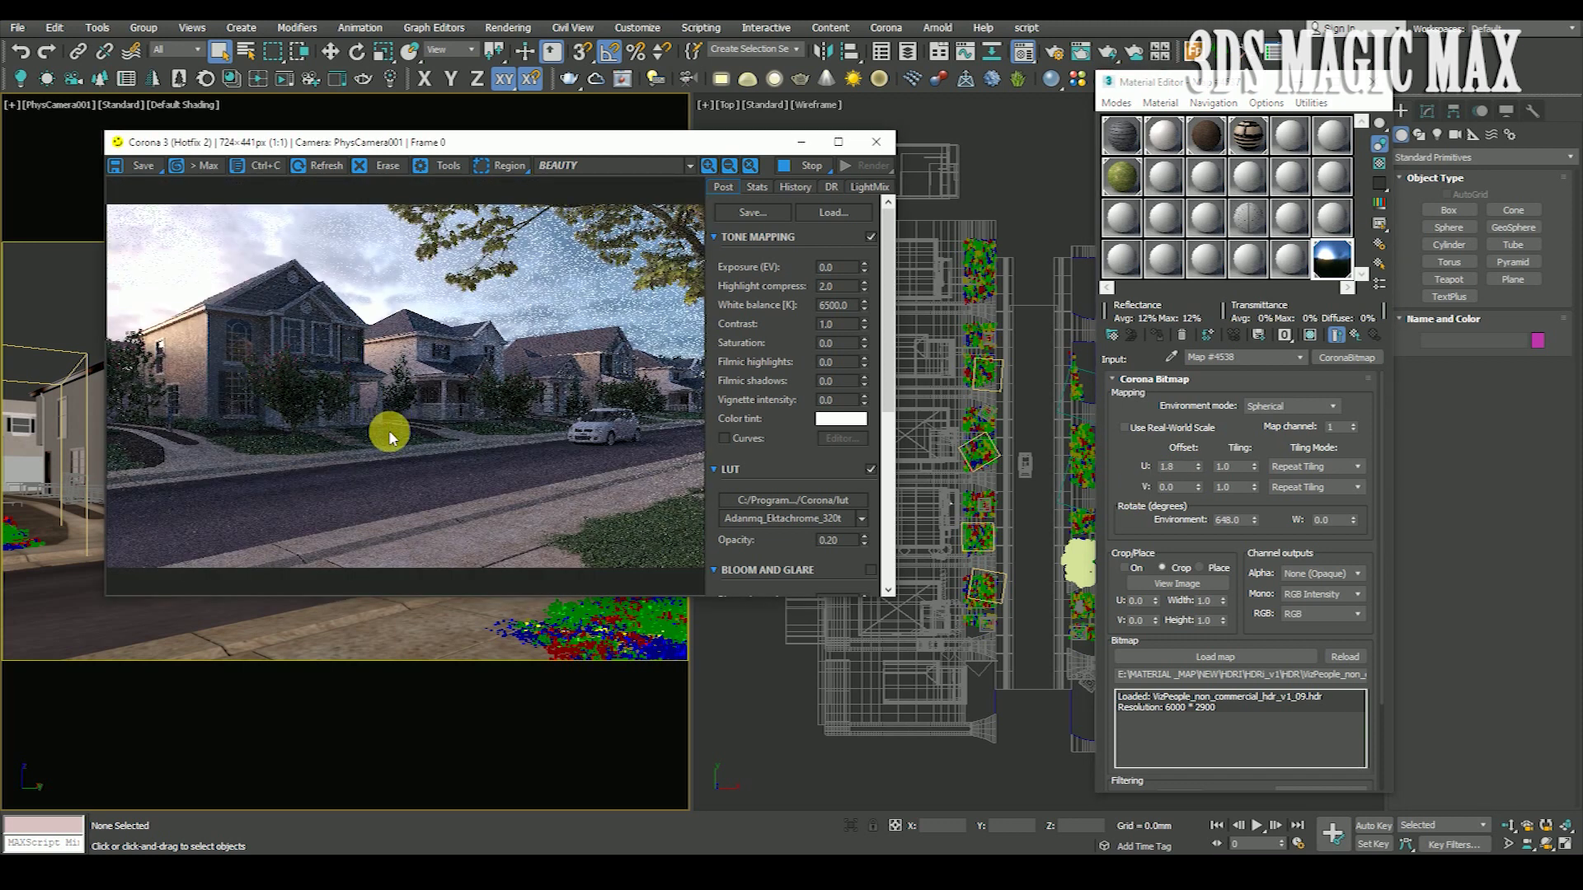
{"action": "scroll", "coordinate": [285, 332], "scroll_direction": "up", "scroll_amount": 1}
{"action": "scroll", "coordinate": [374, 355], "scroll_direction": "down", "scroll_amount": 1}
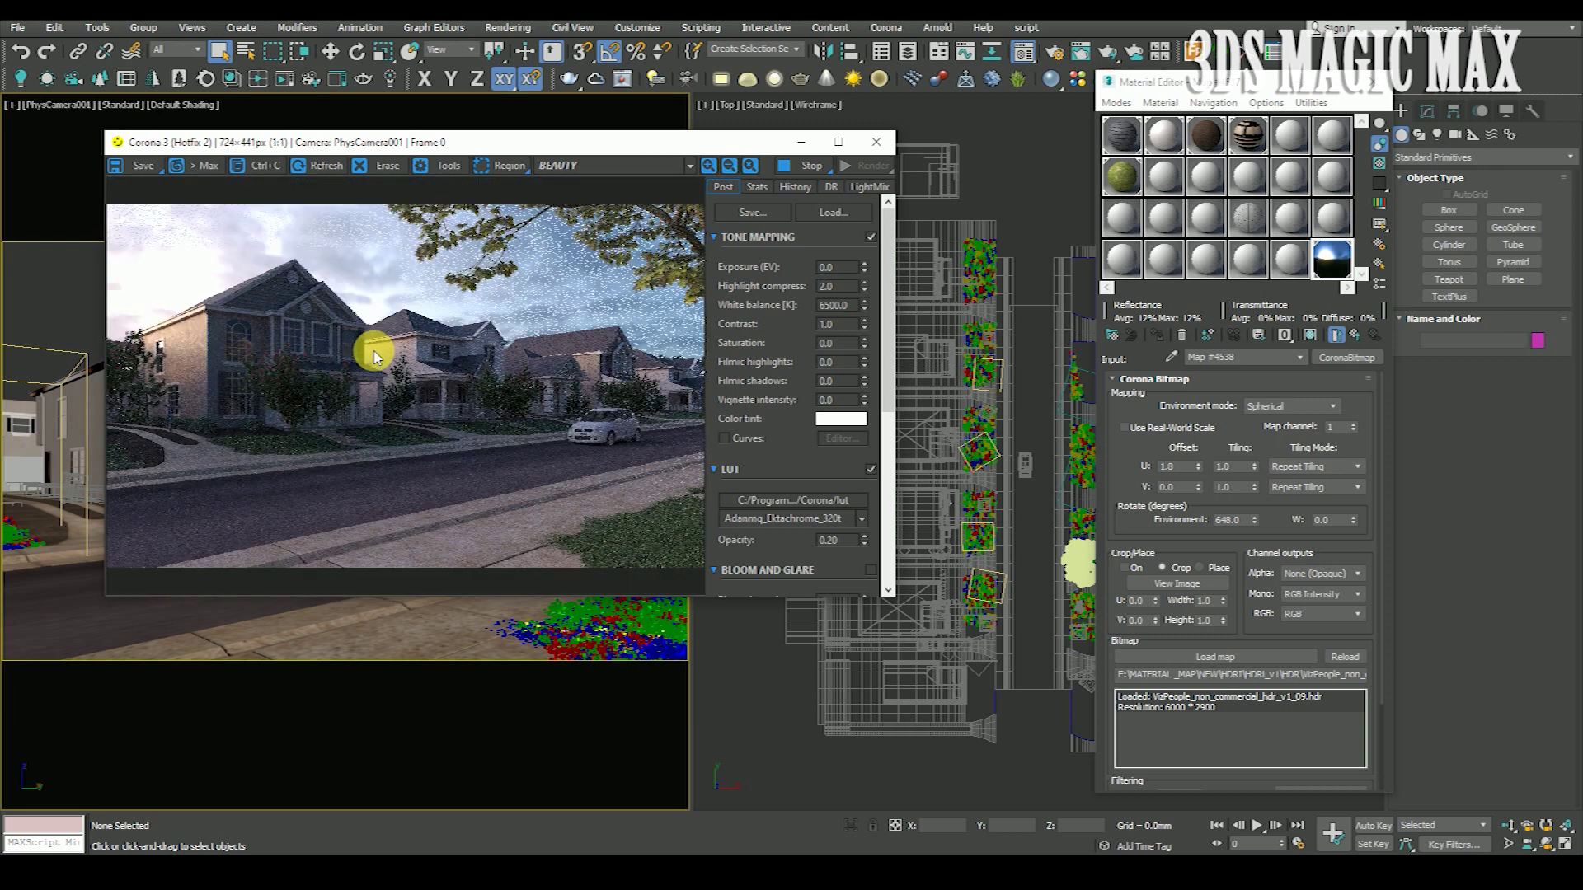
{"action": "scroll", "coordinate": [583, 477], "scroll_direction": "up", "scroll_amount": 1}
{"action": "scroll", "coordinate": [584, 476], "scroll_direction": "down", "scroll_amount": 1}
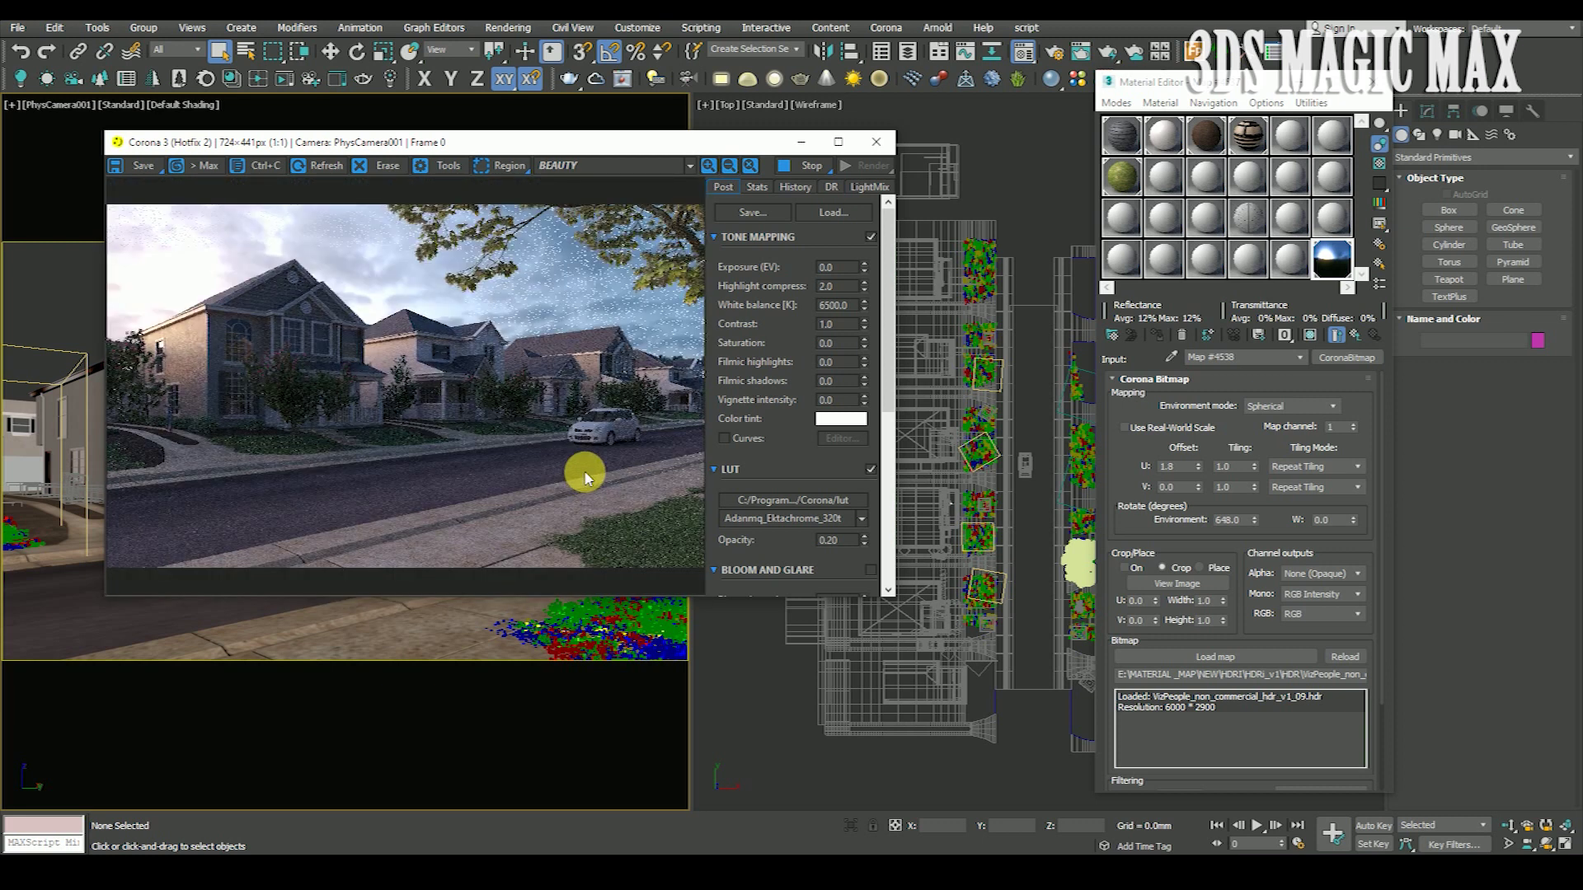
{"action": "scroll", "coordinate": [371, 342], "scroll_direction": "up", "scroll_amount": 1}
{"action": "scroll", "coordinate": [491, 371], "scroll_direction": "down", "scroll_amount": 1}
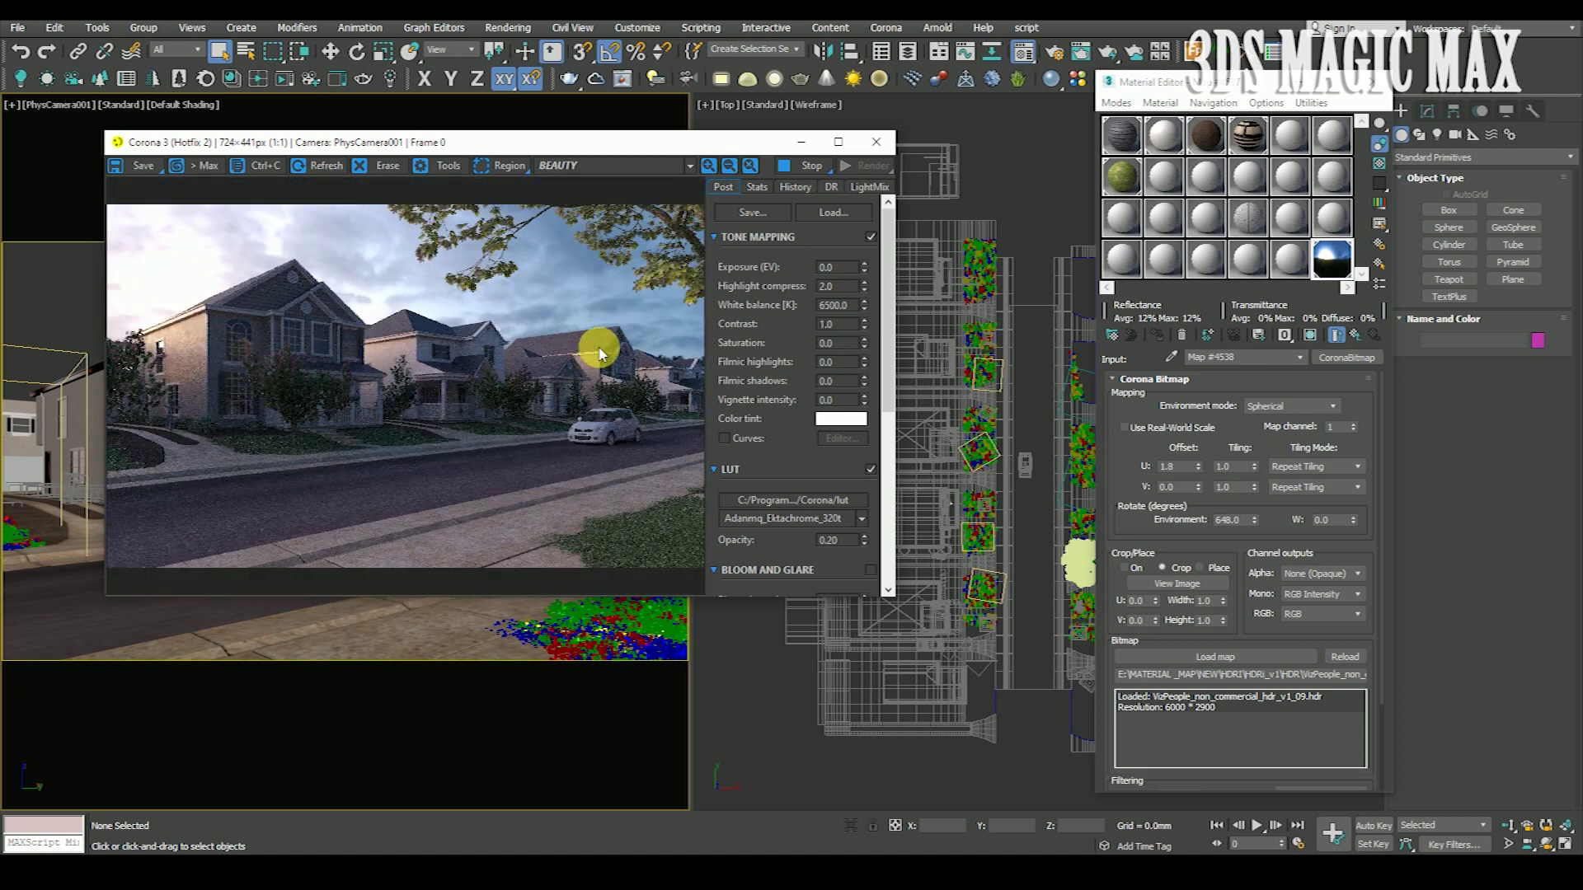
Return the HDRI U offset to 1.0 (360°).
{"action": "double_click", "coordinate": [1192, 466]}
{"action": "type", "text": "1"}
{"action": "key", "text": "Return"}
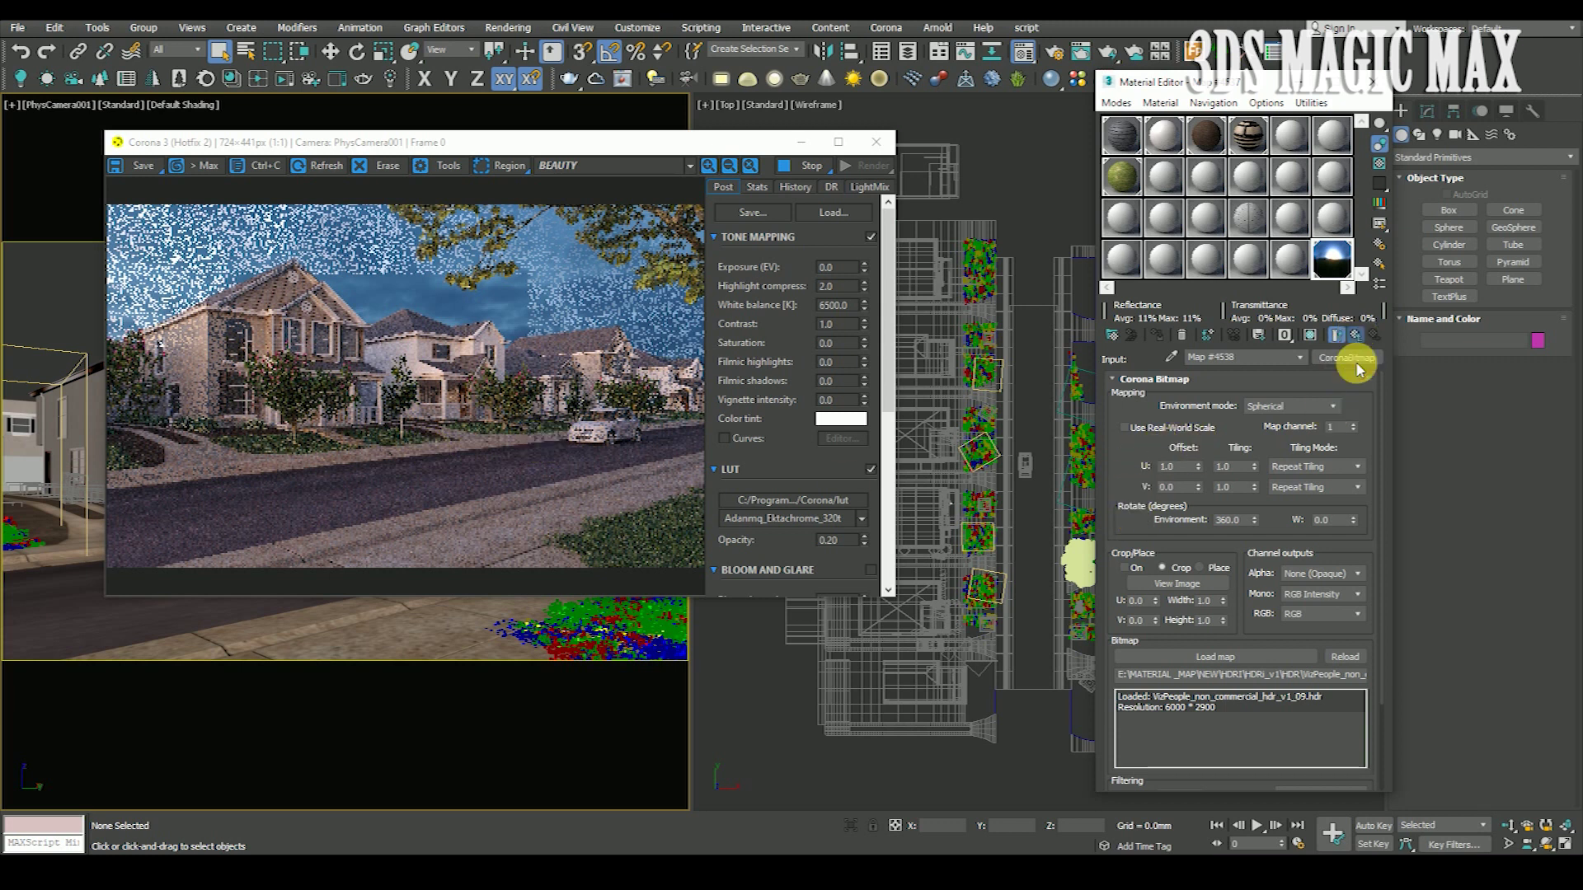
Test gamma 0.5 on the HDRI's parent Corona Color Correct map.
{"action": "left_click", "coordinate": [1355, 334]}
{"action": "type", "text": "0.5"}
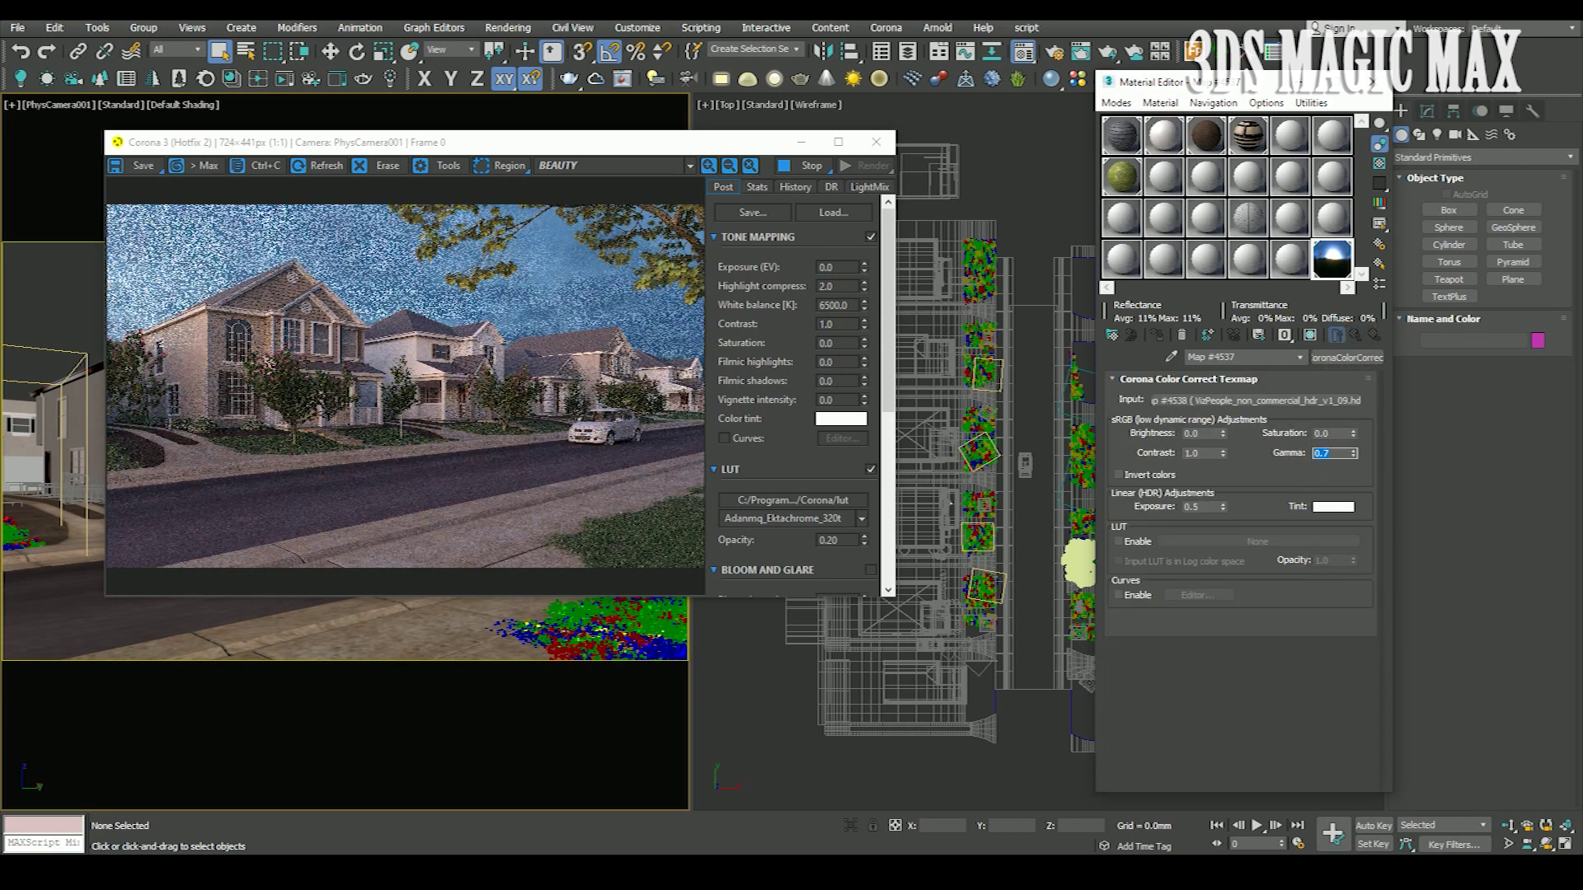
{"action": "key", "text": "Return"}
{"action": "left_click", "coordinate": [1131, 458]}
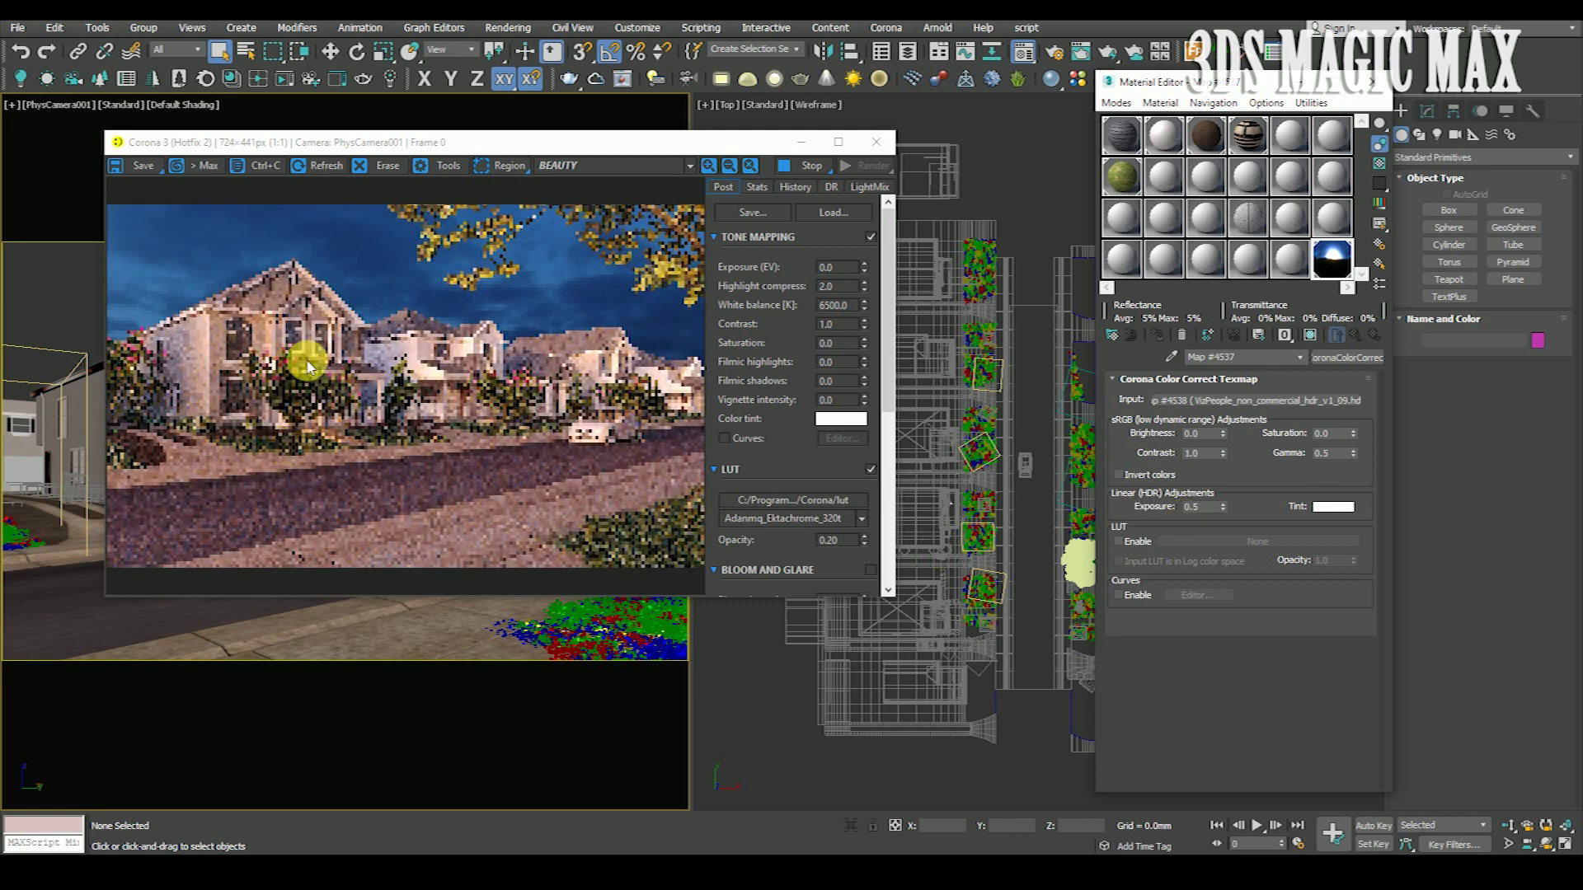
{"action": "scroll", "coordinate": [338, 359], "scroll_direction": "up", "scroll_amount": 3}
{"action": "scroll", "coordinate": [338, 359], "scroll_direction": "down", "scroll_amount": 2}
{"action": "scroll", "coordinate": [412, 437], "scroll_direction": "down", "scroll_amount": 1}
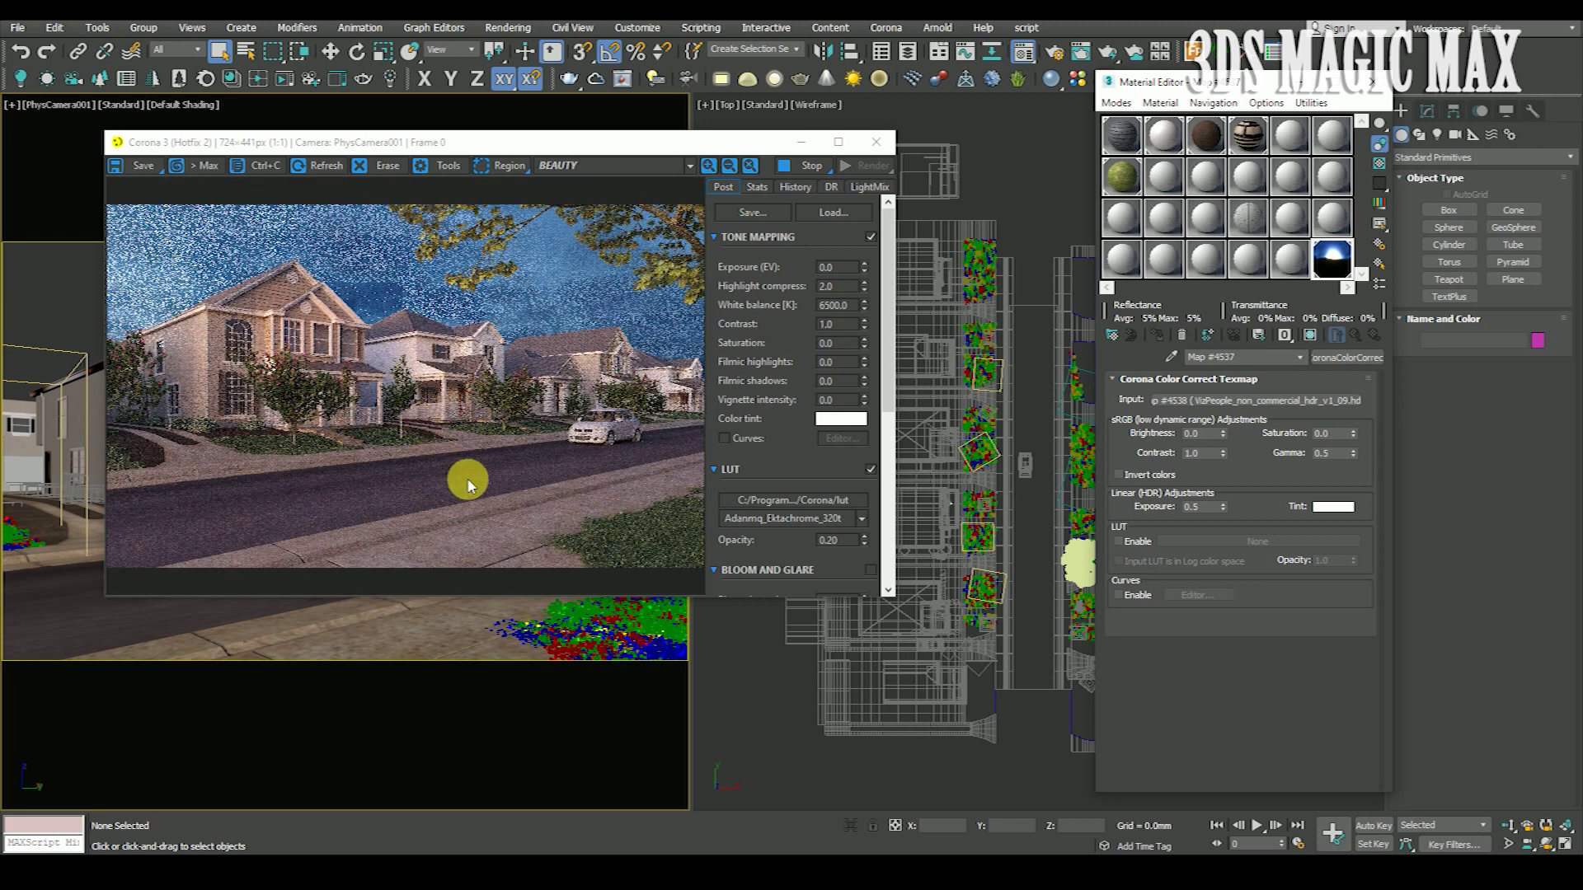
Set the colour-correction gamma back to 1.0.
{"action": "double_click", "coordinate": [1210, 458]}
{"action": "scroll", "coordinate": [459, 335], "scroll_direction": "up", "scroll_amount": 1}
{"action": "scroll", "coordinate": [465, 346], "scroll_direction": "down", "scroll_amount": 1}
{"action": "scroll", "coordinate": [398, 353], "scroll_direction": "up", "scroll_amount": 2}
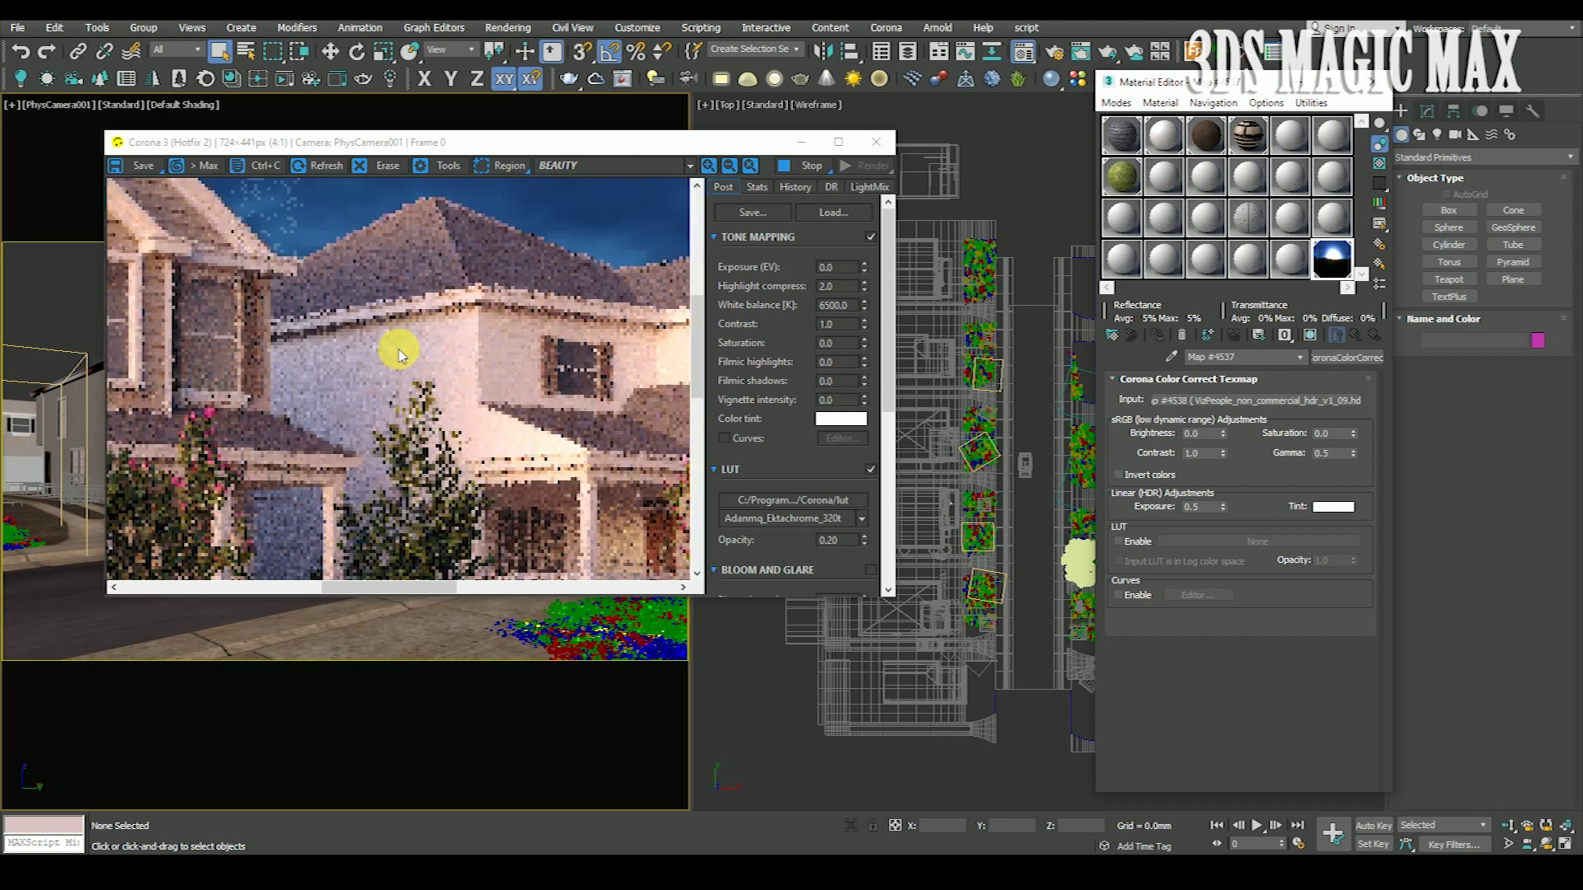
{"action": "scroll", "coordinate": [400, 355], "scroll_direction": "down", "scroll_amount": 2}
{"action": "scroll", "coordinate": [398, 355], "scroll_direction": "up", "scroll_amount": 2}
{"action": "scroll", "coordinate": [400, 350], "scroll_direction": "down", "scroll_amount": 2}
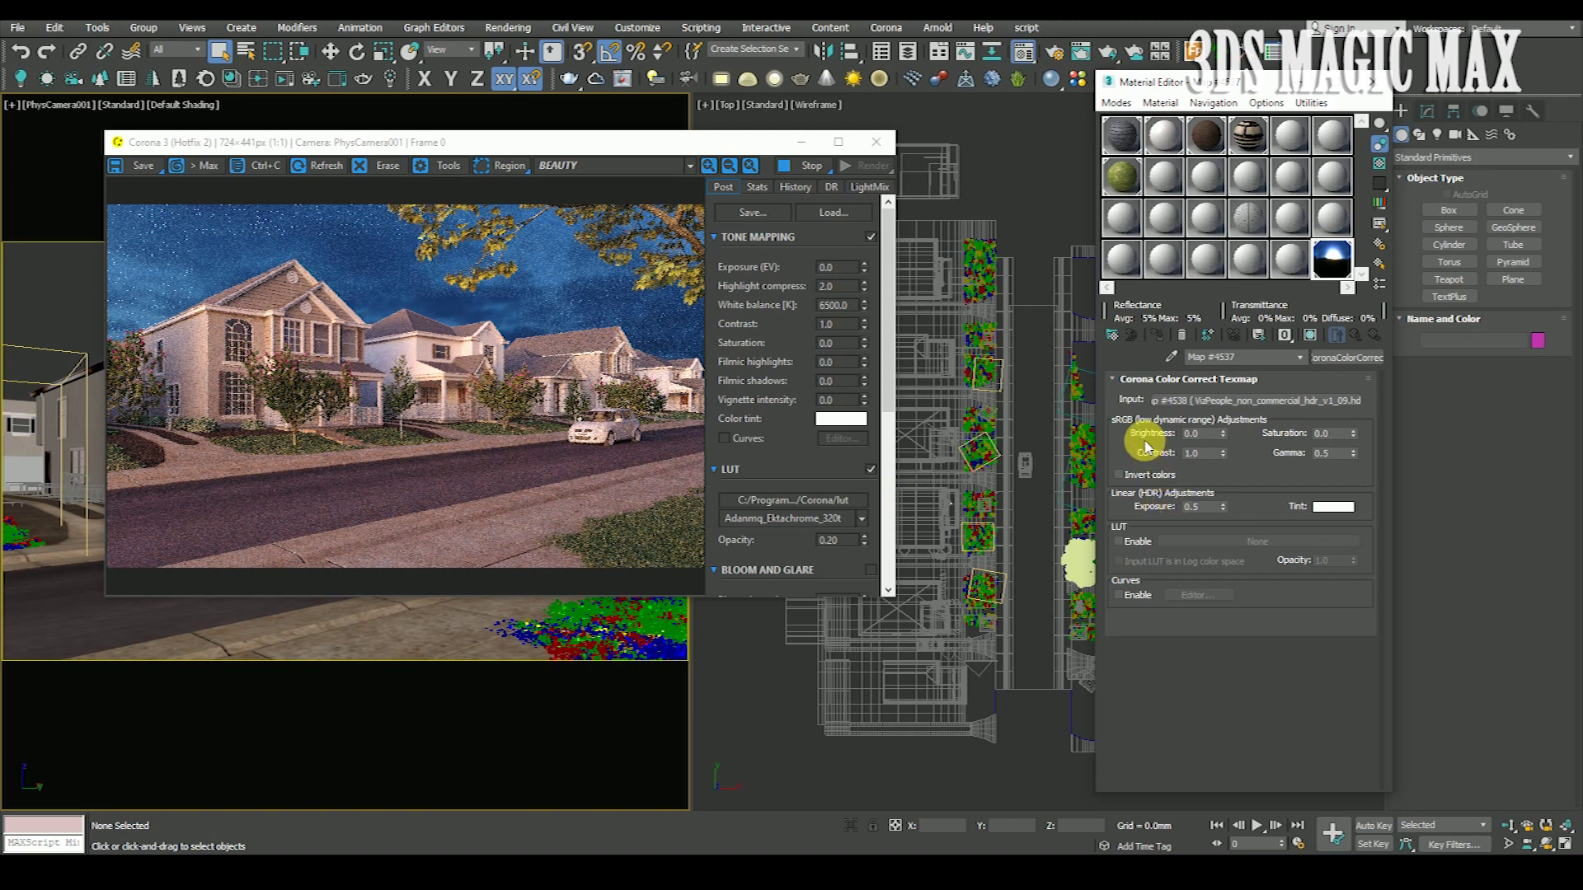
{"action": "double_click", "coordinate": [1337, 456]}
{"action": "type", "text": "1"}
{"action": "key", "text": "Return"}
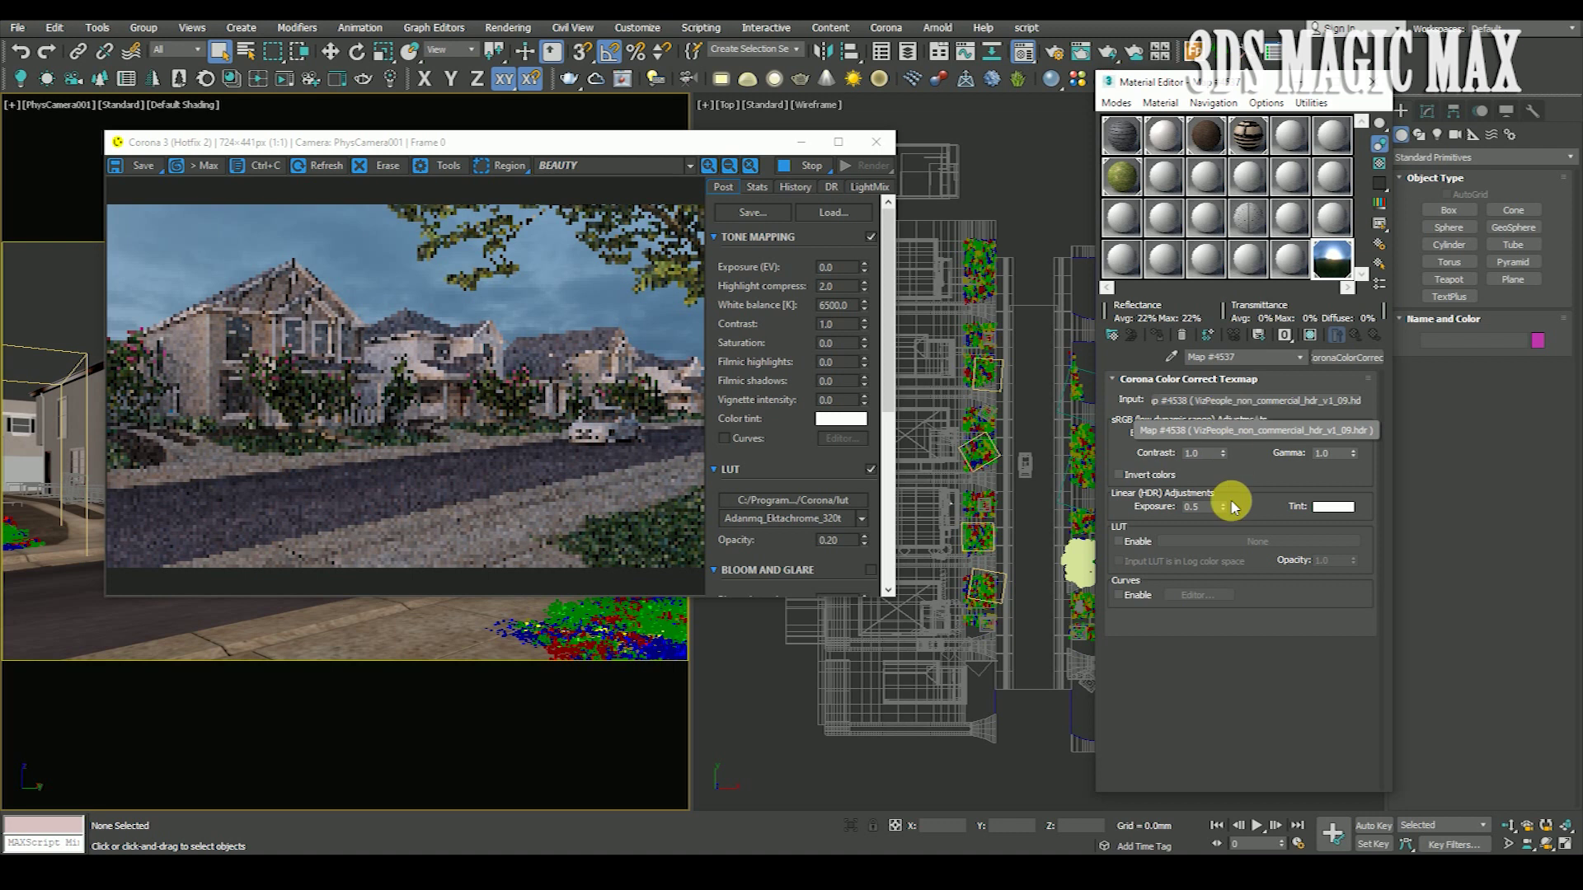
Set linear exposure to 1.0 to brighten the sky.
{"action": "double_click", "coordinate": [1203, 506]}
{"action": "type", "text": "1"}
{"action": "key", "text": "Return"}
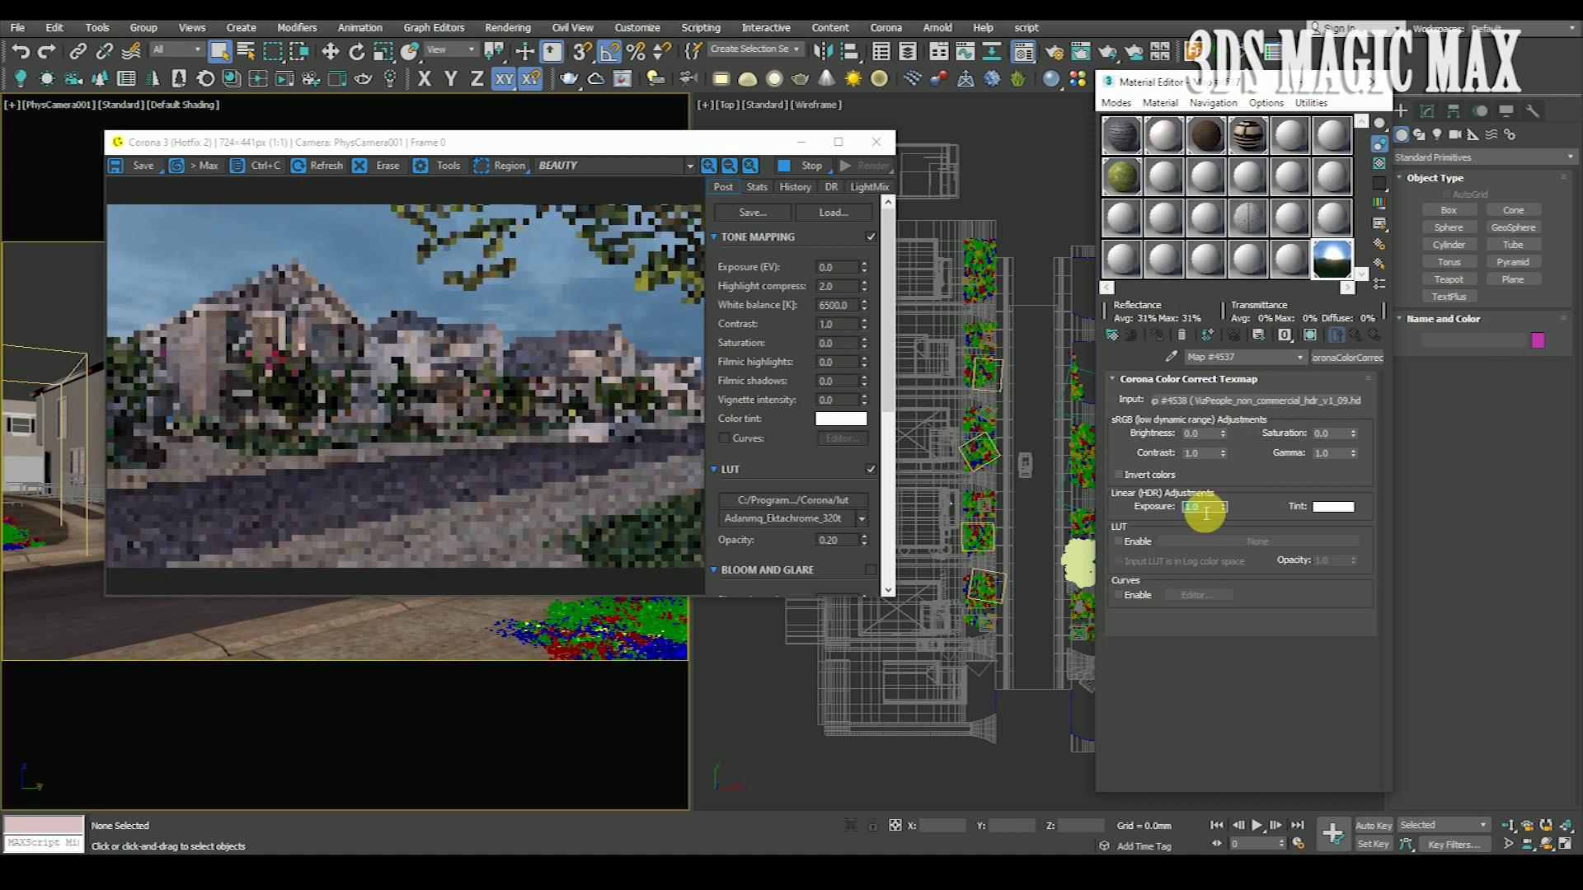
Load VizPeople_non_commercial_hdr_v1_02.hdr into the environment's Corona Bitmap and accept the load settings.
{"action": "left_click", "coordinate": [1239, 402]}
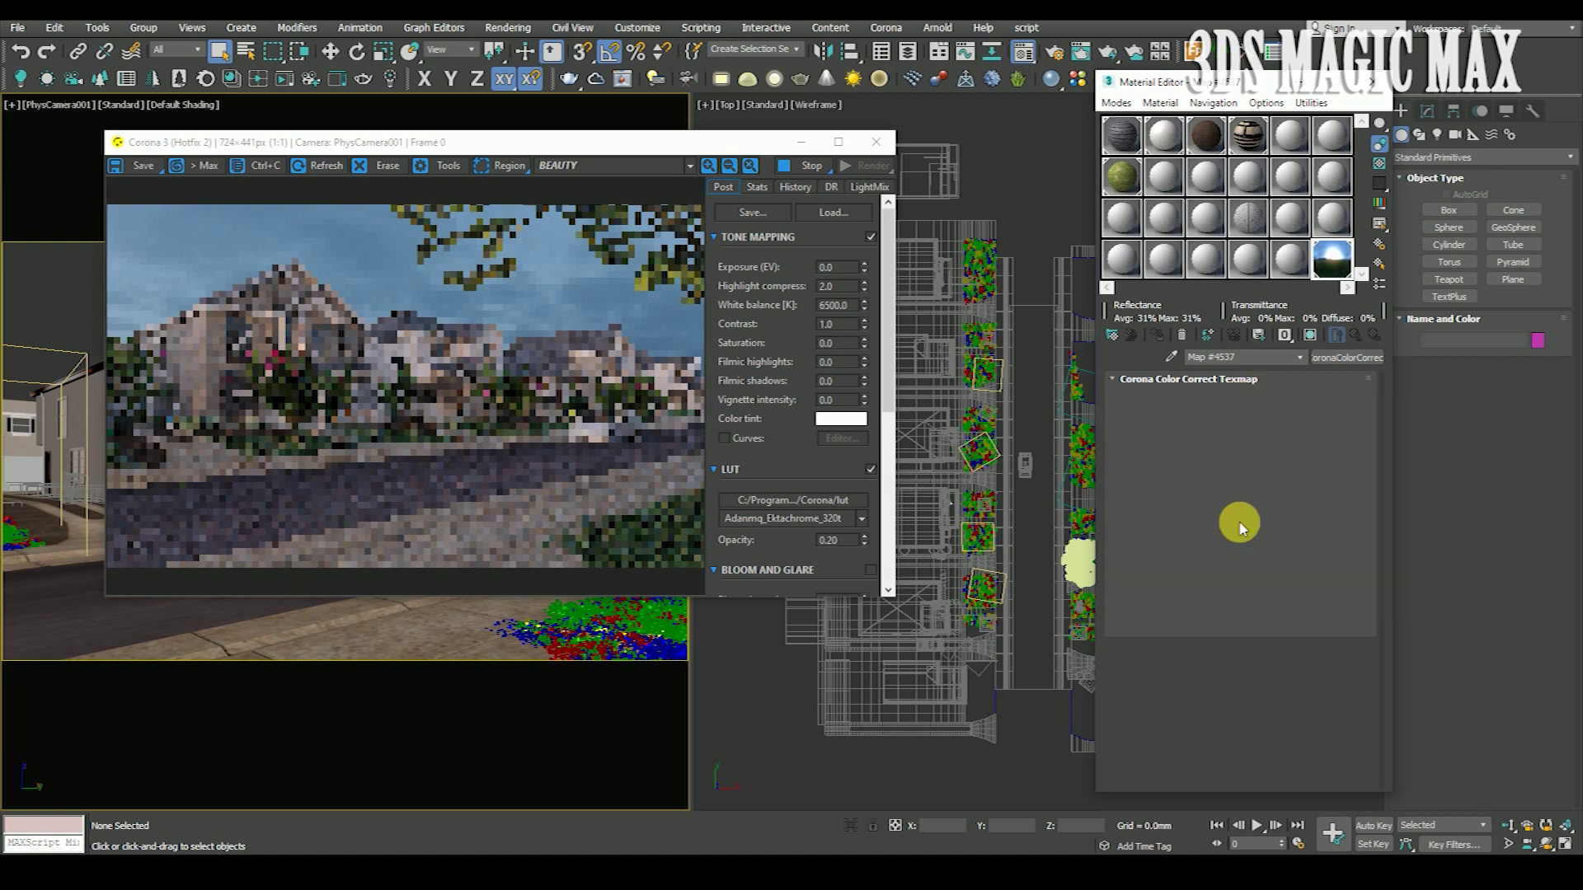
{"action": "left_click", "coordinate": [1216, 657]}
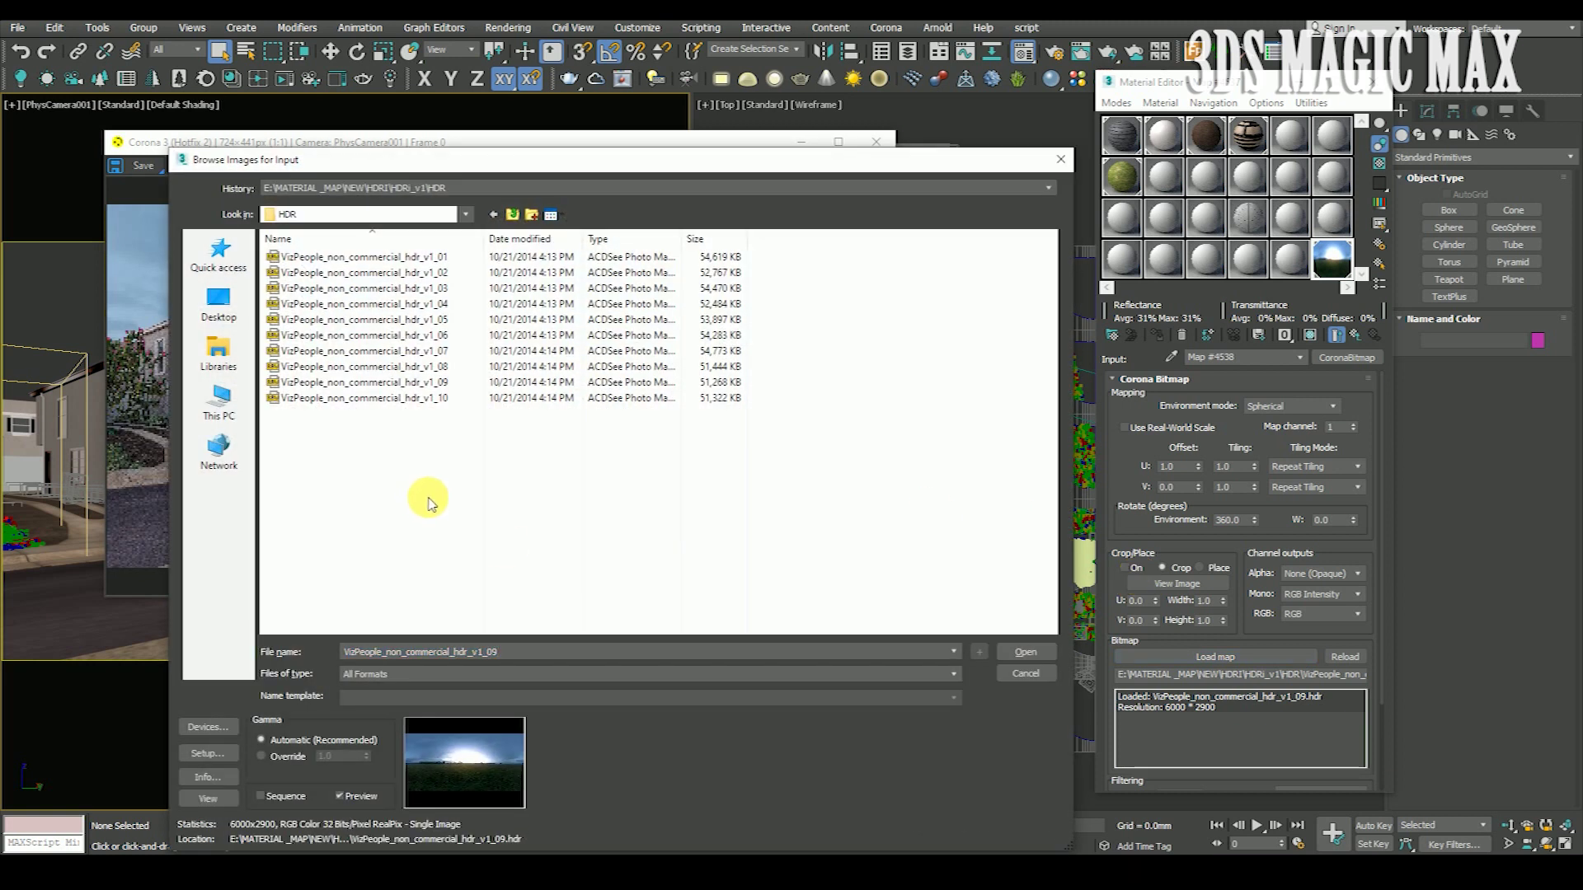
{"action": "left_click", "coordinate": [404, 257]}
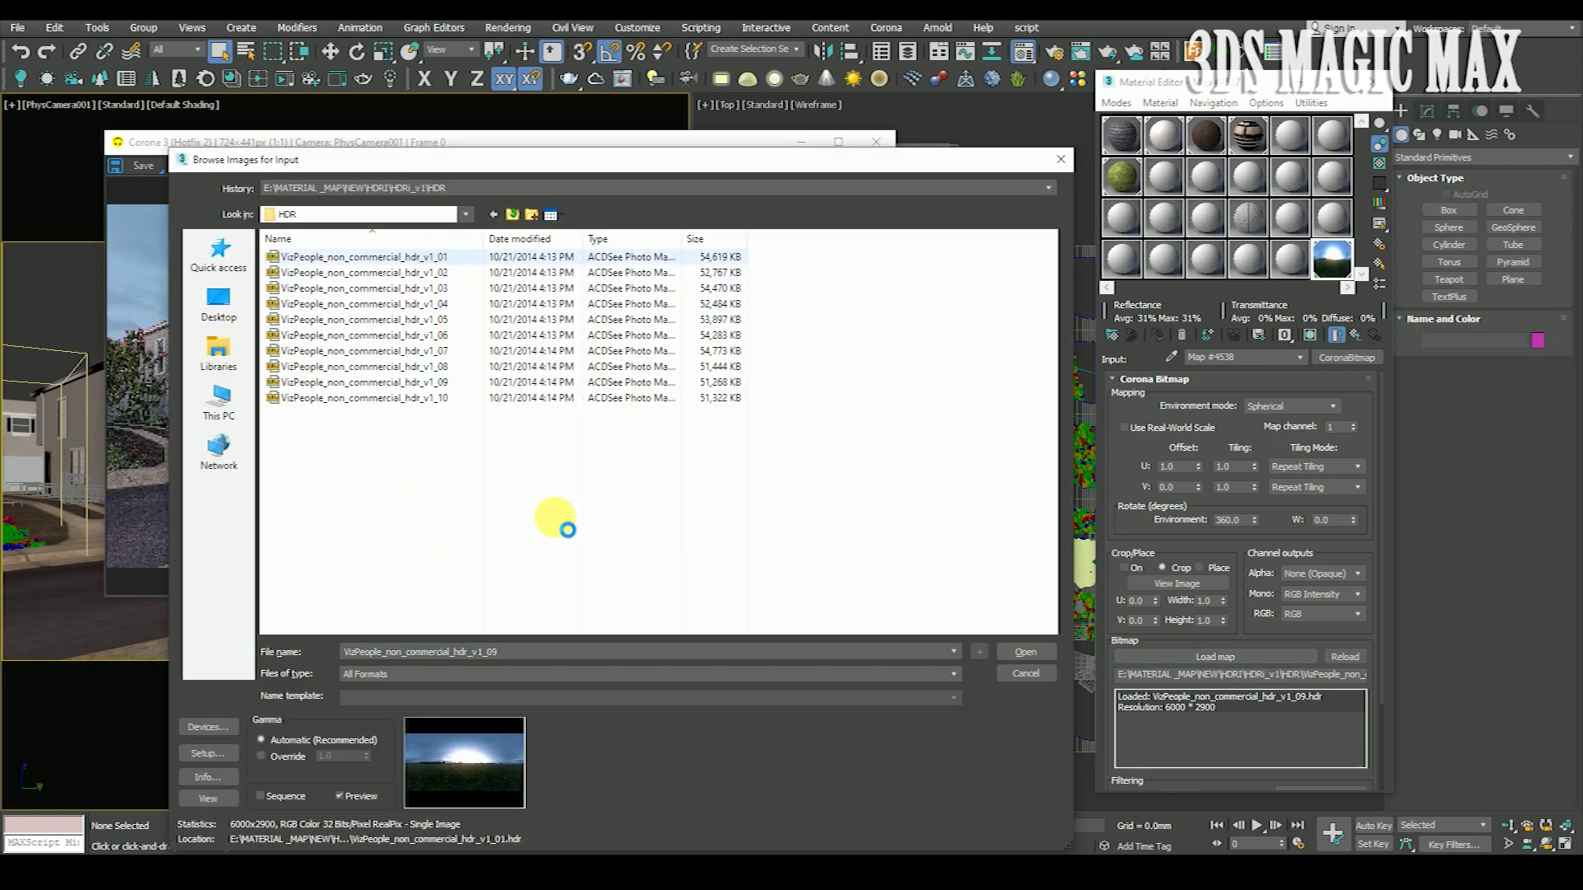
{"action": "key", "text": "Down"}
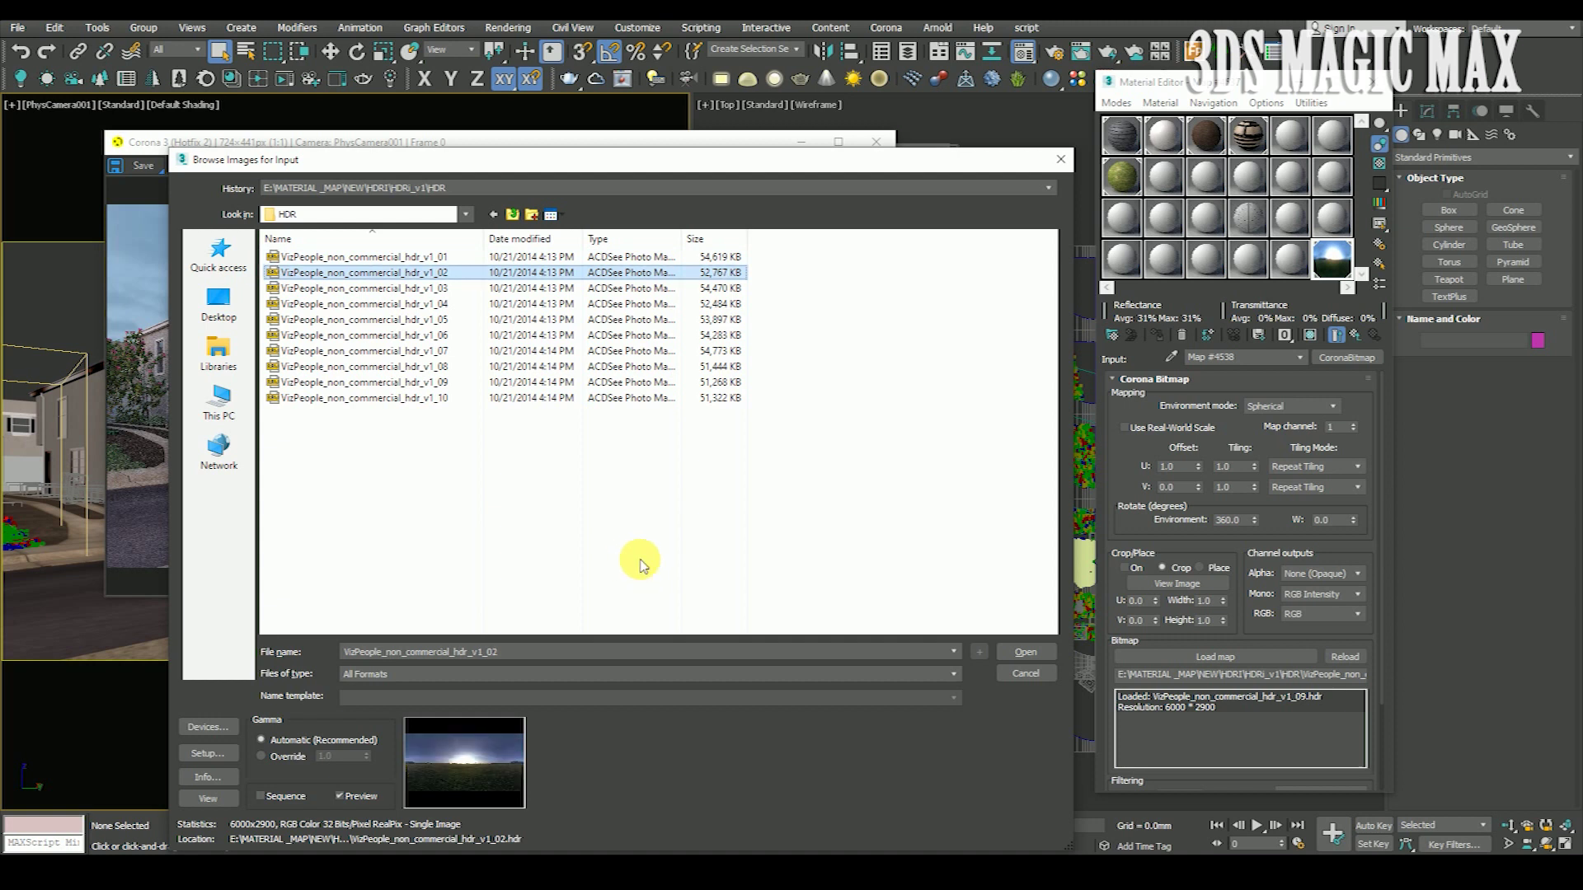
{"action": "left_click", "coordinate": [1026, 652]}
{"action": "left_click", "coordinate": [431, 502]}
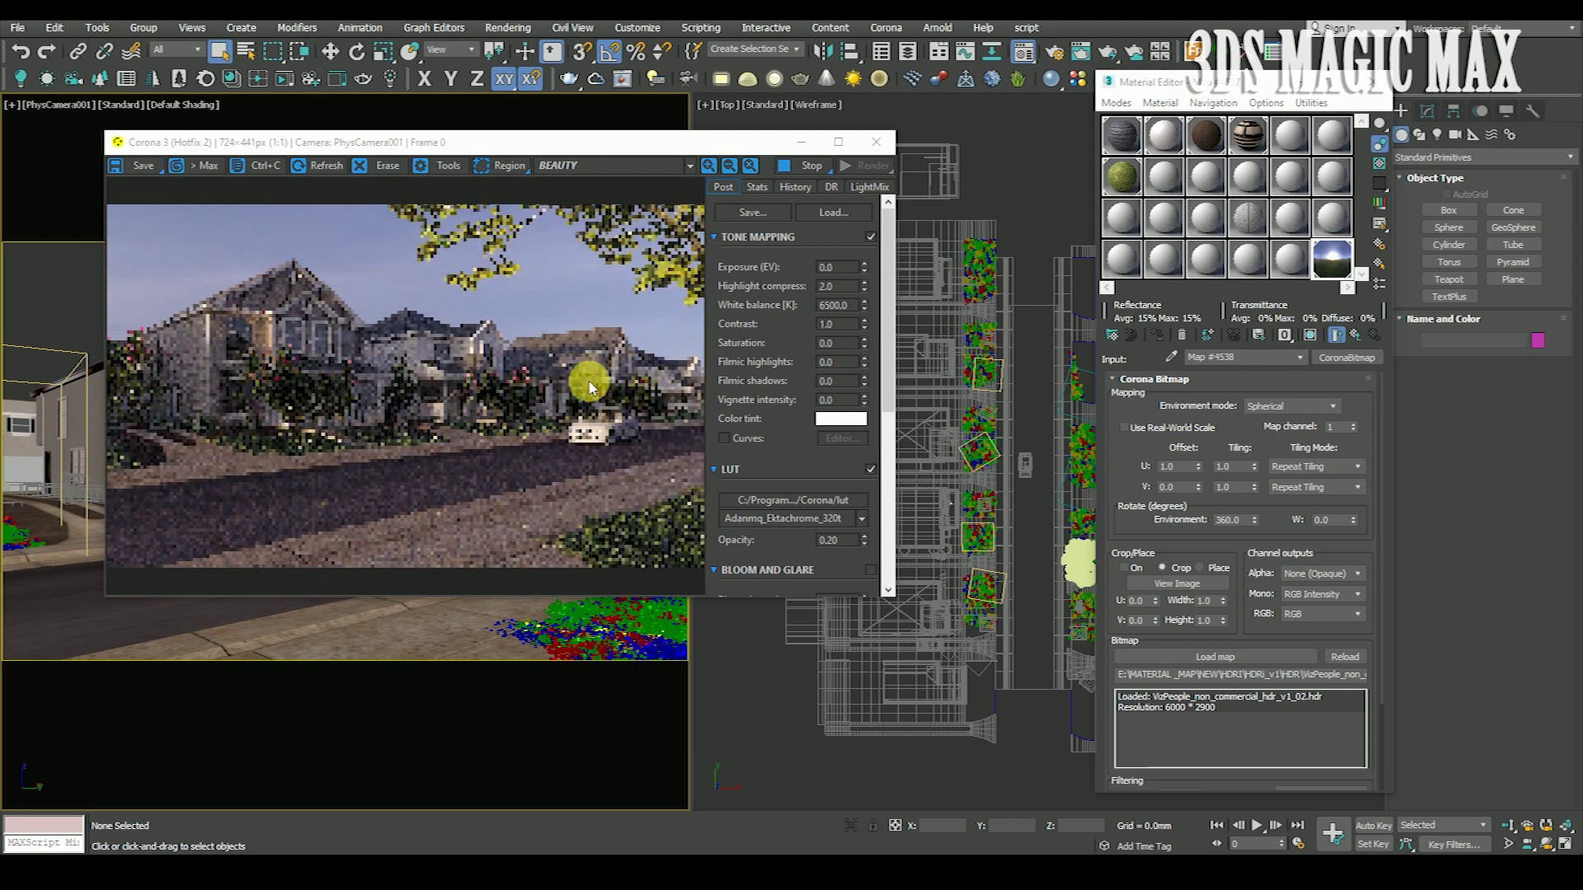
Rotate the HDRI with U offsets 0.1, 0.2 and 0.3.
{"action": "double_click", "coordinate": [1185, 470]}
{"action": "type", "text": "0.1"}
{"action": "key", "text": "Return"}
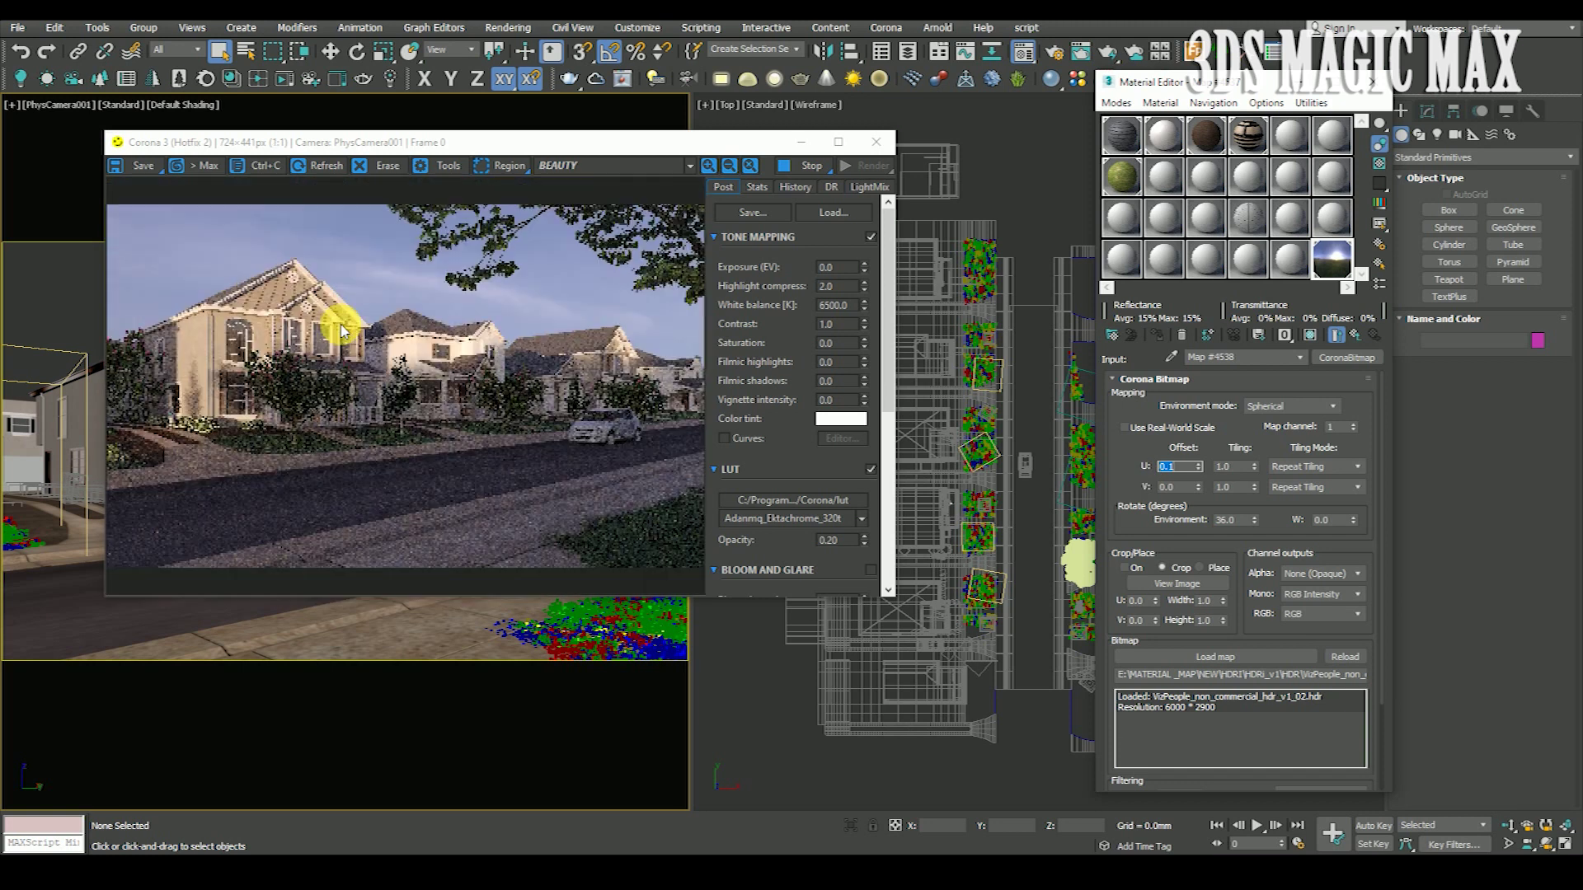
{"action": "left_click", "coordinate": [1199, 479]}
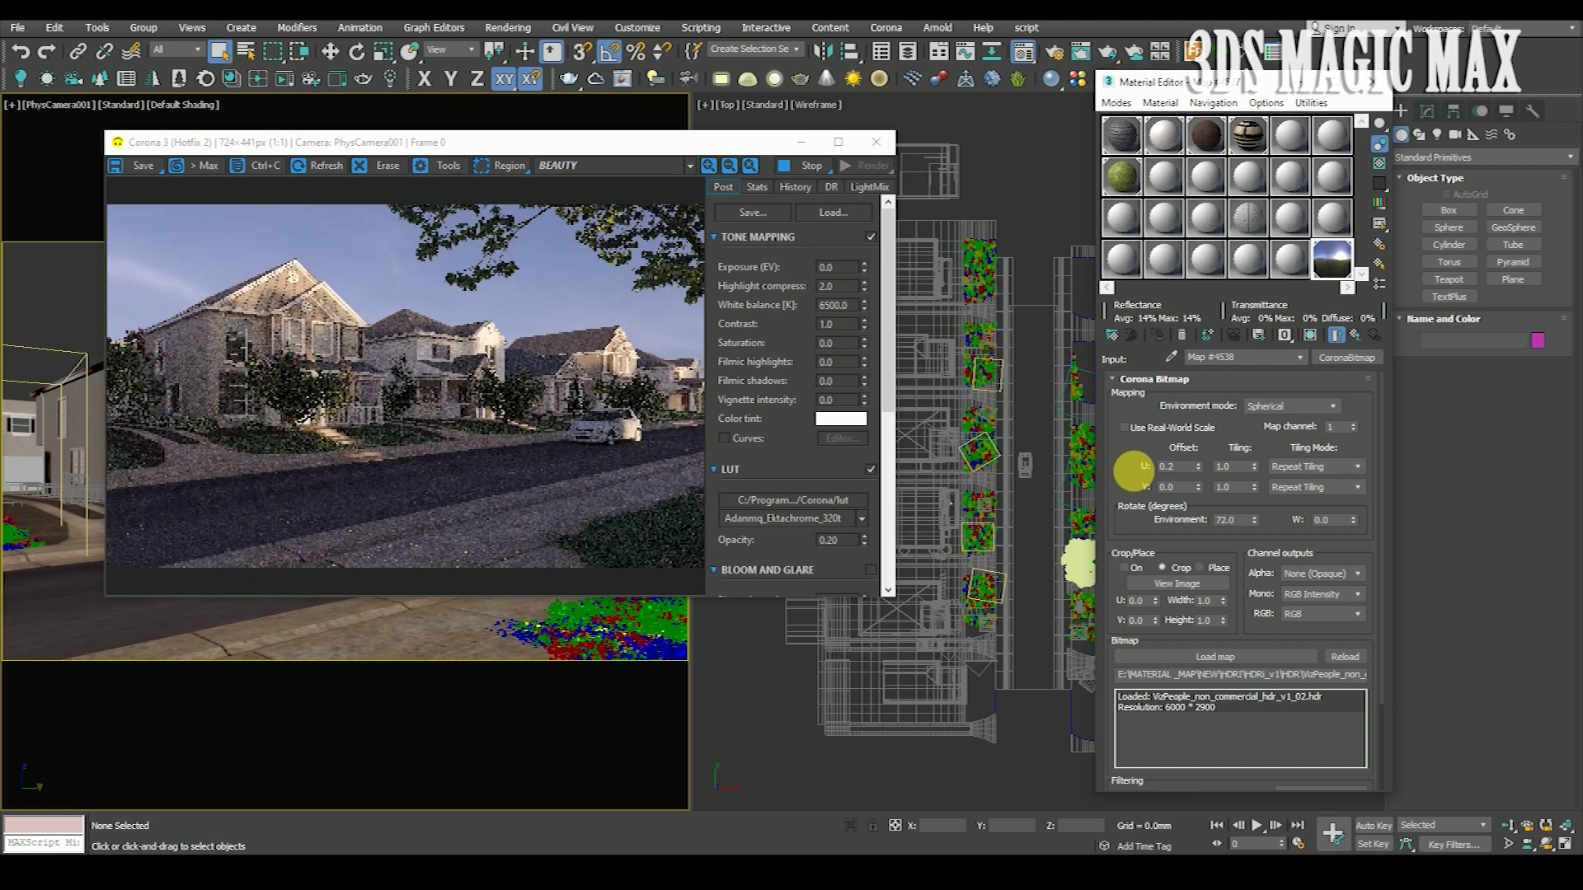
{"action": "left_click", "coordinate": [381, 418]}
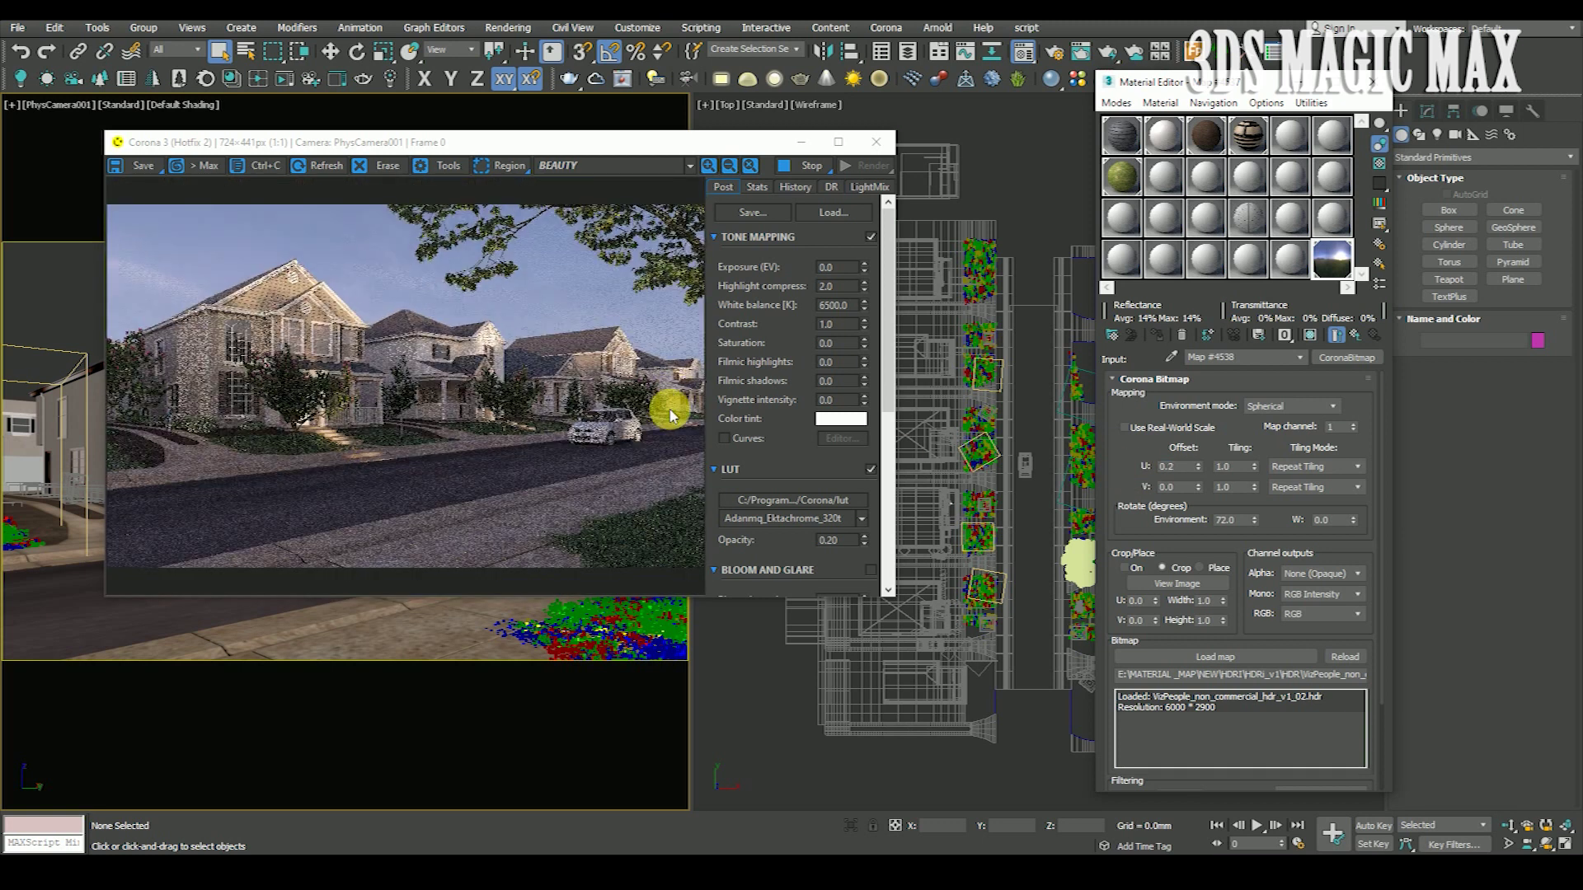
{"action": "scroll", "coordinate": [141, 269], "scroll_direction": "up", "scroll_amount": 3}
{"action": "scroll", "coordinate": [417, 339], "scroll_direction": "down", "scroll_amount": 3}
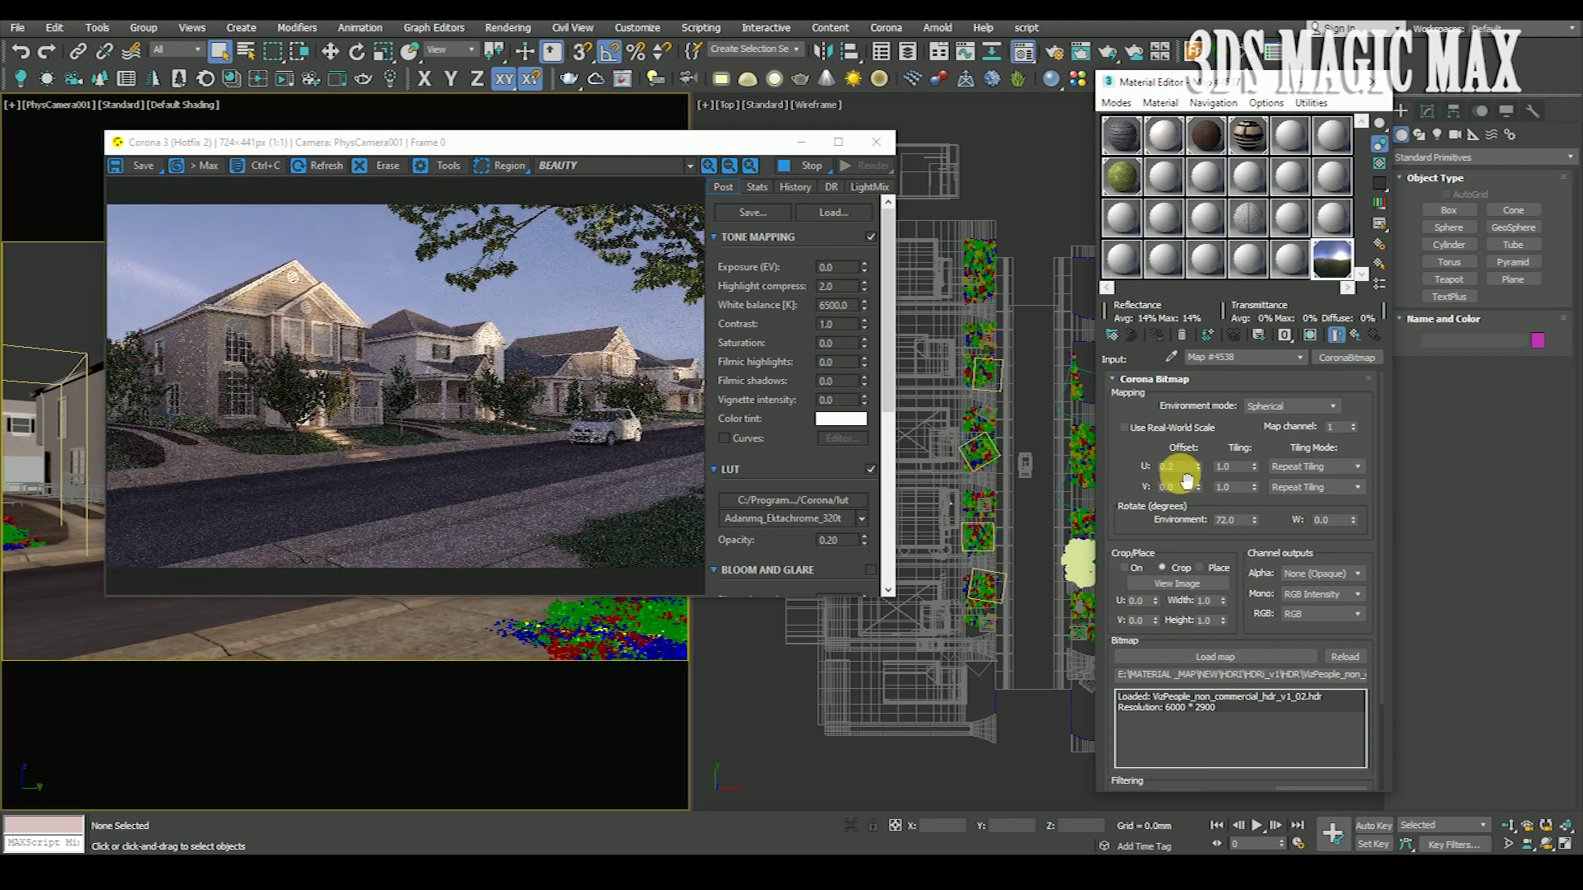
{"action": "type", "text": "0.3"}
{"action": "key", "text": "Return"}
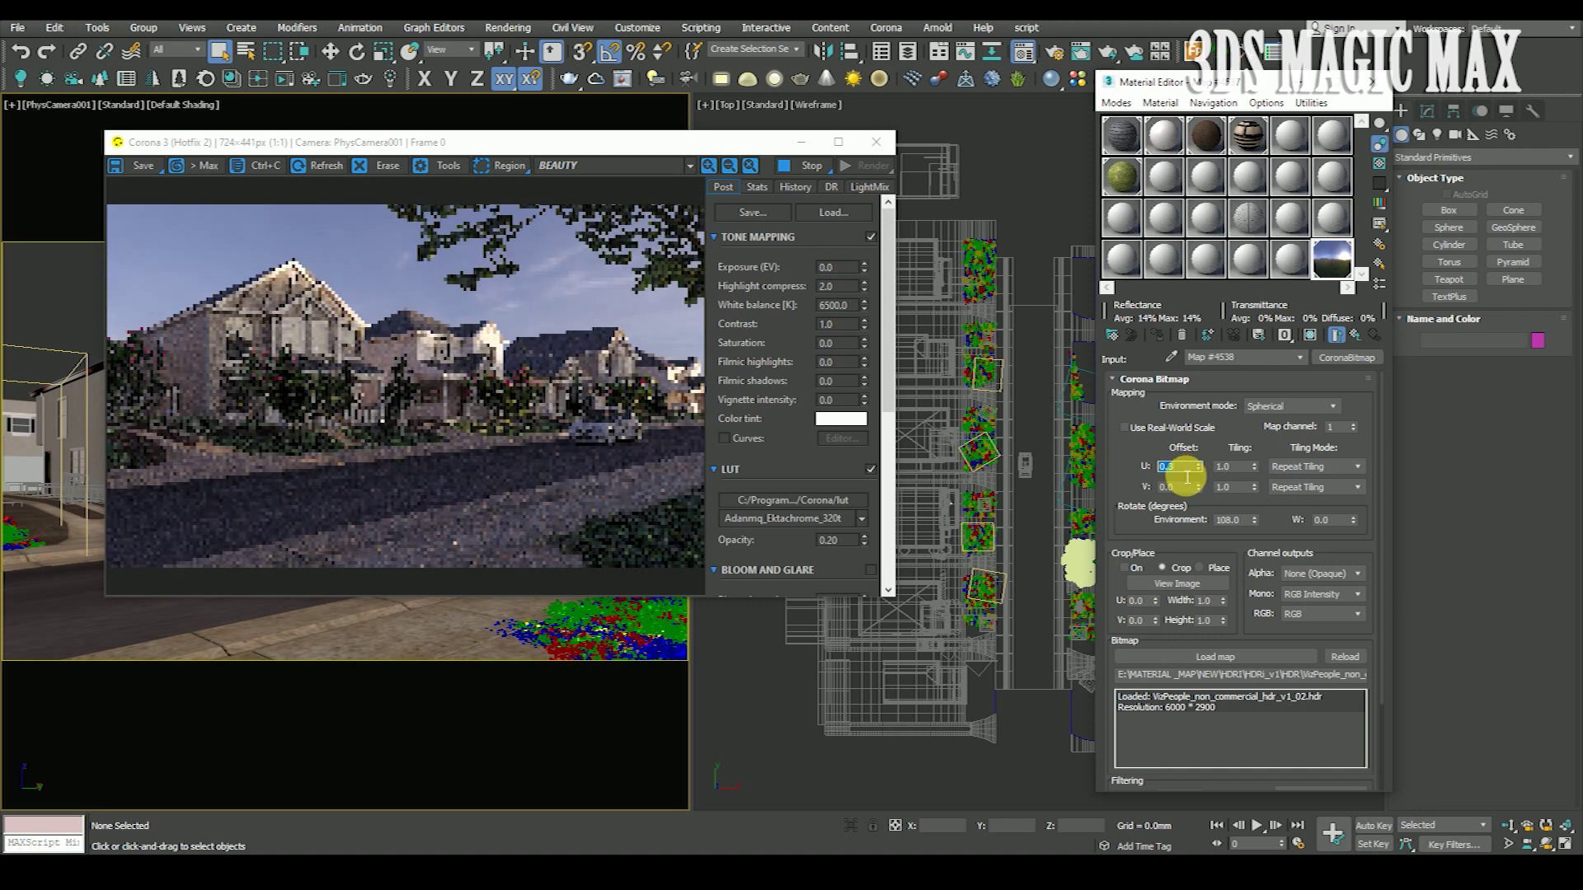
Continue rotating the HDRI with U offsets 0.4, 0.5 and 0.6.
{"action": "type", "text": "0.4"}
{"action": "key", "text": "Return"}
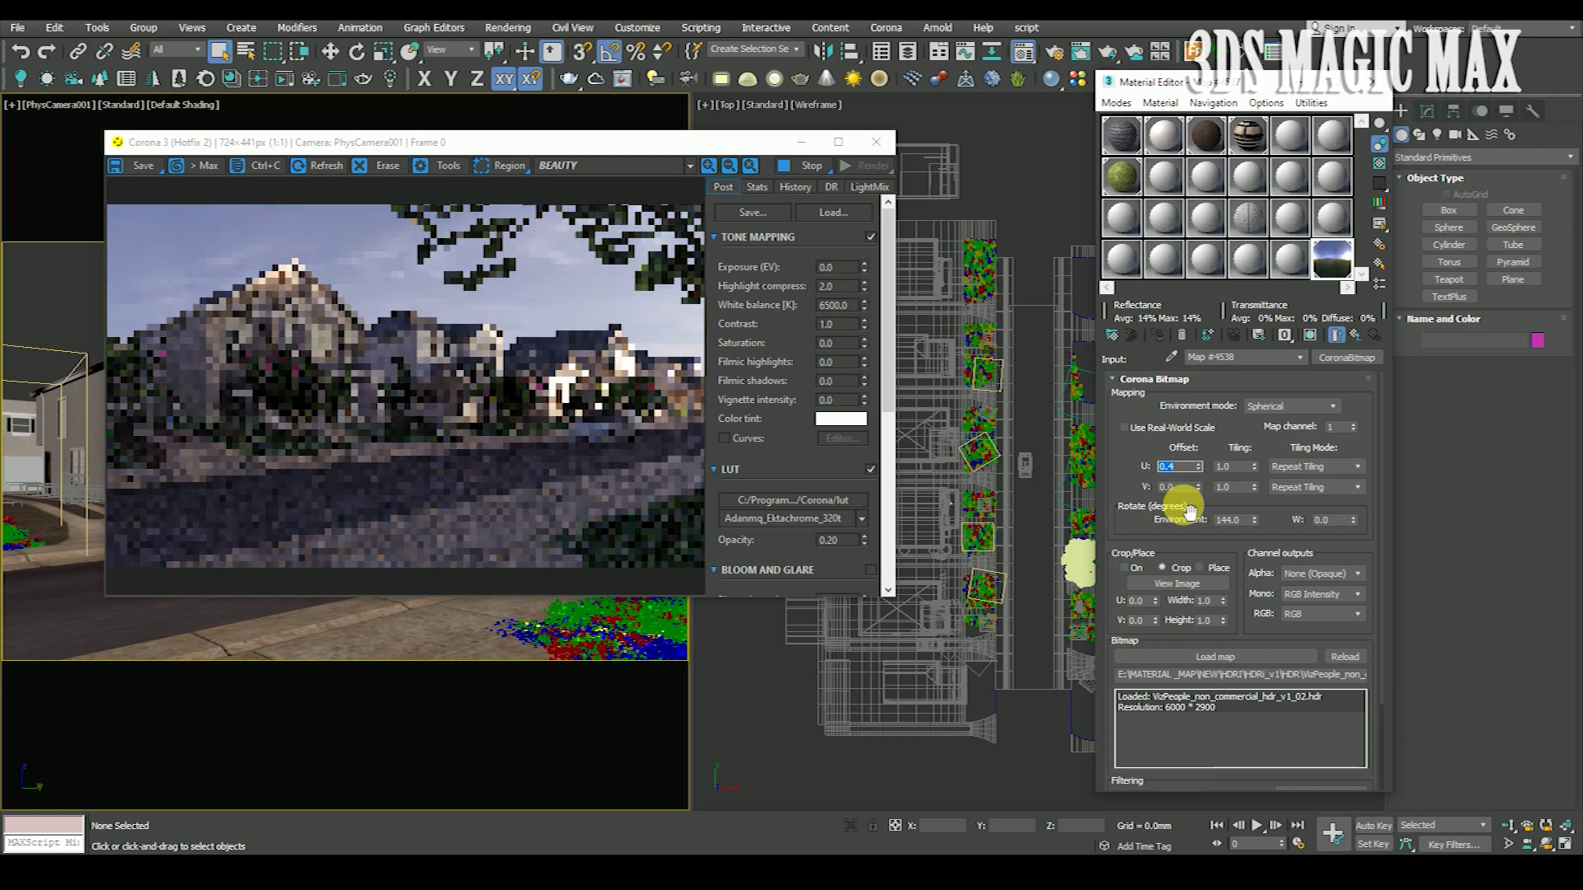
{"action": "scroll", "coordinate": [620, 373], "scroll_direction": "up", "scroll_amount": 2}
{"action": "scroll", "coordinate": [620, 373], "scroll_direction": "down", "scroll_amount": 2}
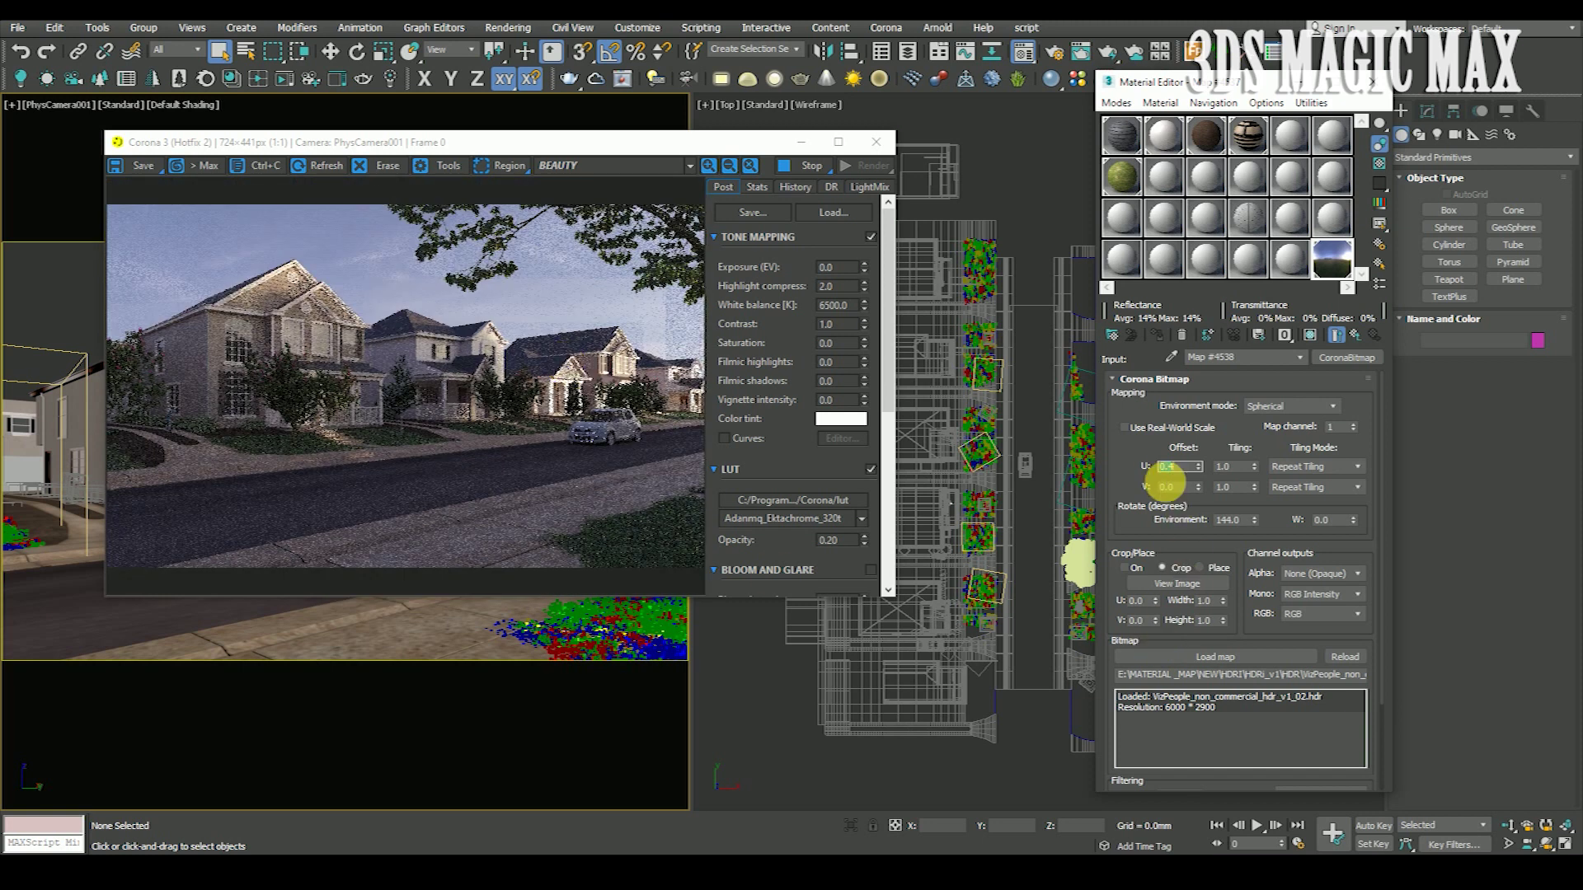
{"action": "type", "text": "0.5"}
{"action": "key", "text": "Return"}
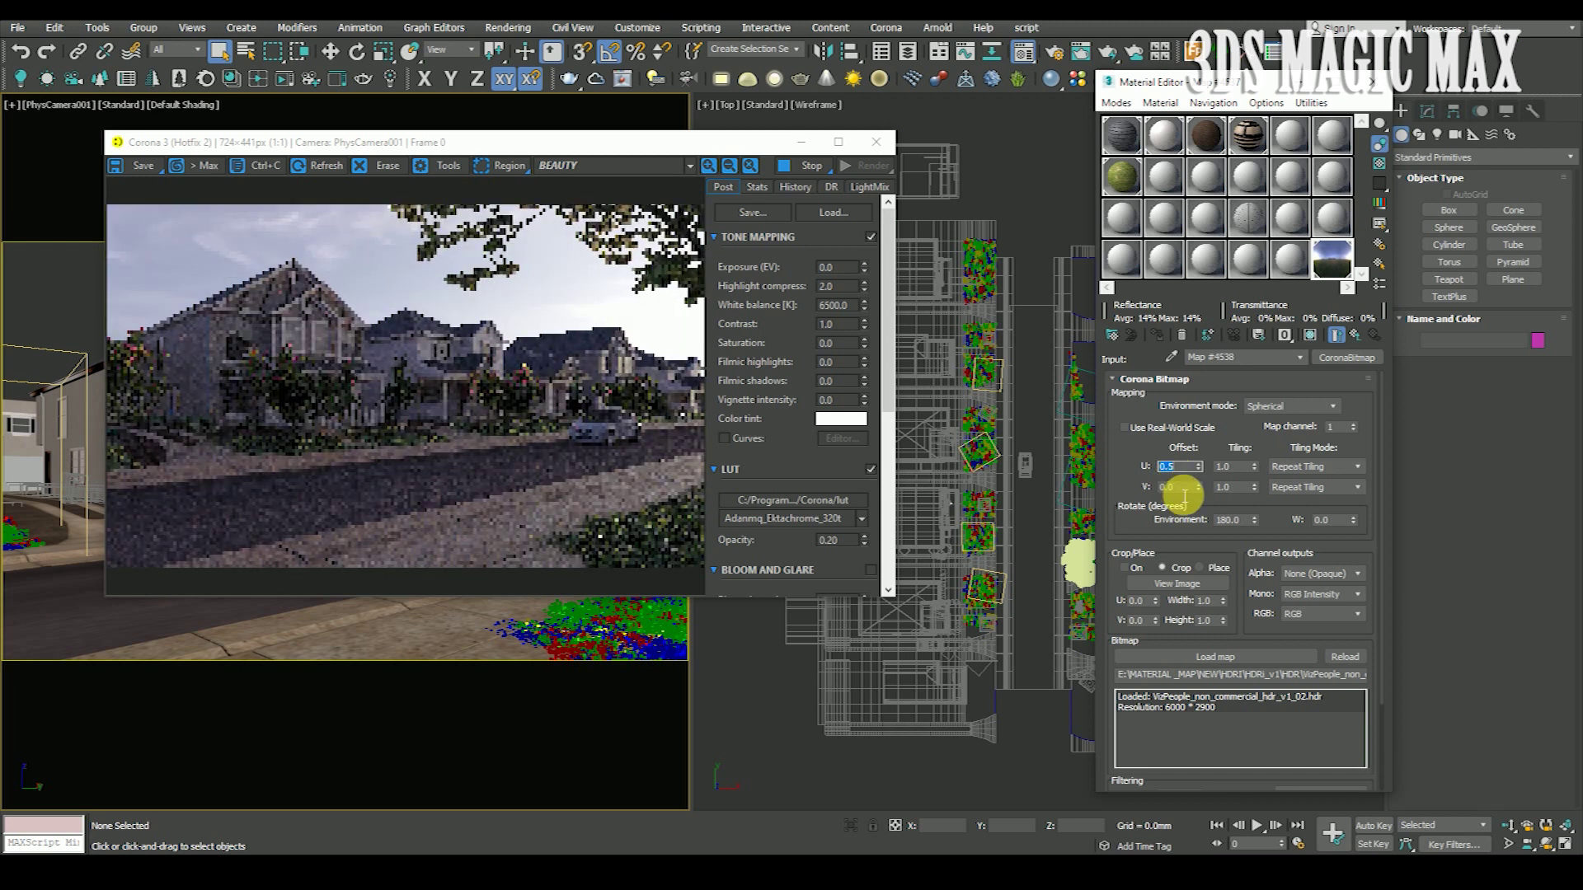
{"action": "type", "text": "0.6"}
{"action": "key", "text": "Return"}
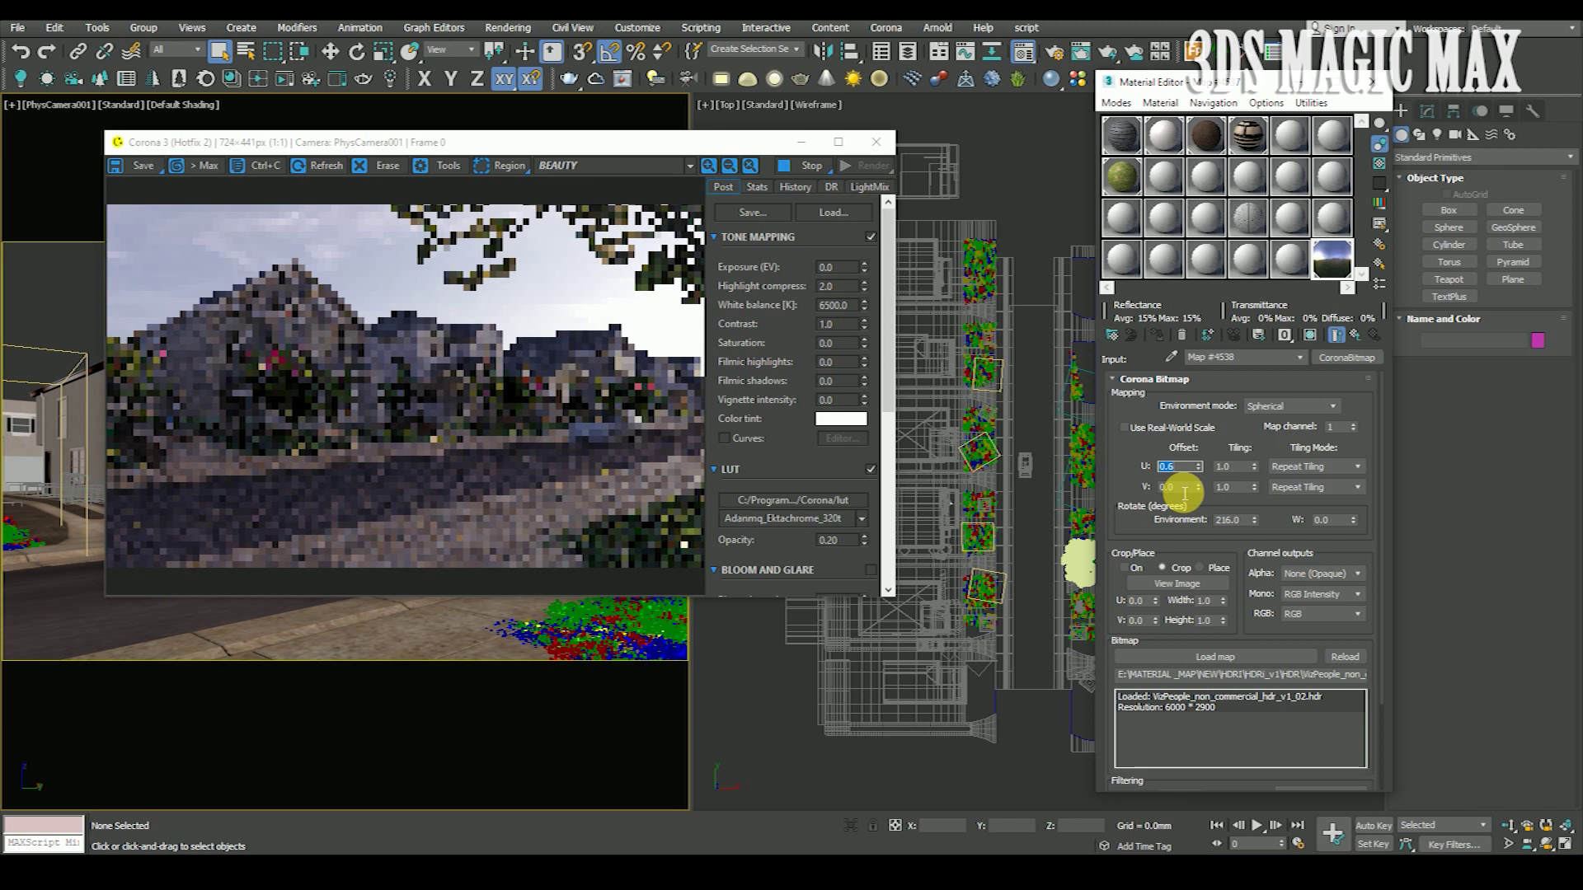
Step the U offset through 0.7, 0.8, 0.9 and 1.0 (360° rotation).
{"action": "type", "text": "0.7"}
{"action": "key", "text": "Return"}
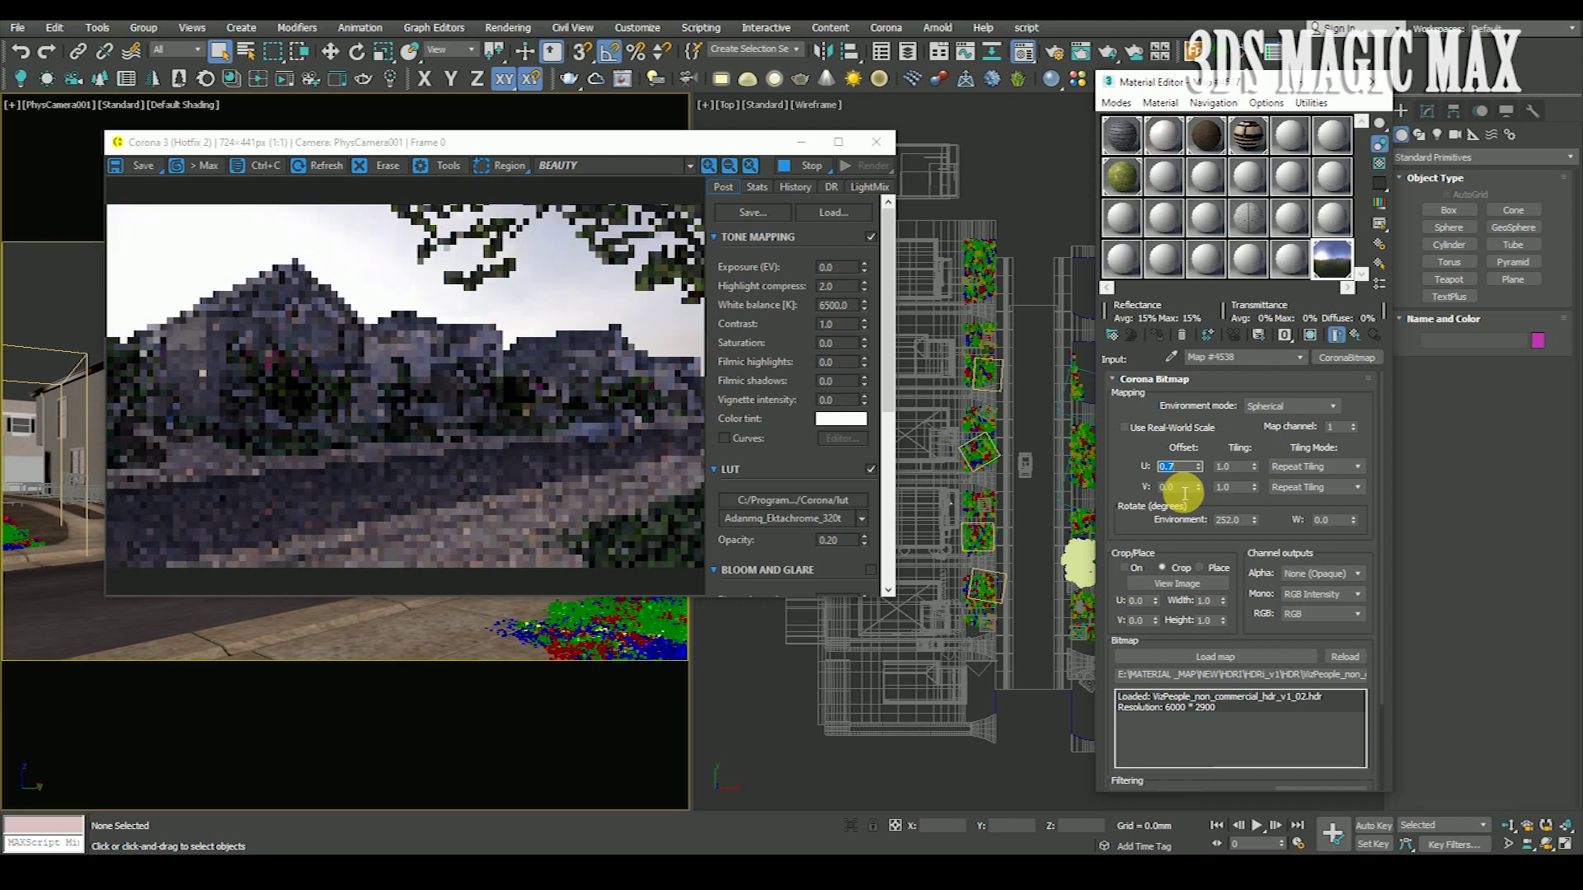
{"action": "type", "text": "0.8"}
{"action": "key", "text": "Return"}
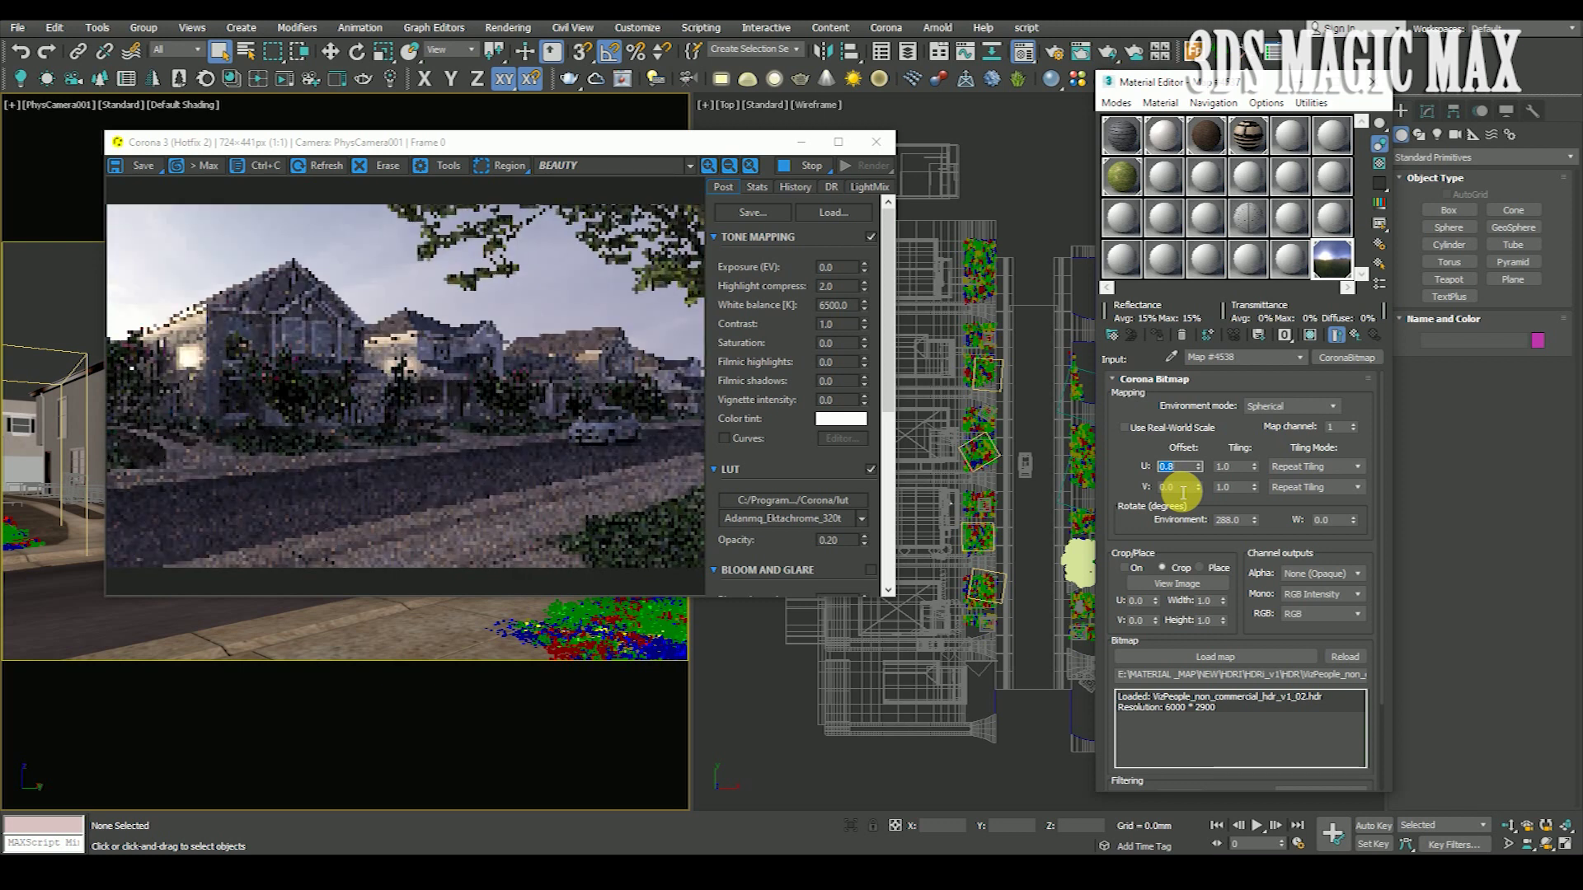
{"action": "type", "text": "0.9"}
{"action": "key", "text": "Return"}
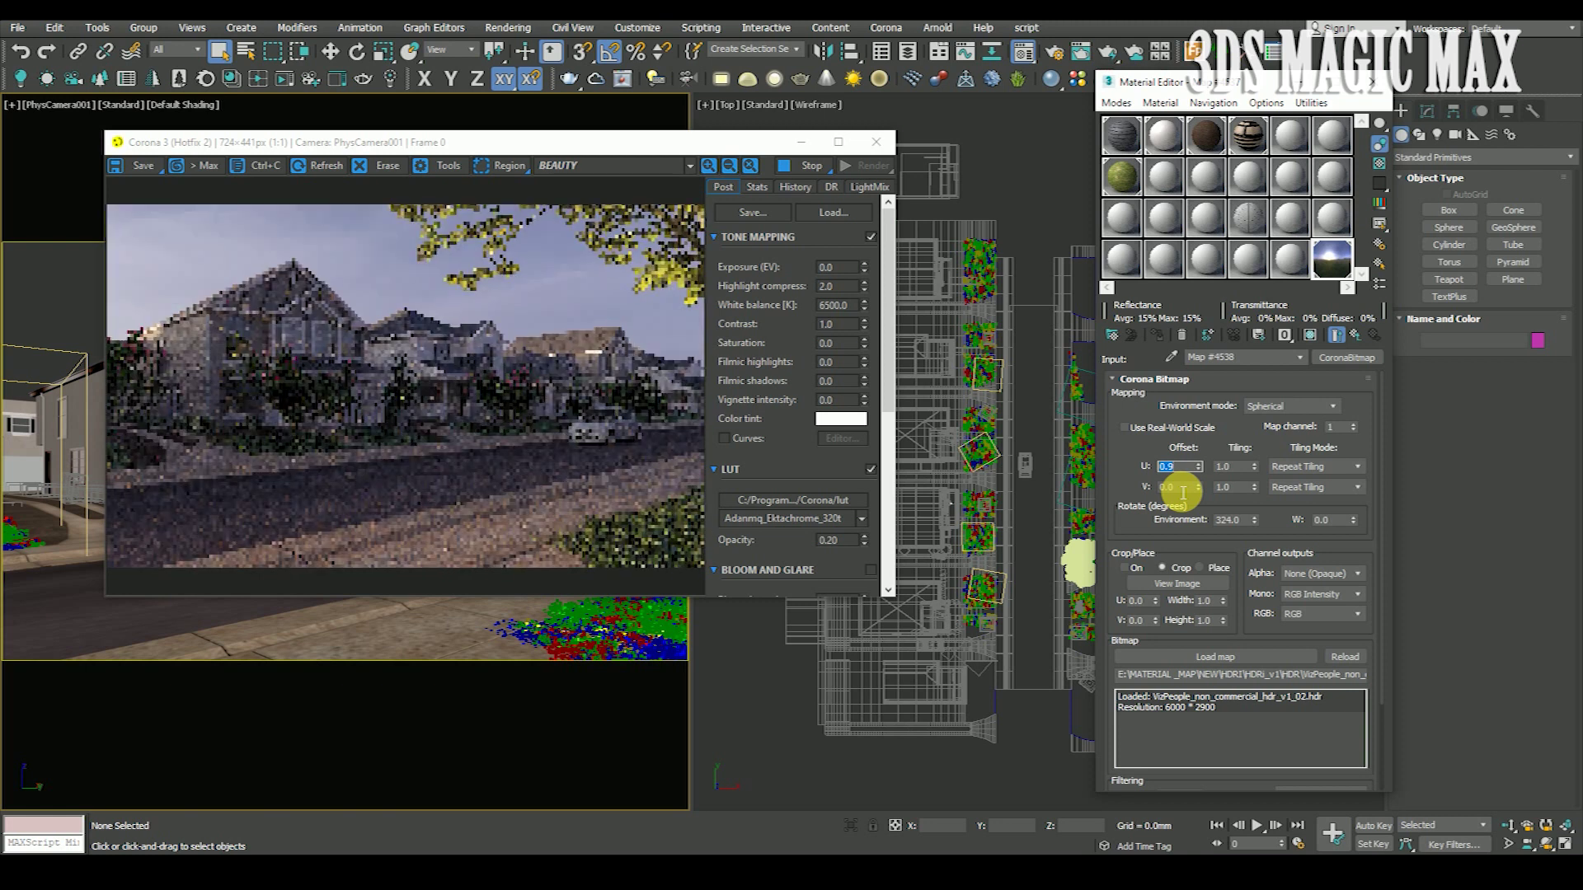
{"action": "type", "text": "1"}
{"action": "key", "text": "Return"}
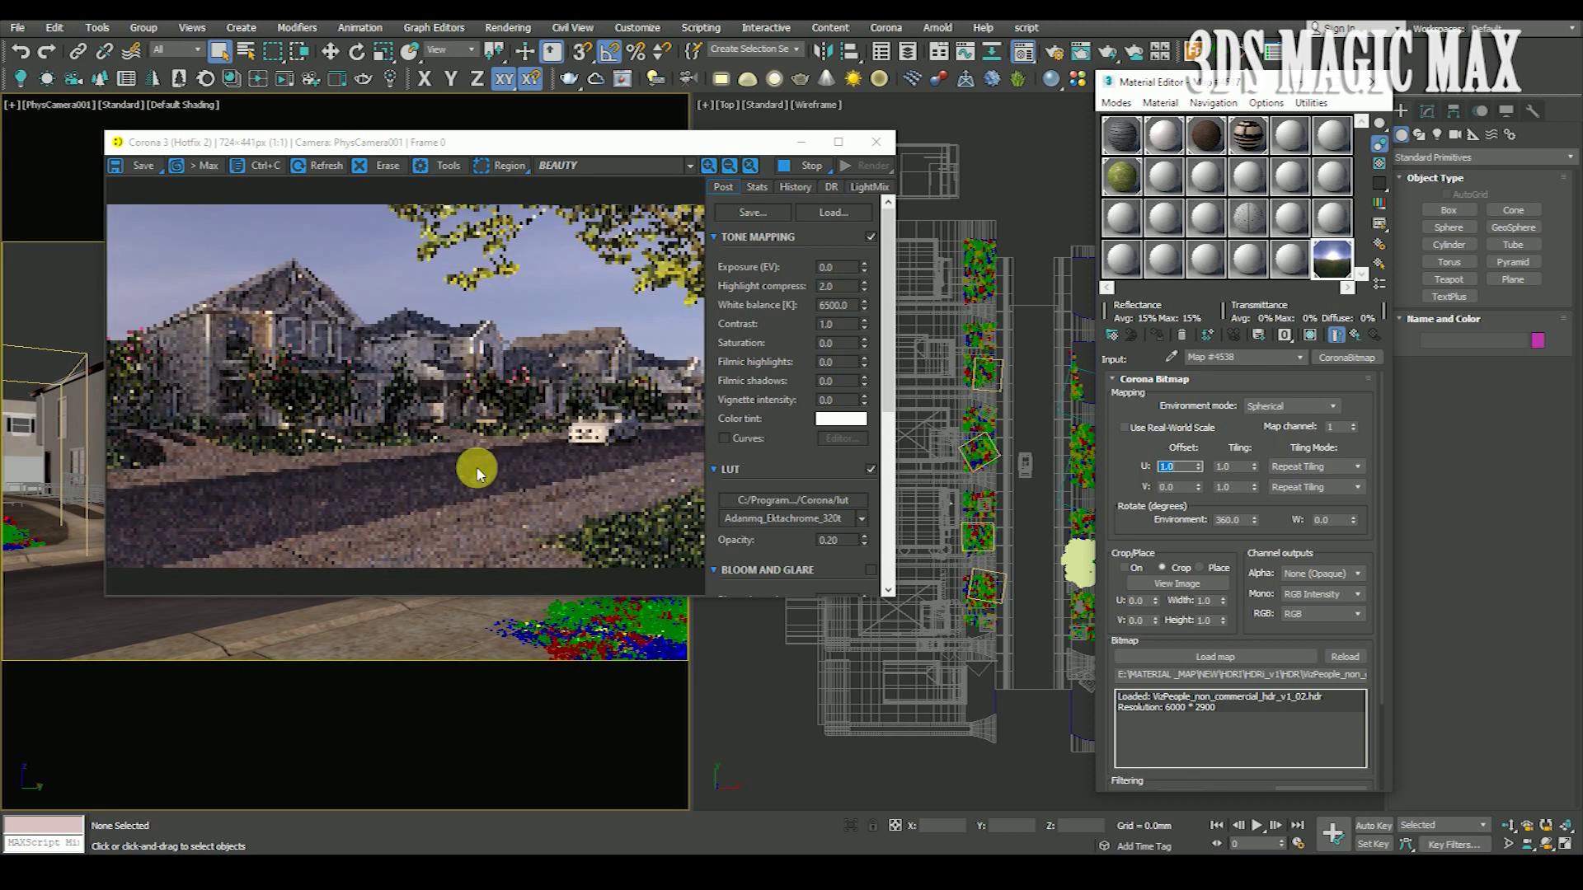
Try a U offset of 1.5 on the HDRI.
{"action": "scroll", "coordinate": [225, 389], "scroll_direction": "up", "scroll_amount": 2}
{"action": "scroll", "coordinate": [318, 307], "scroll_direction": "up", "scroll_amount": 3}
{"action": "scroll", "coordinate": [451, 404], "scroll_direction": "down", "scroll_amount": 3}
{"action": "scroll", "coordinate": [451, 404], "scroll_direction": "down", "scroll_amount": 2}
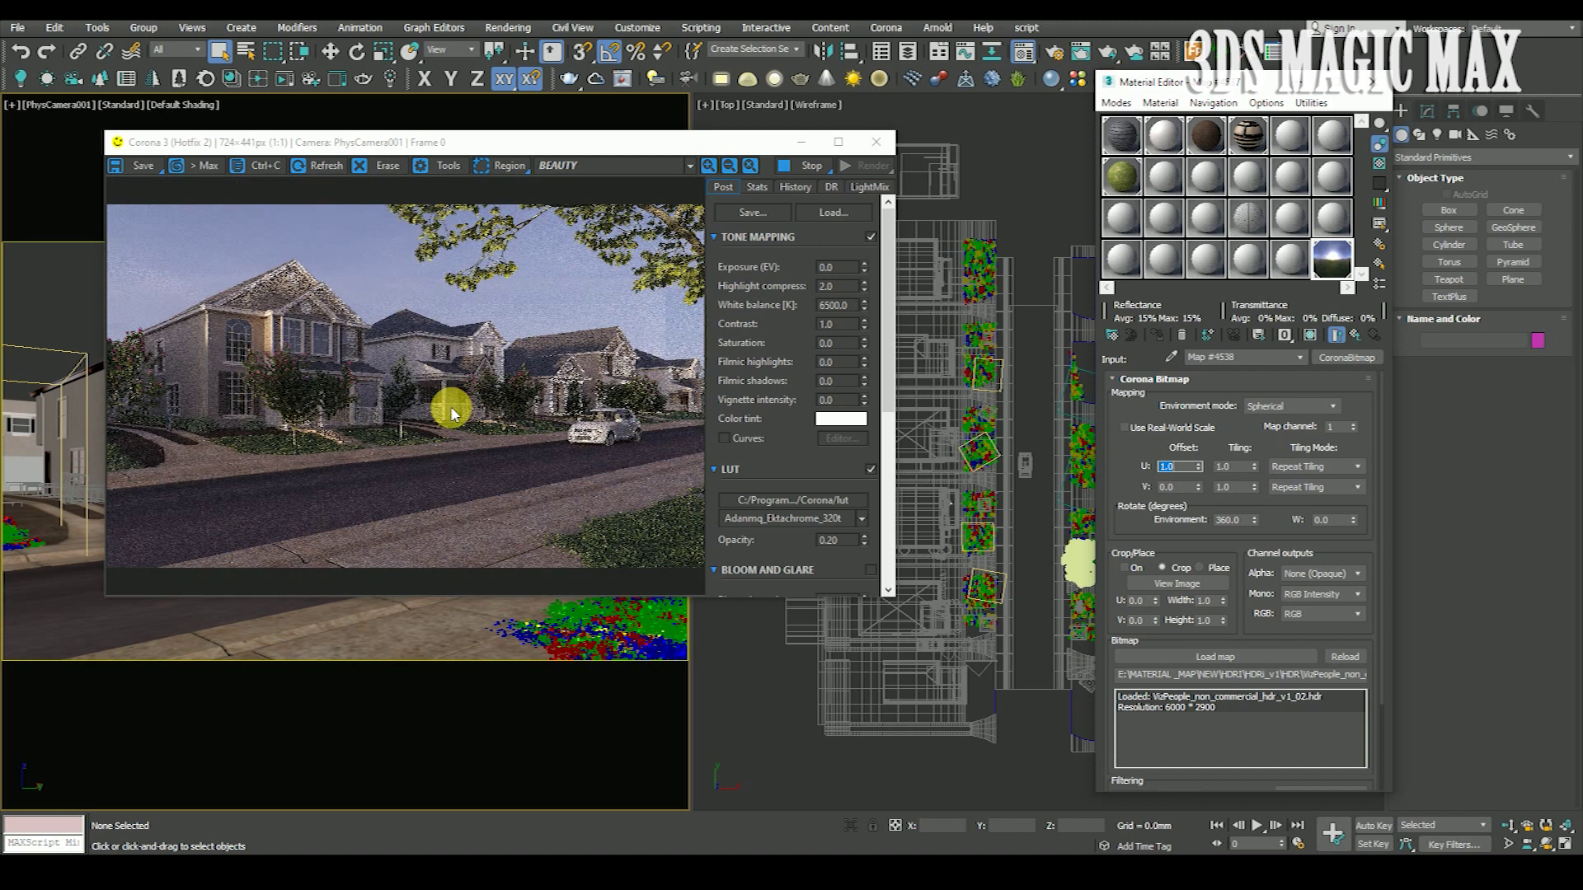
{"action": "scroll", "coordinate": [247, 347], "scroll_direction": "up", "scroll_amount": 1}
{"action": "scroll", "coordinate": [340, 394], "scroll_direction": "down", "scroll_amount": 1}
{"action": "scroll", "coordinate": [495, 459], "scroll_direction": "up", "scroll_amount": 2}
{"action": "scroll", "coordinate": [483, 477], "scroll_direction": "down", "scroll_amount": 2}
{"action": "scroll", "coordinate": [614, 392], "scroll_direction": "up", "scroll_amount": 3}
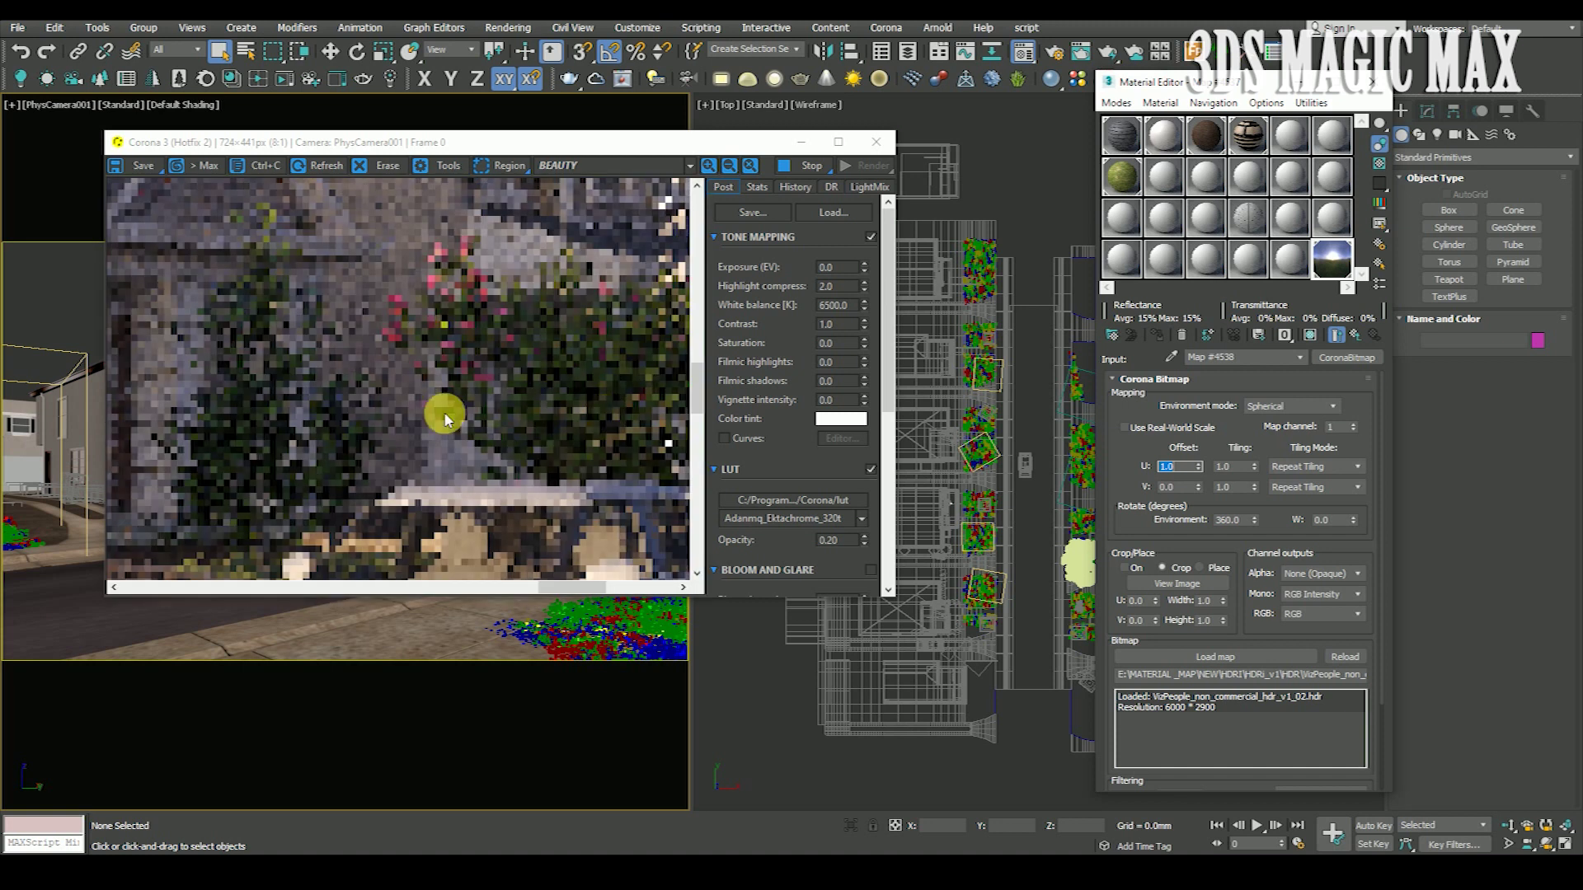
{"action": "scroll", "coordinate": [625, 455], "scroll_direction": "down", "scroll_amount": 3}
{"action": "scroll", "coordinate": [248, 272], "scroll_direction": "up", "scroll_amount": 3}
{"action": "scroll", "coordinate": [518, 532], "scroll_direction": "down", "scroll_amount": 3}
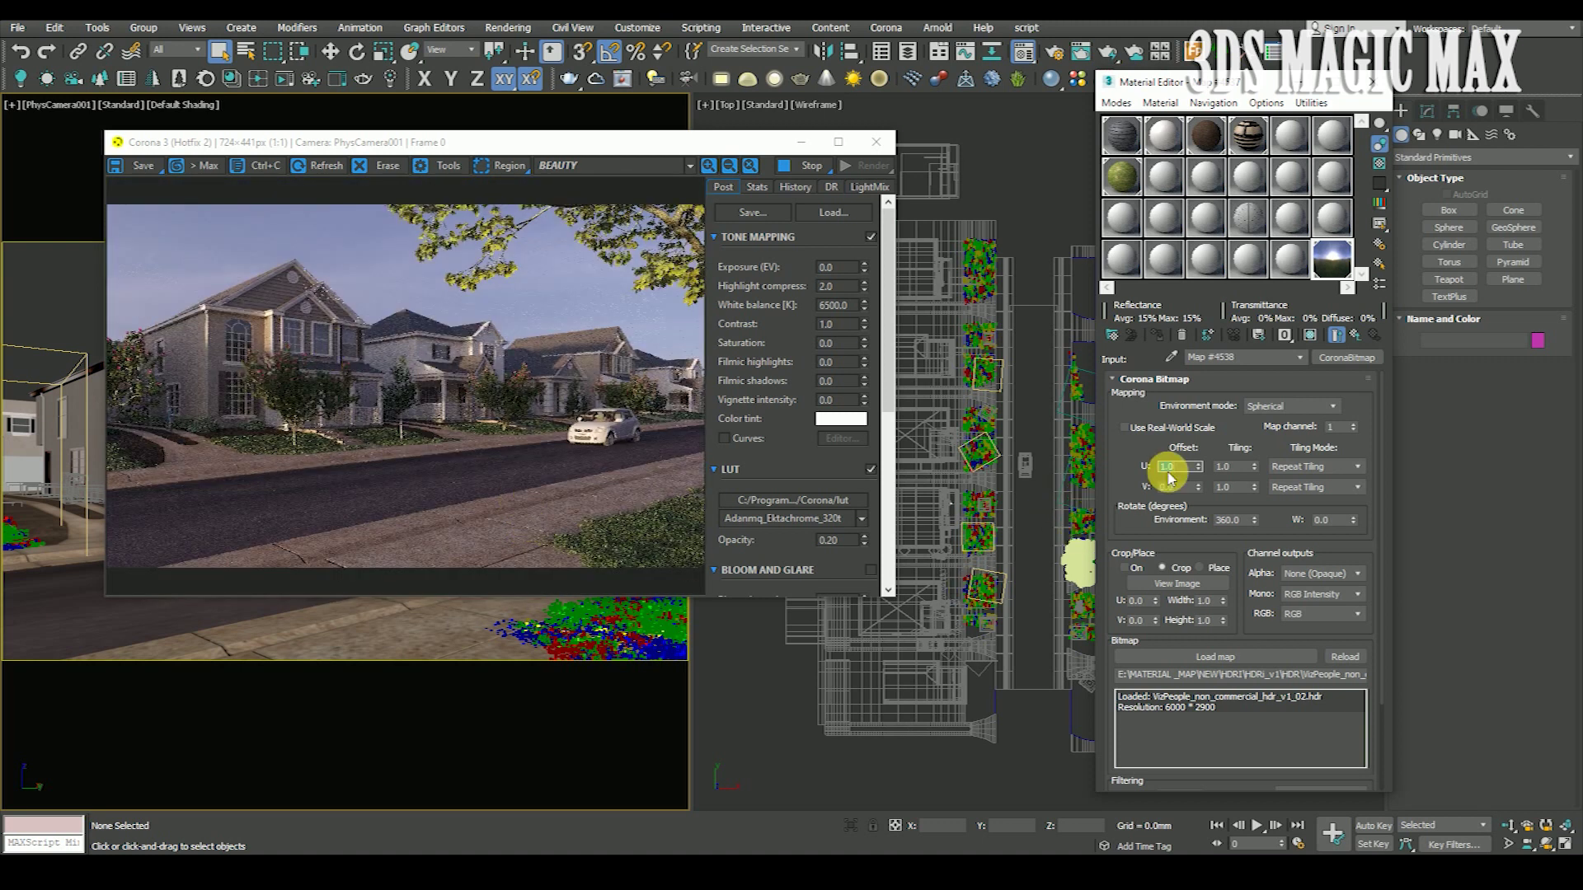
{"action": "type", "text": "1.5"}
{"action": "key", "text": "Return"}
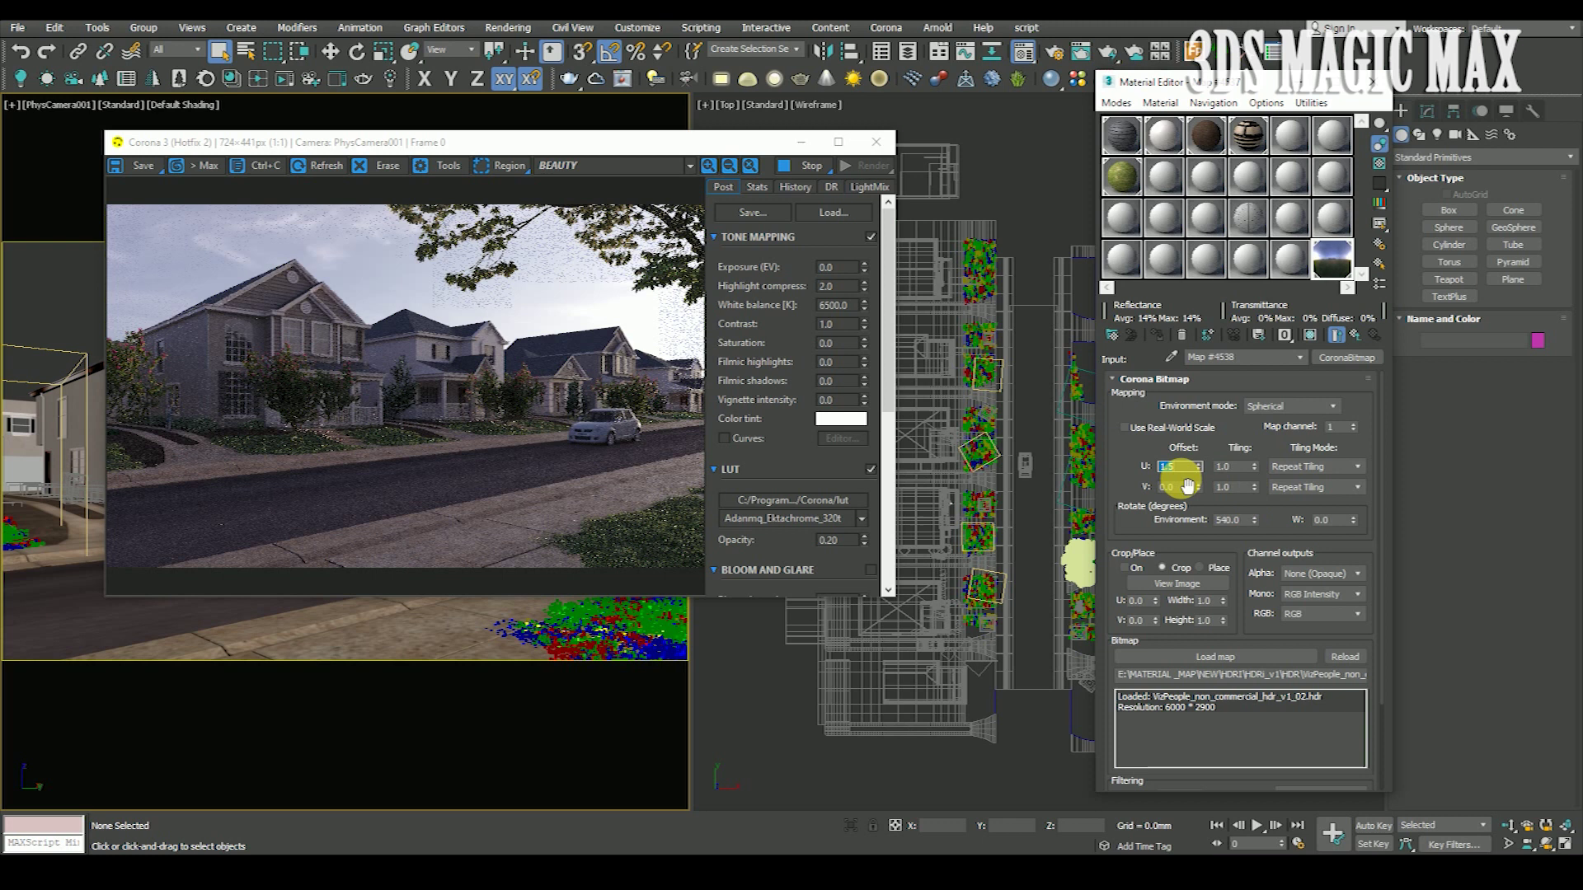
Try U offset 1.6, then step back to 1.1.
{"action": "type", "text": "1.6"}
{"action": "key", "text": "Return"}
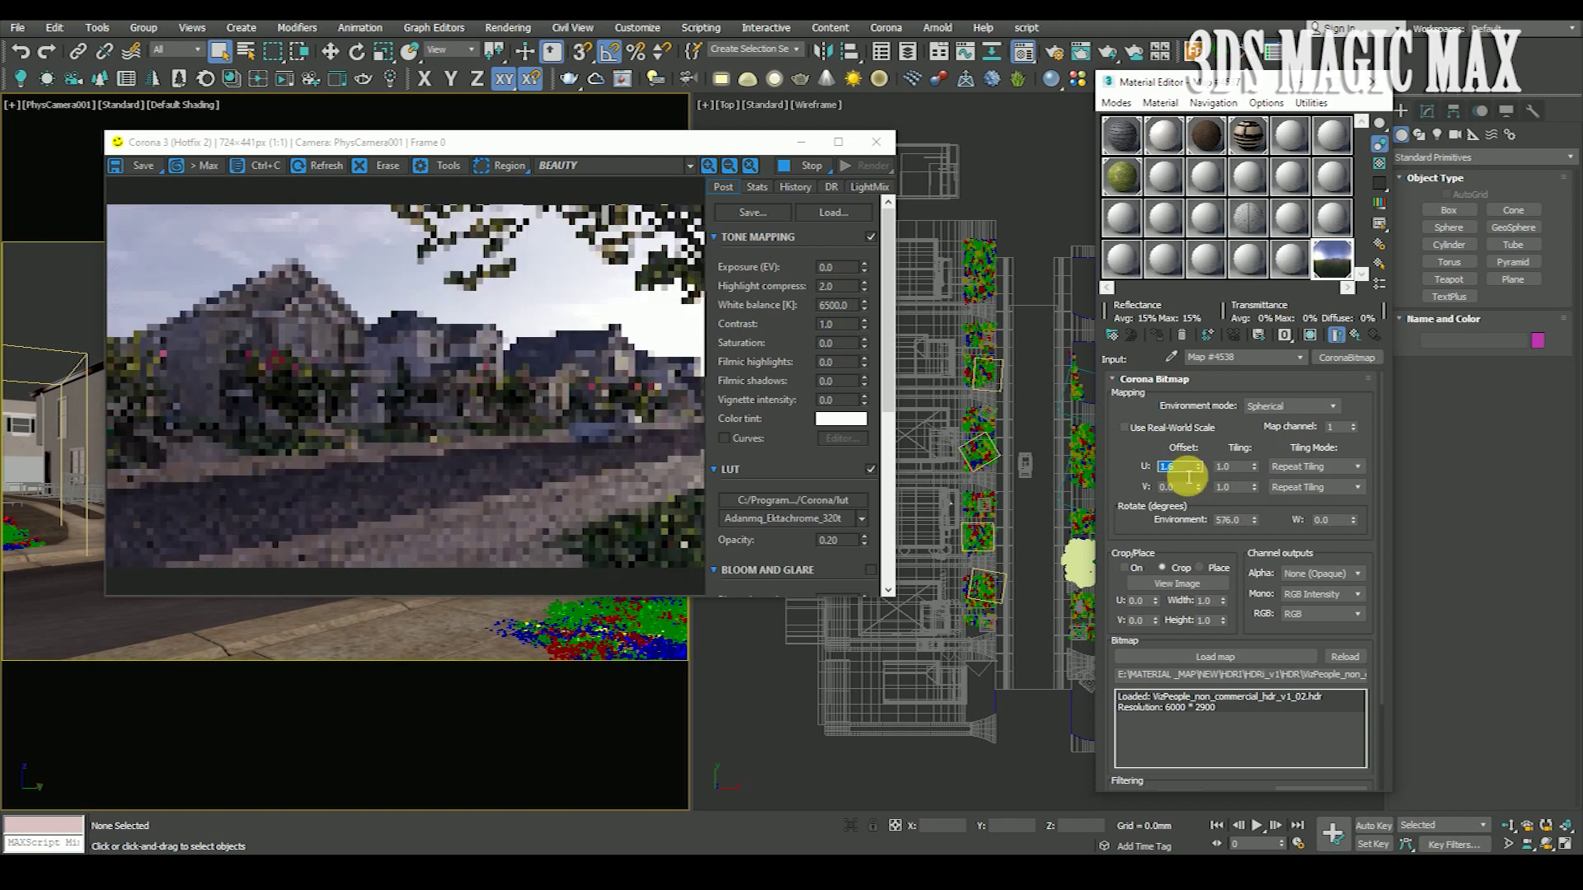
{"action": "type", "text": "1.1"}
{"action": "key", "text": "Return"}
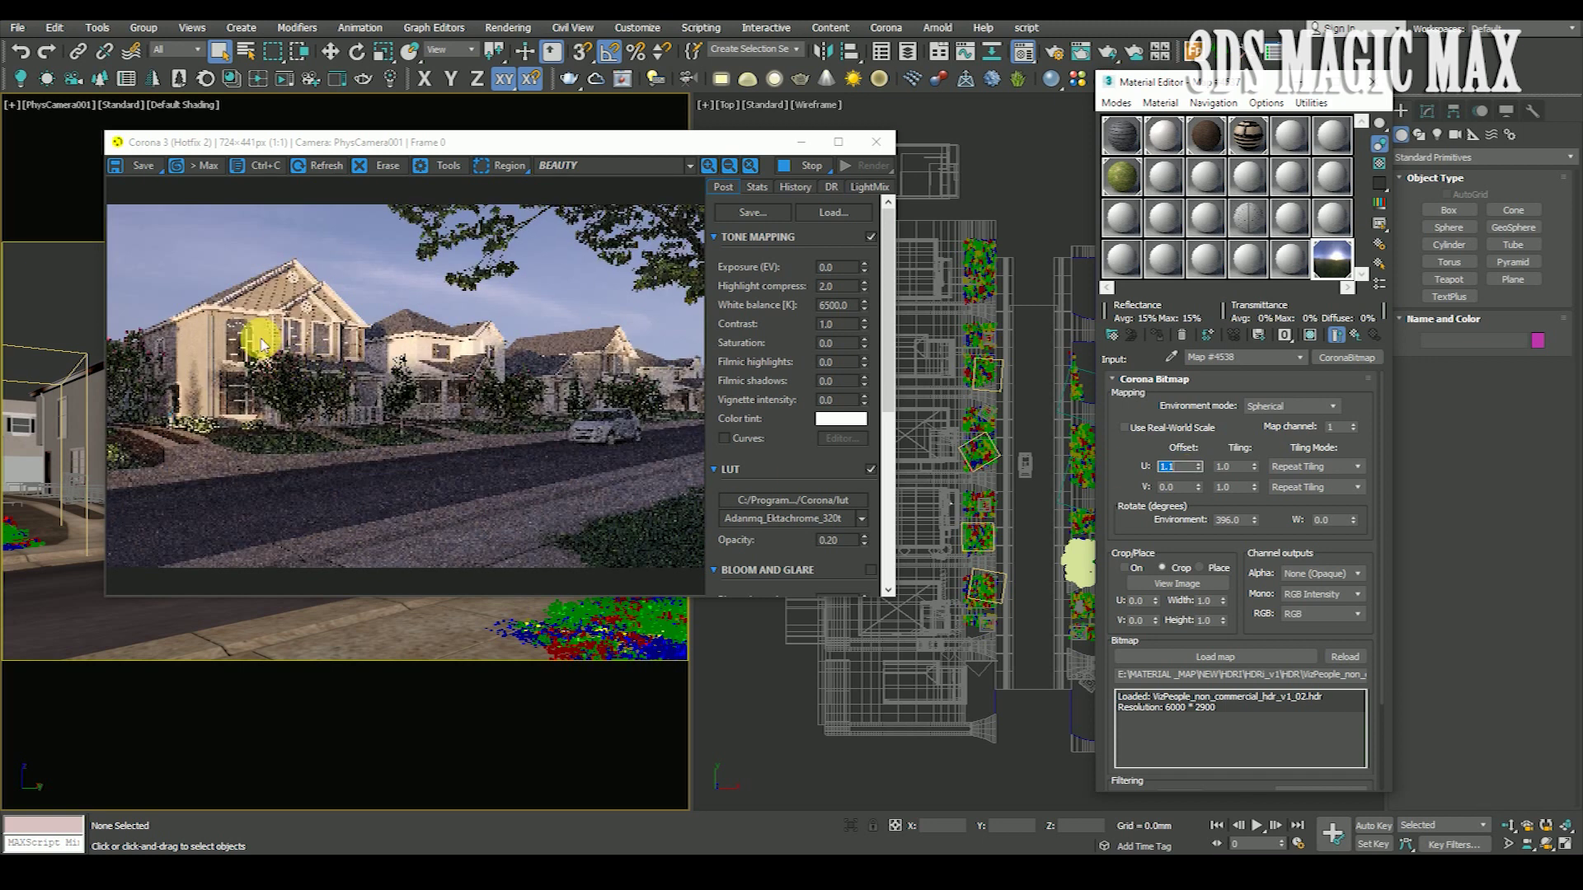
Settle the HDRI U offset at 1.2 (432° rotation).
{"action": "scroll", "coordinate": [258, 335], "scroll_direction": "up", "scroll_amount": 2}
{"action": "scroll", "coordinate": [494, 359], "scroll_direction": "down", "scroll_amount": 1}
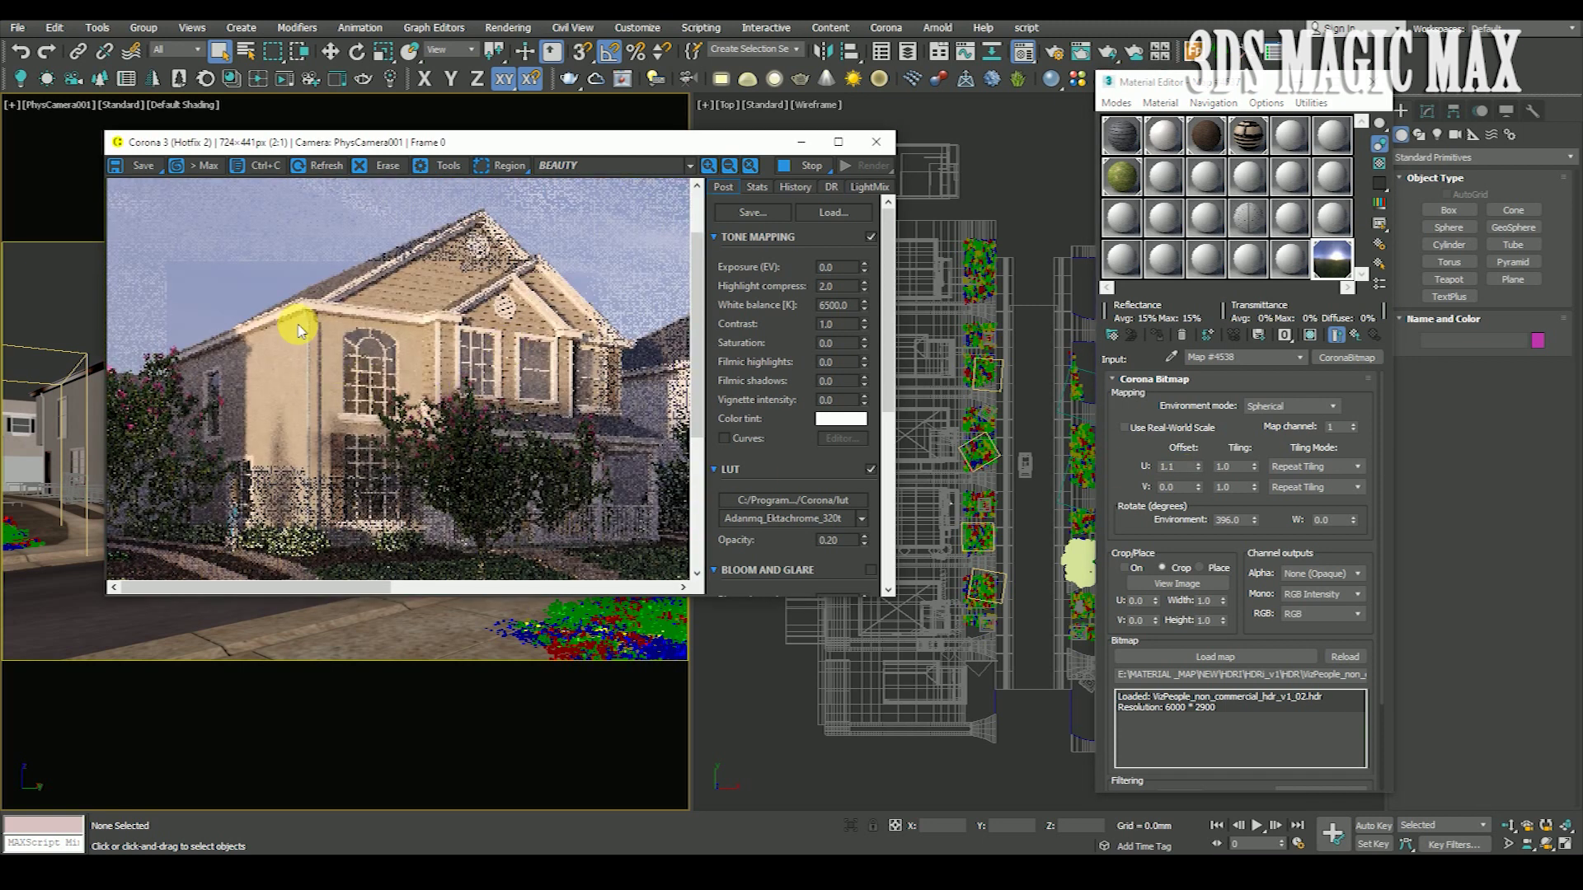
{"action": "scroll", "coordinate": [307, 328], "scroll_direction": "up", "scroll_amount": 1}
{"action": "scroll", "coordinate": [396, 325], "scroll_direction": "down", "scroll_amount": 2}
{"action": "double_click", "coordinate": [1188, 469]}
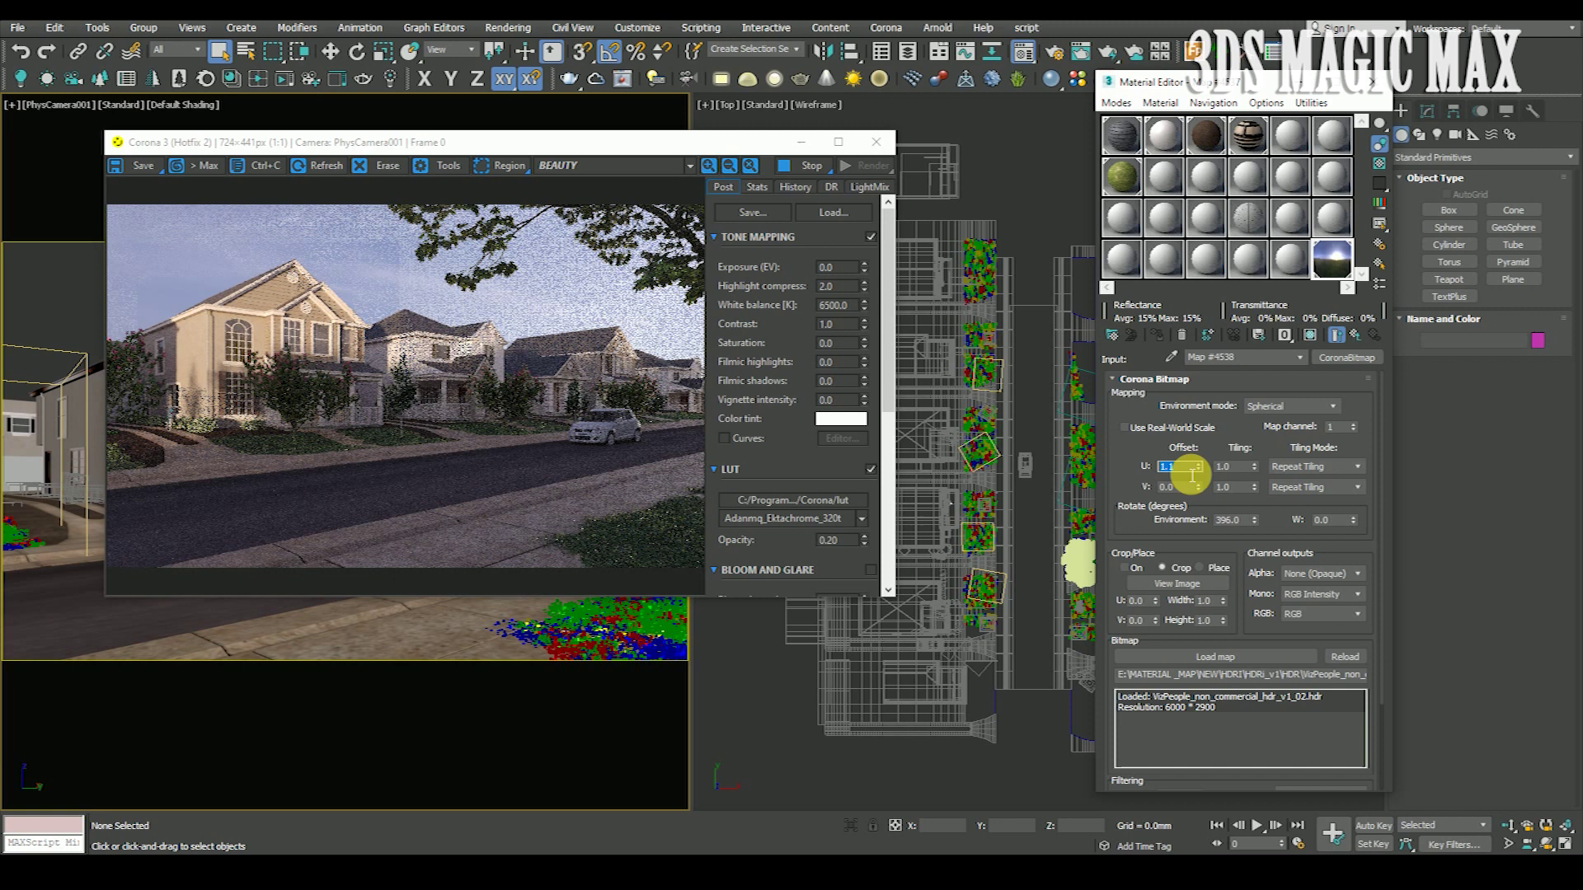
{"action": "type", "text": "1."}
{"action": "key", "text": "Return"}
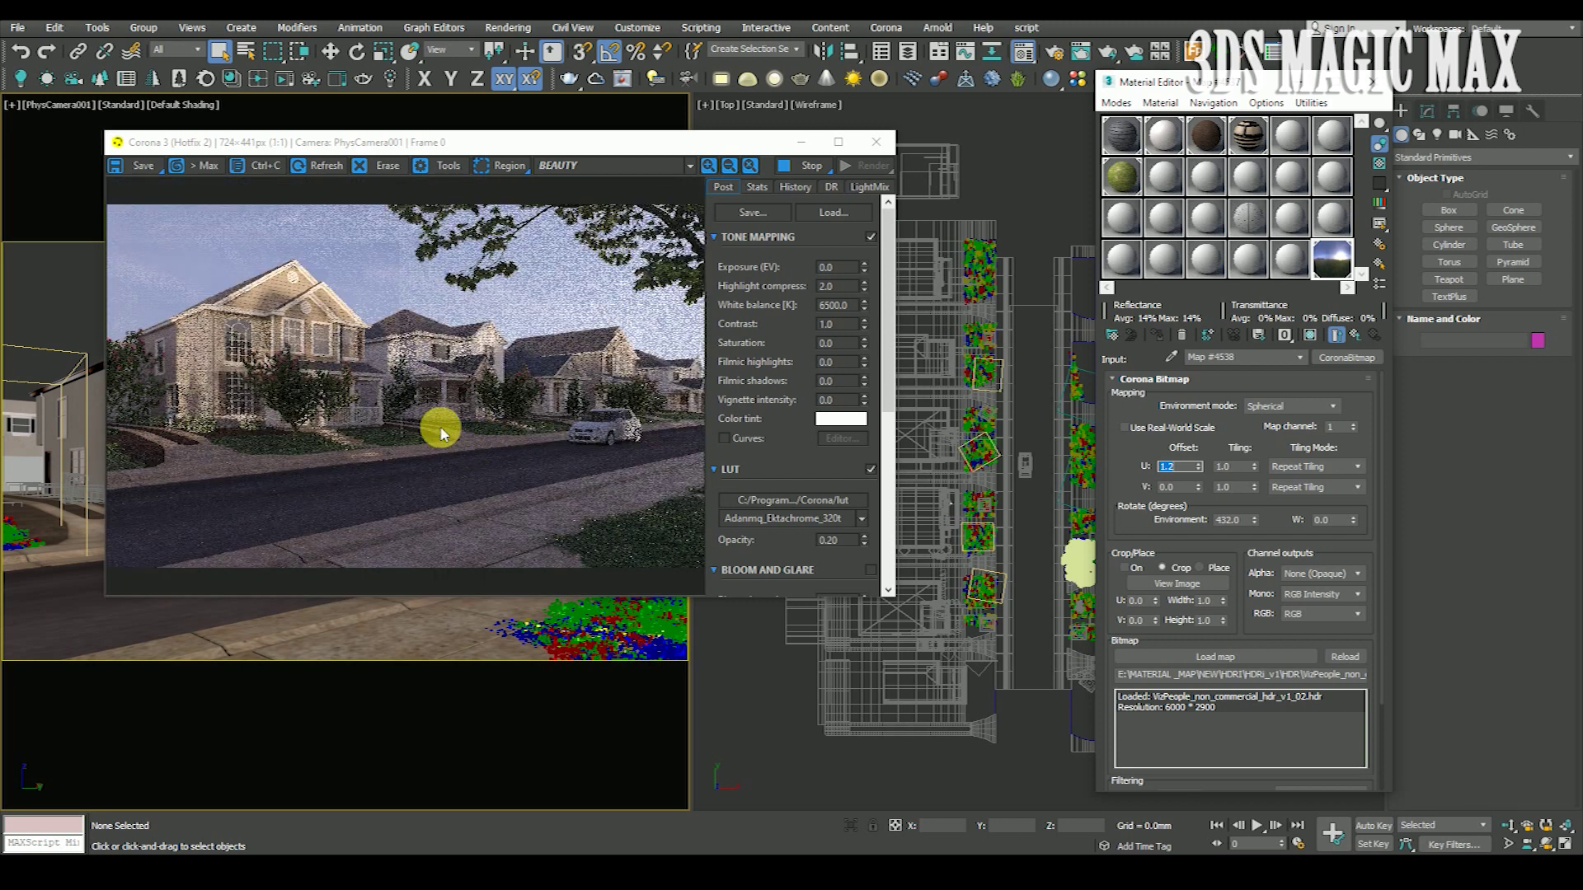
{"action": "scroll", "coordinate": [346, 311], "scroll_direction": "up", "scroll_amount": 2}
{"action": "scroll", "coordinate": [488, 357], "scroll_direction": "down", "scroll_amount": 1}
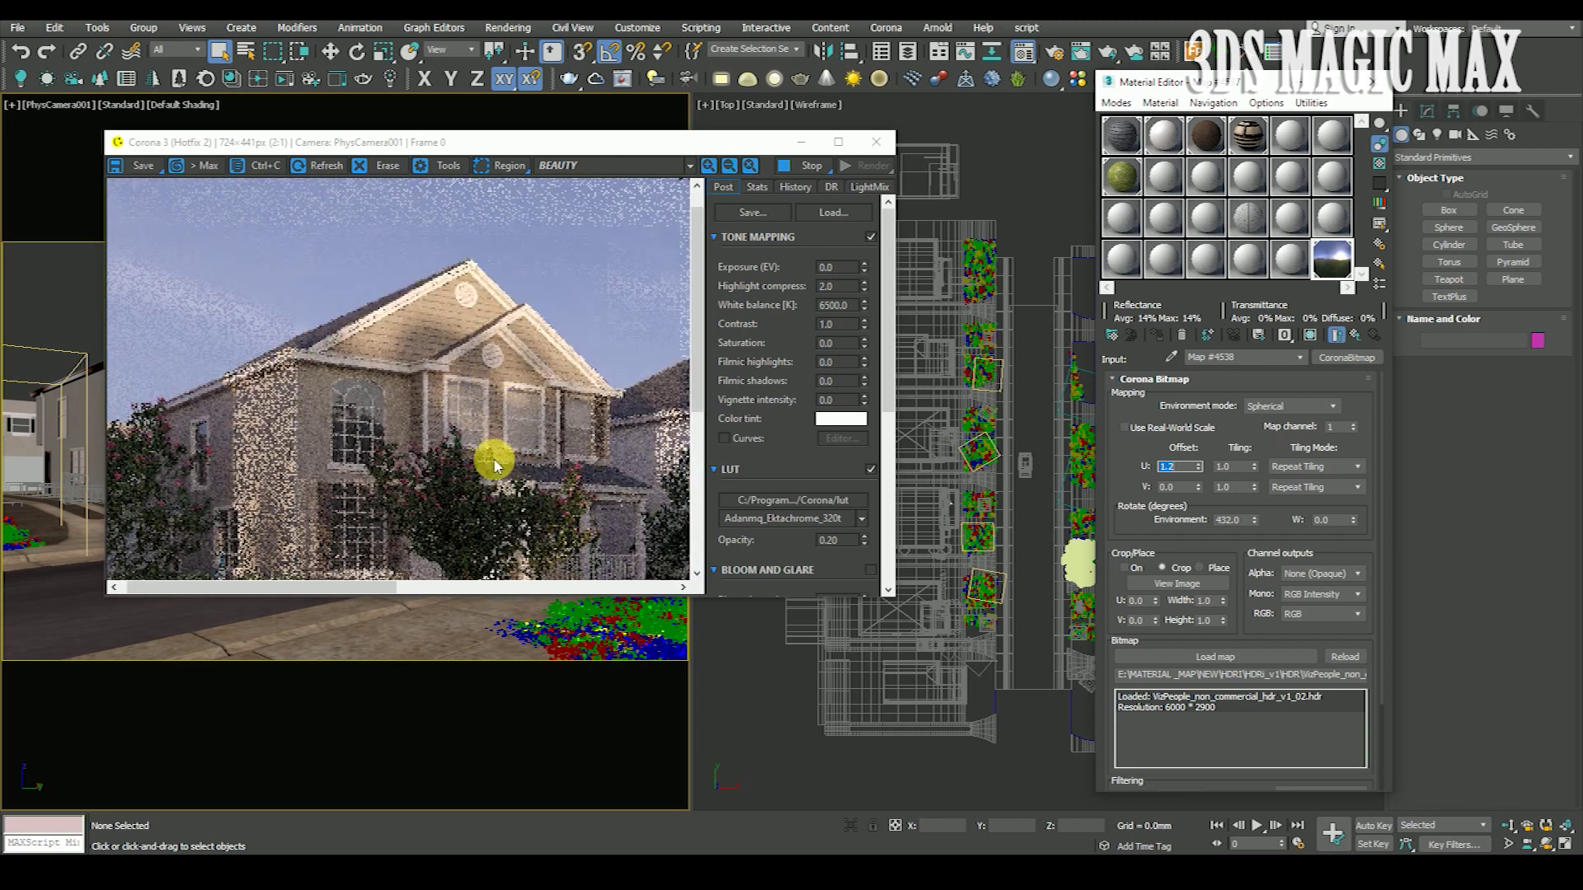
{"action": "scroll", "coordinate": [495, 464], "scroll_direction": "down", "scroll_amount": 1}
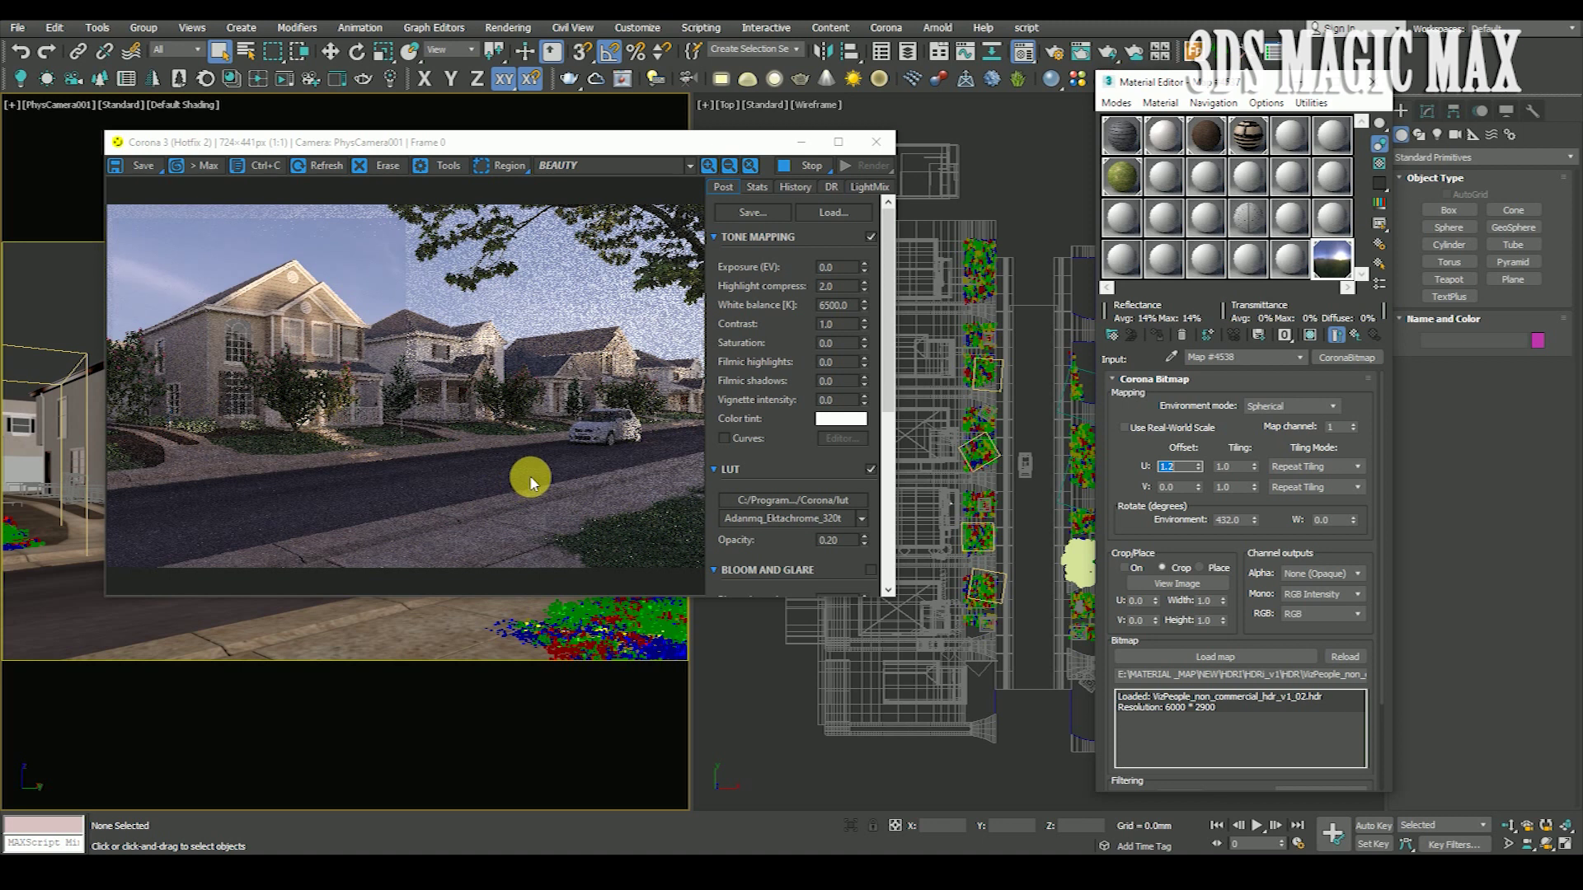
Return to the Corona Color Correct map and test gamma 0.7.
{"action": "left_click", "coordinate": [1134, 455]}
{"action": "left_click", "coordinate": [1354, 335]}
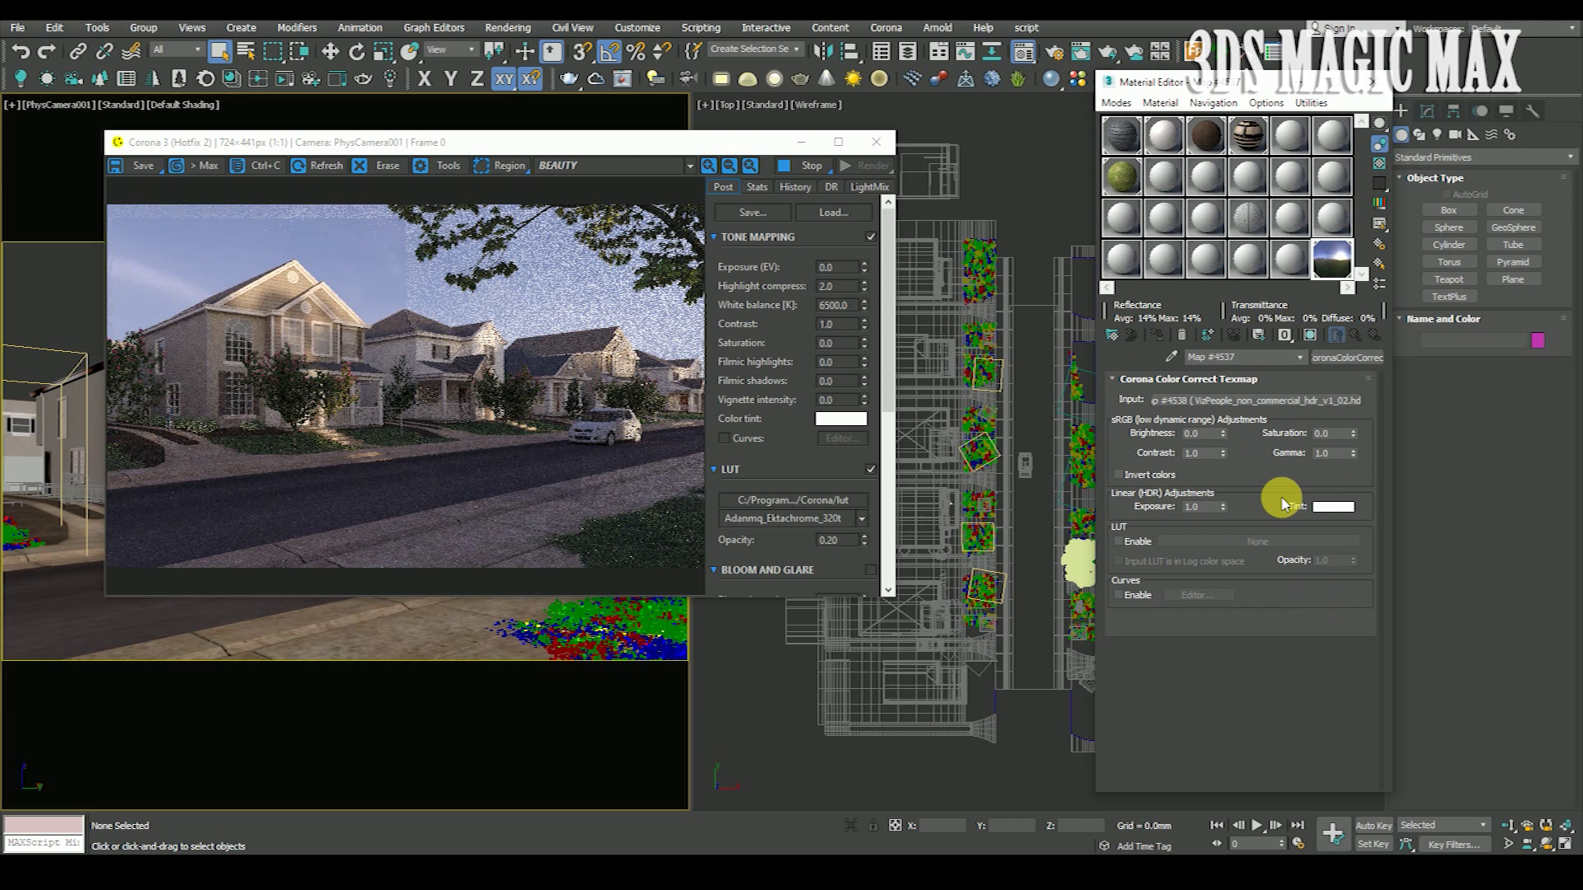
{"action": "double_click", "coordinate": [1344, 455]}
{"action": "type", "text": "0.7"}
{"action": "key", "text": "Return"}
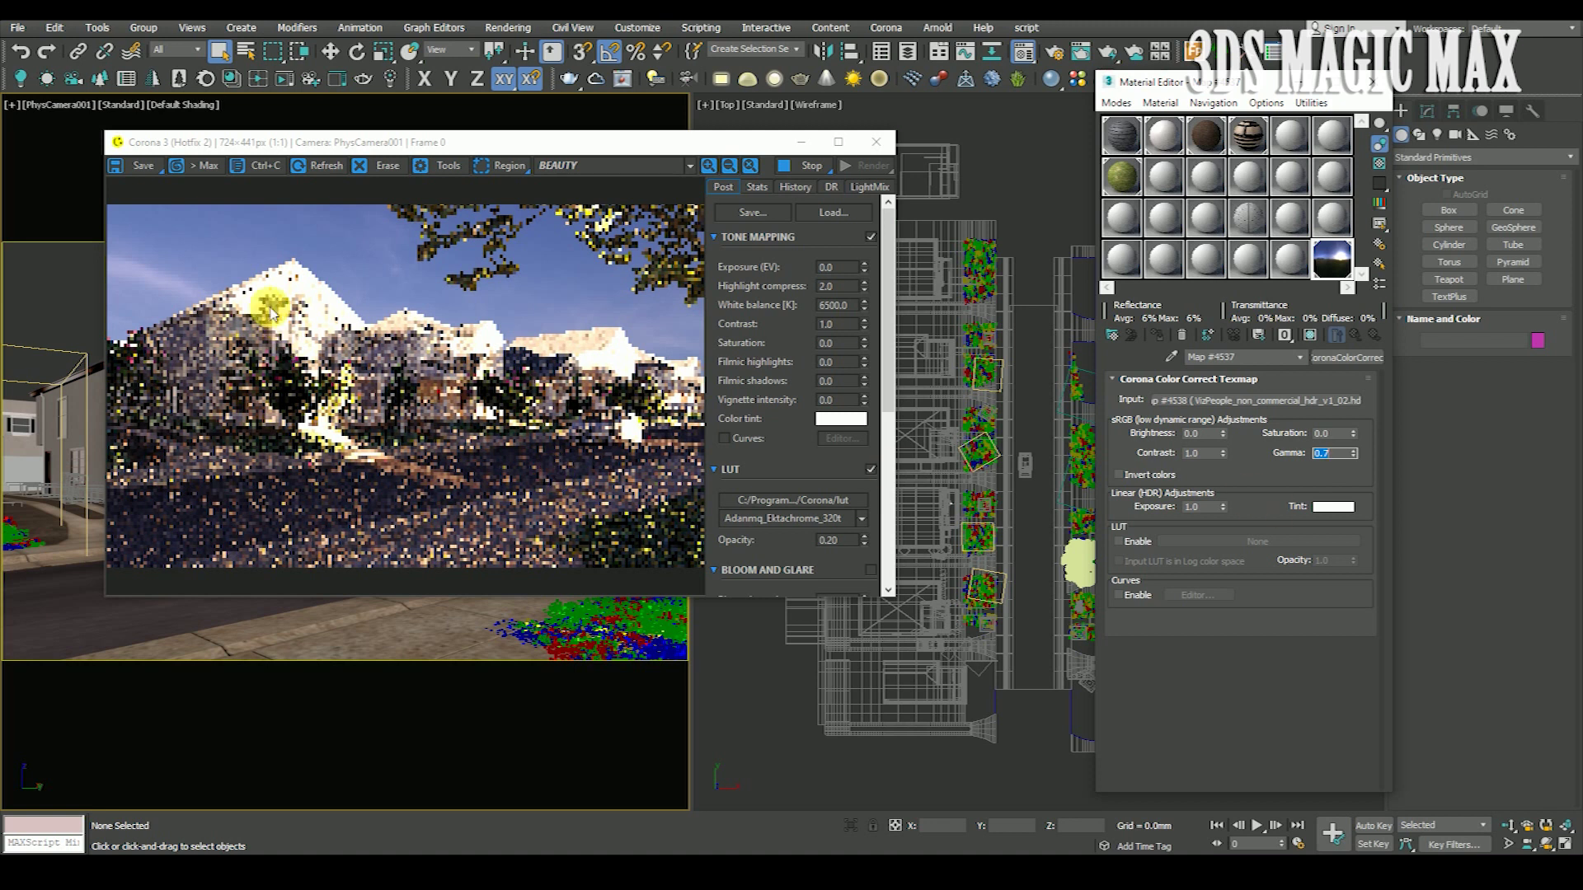
Test a gamma of 0.9 on the HDRI.
{"action": "scroll", "coordinate": [366, 327], "scroll_direction": "up", "scroll_amount": 1}
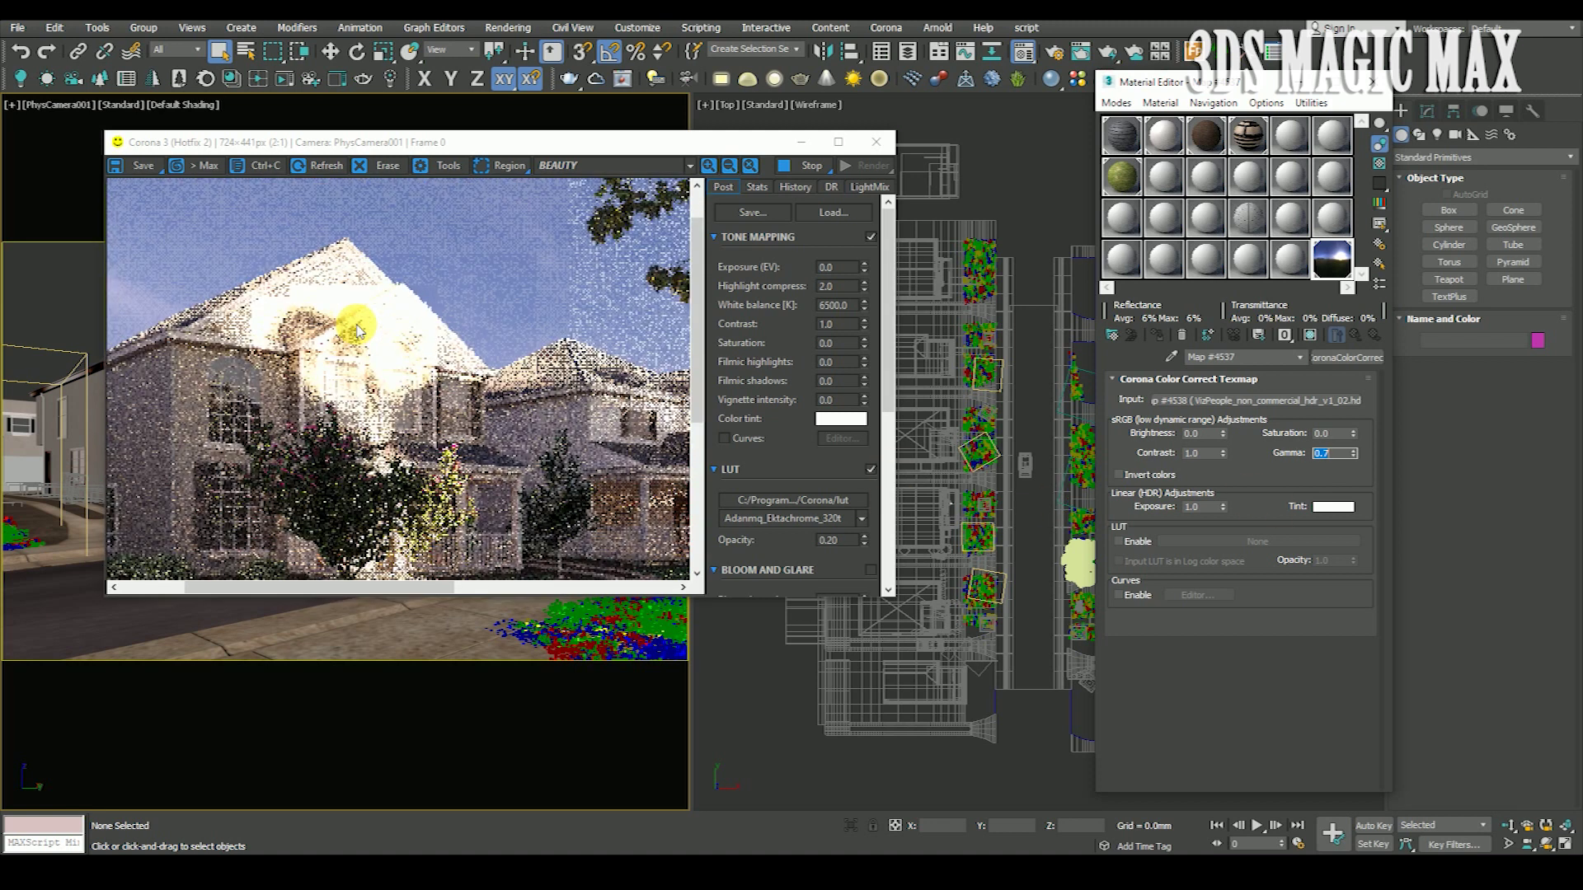
{"action": "scroll", "coordinate": [398, 409], "scroll_direction": "down", "scroll_amount": 1}
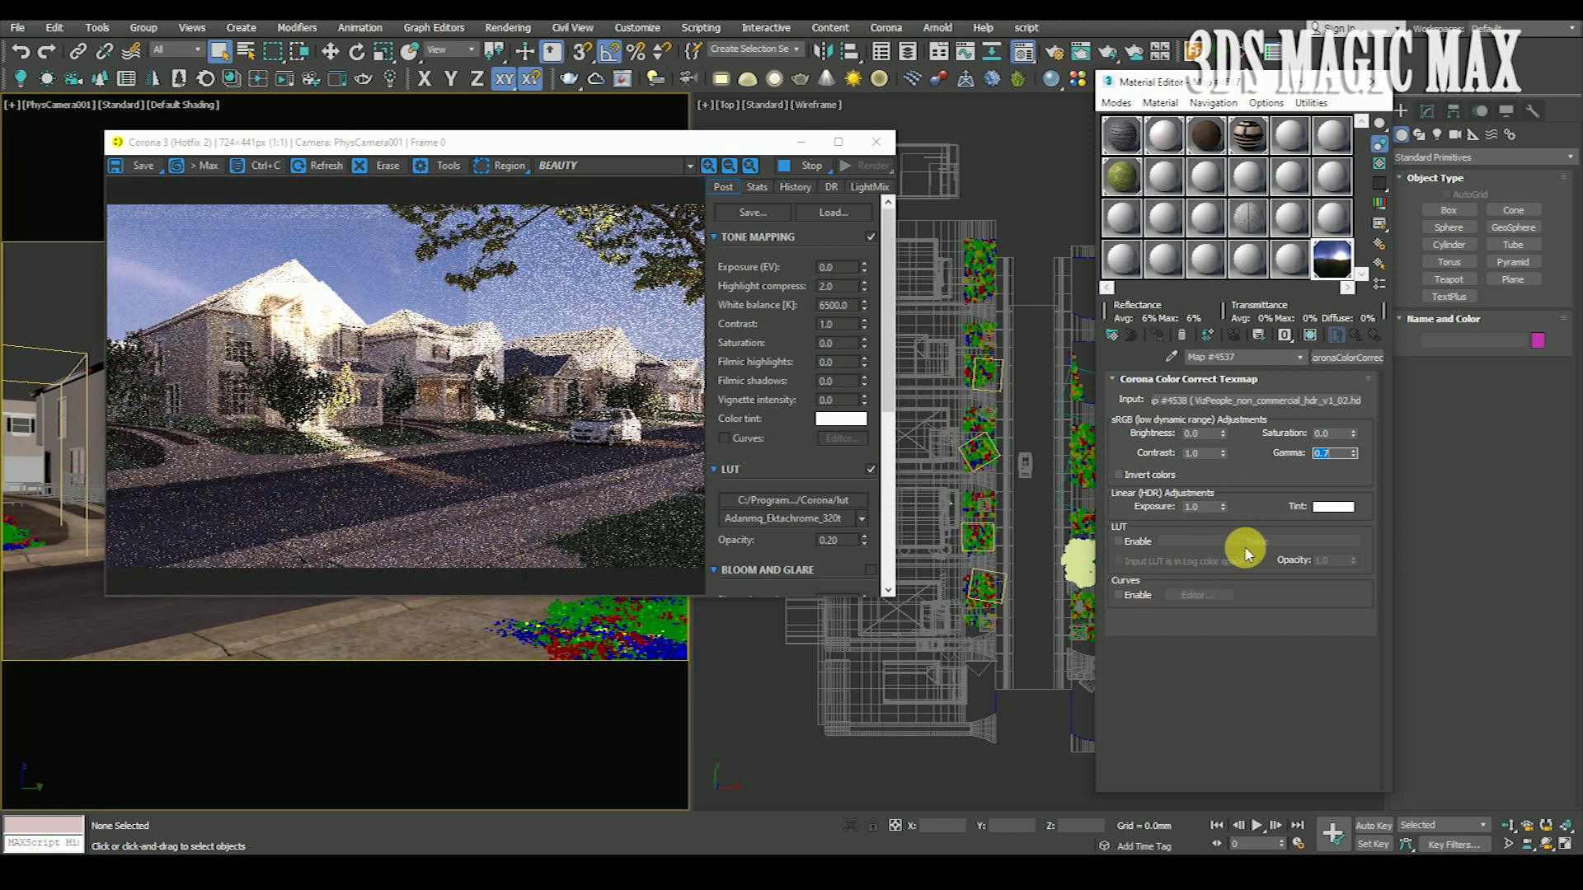
{"action": "type", "text": "0.9"}
{"action": "key", "text": "Return"}
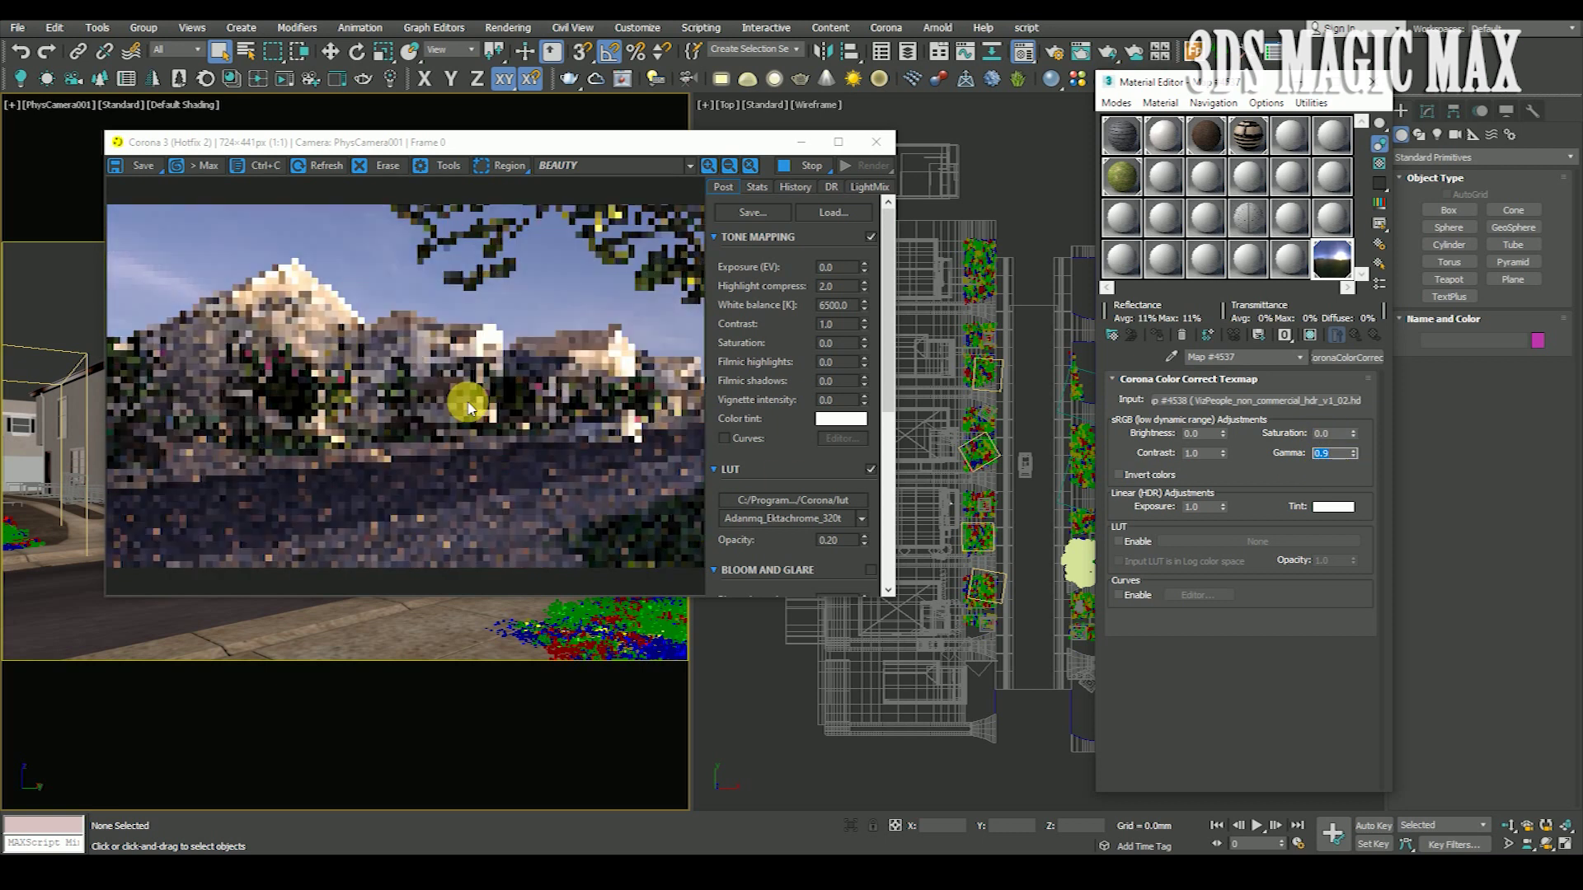
Restore the HDRI colour-correction gamma to 1.0.
{"action": "scroll", "coordinate": [309, 308], "scroll_direction": "up", "scroll_amount": 1}
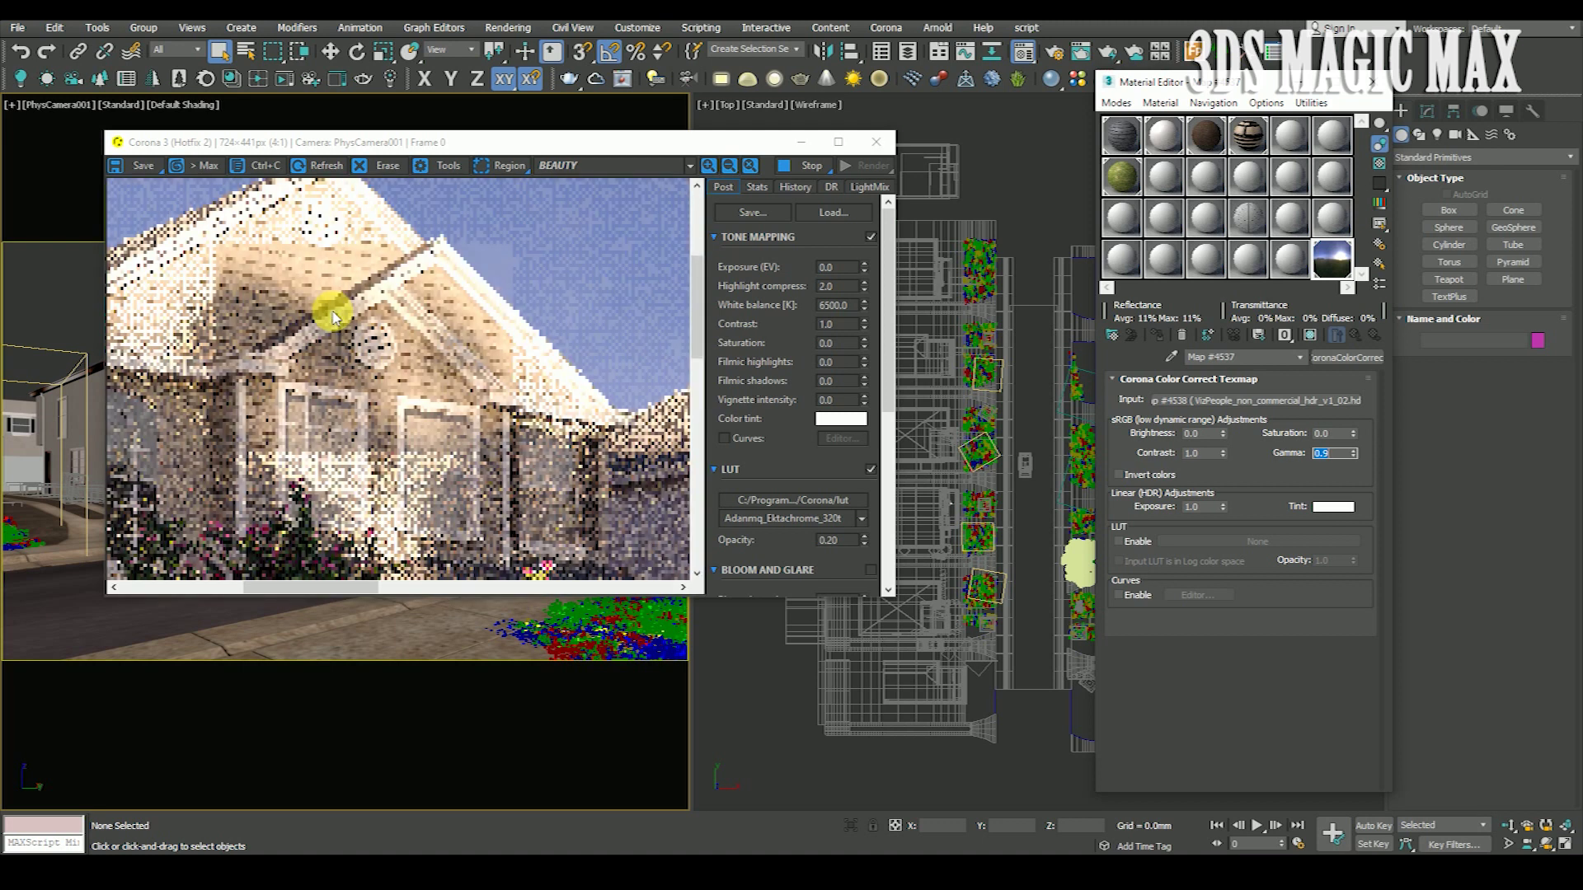
{"action": "scroll", "coordinate": [346, 351], "scroll_direction": "down", "scroll_amount": 1}
{"action": "scroll", "coordinate": [492, 348], "scroll_direction": "up", "scroll_amount": 2}
{"action": "scroll", "coordinate": [486, 344], "scroll_direction": "down", "scroll_amount": 2}
{"action": "scroll", "coordinate": [494, 346], "scroll_direction": "down", "scroll_amount": 1}
{"action": "scroll", "coordinate": [566, 399], "scroll_direction": "down", "scroll_amount": 1}
{"action": "scroll", "coordinate": [631, 371], "scroll_direction": "up", "scroll_amount": 3}
{"action": "scroll", "coordinate": [630, 371], "scroll_direction": "down", "scroll_amount": 1}
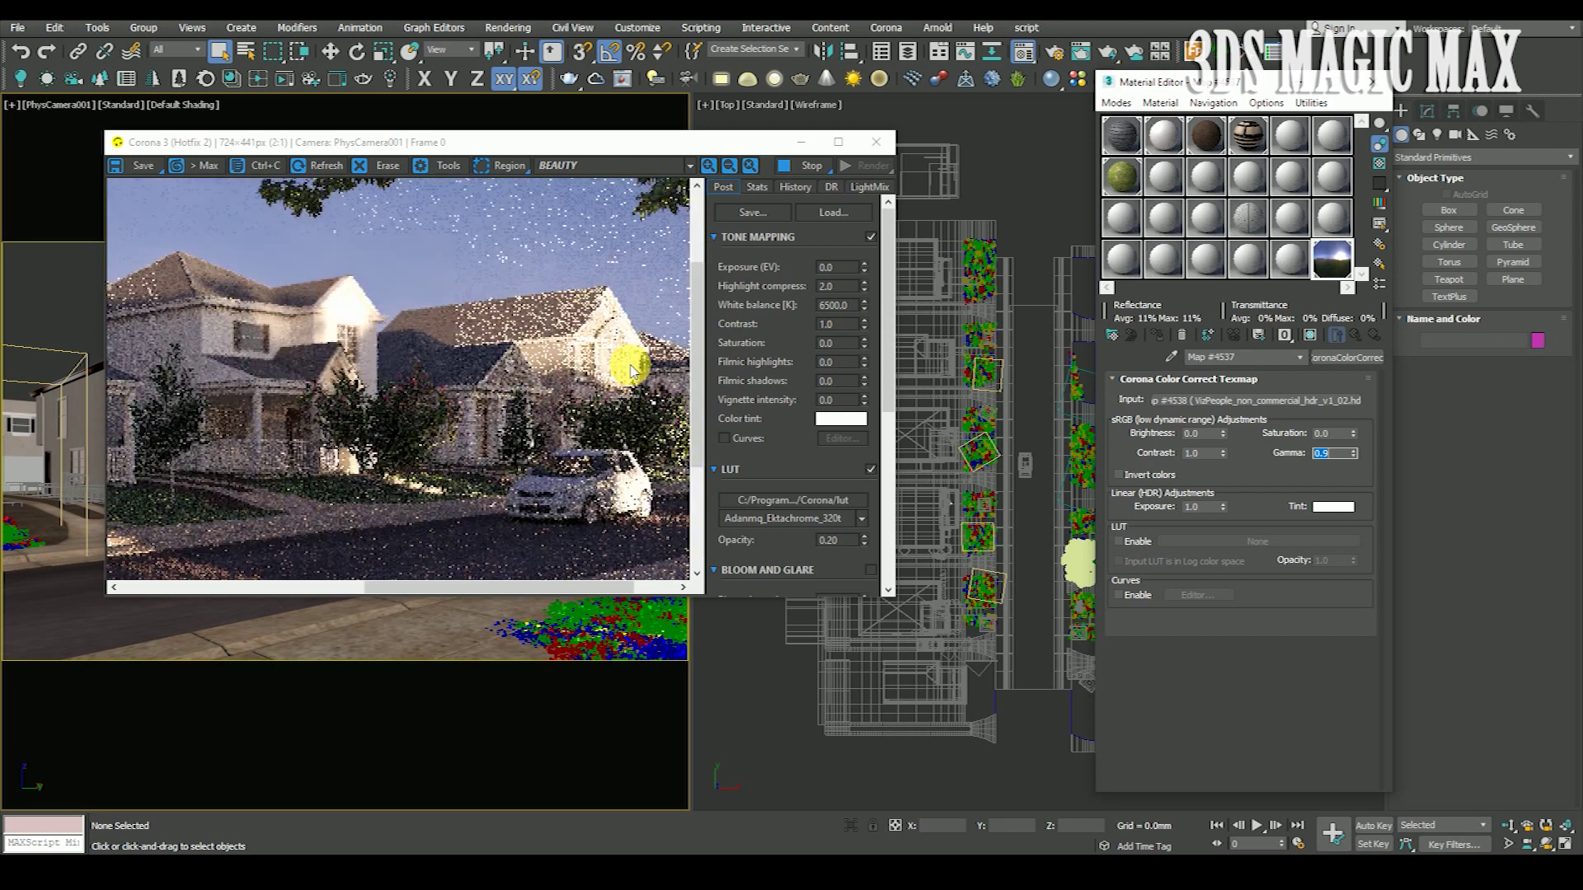
{"action": "scroll", "coordinate": [622, 354], "scroll_direction": "down", "scroll_amount": 1}
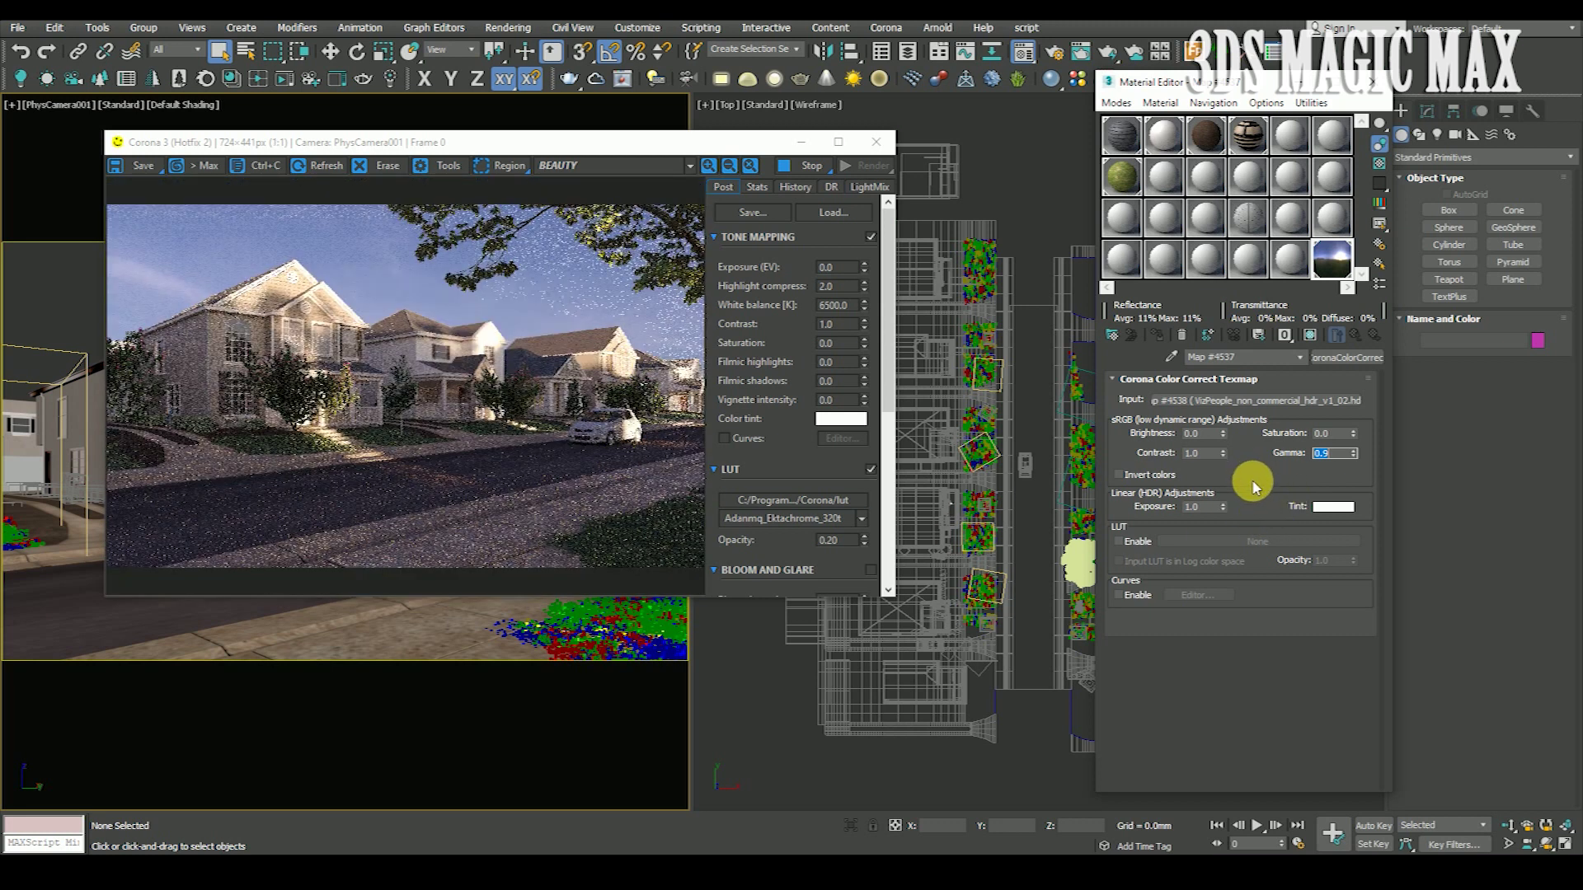
{"action": "scroll", "coordinate": [322, 301], "scroll_direction": "up", "scroll_amount": 2}
{"action": "scroll", "coordinate": [342, 293], "scroll_direction": "down", "scroll_amount": 1}
{"action": "scroll", "coordinate": [469, 416], "scroll_direction": "down", "scroll_amount": 1}
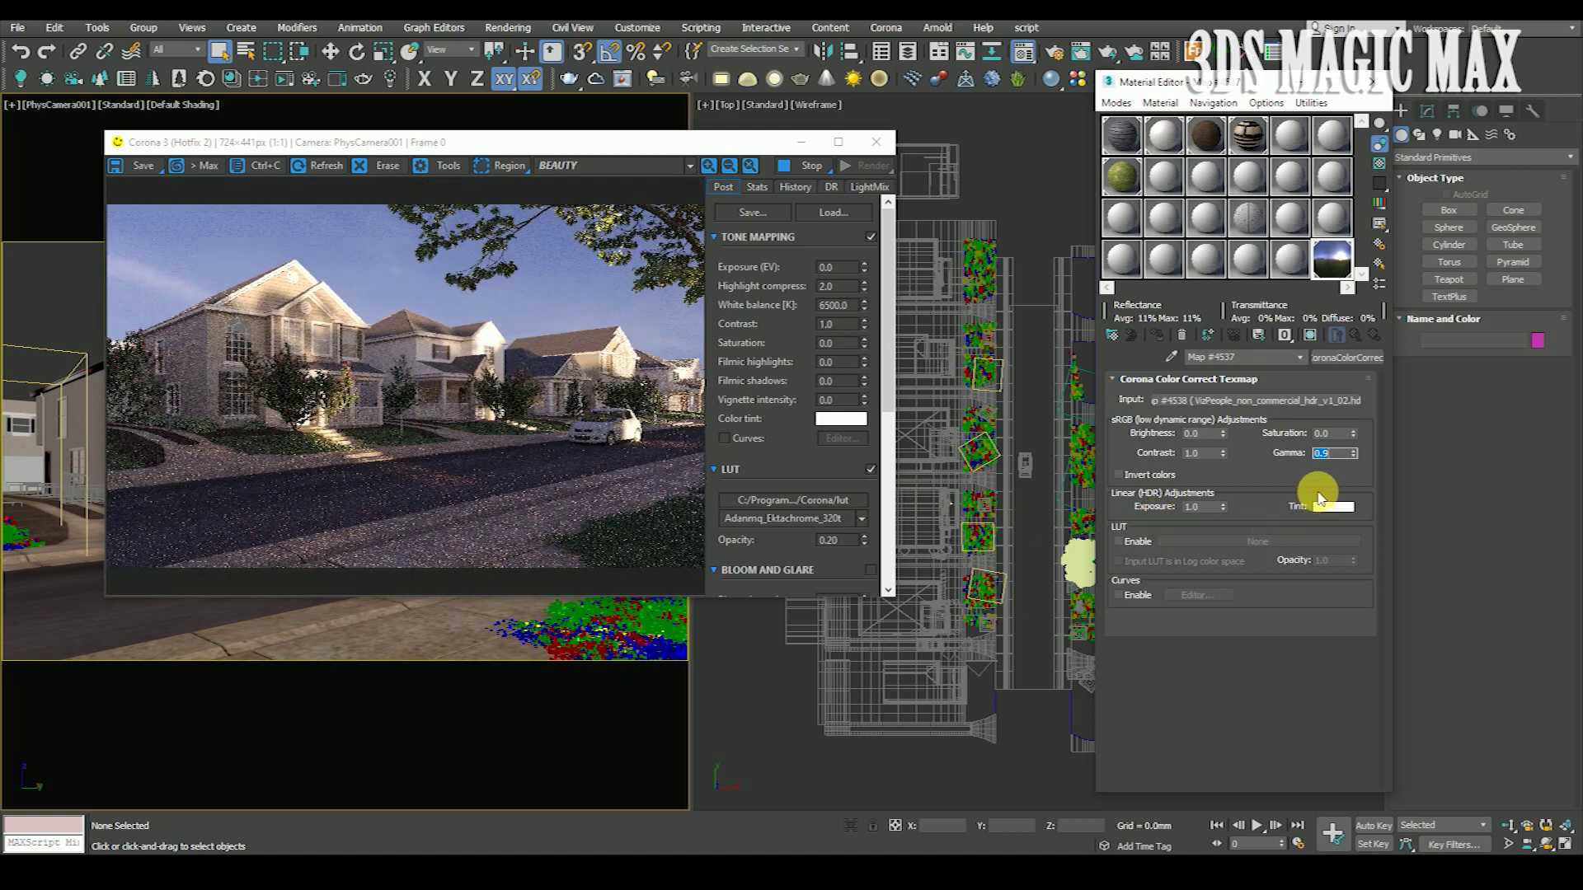
{"action": "type", "text": "1"}
{"action": "key", "text": "Return"}
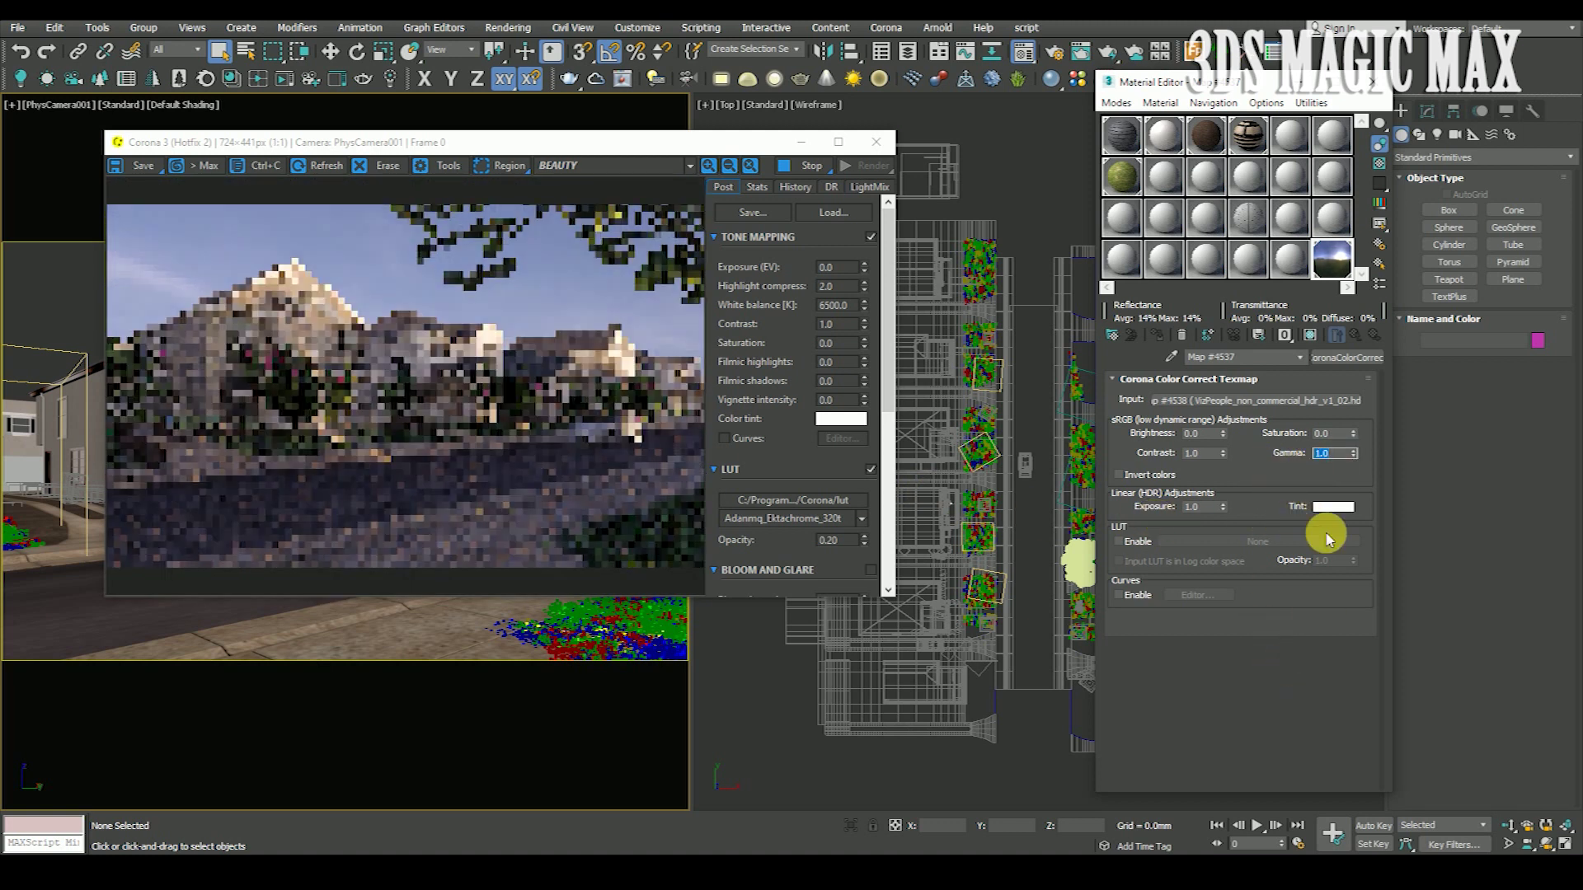
Close the material editor.
{"action": "scroll", "coordinate": [300, 283], "scroll_direction": "up", "scroll_amount": 1}
{"action": "scroll", "coordinate": [349, 388], "scroll_direction": "down", "scroll_amount": 1}
{"action": "scroll", "coordinate": [551, 461], "scroll_direction": "up", "scroll_amount": 1}
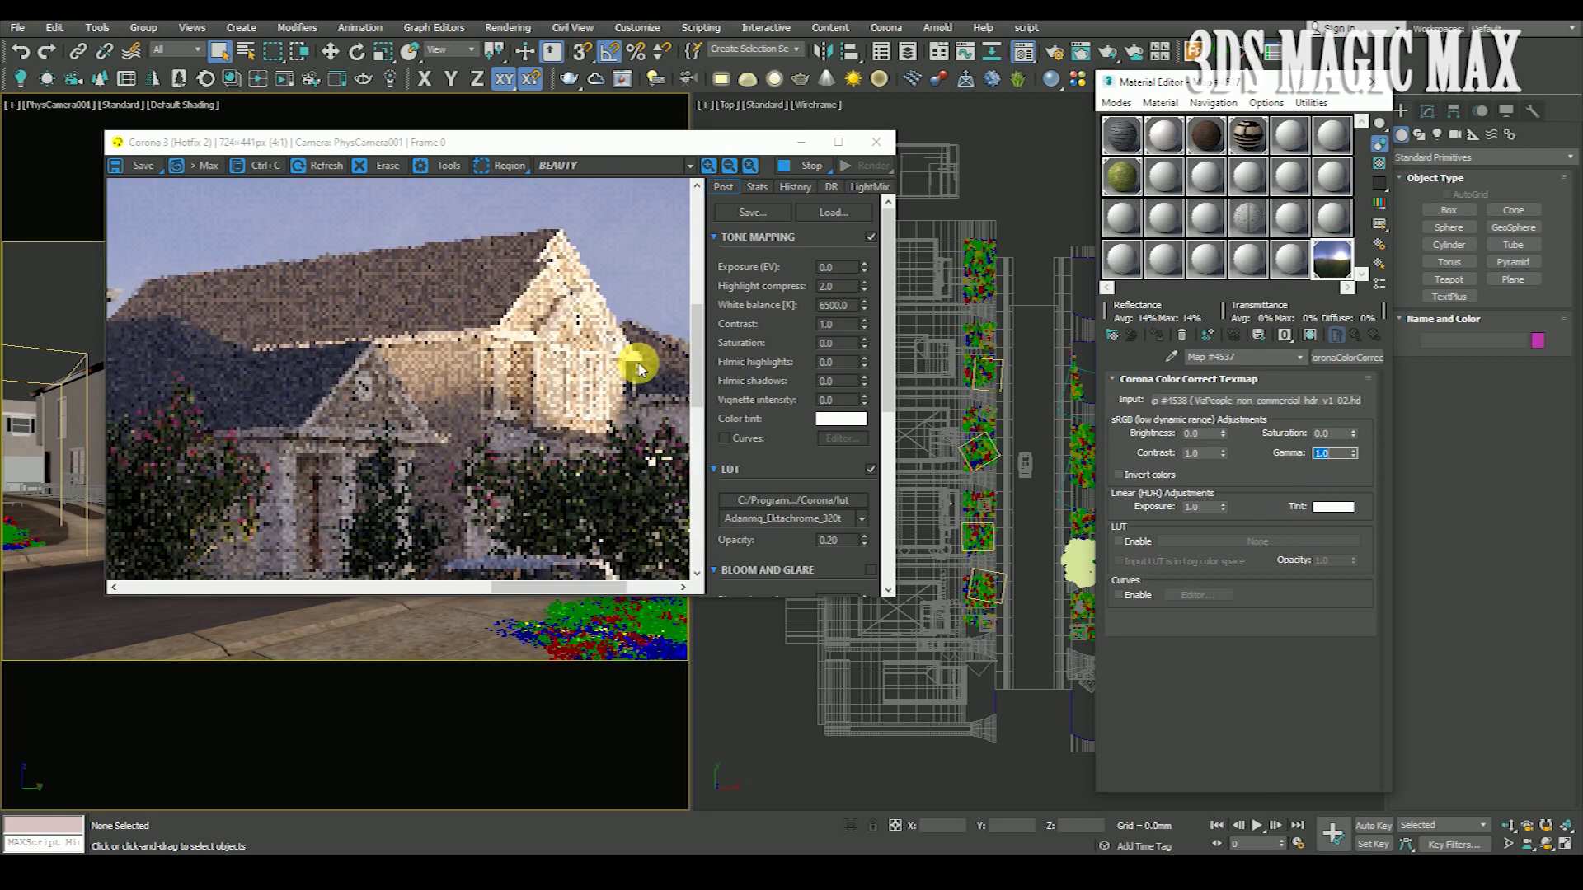
{"action": "scroll", "coordinate": [503, 375], "scroll_direction": "down", "scroll_amount": 1}
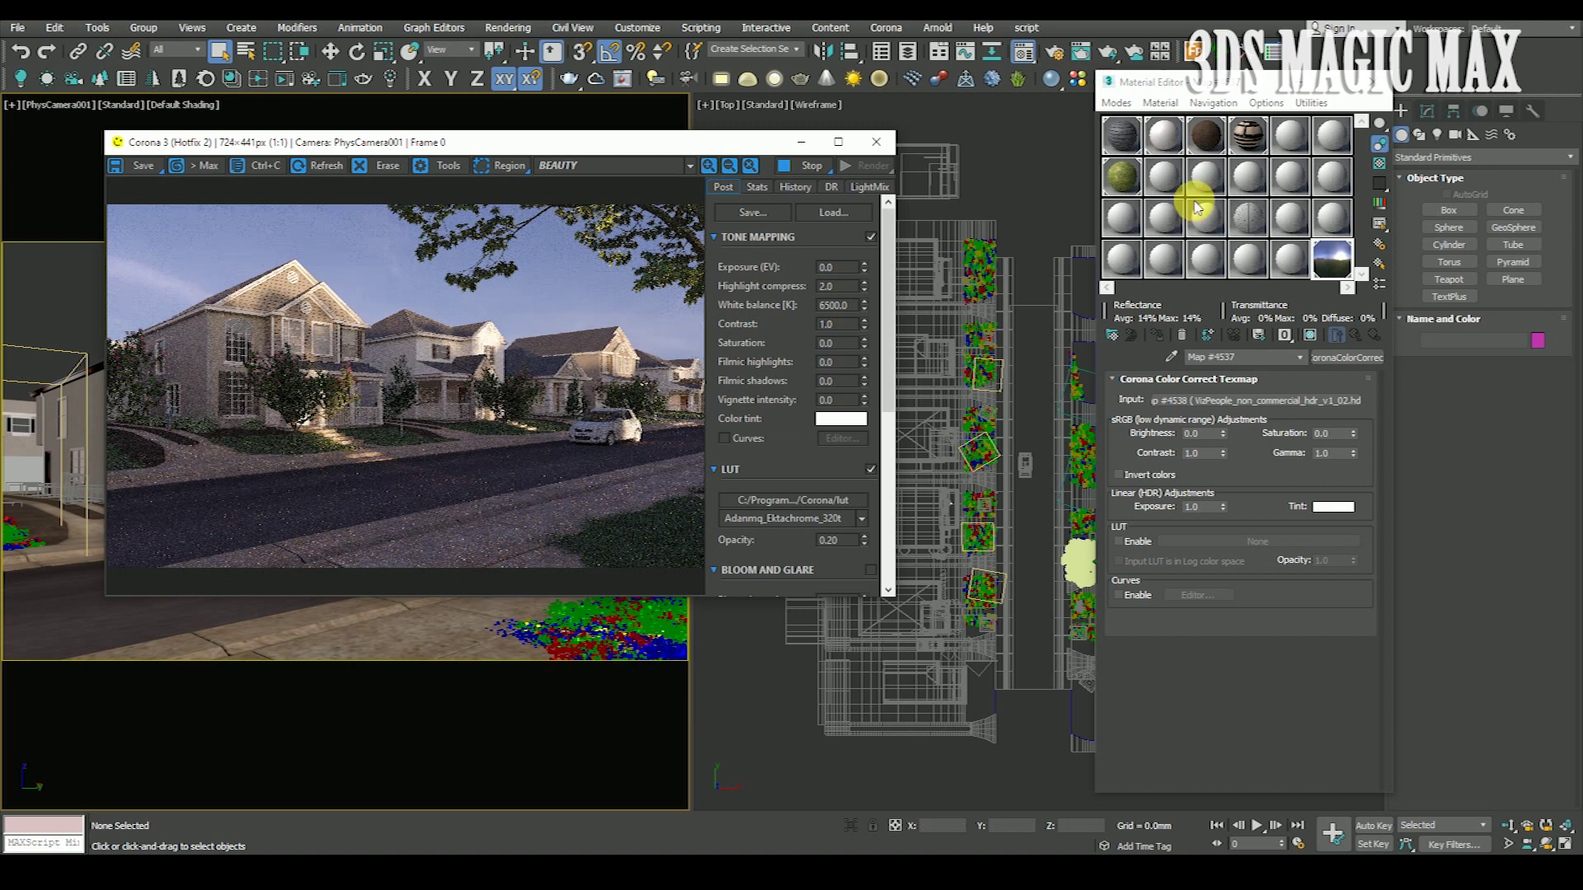
{"action": "left_click", "coordinate": [1372, 82]}
Move the house1 group down-right in the Top view plan.
{"action": "middle_click_drag", "start_coordinate": [1142, 453], "coordinate": [1194, 433]}
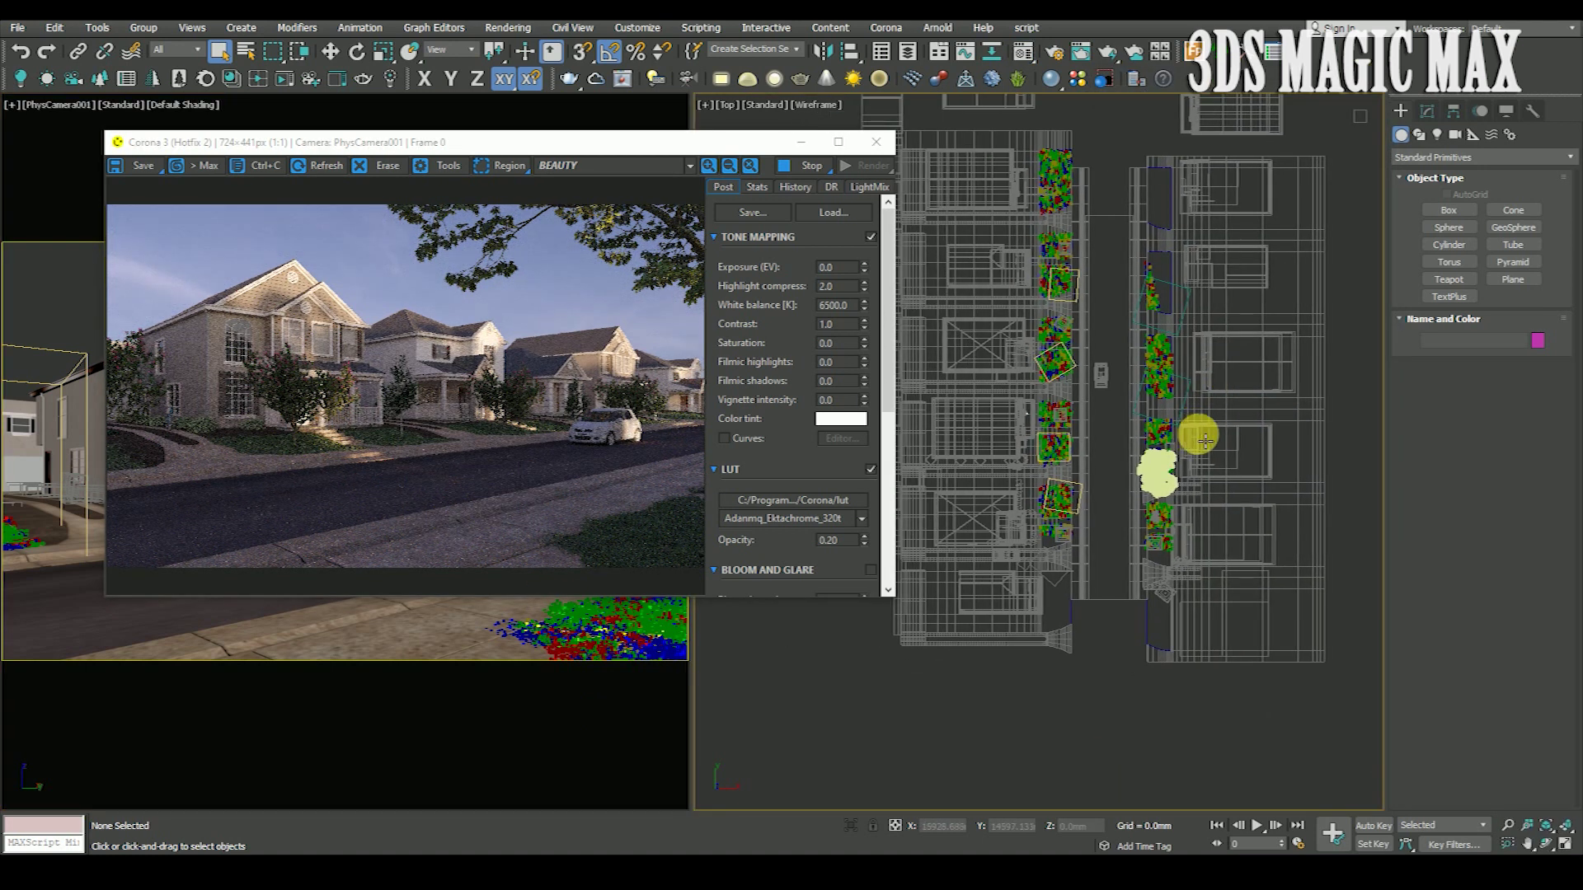
{"action": "left_click", "coordinate": [1204, 425]}
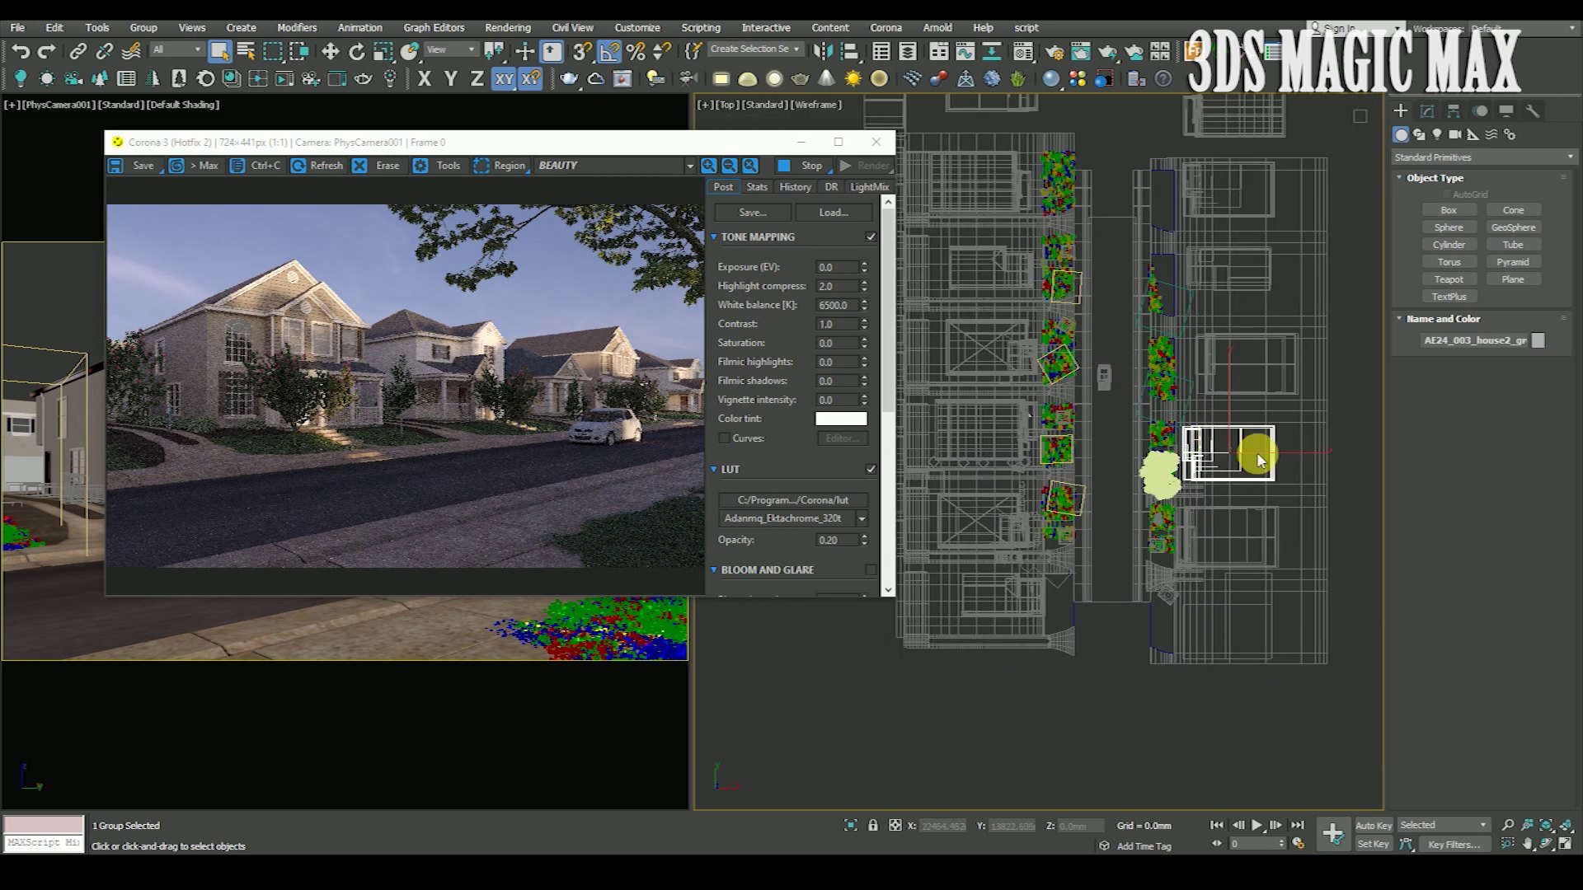
{"action": "left_click", "coordinate": [330, 51]}
{"action": "mouse_move", "coordinate": [1220, 462]}
{"action": "middle_mouse_down"}
{"action": "mouse_move", "coordinate": [1078, 459]}
{"action": "mouse_move", "coordinate": [1106, 445]}
{"action": "middle_mouse_up"}
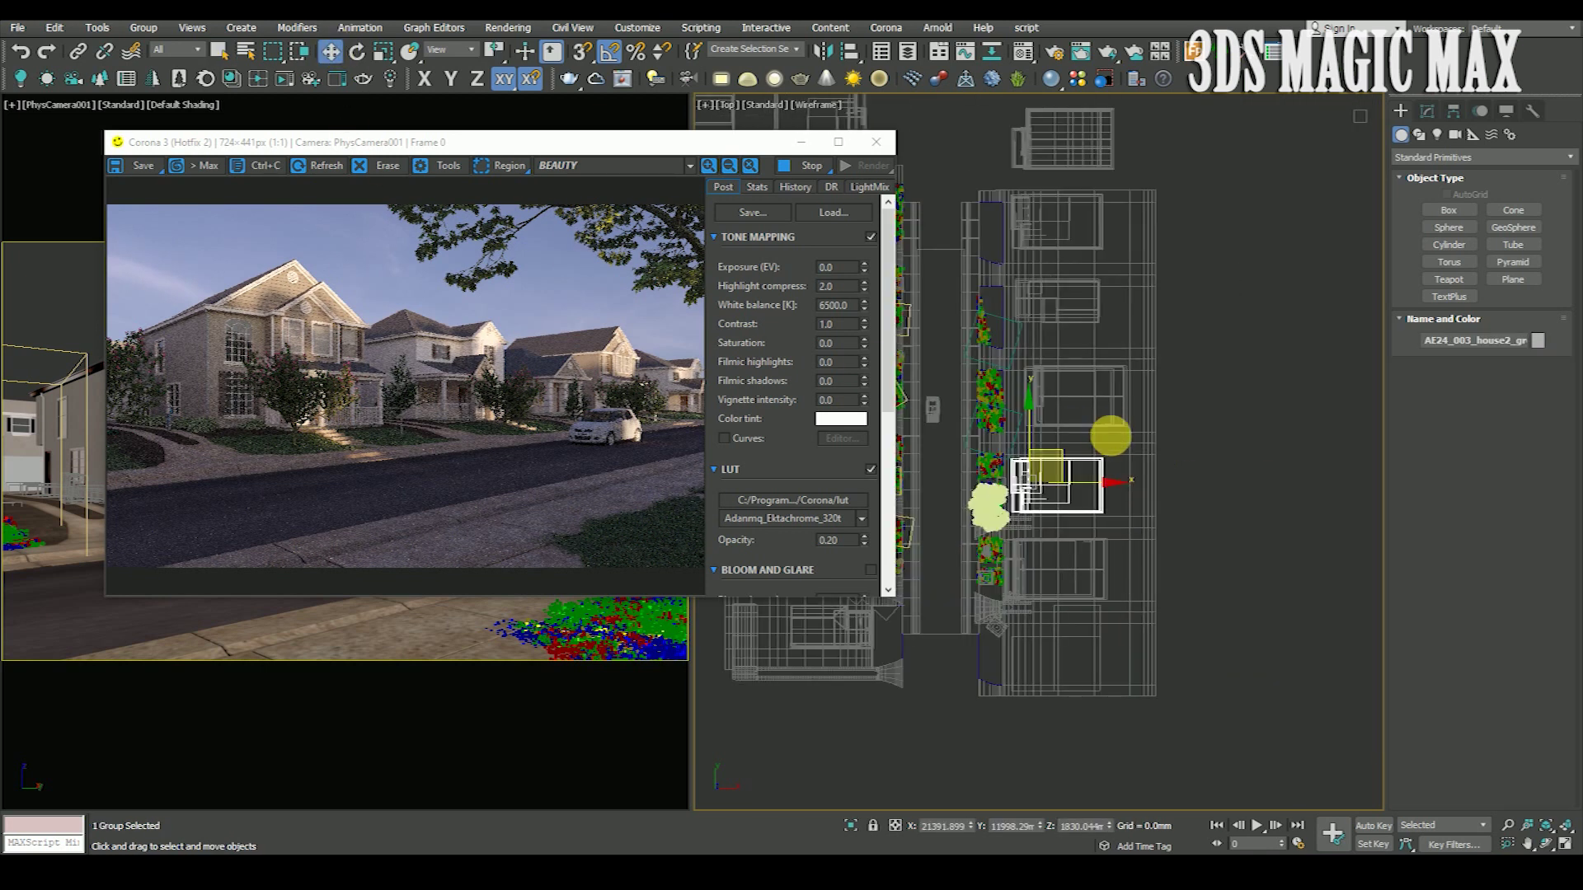
{"action": "left_click", "coordinate": [1123, 427]}
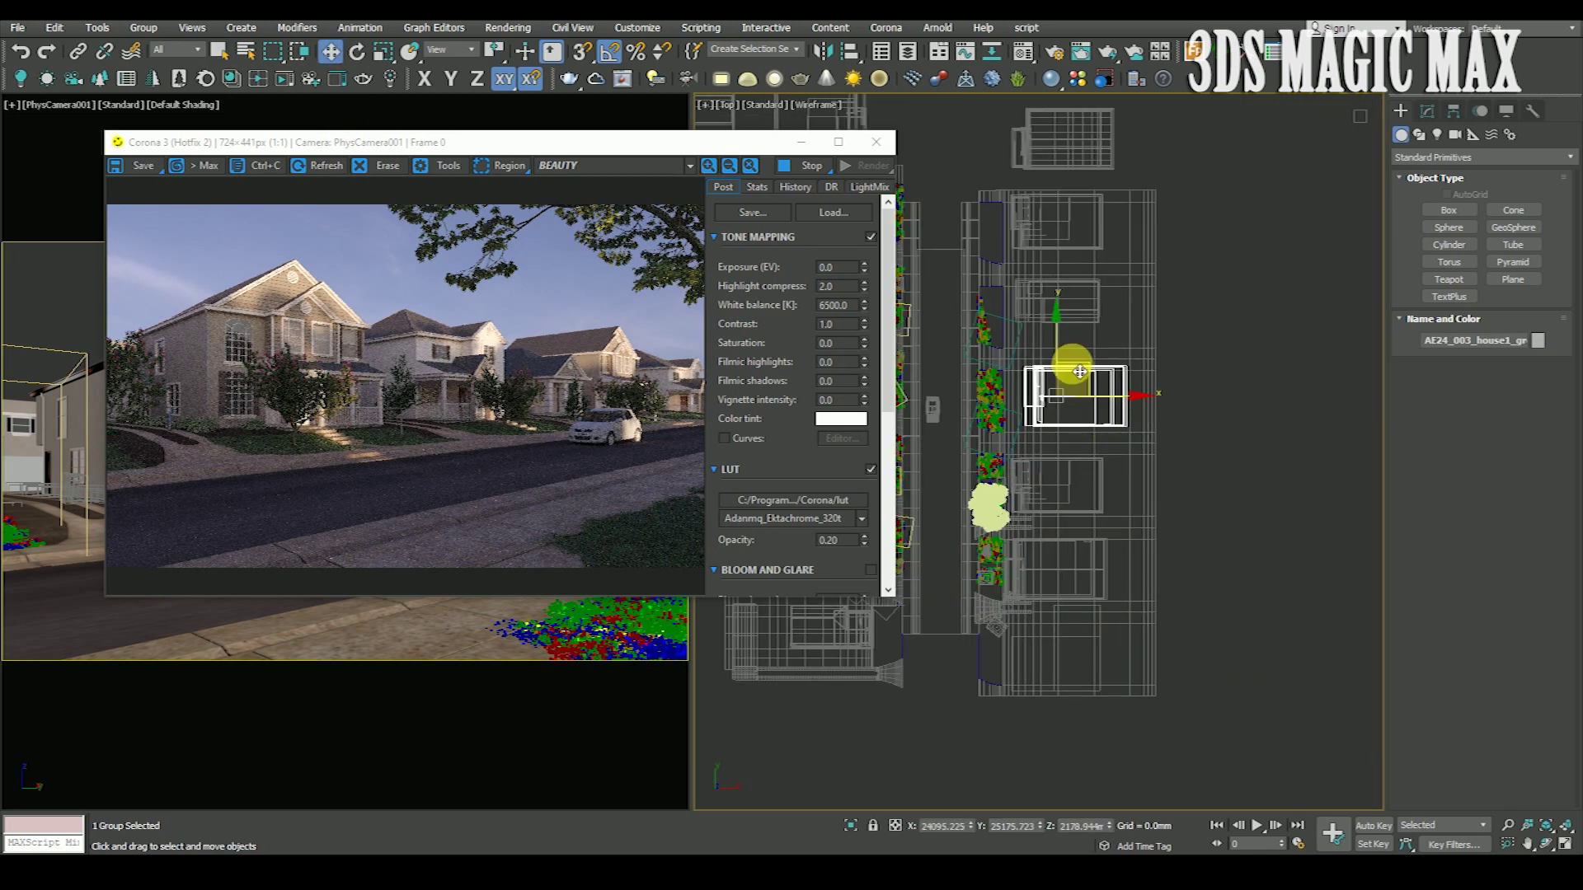
{"action": "left_click_drag", "start_coordinate": [1067, 367], "coordinate": [1214, 547]}
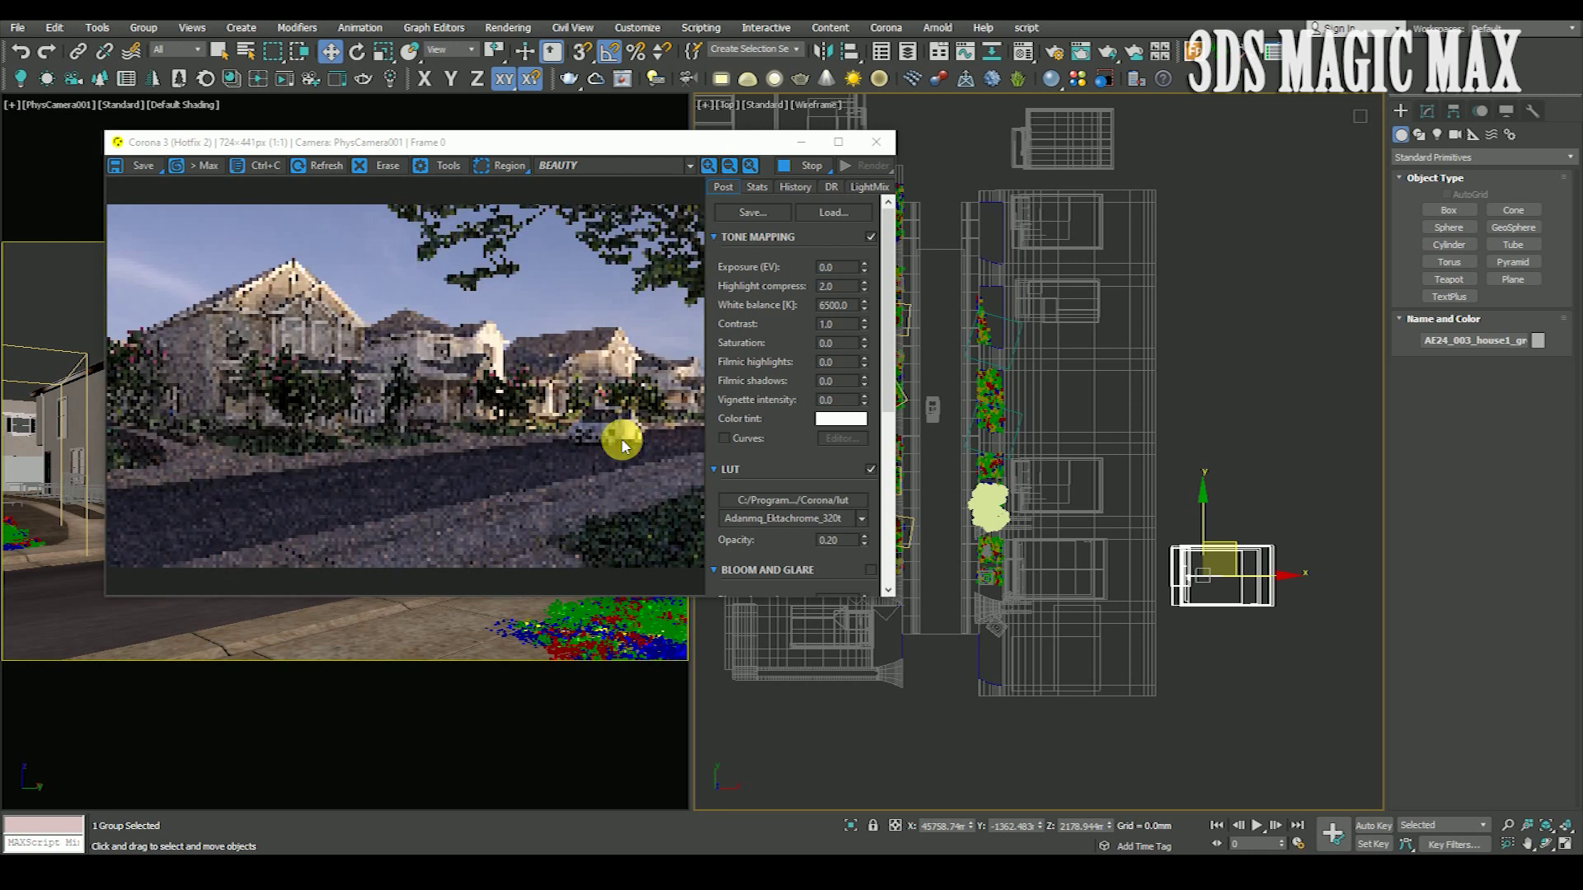
Move the house2 group down-right in the plan.
{"action": "scroll", "coordinate": [589, 410], "scroll_direction": "up", "scroll_amount": 1}
{"action": "scroll", "coordinate": [589, 410], "scroll_direction": "down", "scroll_amount": 1}
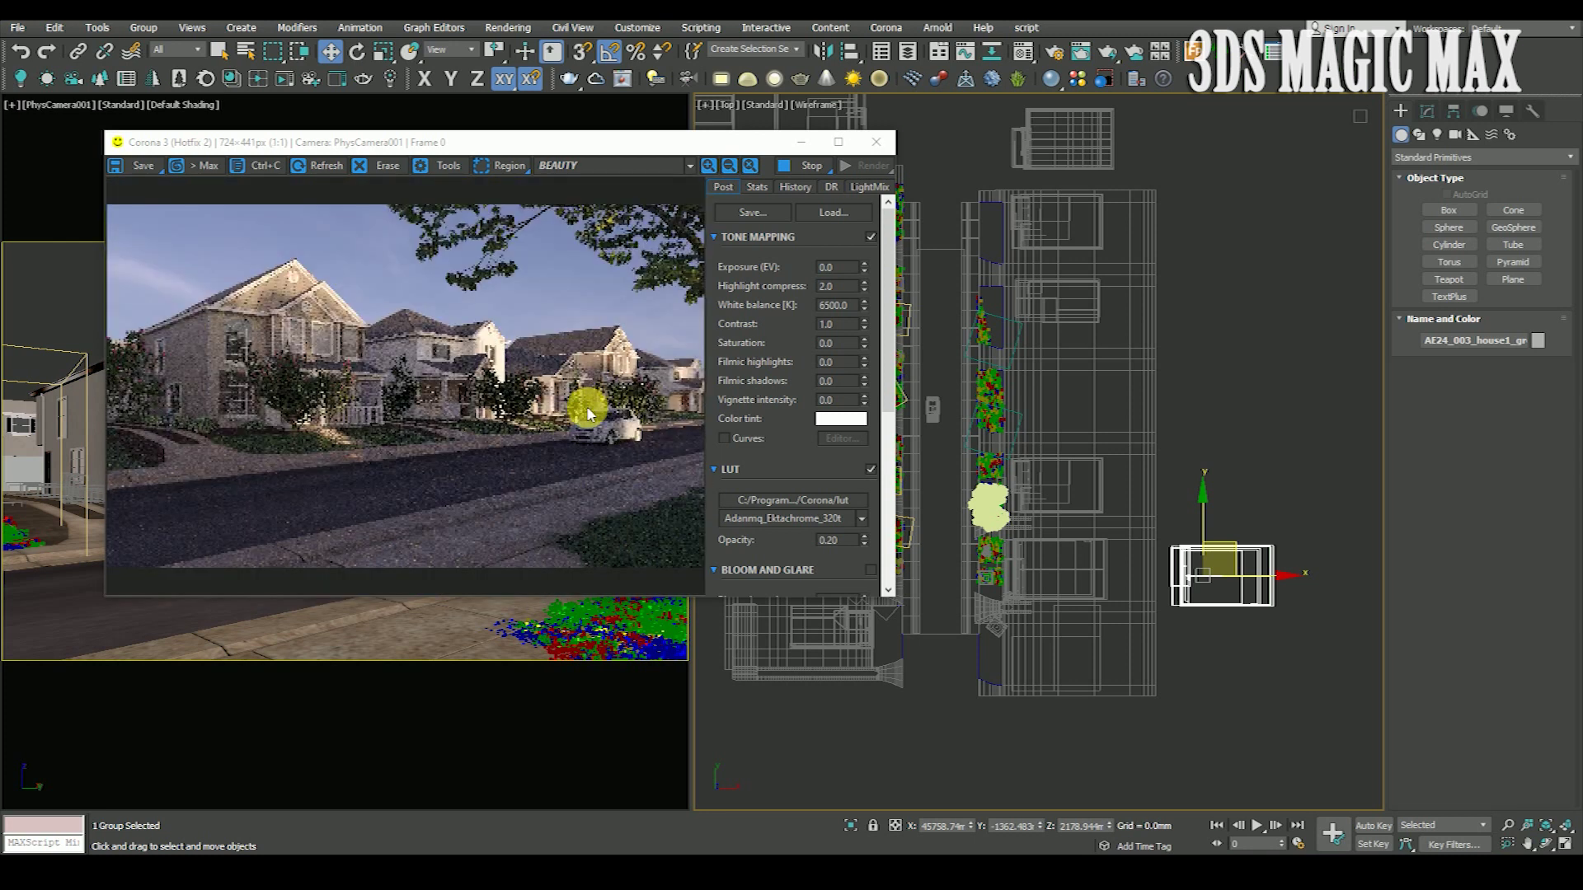
{"action": "middle_click_drag", "start_coordinate": [1084, 502], "coordinate": [1166, 424]}
{"action": "scroll", "coordinate": [1166, 424], "scroll_direction": "down", "scroll_amount": 2}
{"action": "left_click", "coordinate": [1163, 448]}
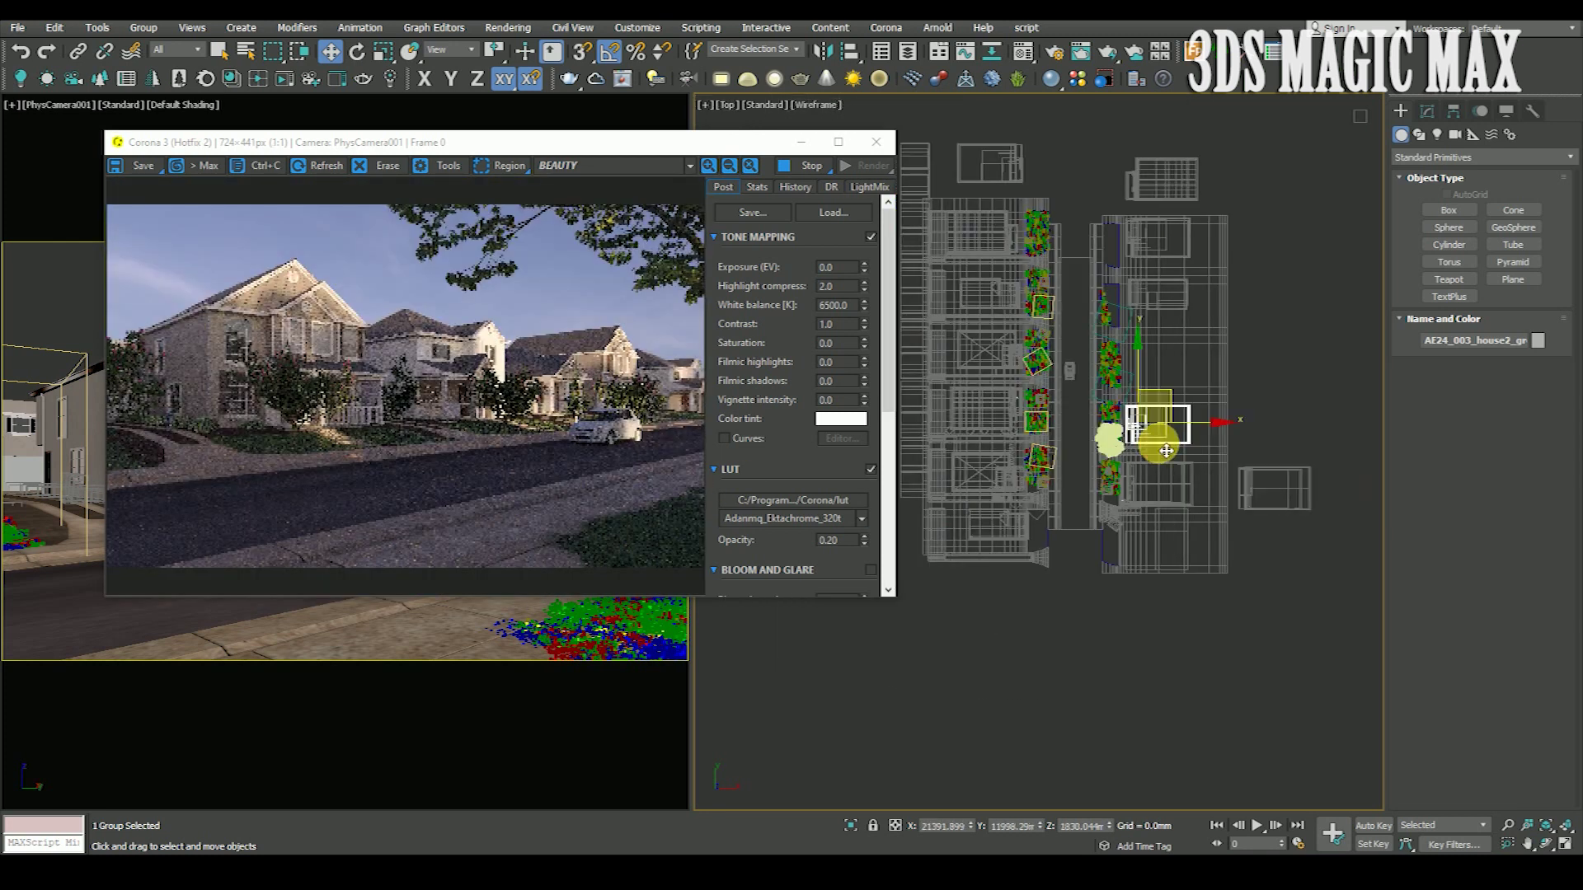
{"action": "left_click_drag", "start_coordinate": [1195, 412], "coordinate": [1336, 577]}
{"action": "left_click", "coordinate": [466, 478]}
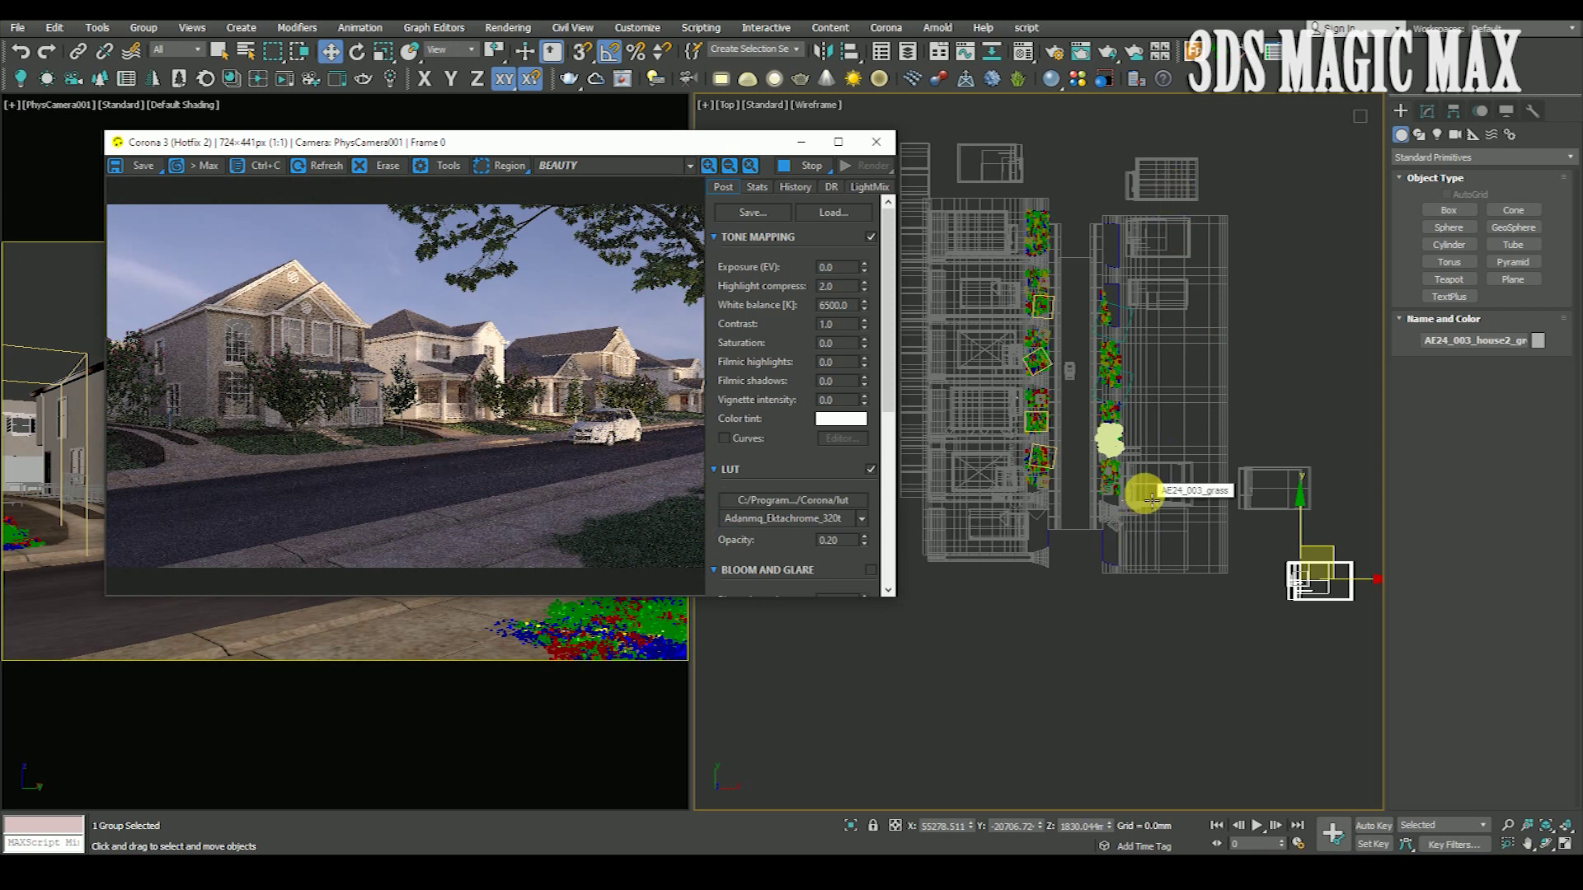
Move house1 further down the street and bring the colour-correct map settings back up.
{"action": "mouse_move", "coordinate": [1138, 502]}
{"action": "left_mouse_down"}
{"action": "mouse_move", "coordinate": [1165, 460]}
{"action": "mouse_move", "coordinate": [1219, 715]}
{"action": "left_mouse_up"}
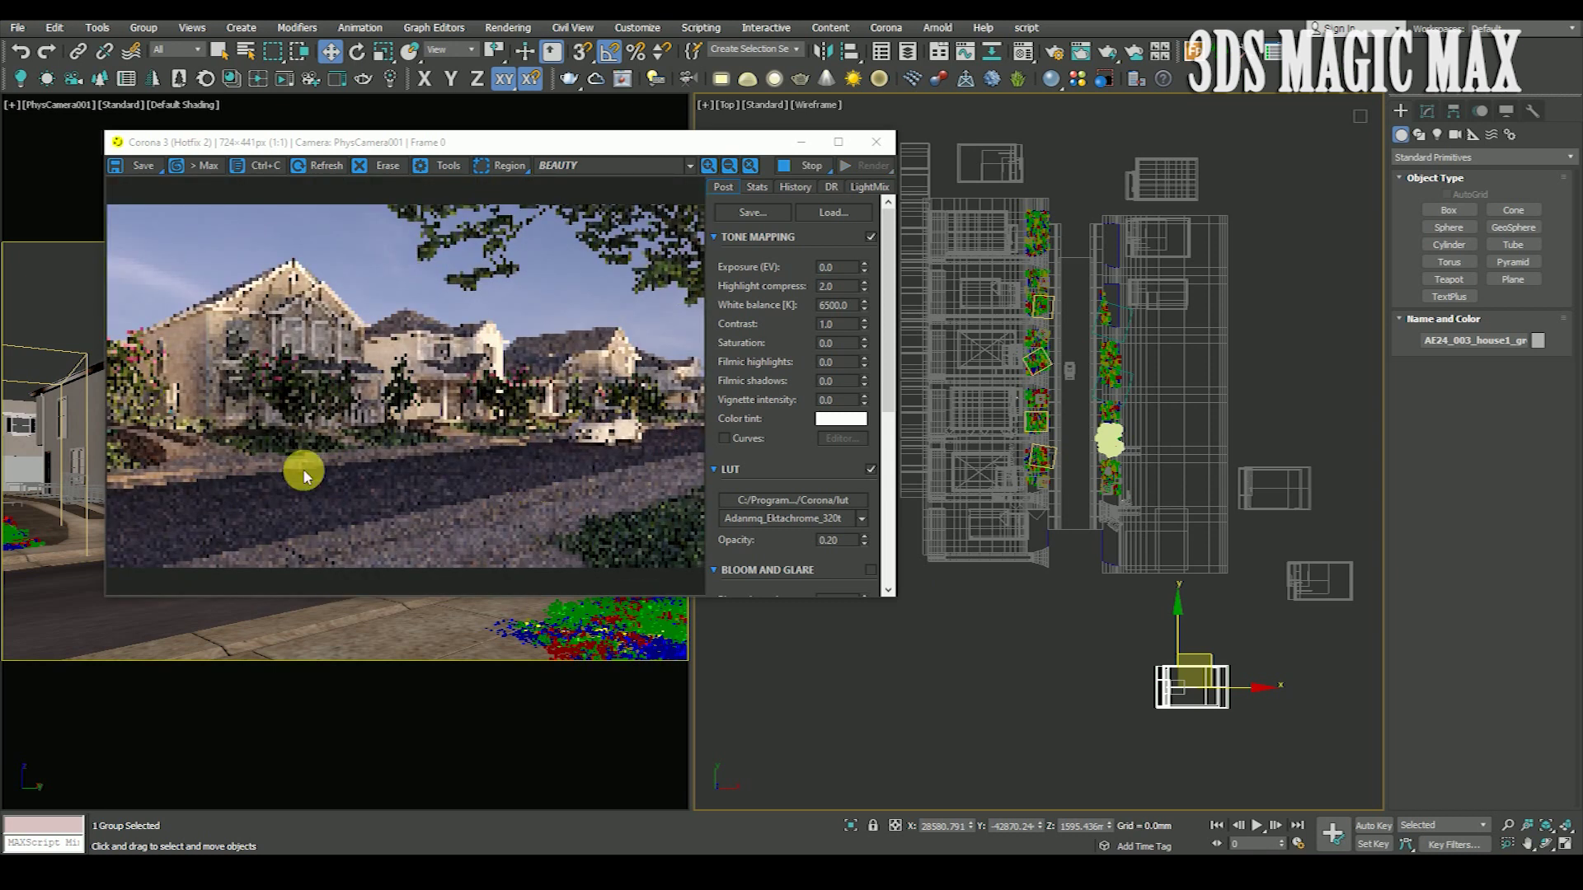
{"action": "scroll", "coordinate": [495, 268], "scroll_direction": "up", "scroll_amount": 1}
{"action": "scroll", "coordinate": [255, 358], "scroll_direction": "up", "scroll_amount": 1}
{"action": "scroll", "coordinate": [275, 438], "scroll_direction": "down", "scroll_amount": 2}
{"action": "scroll", "coordinate": [200, 347], "scroll_direction": "up", "scroll_amount": 2}
{"action": "scroll", "coordinate": [201, 346], "scroll_direction": "down", "scroll_amount": 2}
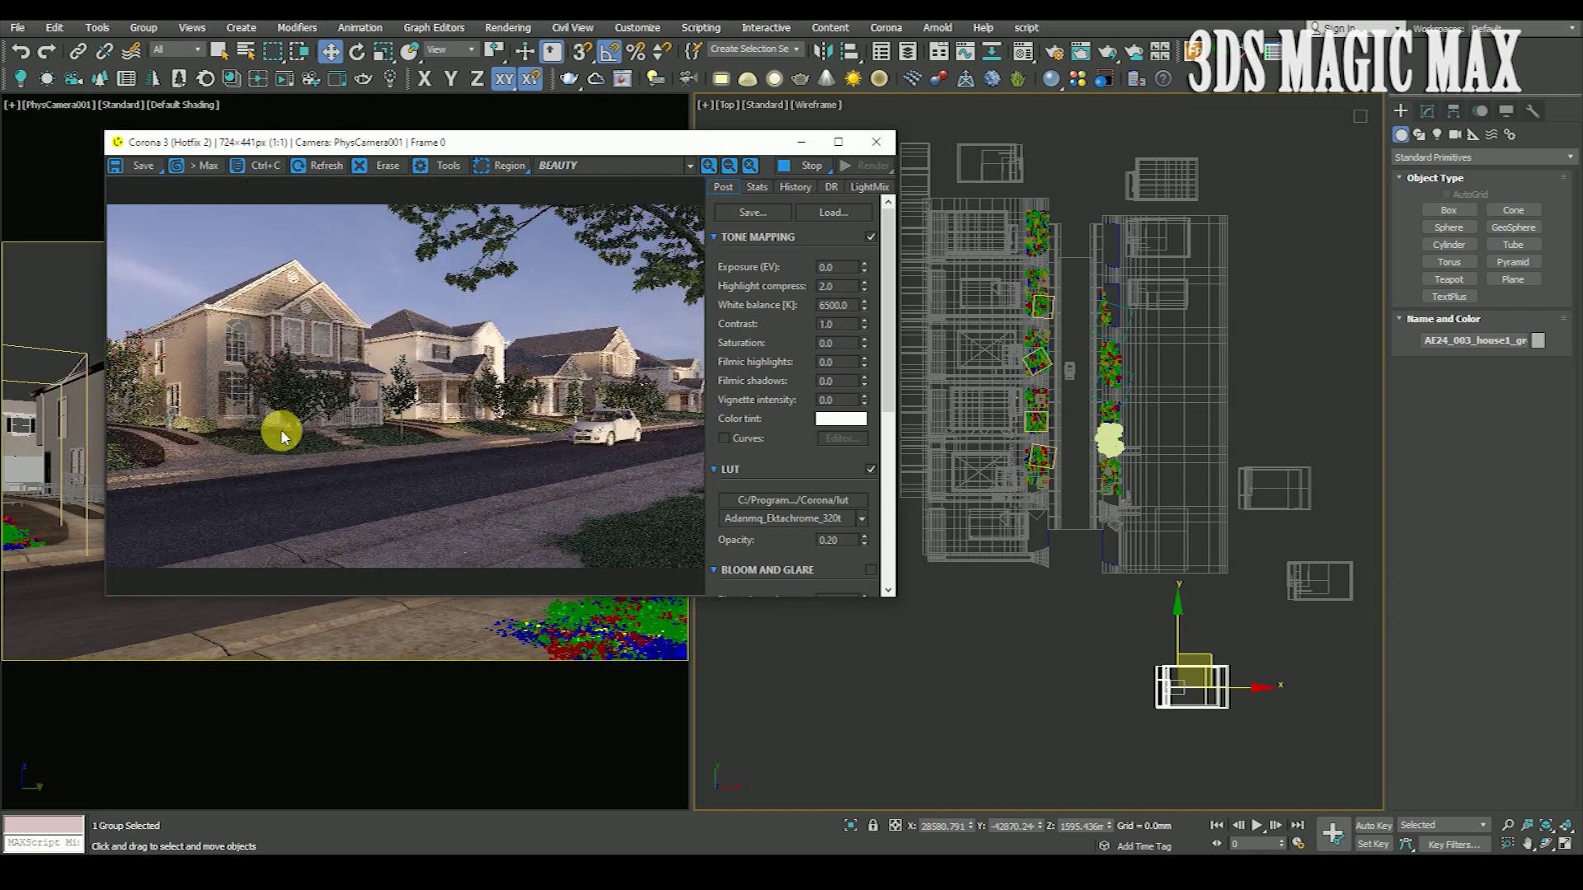
{"action": "scroll", "coordinate": [239, 427], "scroll_direction": "up", "scroll_amount": 2}
{"action": "scroll", "coordinate": [240, 427], "scroll_direction": "down", "scroll_amount": 2}
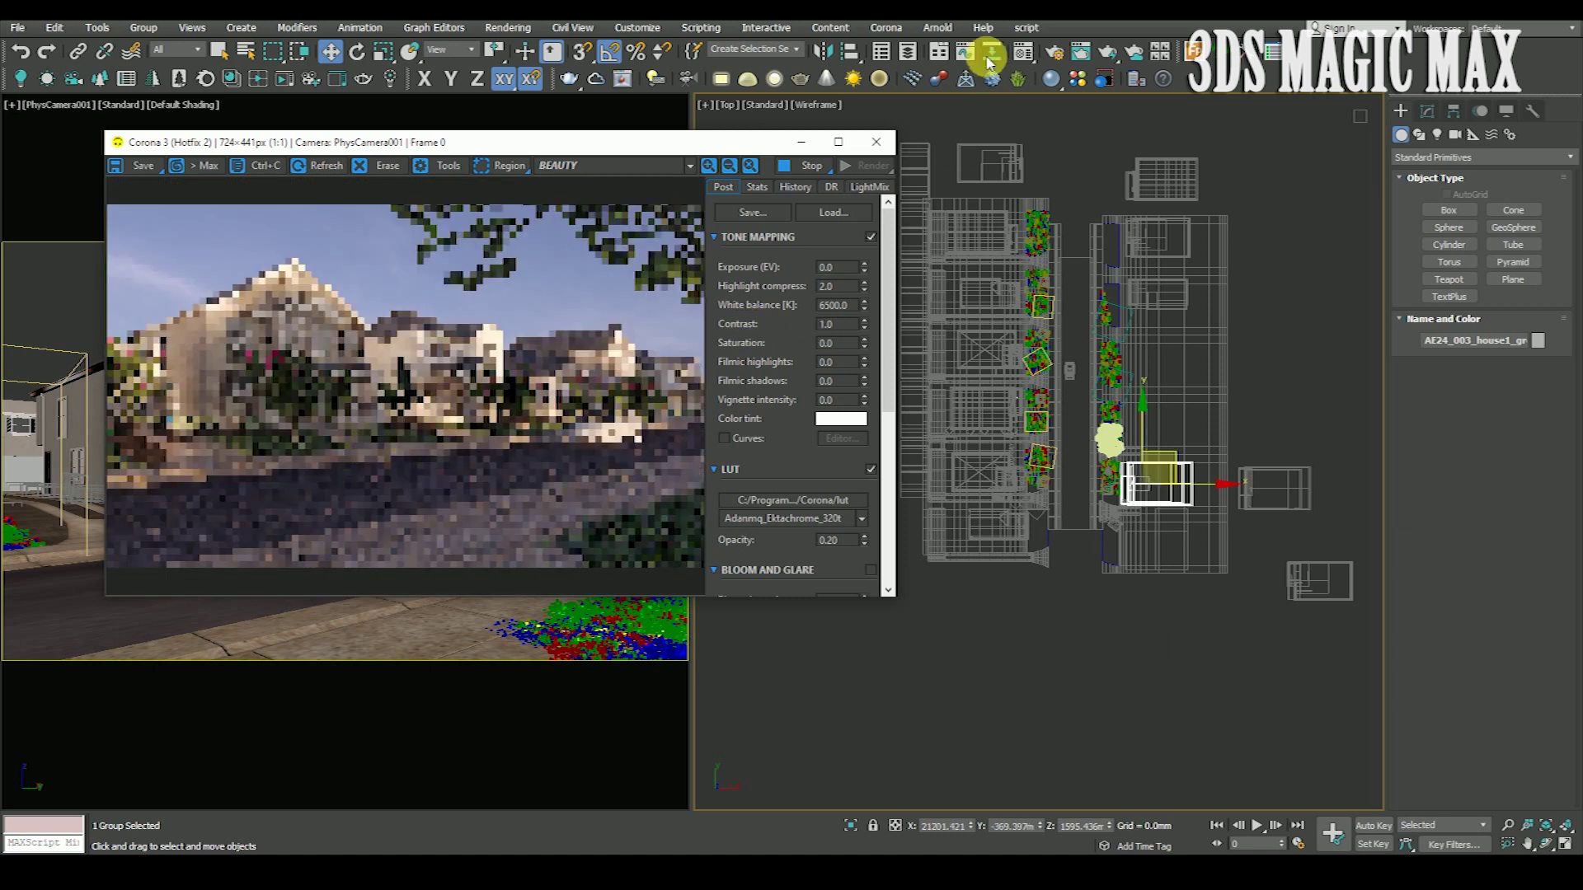
{"action": "left_click", "coordinate": [1024, 51]}
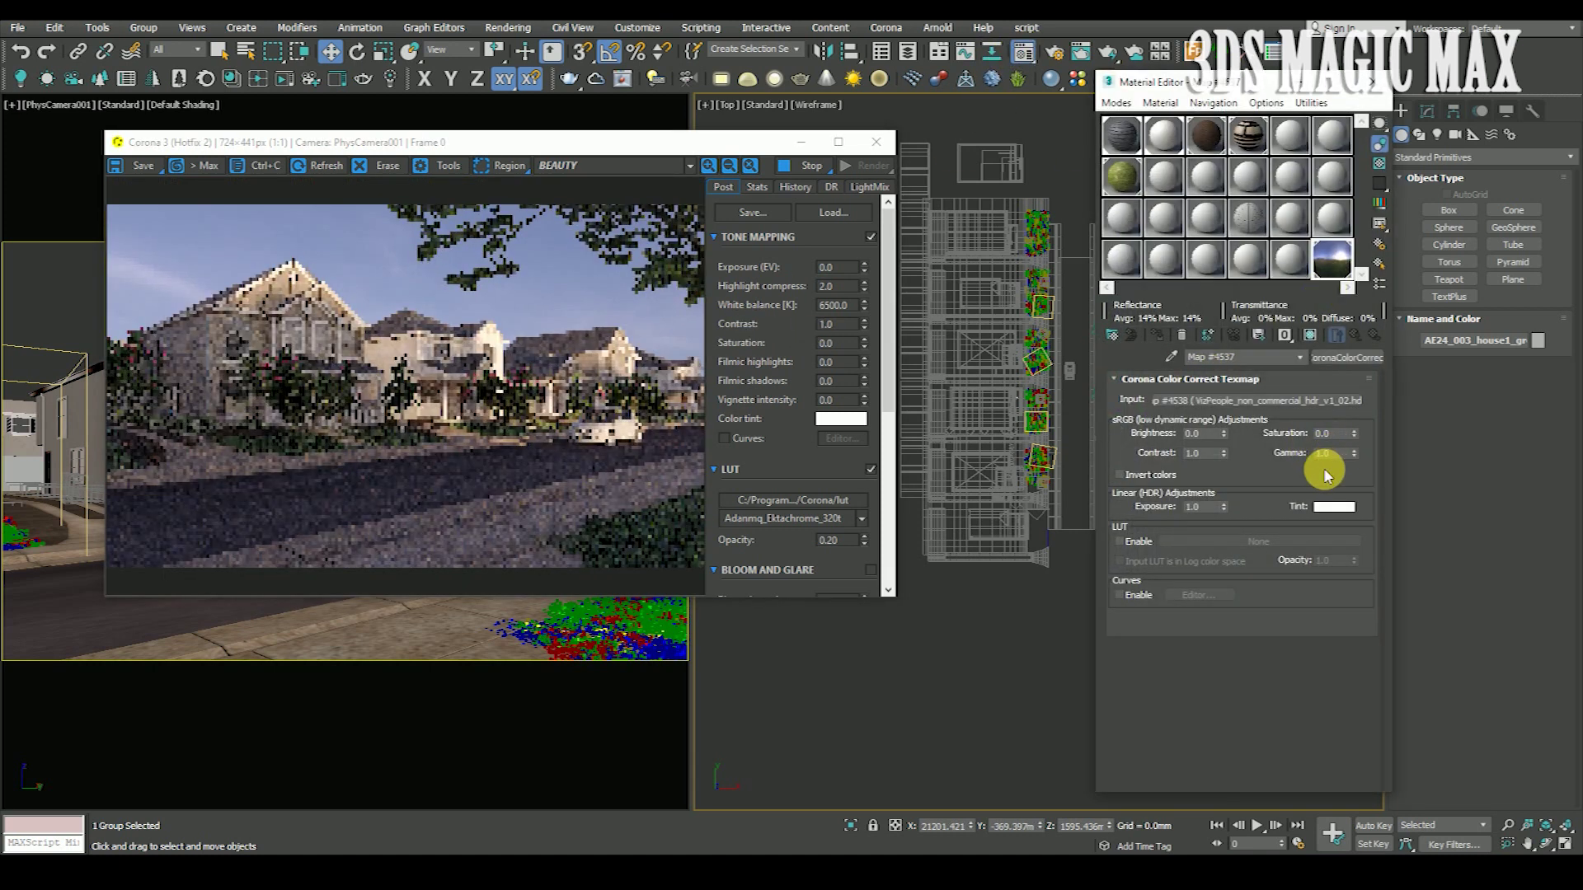
In the HDRI's Corona Bitmap, test V offset, V tiling and W rotation, resetting each.
{"action": "left_click", "coordinate": [1295, 400]}
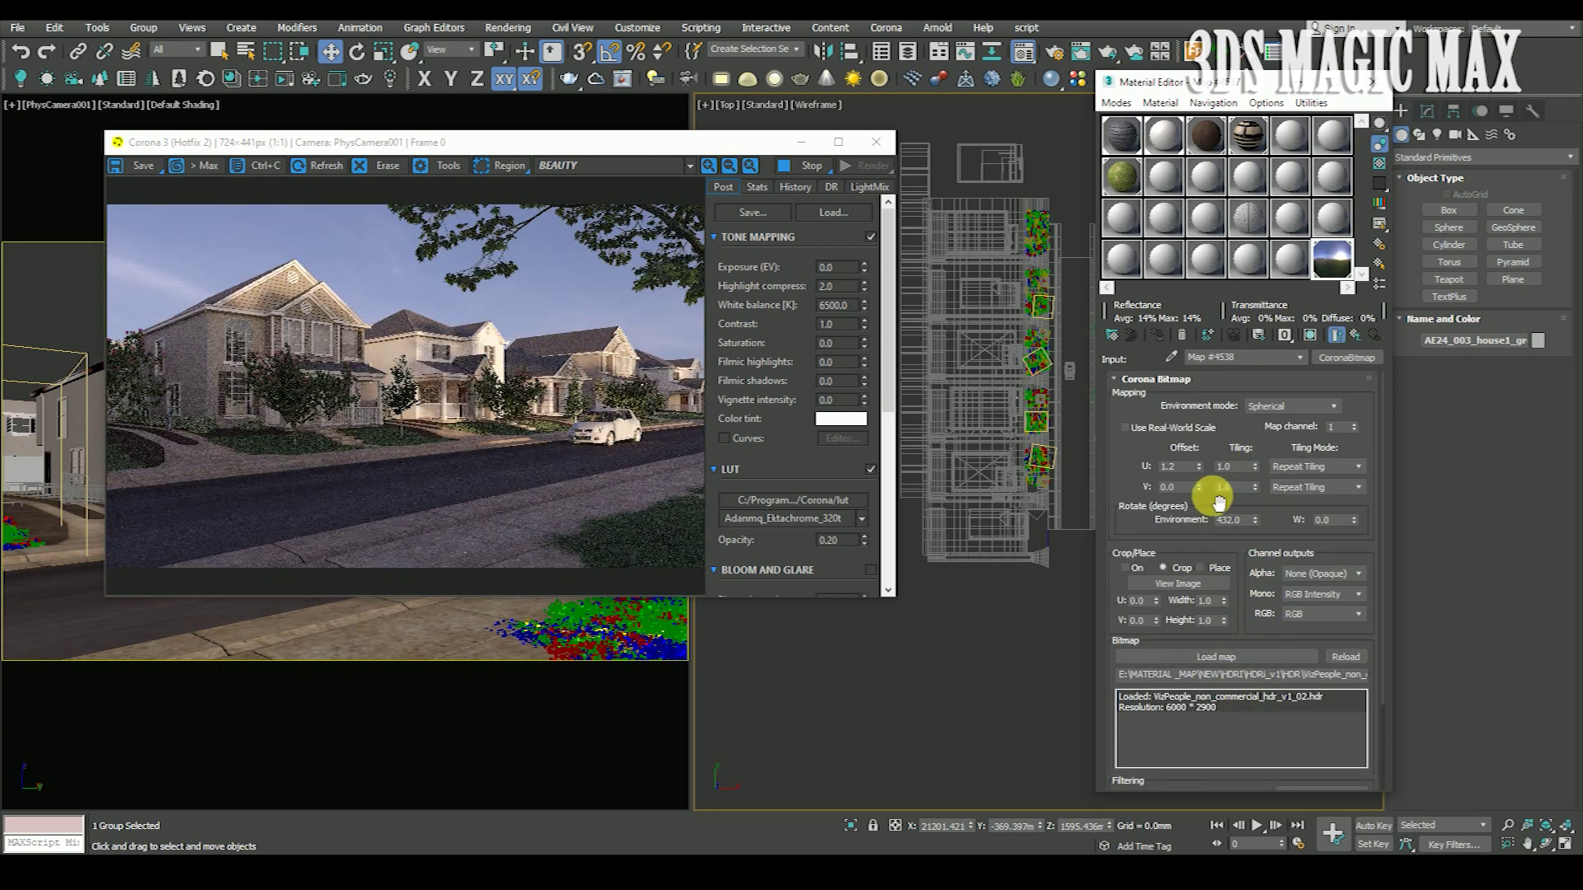
{"action": "left_click_drag", "start_coordinate": [1200, 488], "coordinate": [1202, 493]}
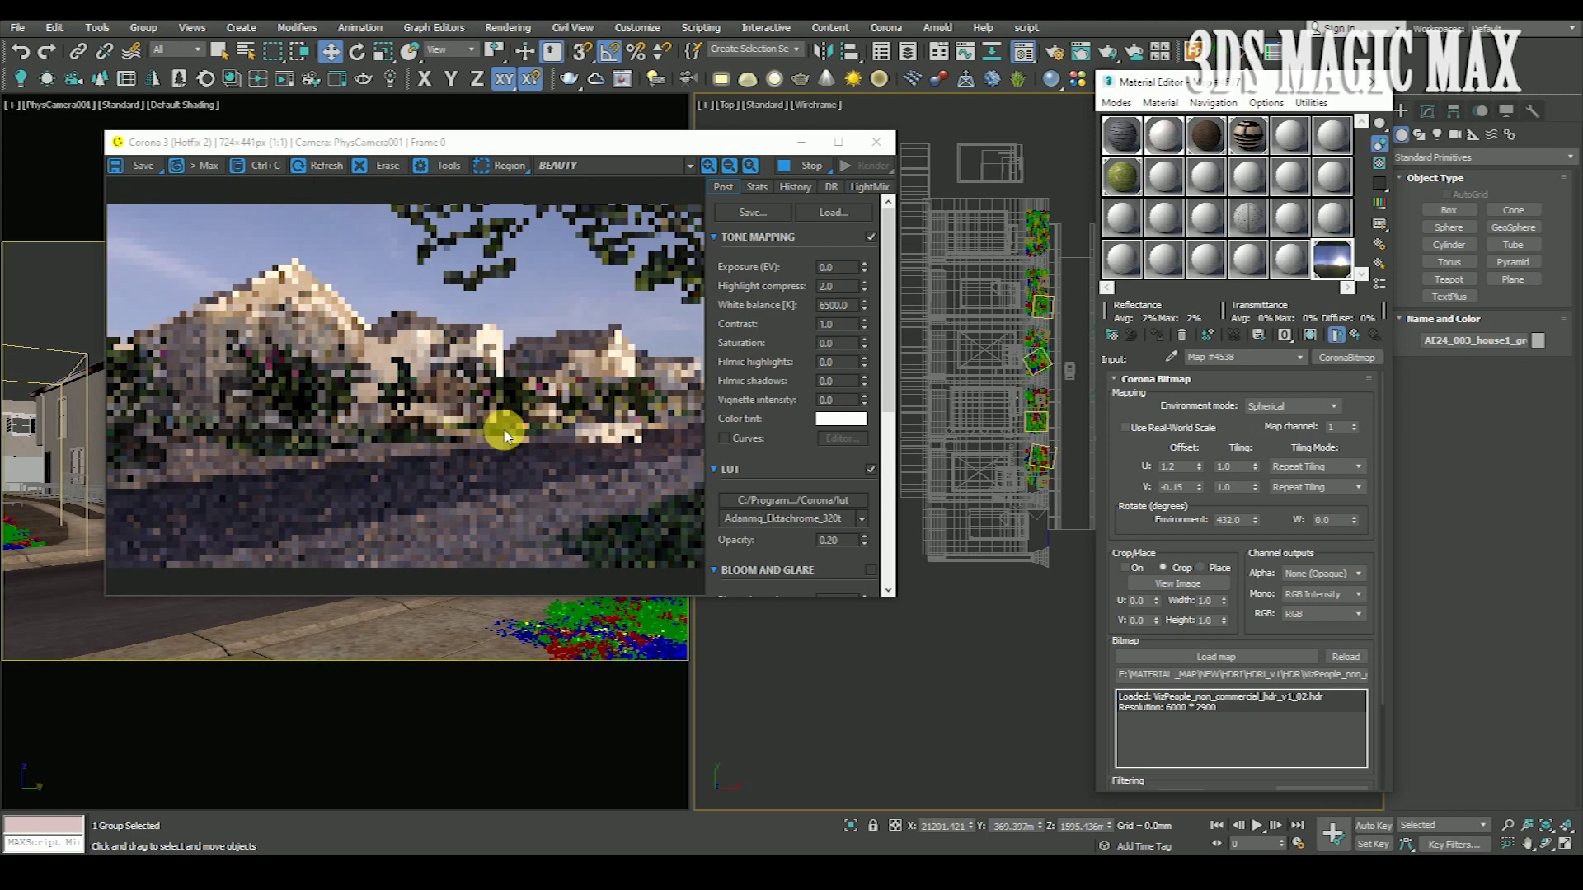
{"action": "right_click", "coordinate": [1198, 487]}
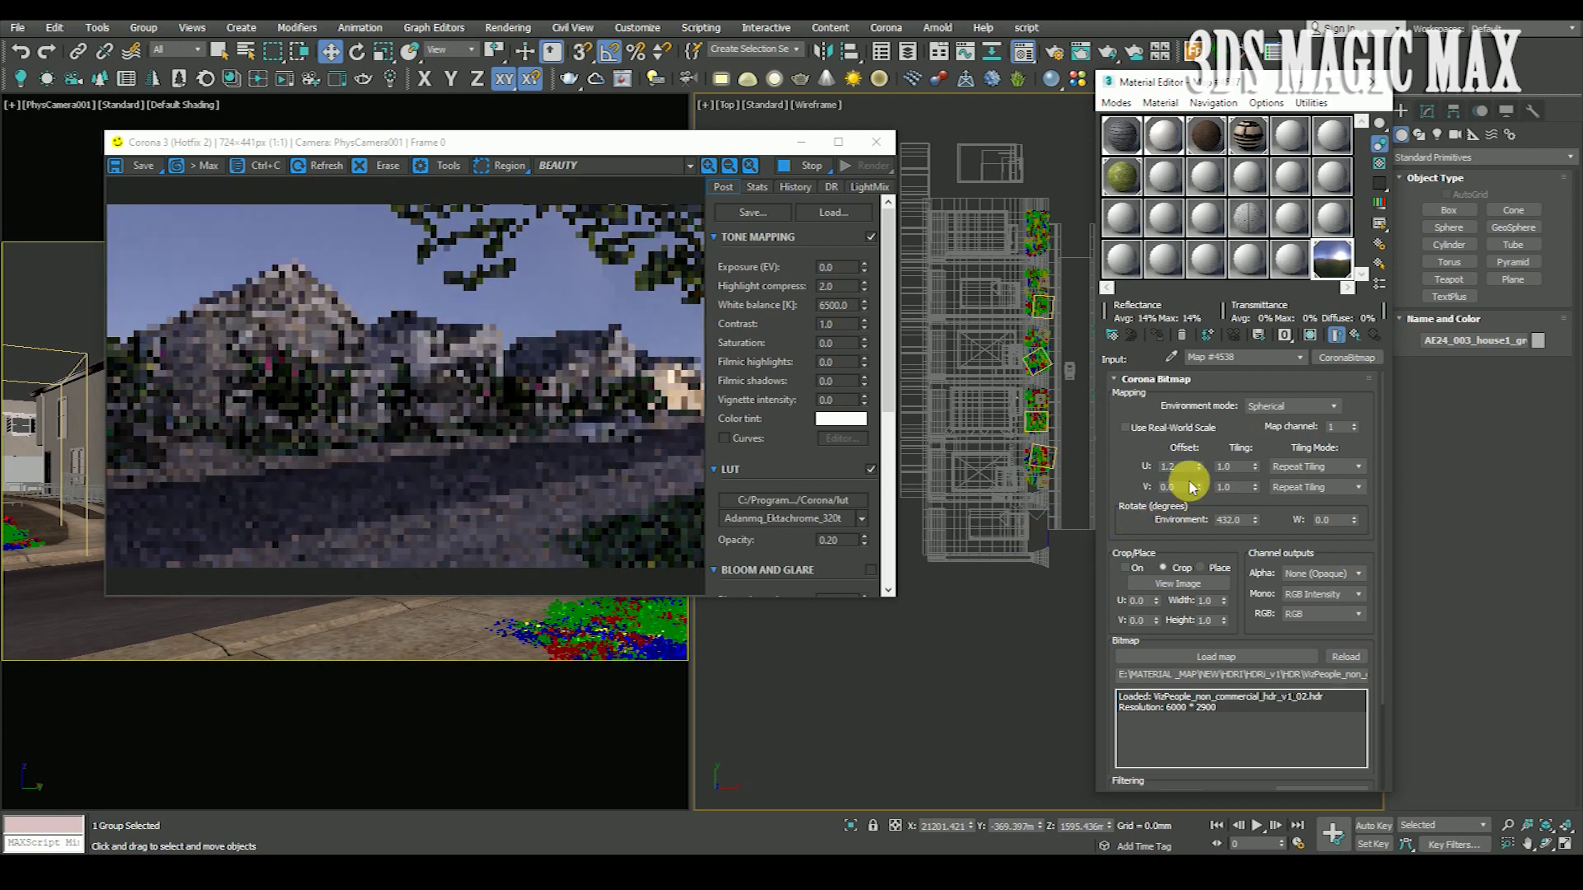
{"action": "left_click_drag", "start_coordinate": [1257, 490], "coordinate": [1255, 462]}
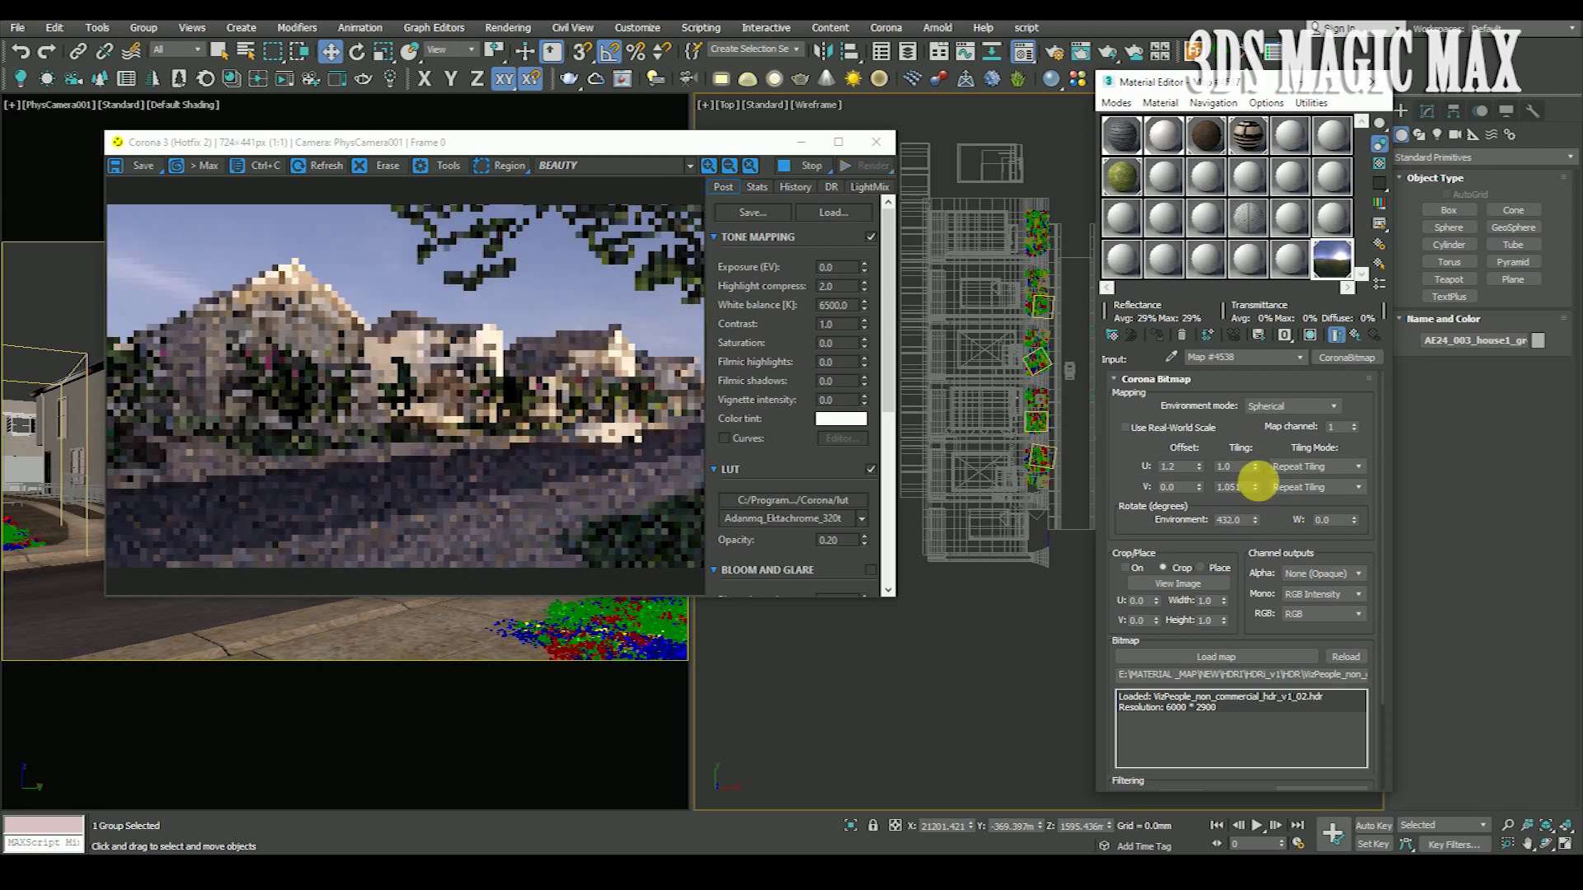
{"action": "right_click", "coordinate": [1255, 488]}
{"action": "mouse_move", "coordinate": [1356, 521]}
{"action": "left_mouse_down"}
{"action": "mouse_move", "coordinate": [1355, 437]}
{"action": "mouse_move", "coordinate": [1371, 621]}
{"action": "left_mouse_up"}
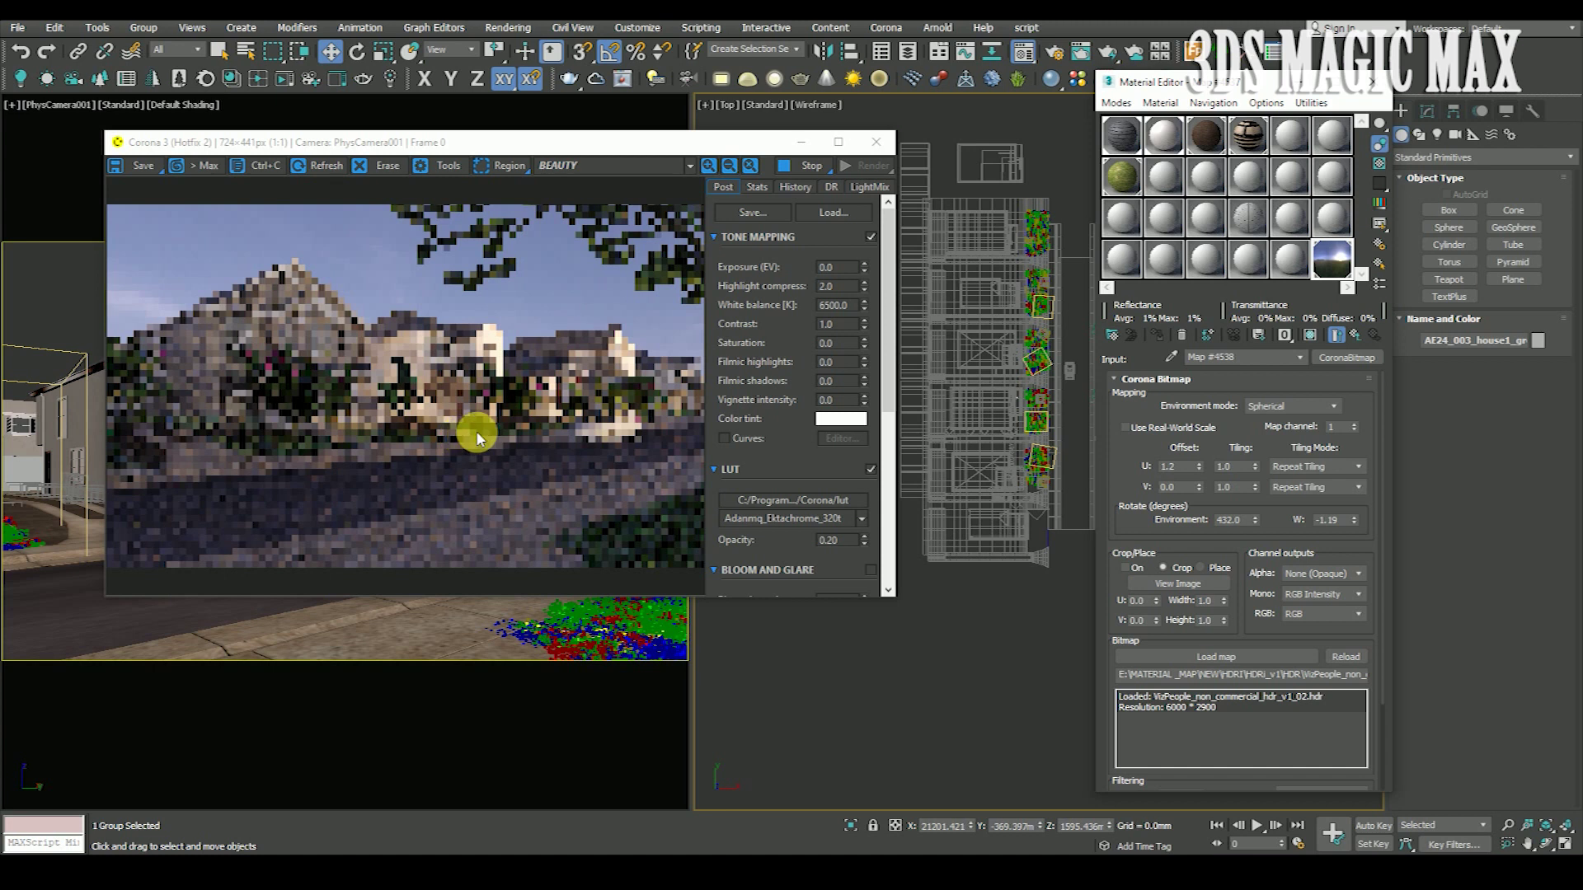
{"action": "right_click", "coordinate": [1347, 533]}
Try HDRI W rotations of 1.0 and 2.0 and compare the render.
{"action": "type", "text": "1"}
{"action": "key", "text": "Return"}
{"action": "type", "text": "2"}
{"action": "key", "text": "Return"}
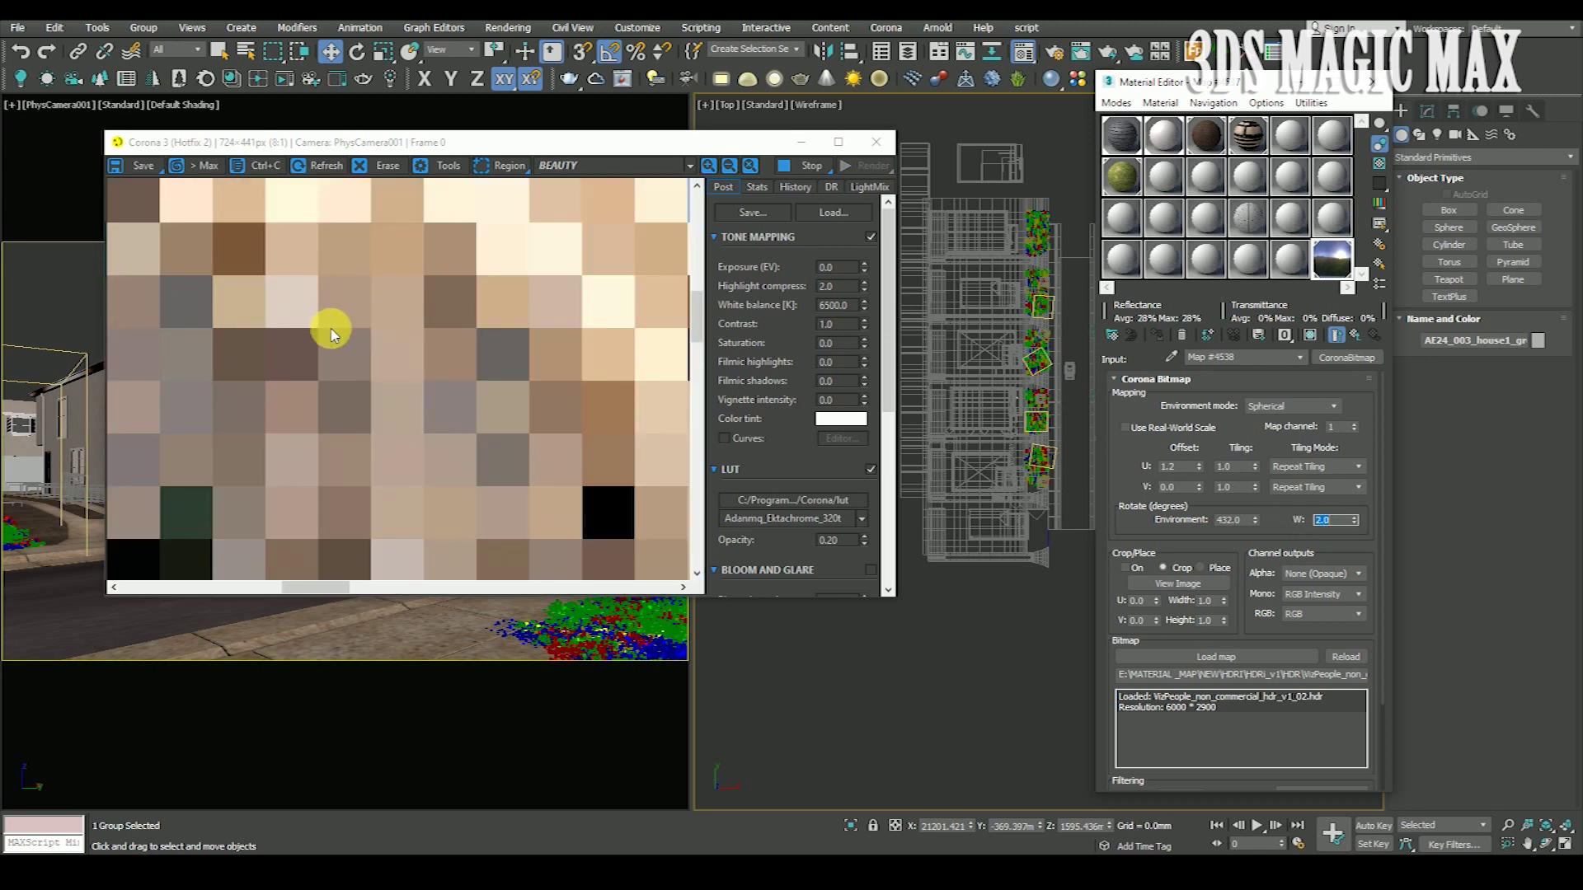
{"action": "scroll", "coordinate": [363, 347], "scroll_direction": "up", "scroll_amount": 2}
{"action": "scroll", "coordinate": [371, 382], "scroll_direction": "down", "scroll_amount": 2}
{"action": "scroll", "coordinate": [368, 283], "scroll_direction": "up", "scroll_amount": 1}
{"action": "scroll", "coordinate": [382, 283], "scroll_direction": "up", "scroll_amount": 2}
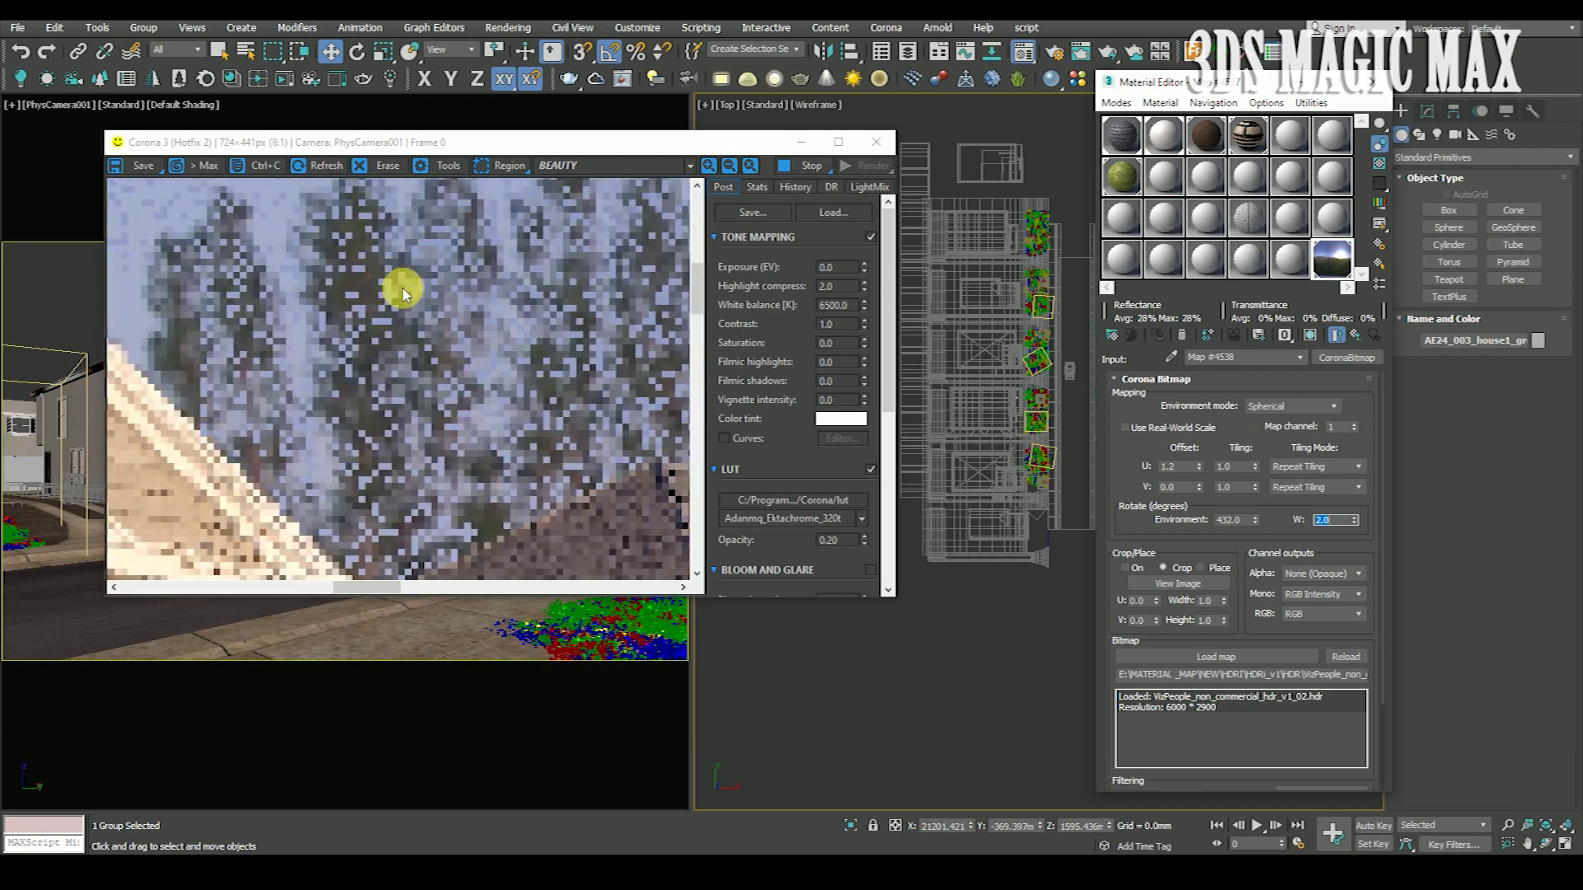
{"action": "scroll", "coordinate": [490, 450], "scroll_direction": "down", "scroll_amount": 3}
{"action": "scroll", "coordinate": [252, 327], "scroll_direction": "up", "scroll_amount": 2}
{"action": "scroll", "coordinate": [288, 326], "scroll_direction": "down", "scroll_amount": 2}
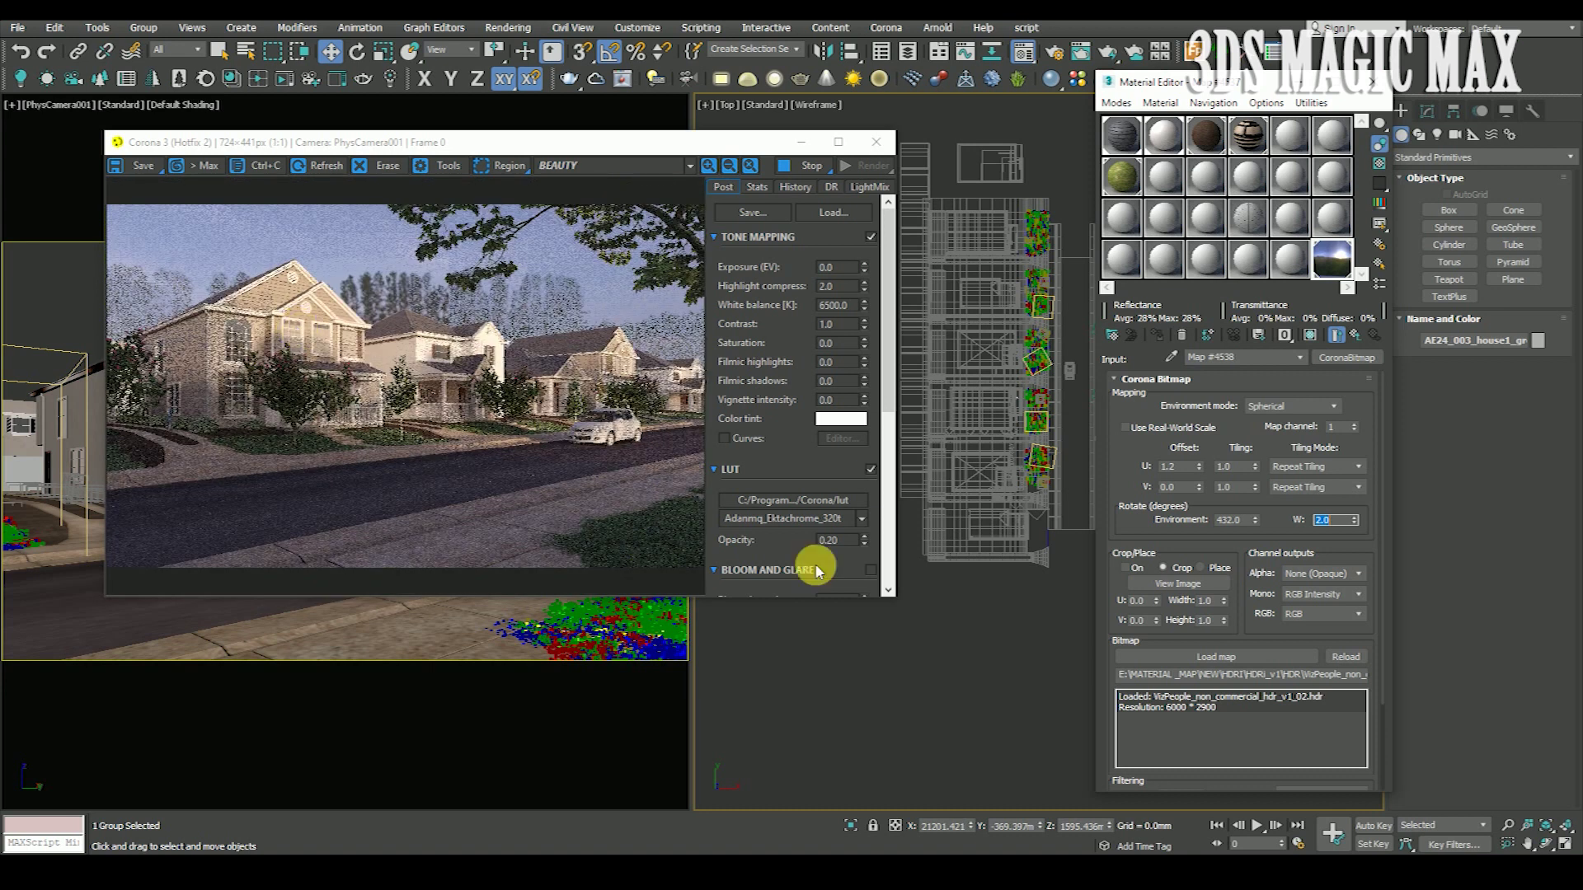
Settle the HDRI's W rotation at 0.5 after trying 1.0 and 0.8.
{"action": "type", "text": "1"}
{"action": "key", "text": "Return"}
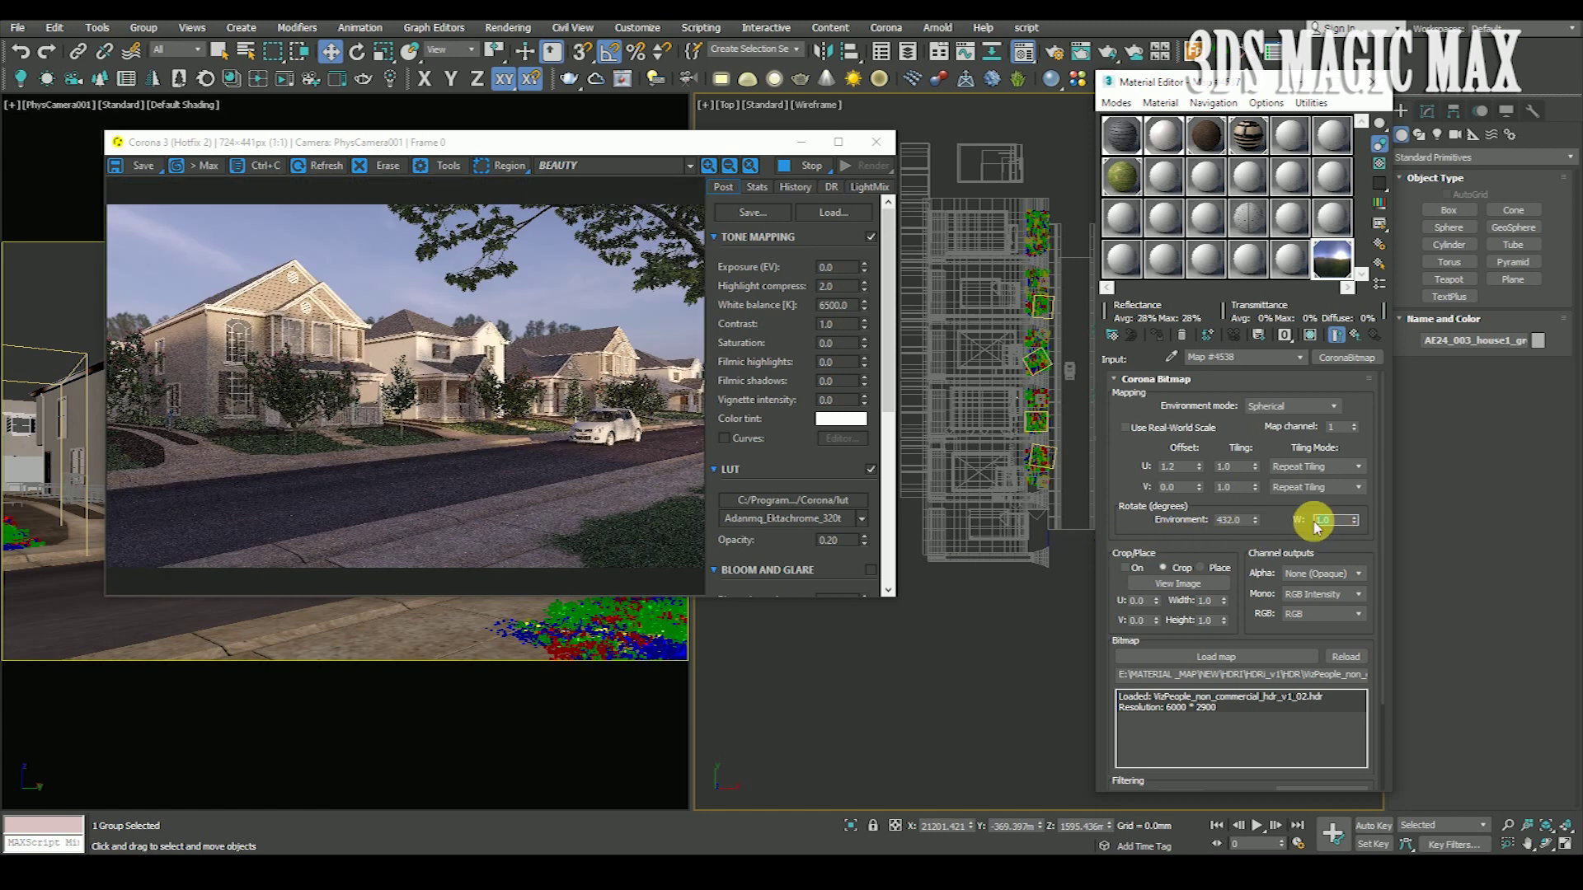
{"action": "type", "text": "0.8"}
{"action": "key", "text": "Return"}
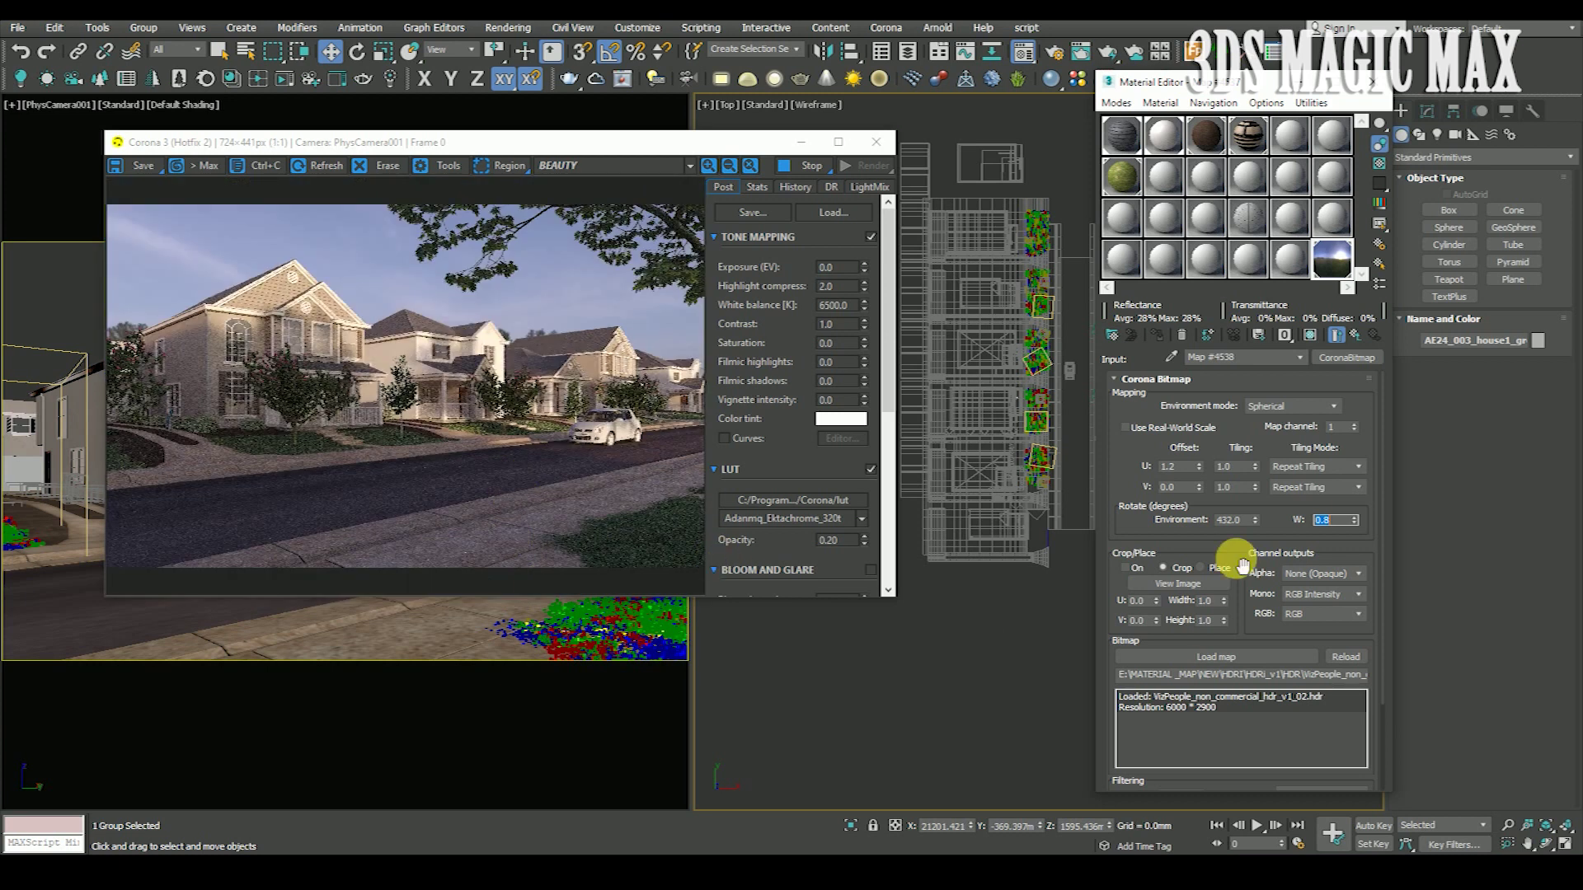
{"action": "type", "text": "0.5"}
{"action": "key", "text": "Return"}
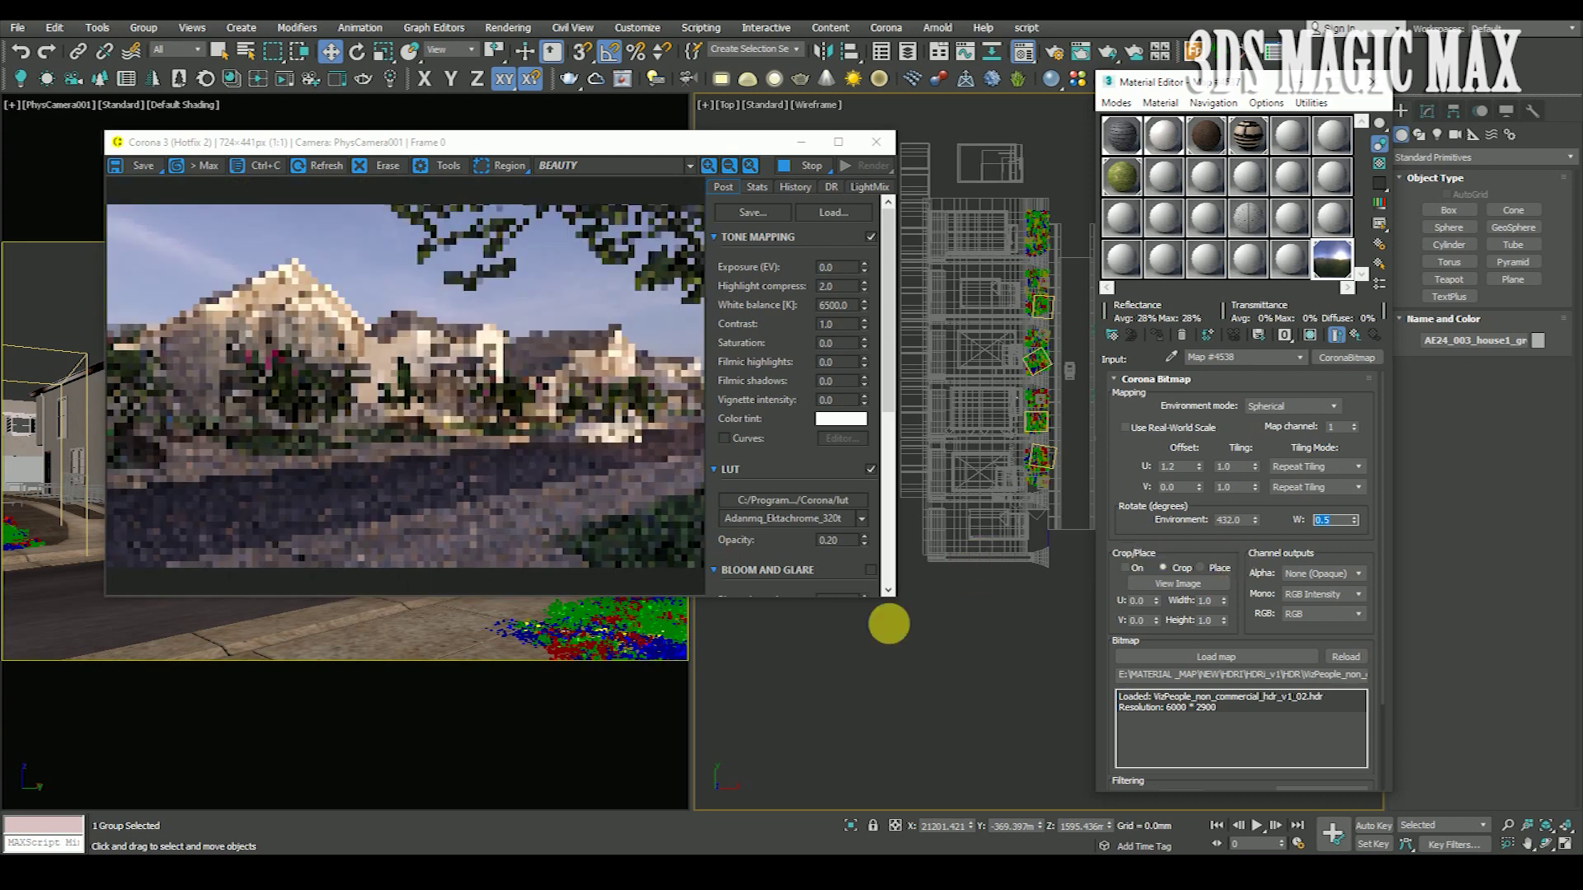
{"action": "scroll", "coordinate": [554, 454], "scroll_direction": "up", "scroll_amount": 1}
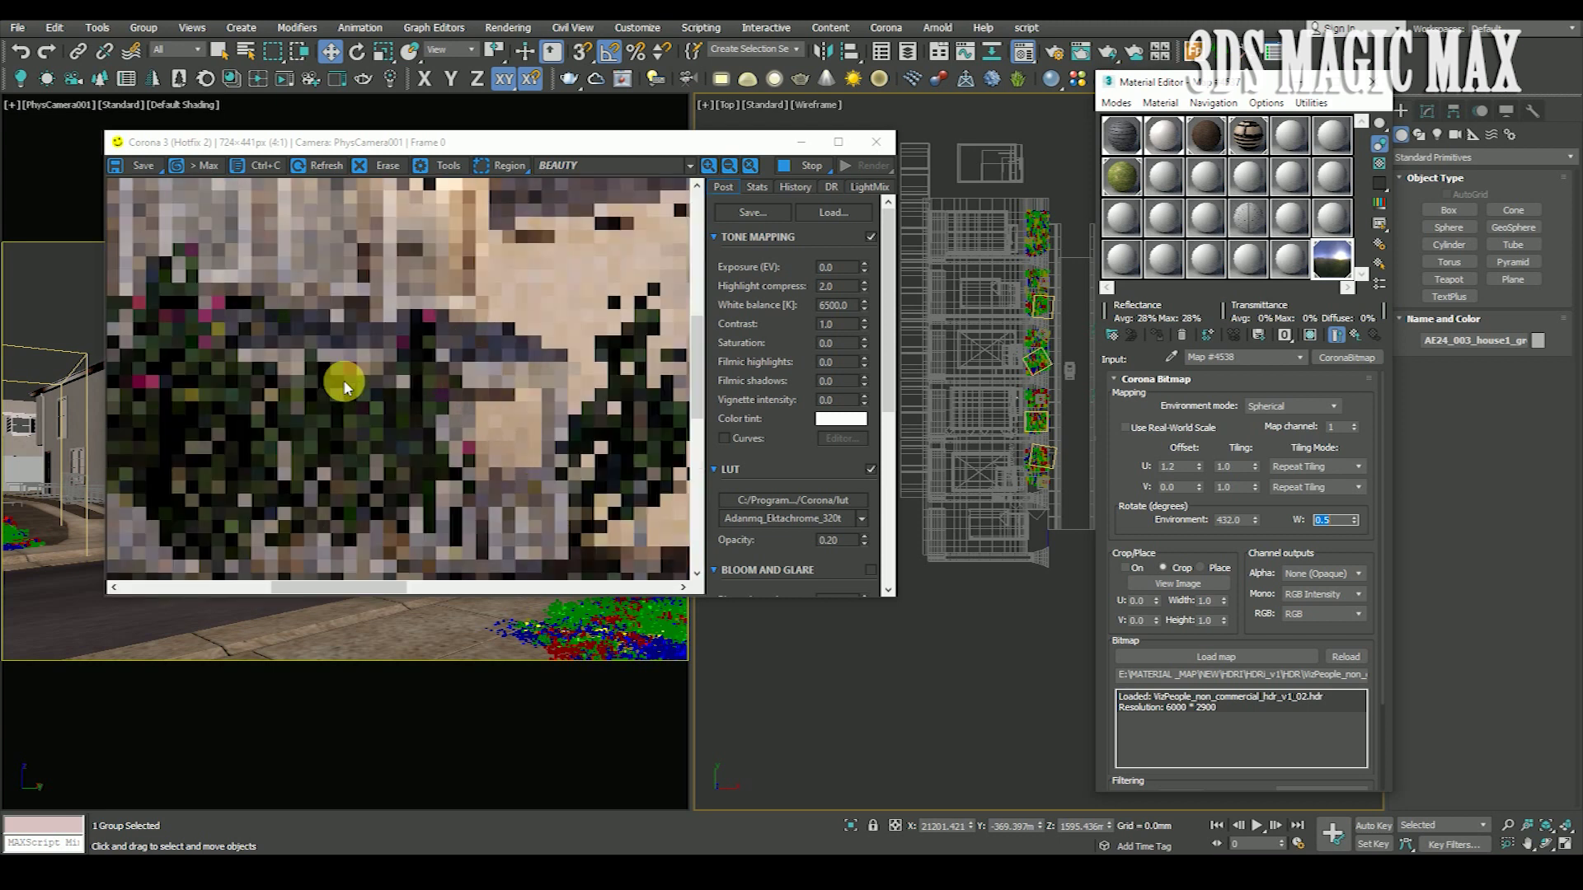
{"action": "scroll", "coordinate": [485, 388], "scroll_direction": "down", "scroll_amount": 1}
{"action": "scroll", "coordinate": [485, 367], "scroll_direction": "up", "scroll_amount": 1}
{"action": "scroll", "coordinate": [485, 367], "scroll_direction": "down", "scroll_amount": 1}
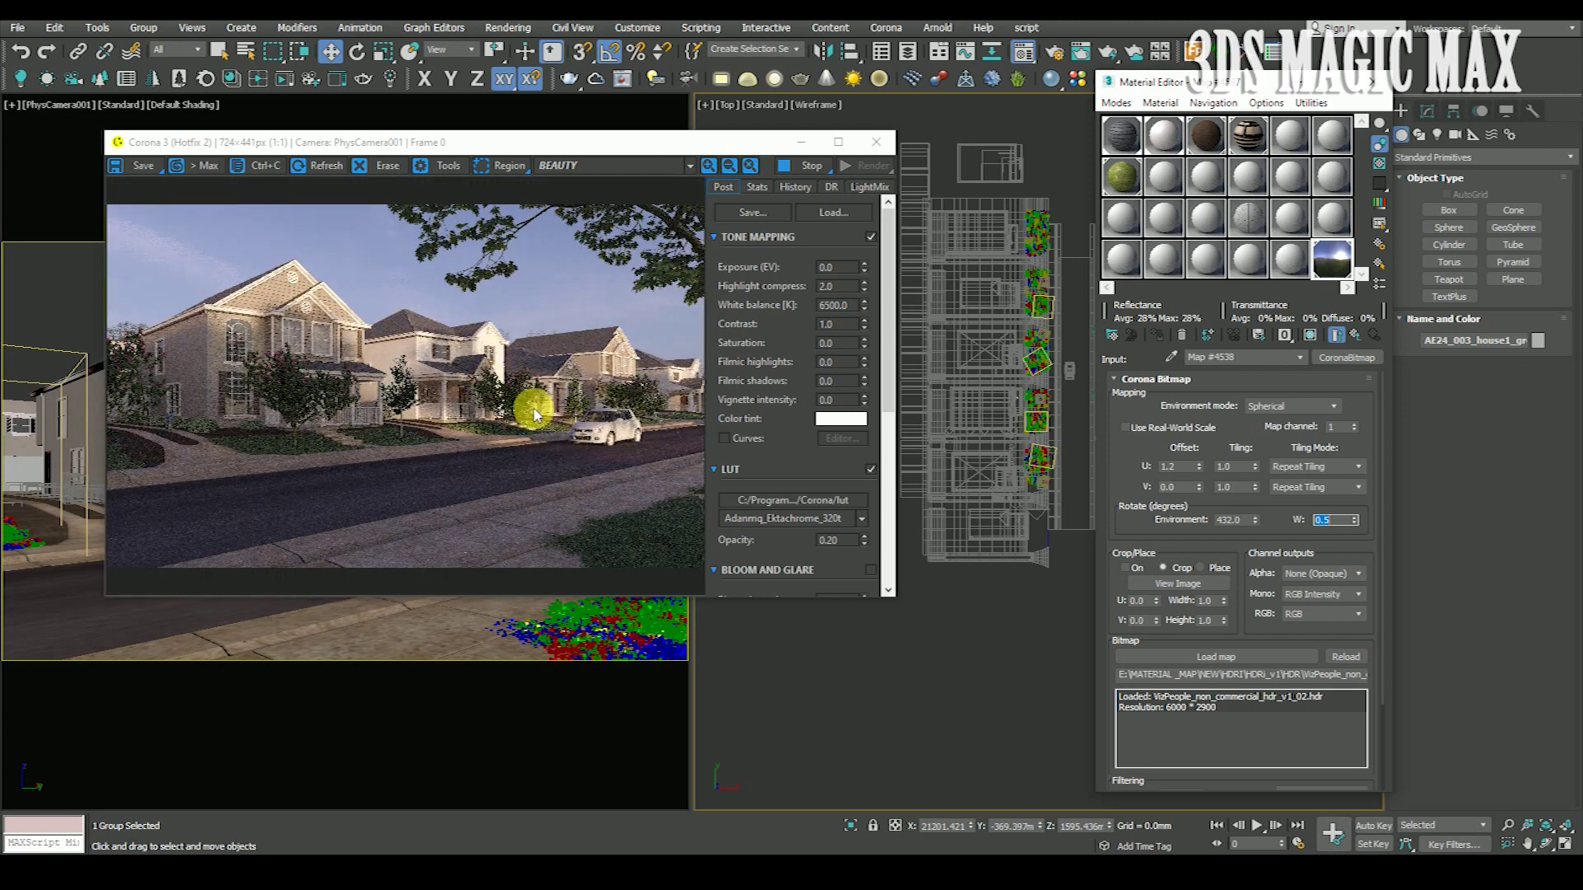
{"action": "scroll", "coordinate": [568, 354], "scroll_direction": "up", "scroll_amount": 3}
{"action": "scroll", "coordinate": [568, 355], "scroll_direction": "down", "scroll_amount": 2}
{"action": "double_click", "coordinate": [834, 286]}
{"action": "type", "text": "10"}
{"action": "key", "text": "Return"}
{"action": "scroll", "coordinate": [676, 396], "scroll_direction": "down", "scroll_amount": 1}
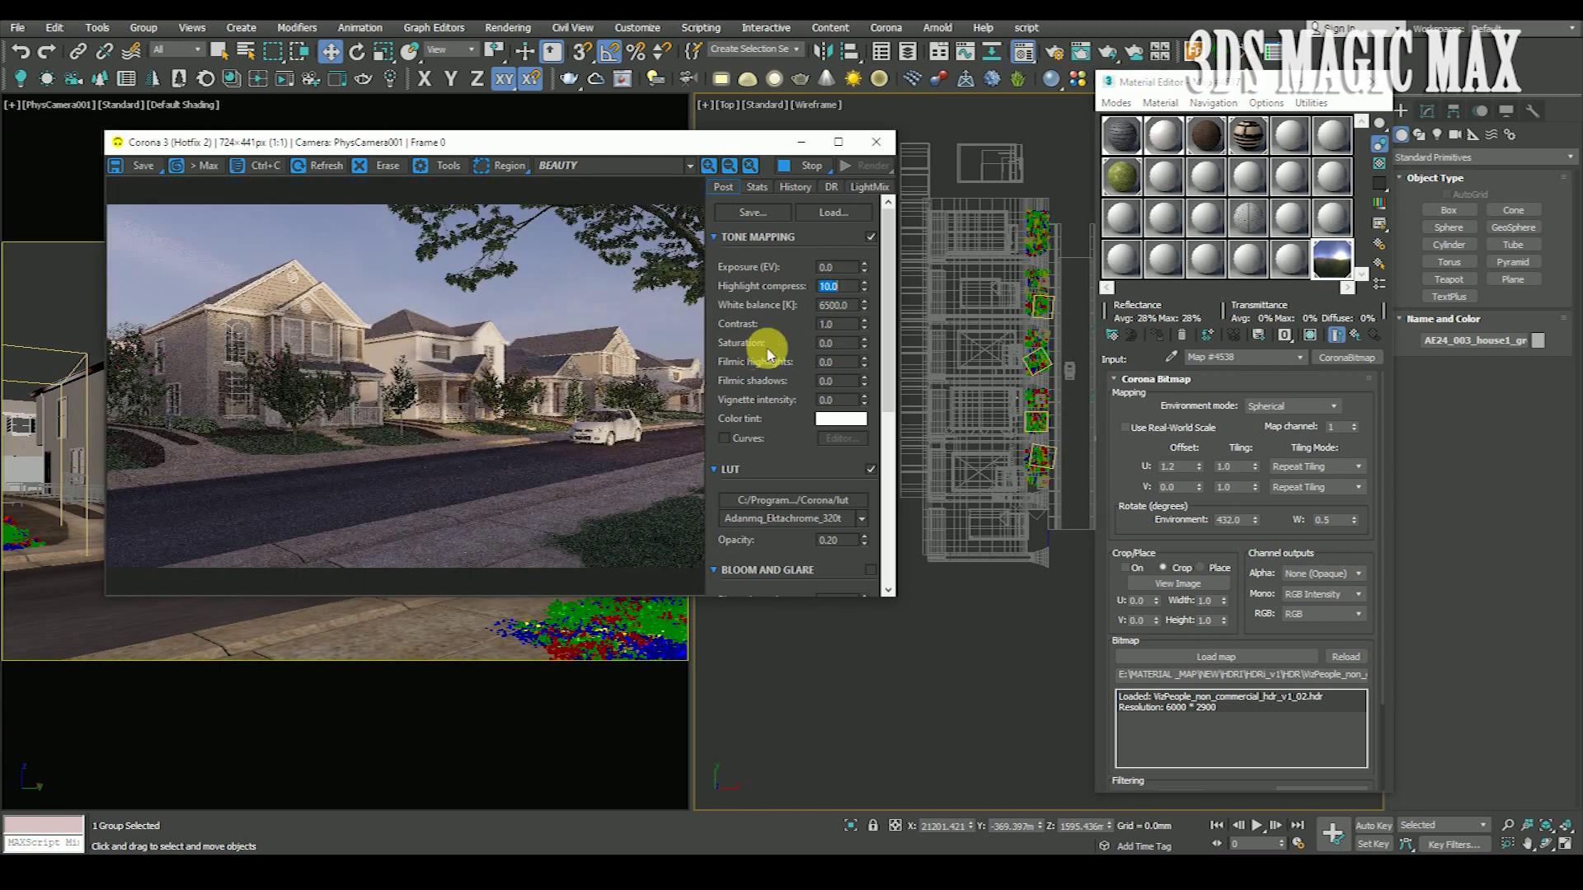
{"action": "double_click", "coordinate": [853, 333]}
{"action": "type", "text": "2"}
{"action": "key", "text": "Return"}
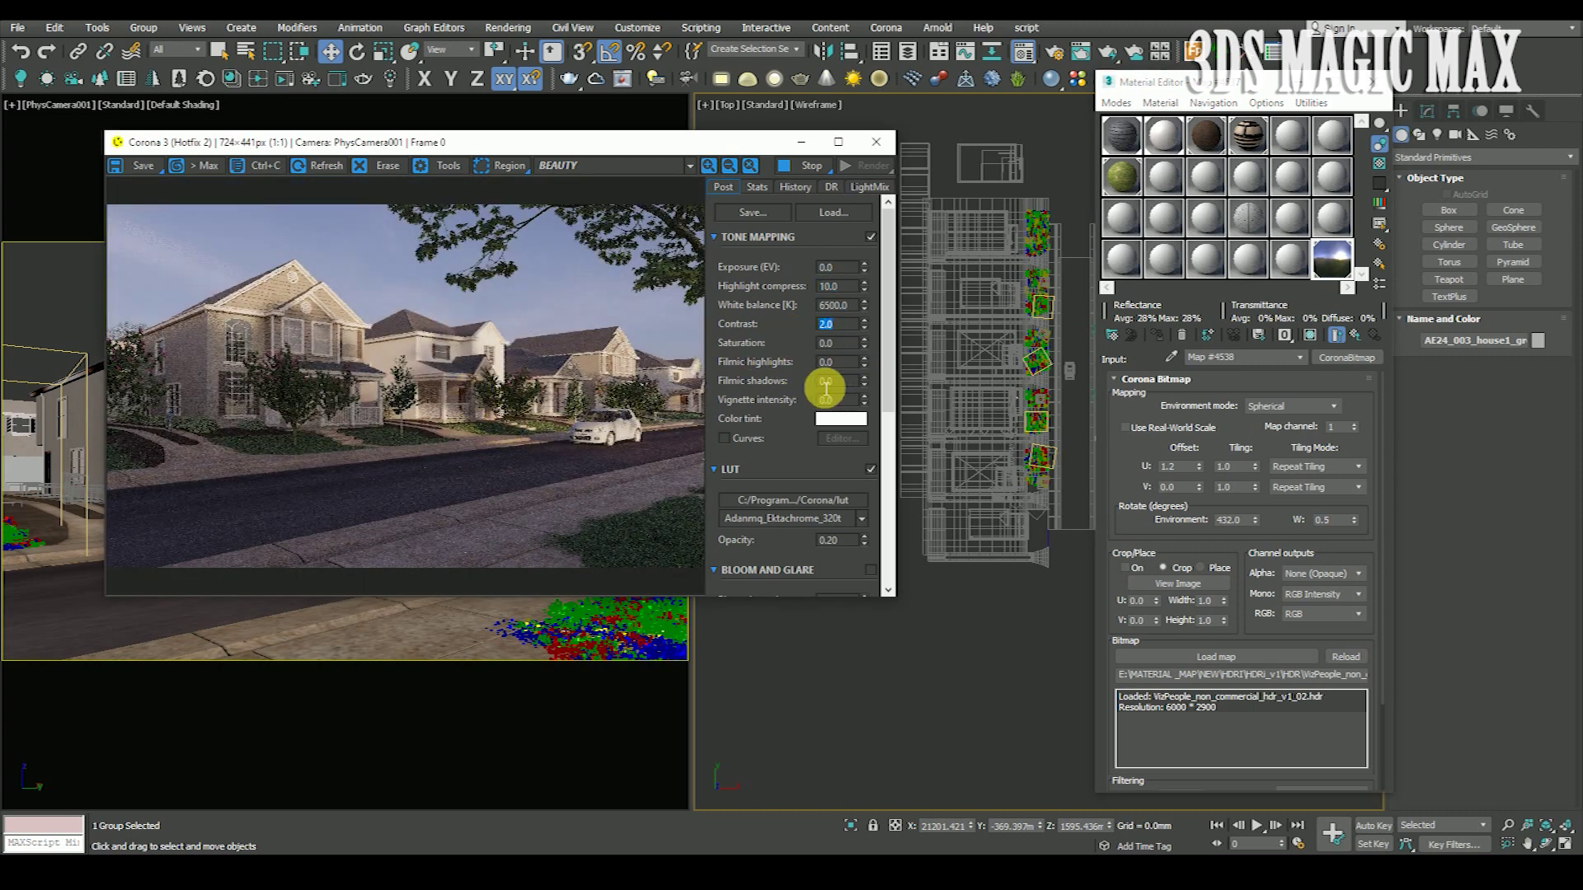
{"action": "left_click", "coordinate": [872, 468]}
{"action": "left_click", "coordinate": [861, 518]}
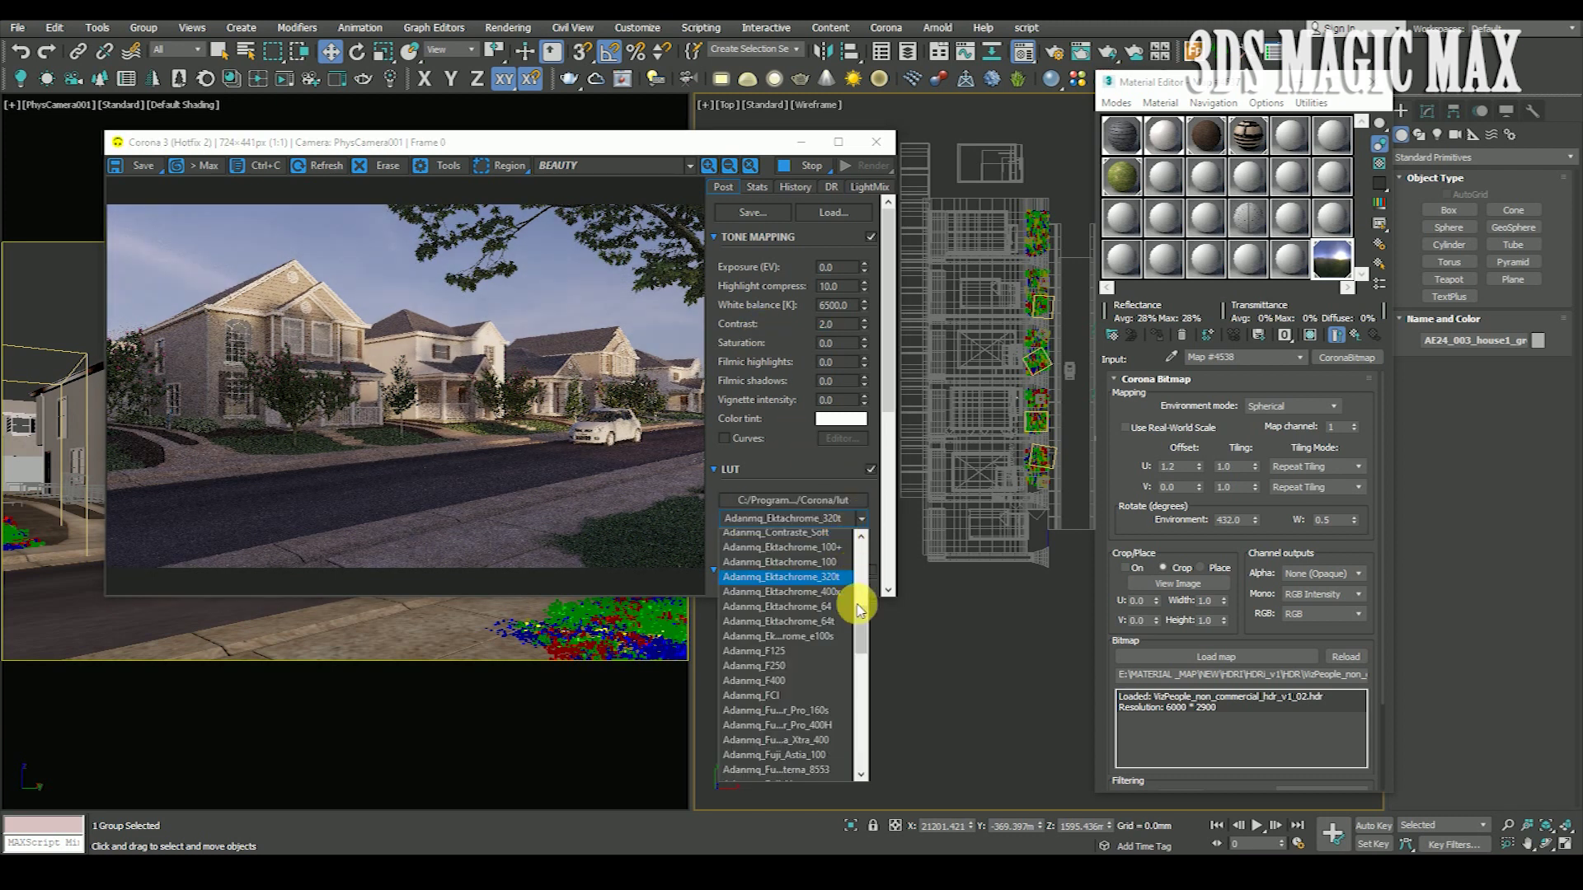
{"action": "left_click_drag", "start_coordinate": [857, 611], "coordinate": [860, 796]}
{"action": "left_click", "coordinate": [822, 732]}
{"action": "scroll", "coordinate": [791, 535], "scroll_direction": "down", "scroll_amount": 2}
{"action": "double_click", "coordinate": [829, 354]}
{"action": "type", "text": "0.5"}
{"action": "key", "text": "Return"}
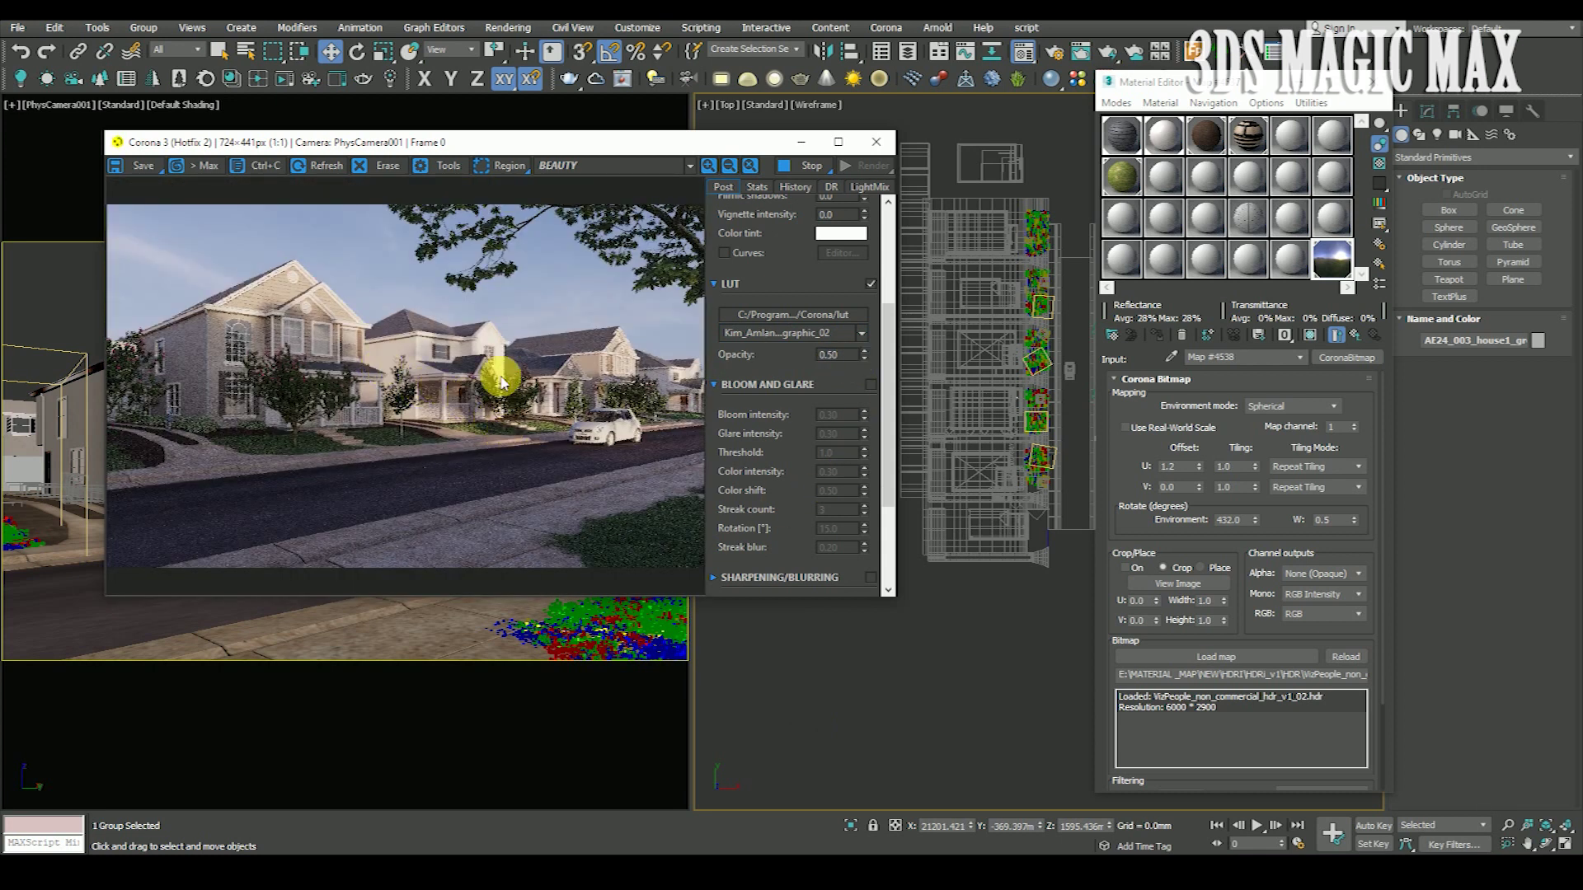
{"action": "scroll", "coordinate": [254, 445], "scroll_direction": "up", "scroll_amount": 1}
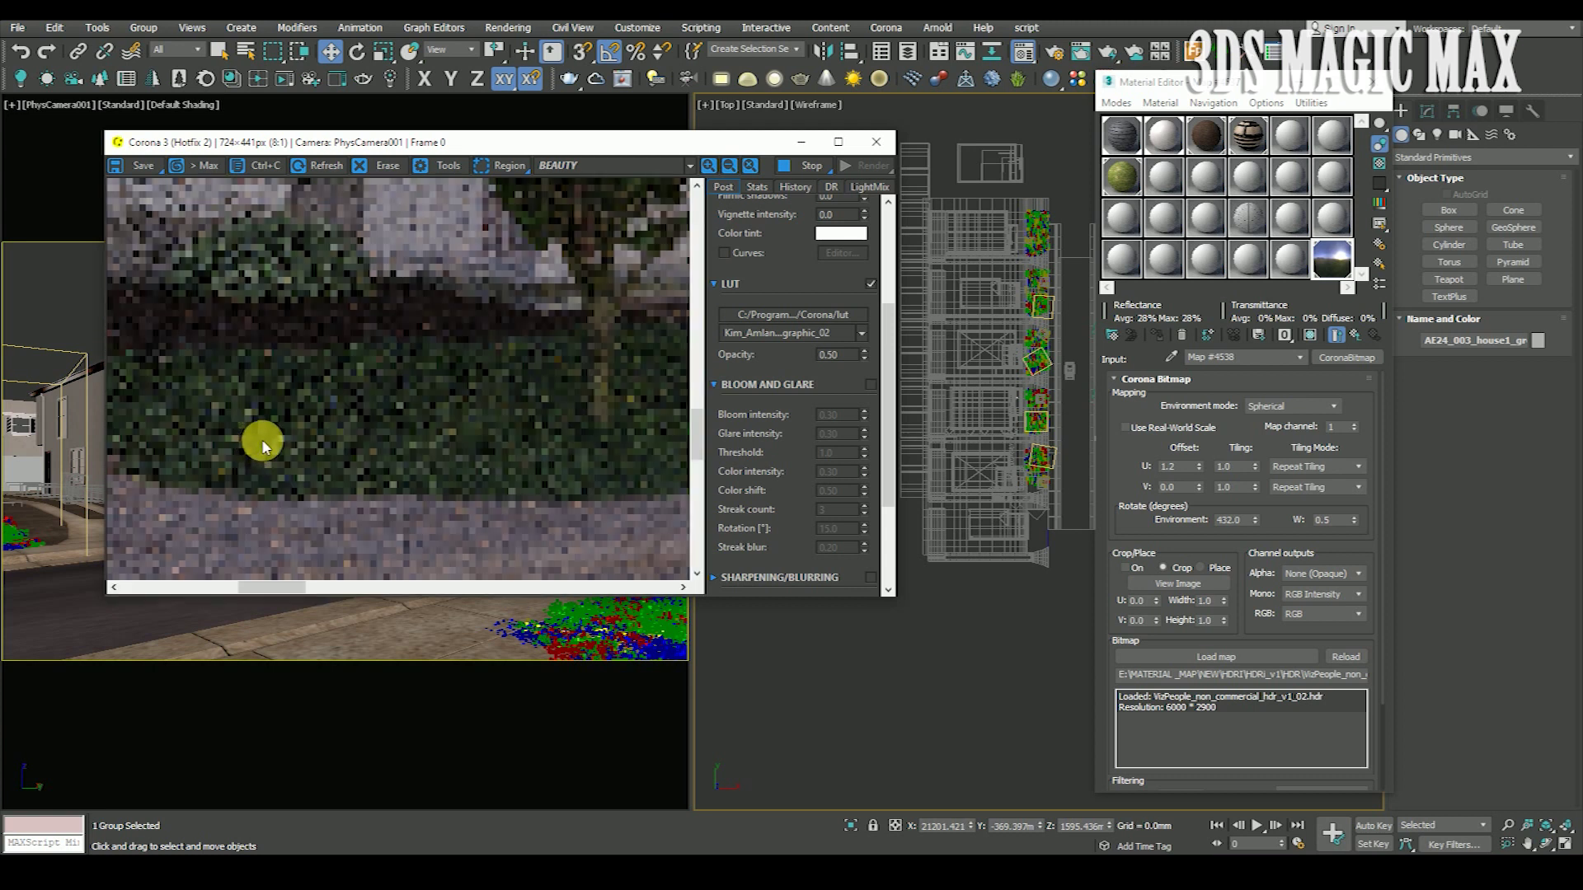
{"action": "scroll", "coordinate": [357, 412], "scroll_direction": "down", "scroll_amount": 1}
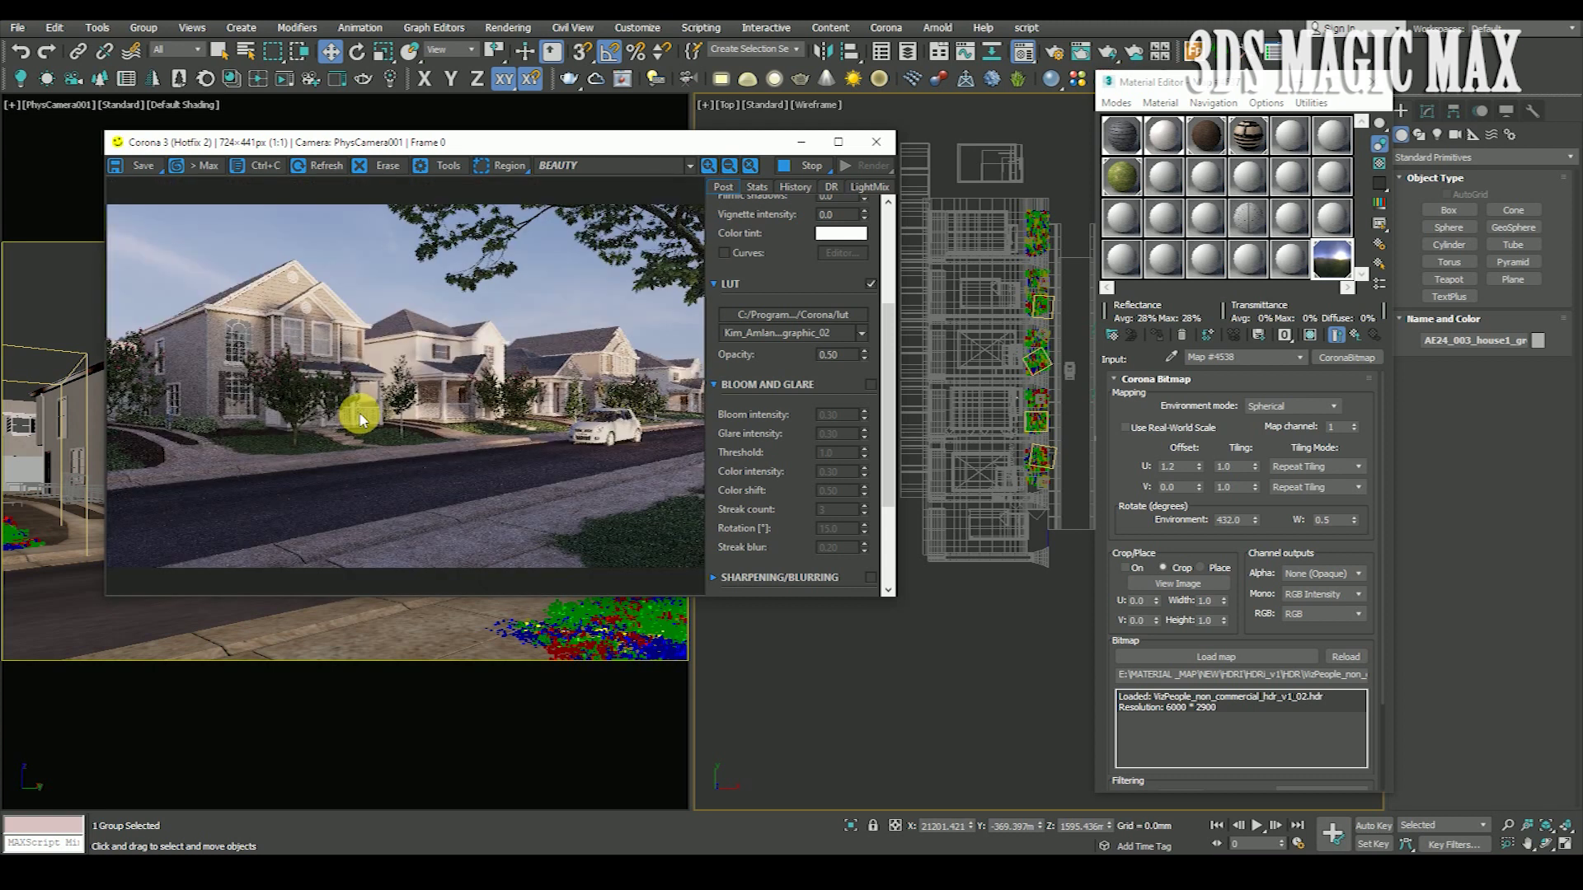
{"action": "scroll", "coordinate": [572, 415], "scroll_direction": "up", "scroll_amount": 1}
{"action": "scroll", "coordinate": [536, 404], "scroll_direction": "down", "scroll_amount": 1}
{"action": "scroll", "coordinate": [438, 375], "scroll_direction": "up", "scroll_amount": 1}
{"action": "scroll", "coordinate": [438, 375], "scroll_direction": "down", "scroll_amount": 1}
{"action": "scroll", "coordinate": [202, 343], "scroll_direction": "up", "scroll_amount": 1}
{"action": "scroll", "coordinate": [223, 395], "scroll_direction": "down", "scroll_amount": 1}
{"action": "scroll", "coordinate": [254, 470], "scroll_direction": "up", "scroll_amount": 1}
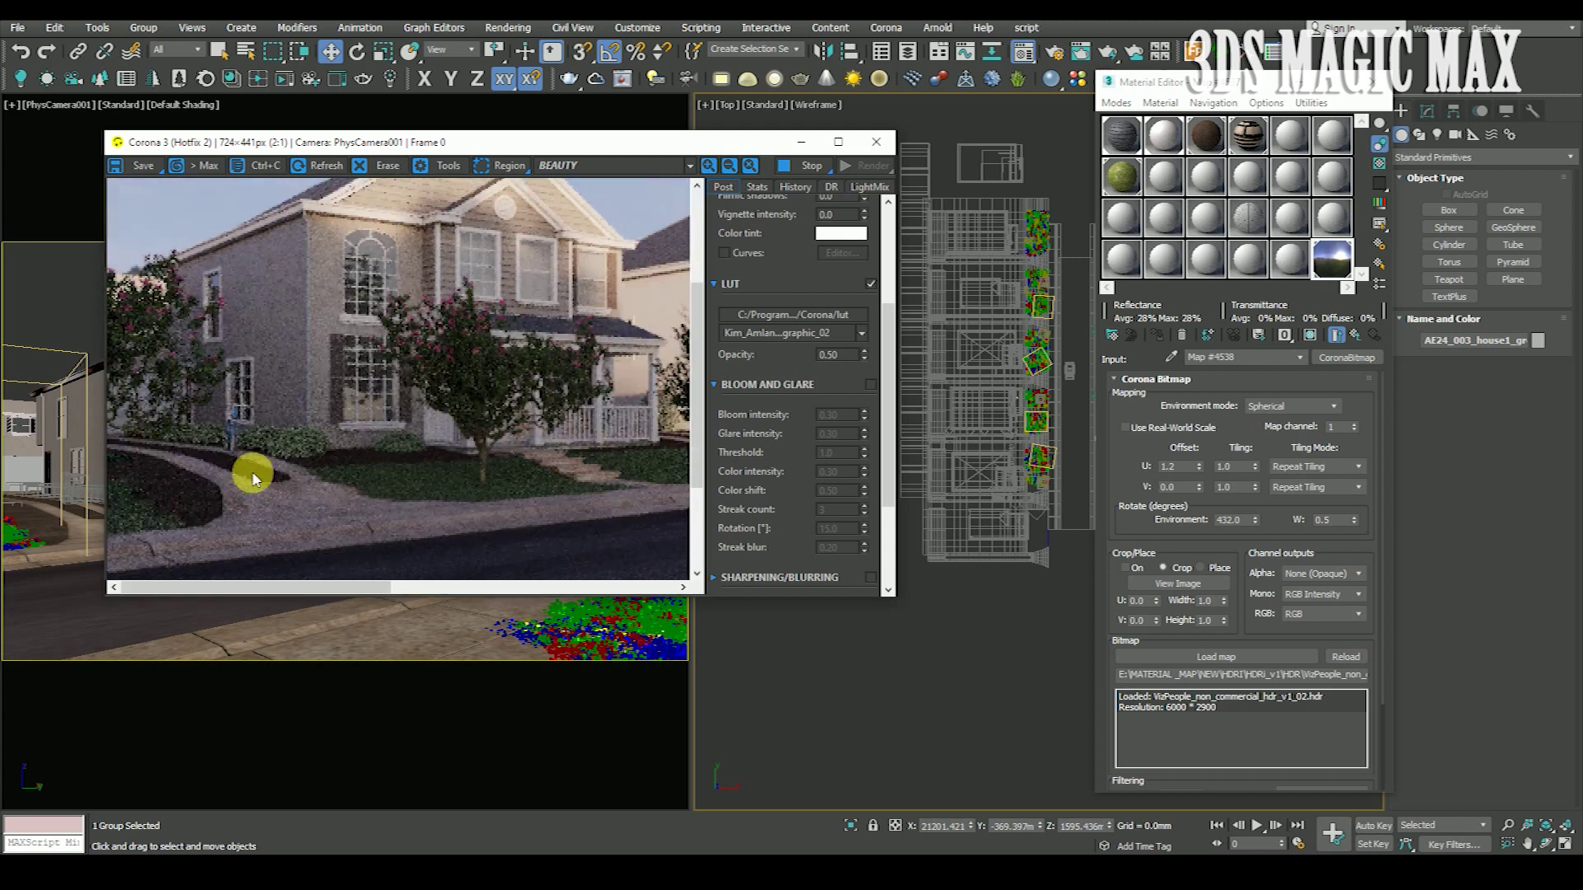
{"action": "scroll", "coordinate": [230, 432], "scroll_direction": "down", "scroll_amount": 1}
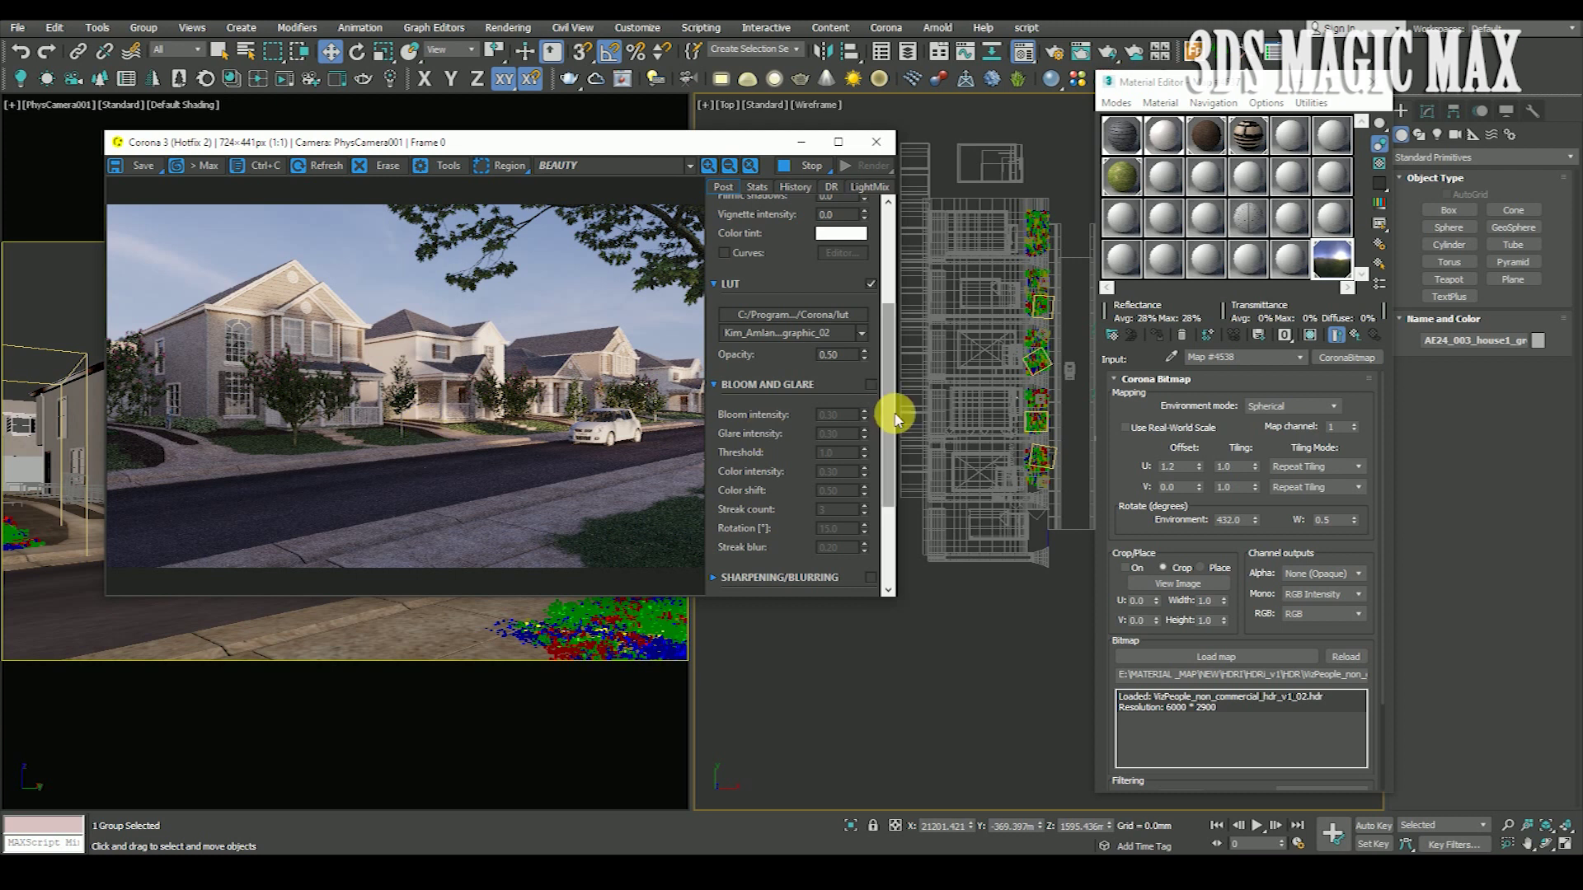
Collapse the LUT settings and raise the Tone Mapping white balance to 8500 K.
{"action": "left_click", "coordinate": [714, 286]}
{"action": "left_click_drag", "start_coordinate": [890, 449], "coordinate": [886, 247]}
{"action": "left_click_drag", "start_coordinate": [864, 306], "coordinate": [859, 240]}
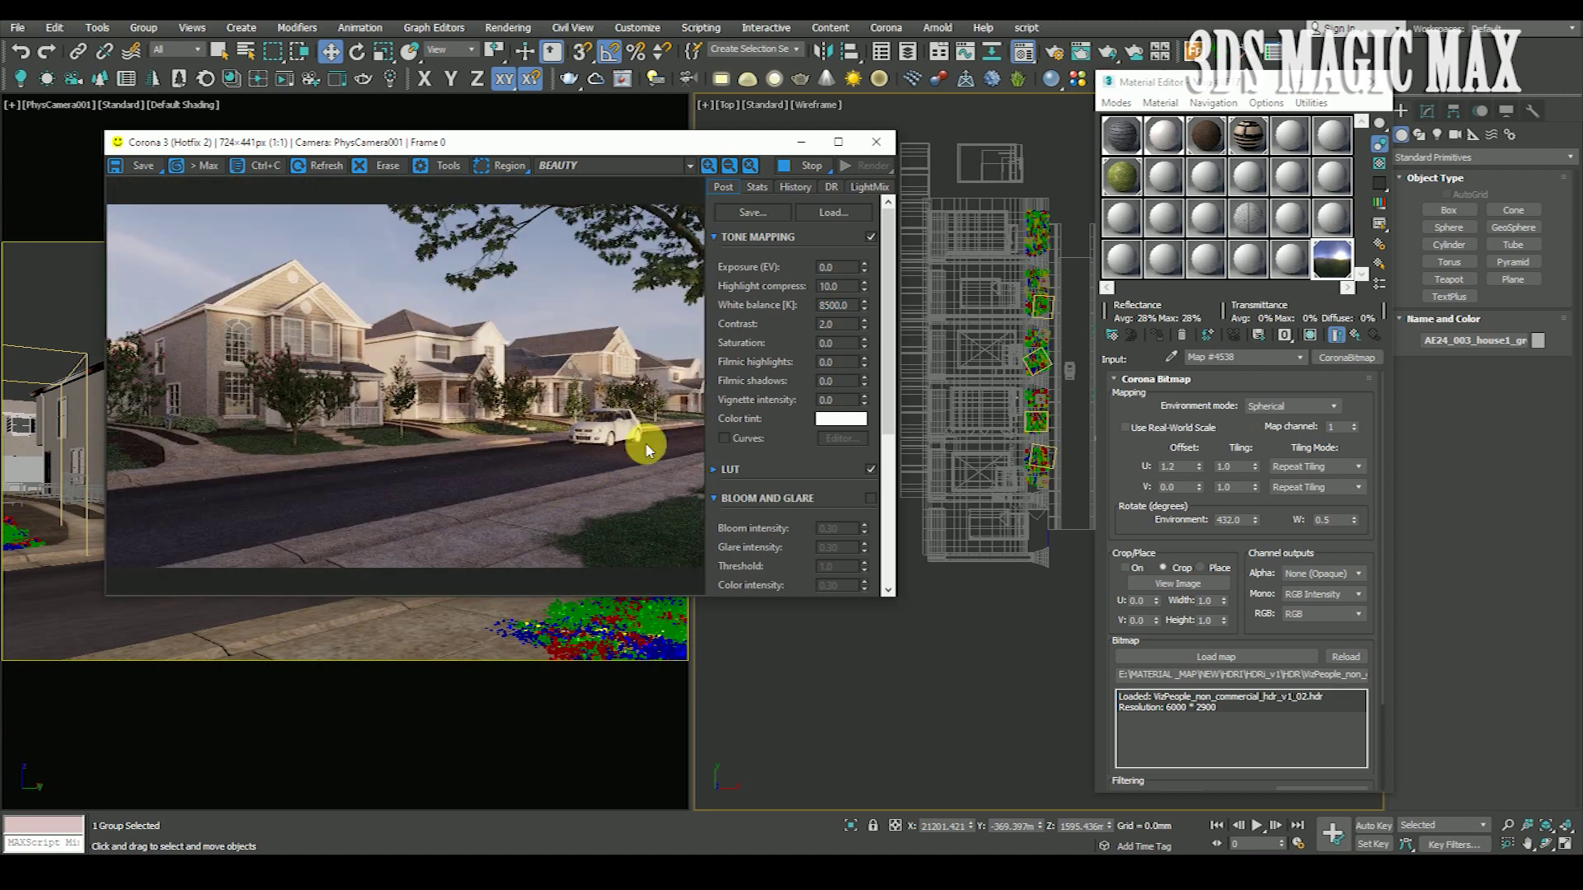
{"action": "scroll", "coordinate": [620, 471], "scroll_direction": "up", "scroll_amount": 1}
{"action": "scroll", "coordinate": [562, 458], "scroll_direction": "down", "scroll_amount": 1}
Move the camera group along Y in the Top viewport to reframe the street.
{"action": "mouse_move", "coordinate": [1021, 506]}
{"action": "middle_mouse_down"}
{"action": "mouse_move", "coordinate": [961, 506]}
{"action": "mouse_move", "coordinate": [986, 526]}
{"action": "middle_mouse_up"}
{"action": "scroll", "coordinate": [961, 505], "scroll_direction": "down", "scroll_amount": 2}
{"action": "left_click_drag", "start_coordinate": [979, 472], "coordinate": [986, 490]}
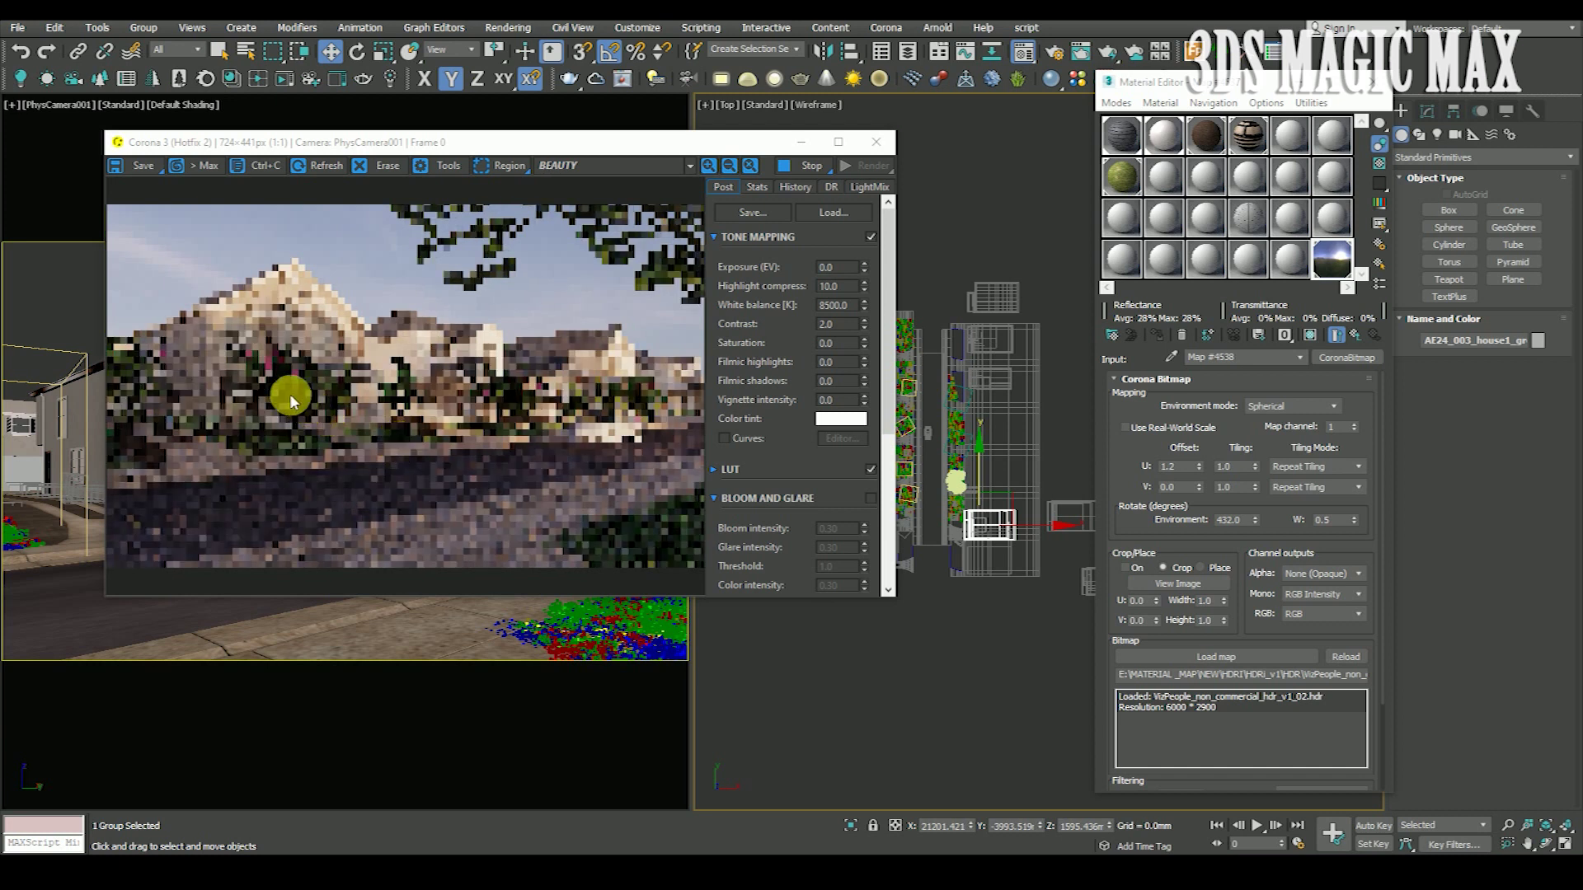
{"action": "scroll", "coordinate": [231, 327], "scroll_direction": "up", "scroll_amount": 1}
{"action": "scroll", "coordinate": [376, 371], "scroll_direction": "down", "scroll_amount": 1}
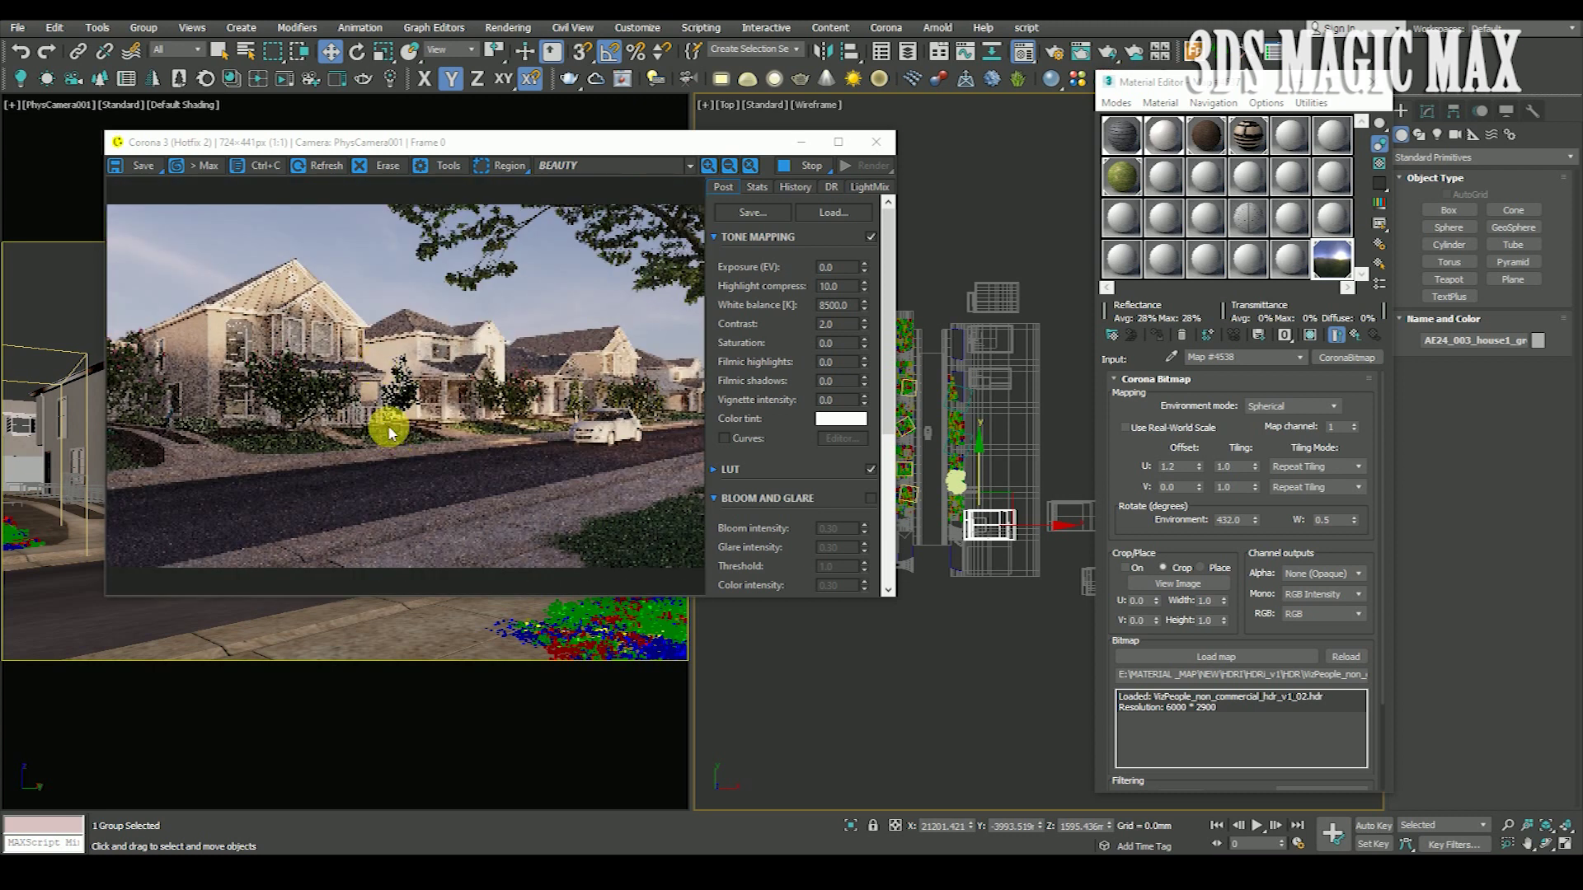
{"action": "scroll", "coordinate": [357, 396], "scroll_direction": "up", "scroll_amount": 1}
{"action": "scroll", "coordinate": [346, 354], "scroll_direction": "down", "scroll_amount": 1}
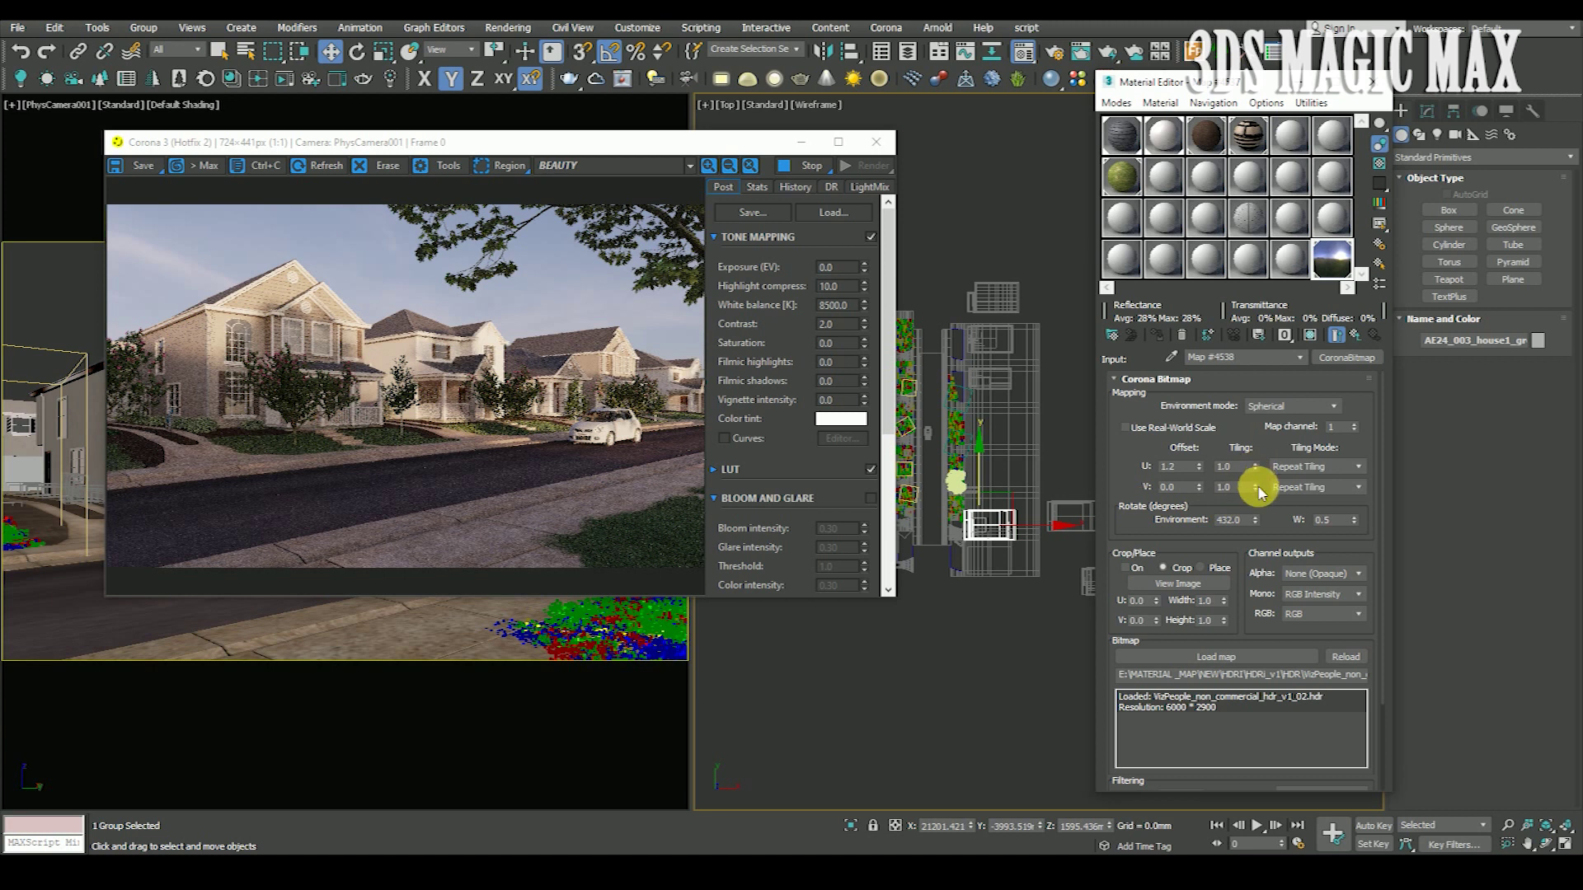
{"action": "left_click", "coordinate": [1256, 487]}
Try a higher V tiling and undo it, then set the HDRI's U offset to 1.3.
{"action": "left_click_drag", "start_coordinate": [1257, 487], "coordinate": [1263, 417]}
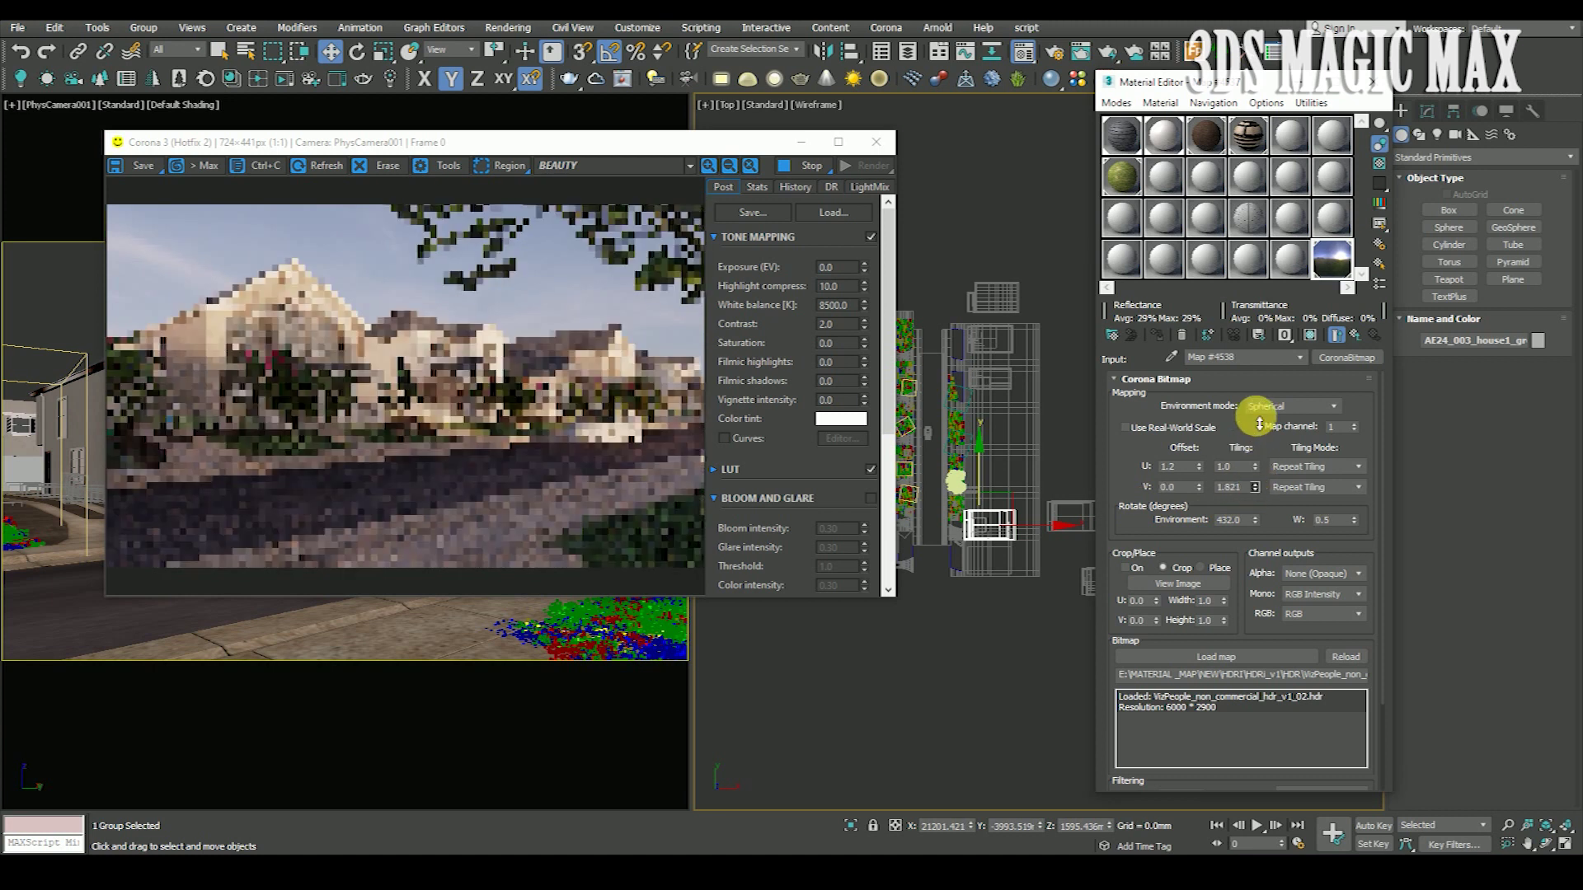
{"action": "key", "text": "ctrl+z"}
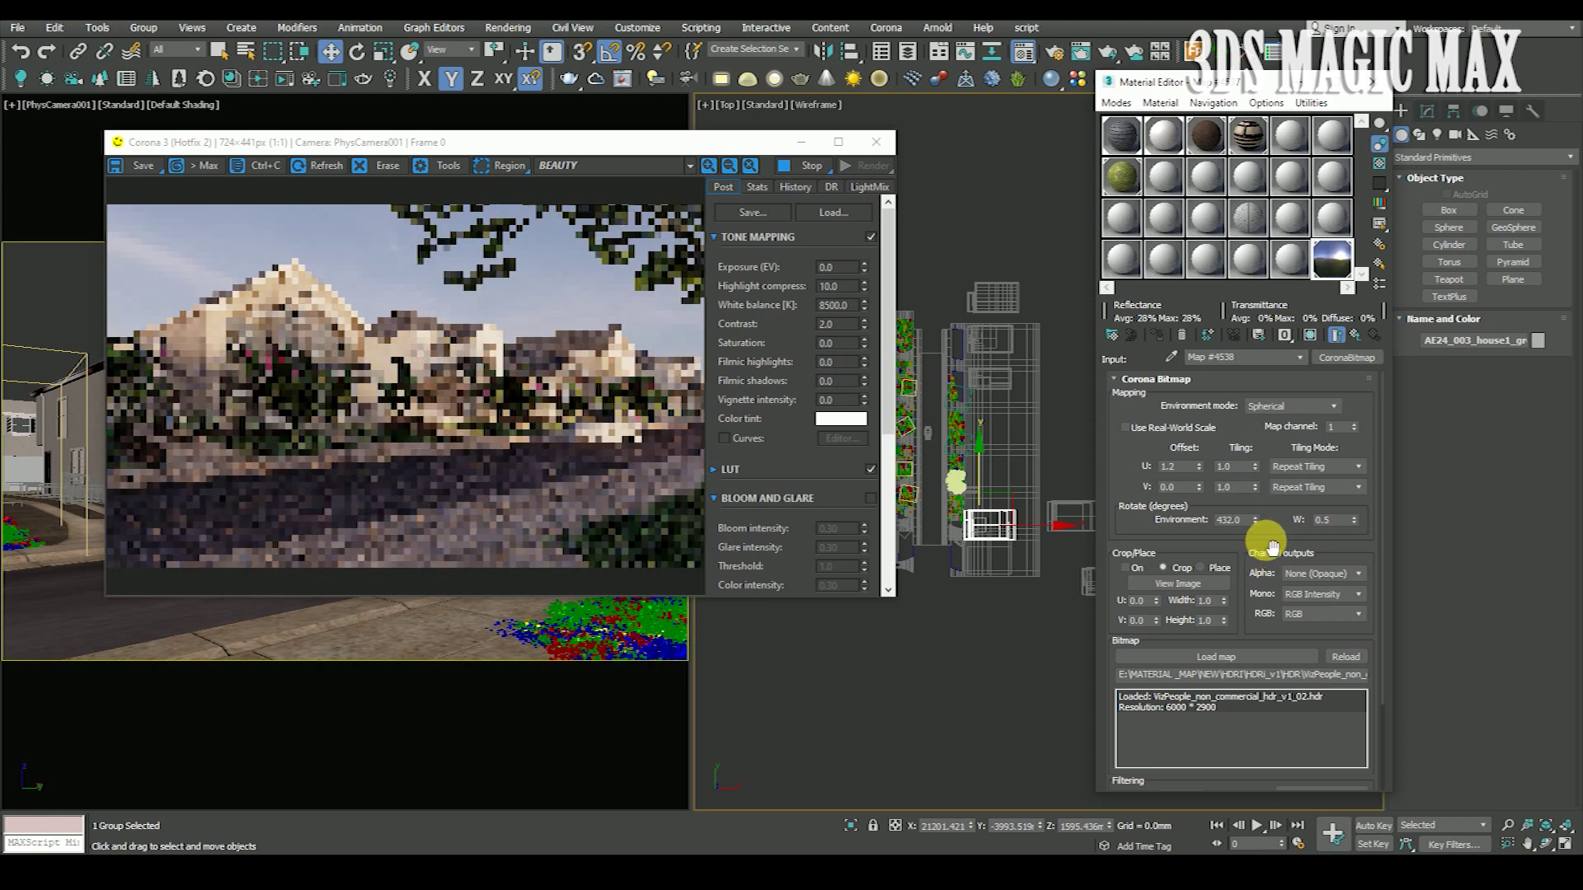
{"action": "double_click", "coordinate": [1179, 467]}
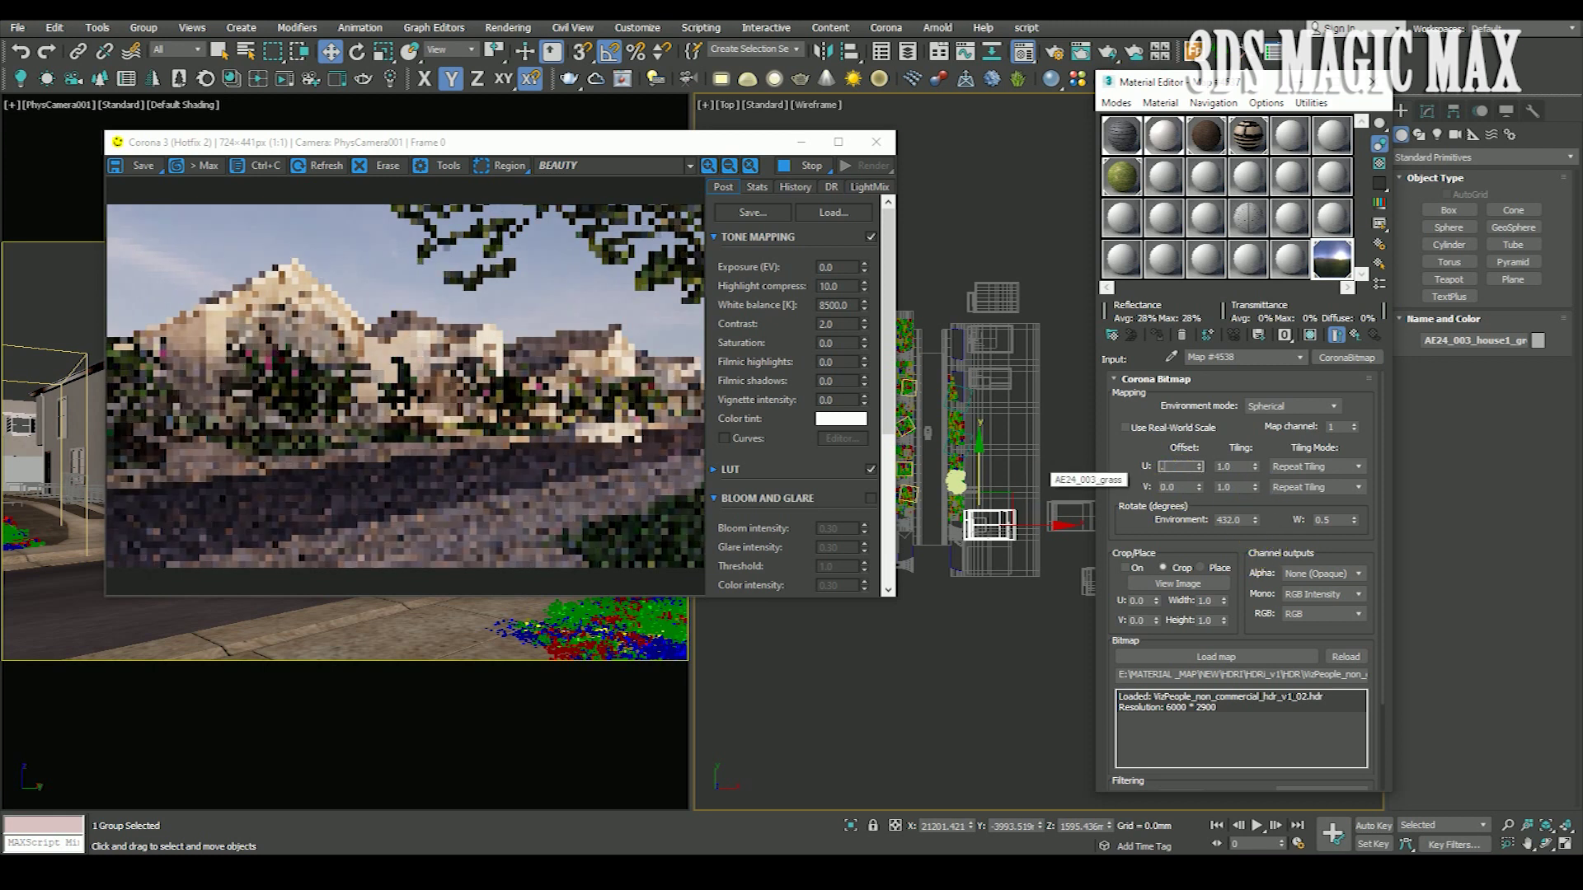
{"action": "type", "text": "1.3"}
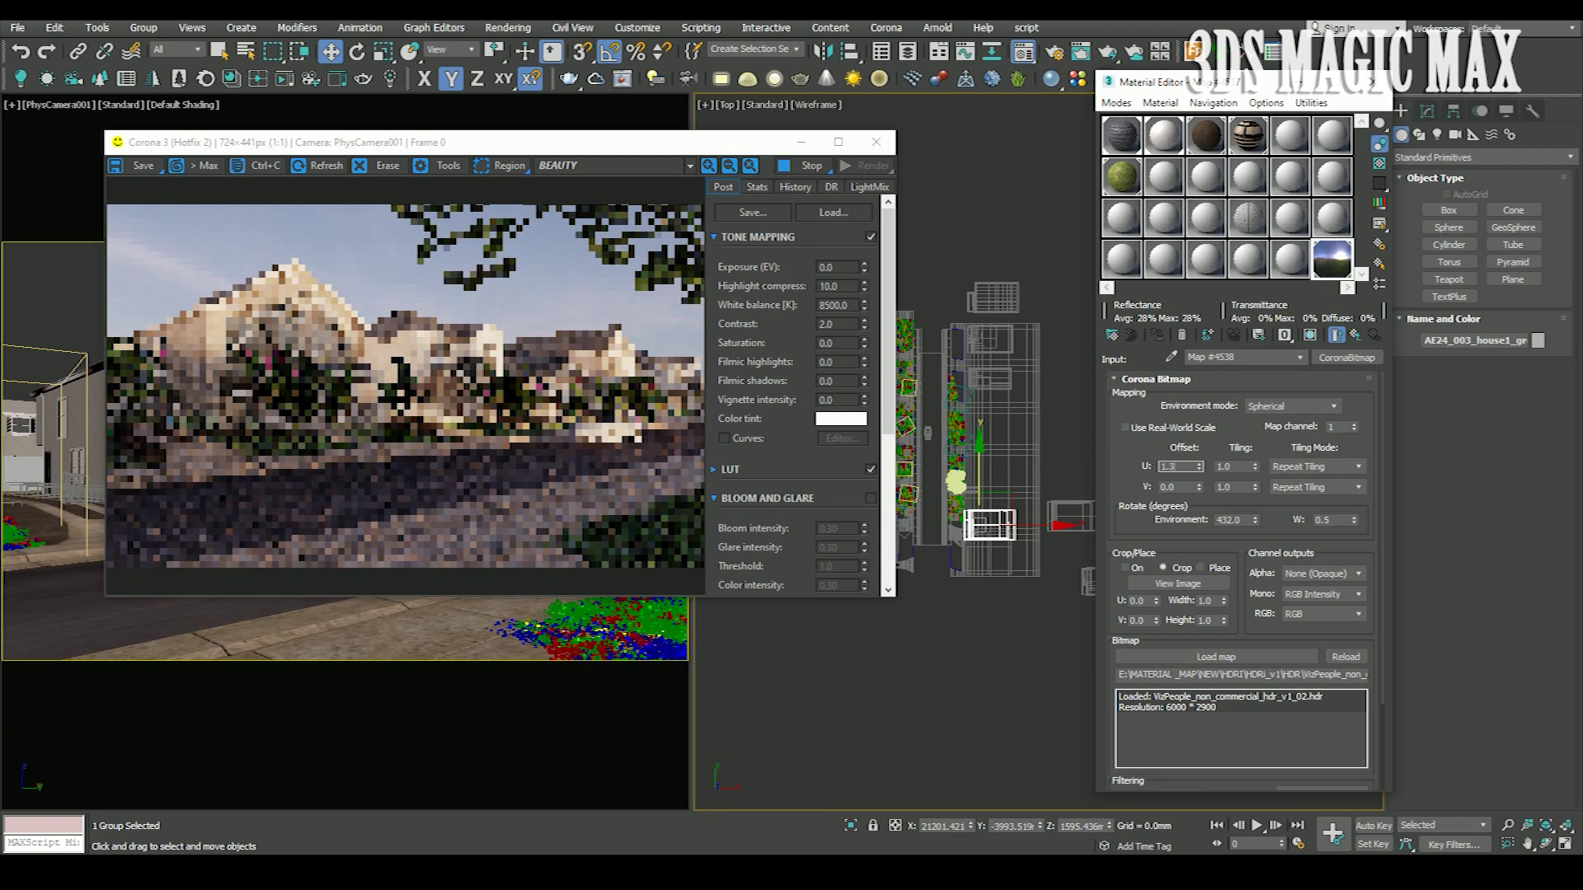
{"action": "key", "text": "Return"}
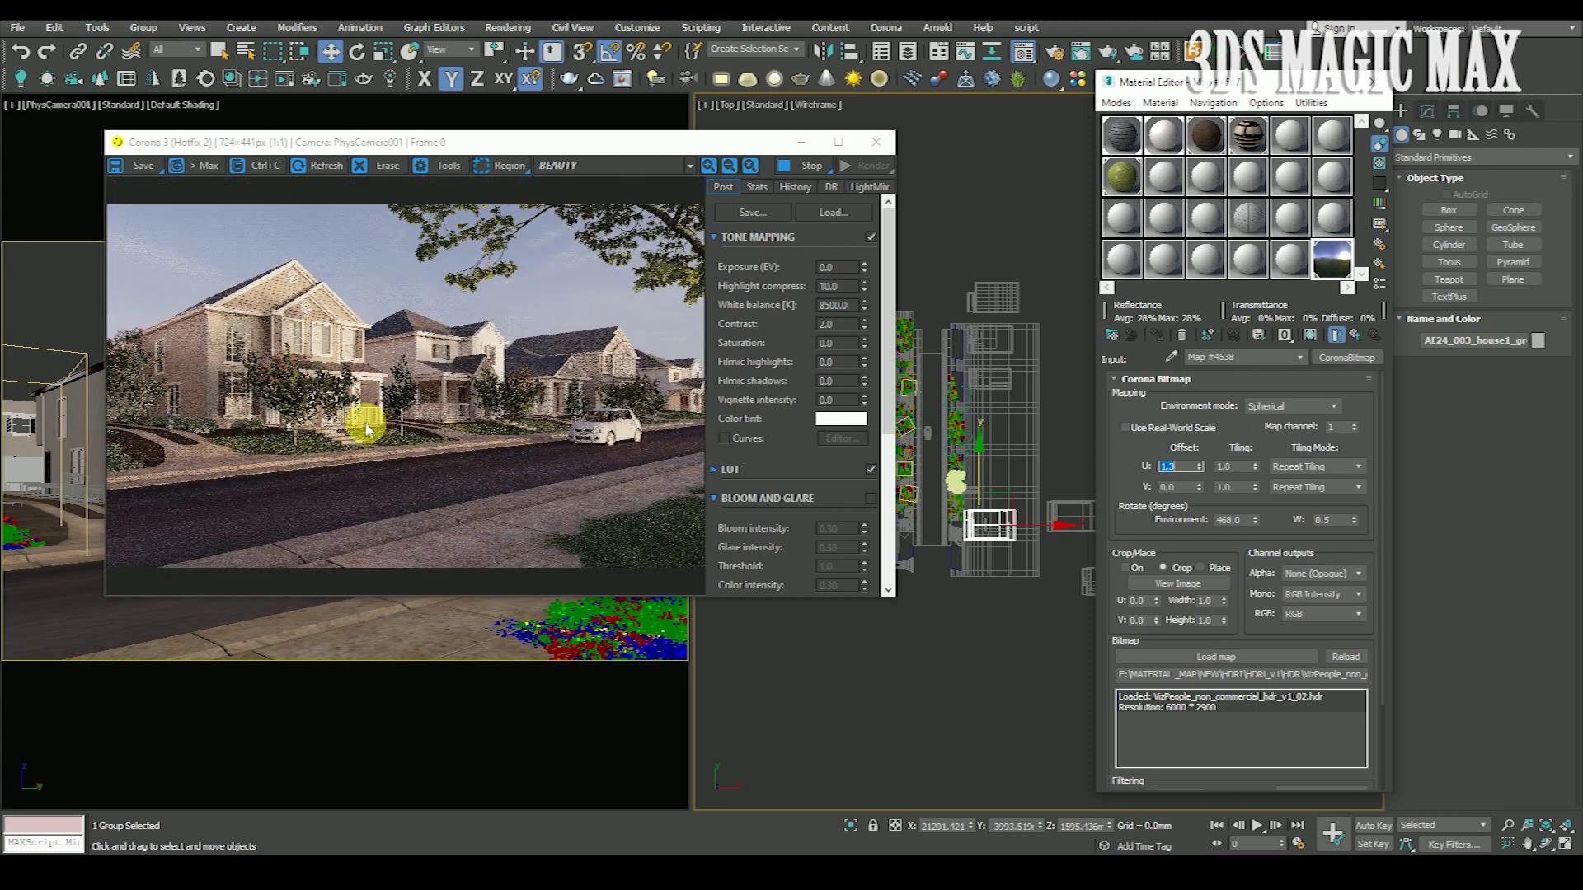
{"action": "scroll", "coordinate": [388, 417], "scroll_direction": "up", "scroll_amount": 2}
{"action": "scroll", "coordinate": [296, 334], "scroll_direction": "down", "scroll_amount": 2}
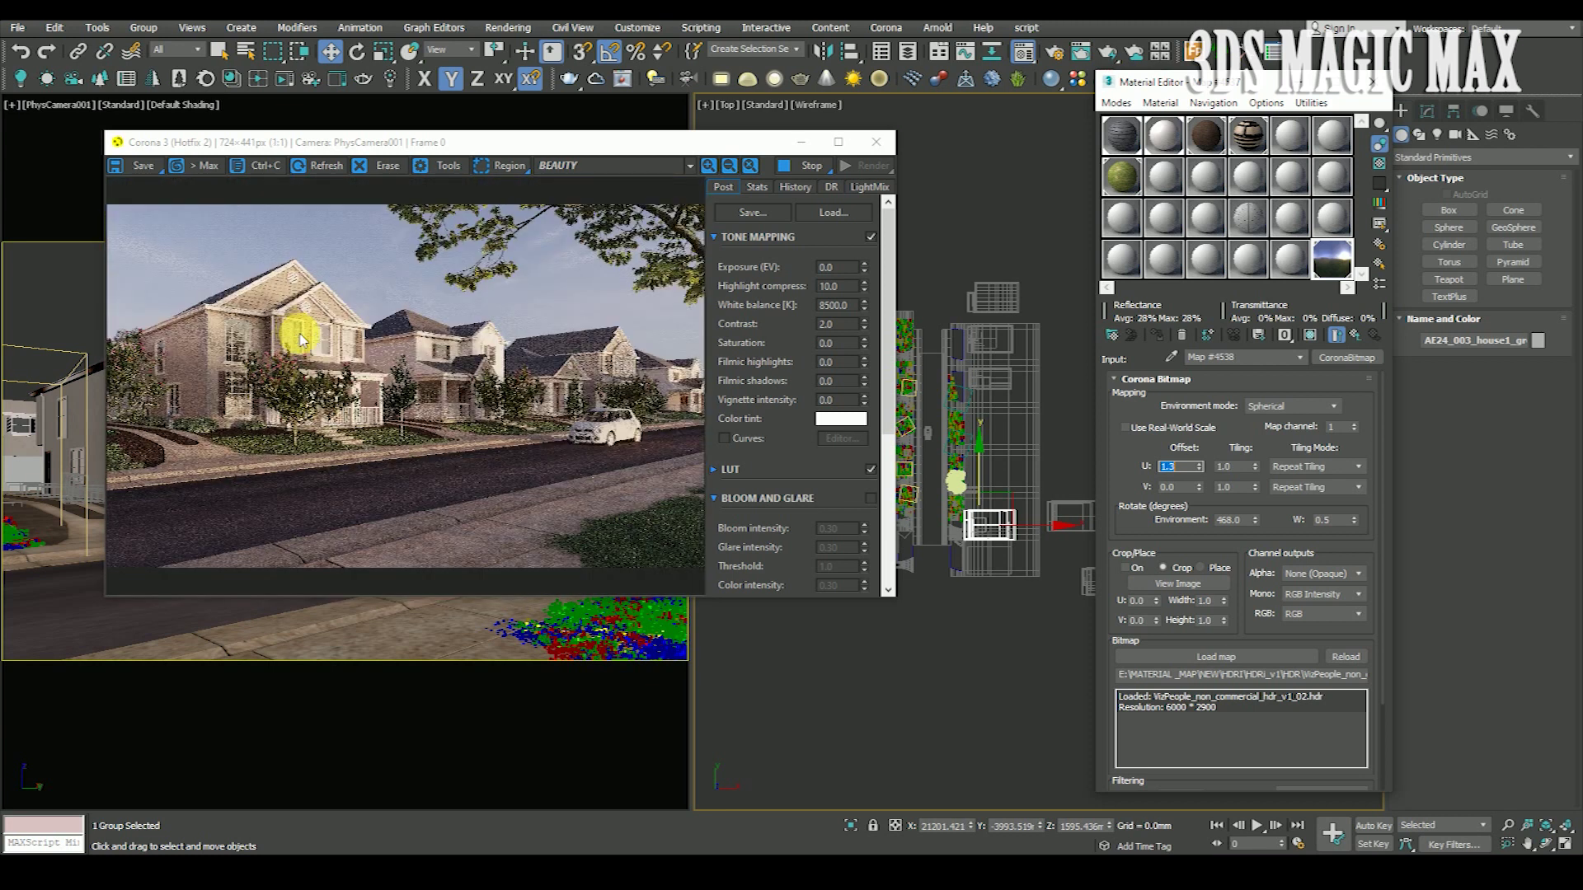
{"action": "scroll", "coordinate": [1010, 626], "scroll_direction": "up", "scroll_amount": 1}
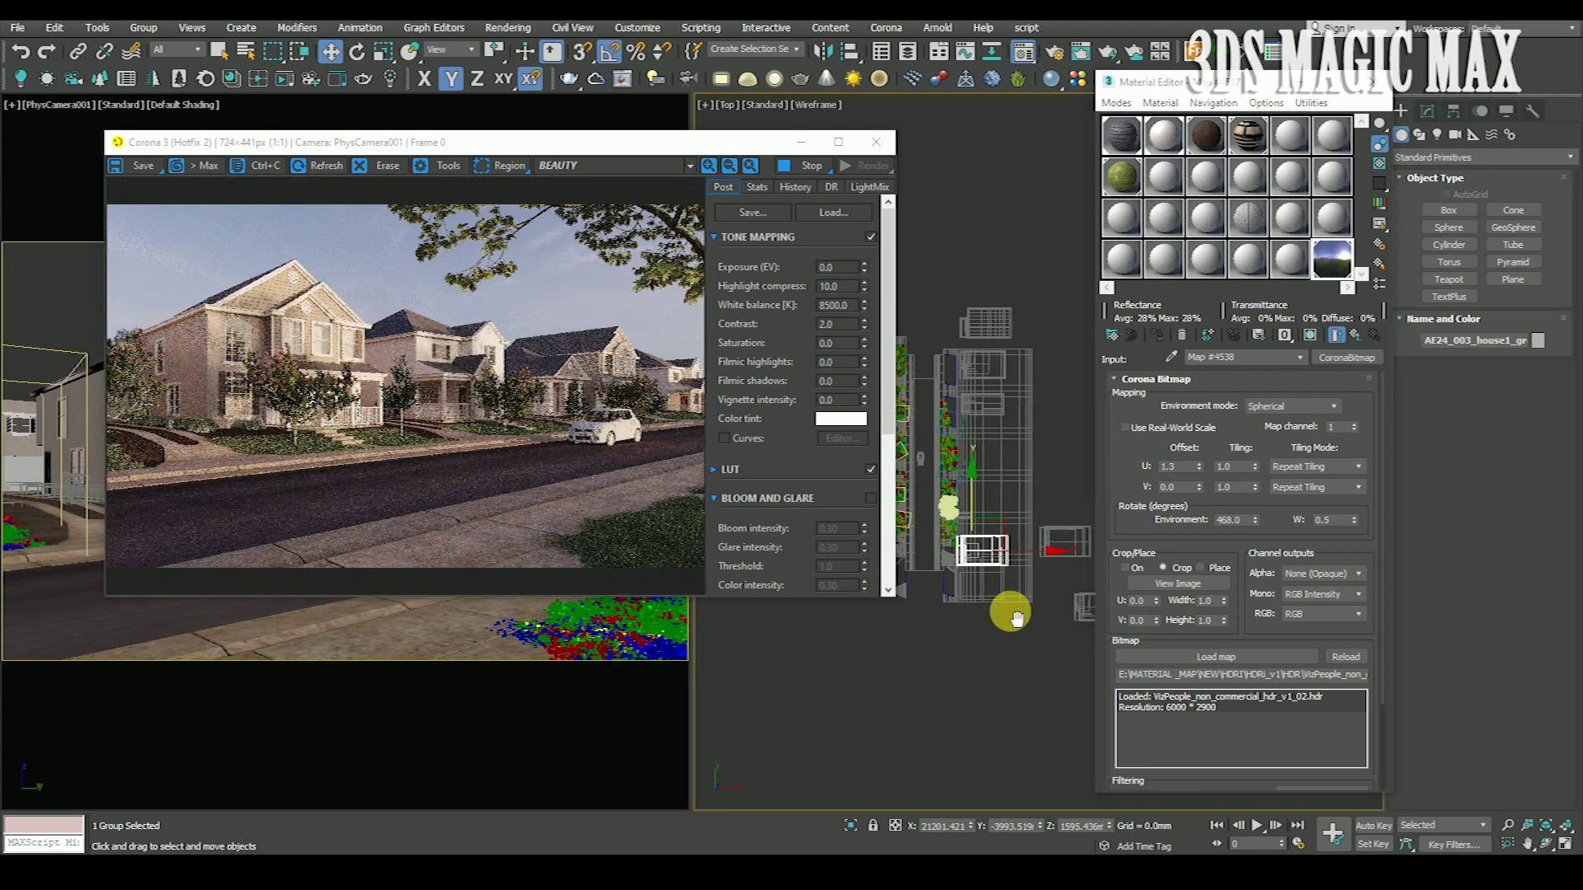
Move the camera group up-left and then right in the Top viewport, shifting the Material Editor aside.
{"action": "scroll", "coordinate": [985, 569], "scroll_direction": "up", "scroll_amount": 2}
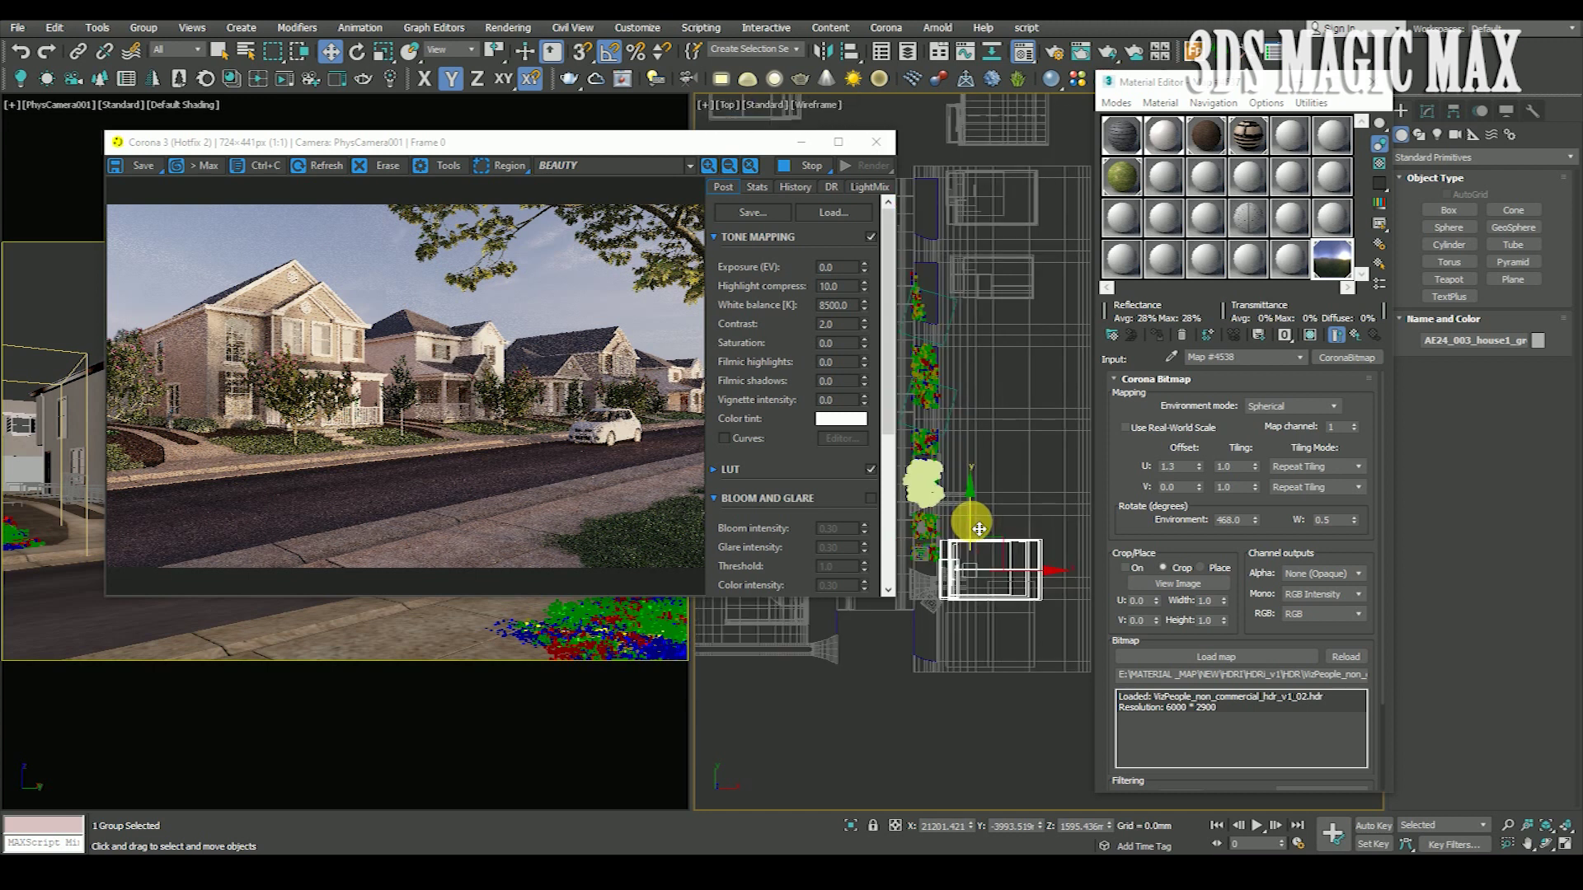
{"action": "left_click_drag", "start_coordinate": [979, 519], "coordinate": [979, 494]}
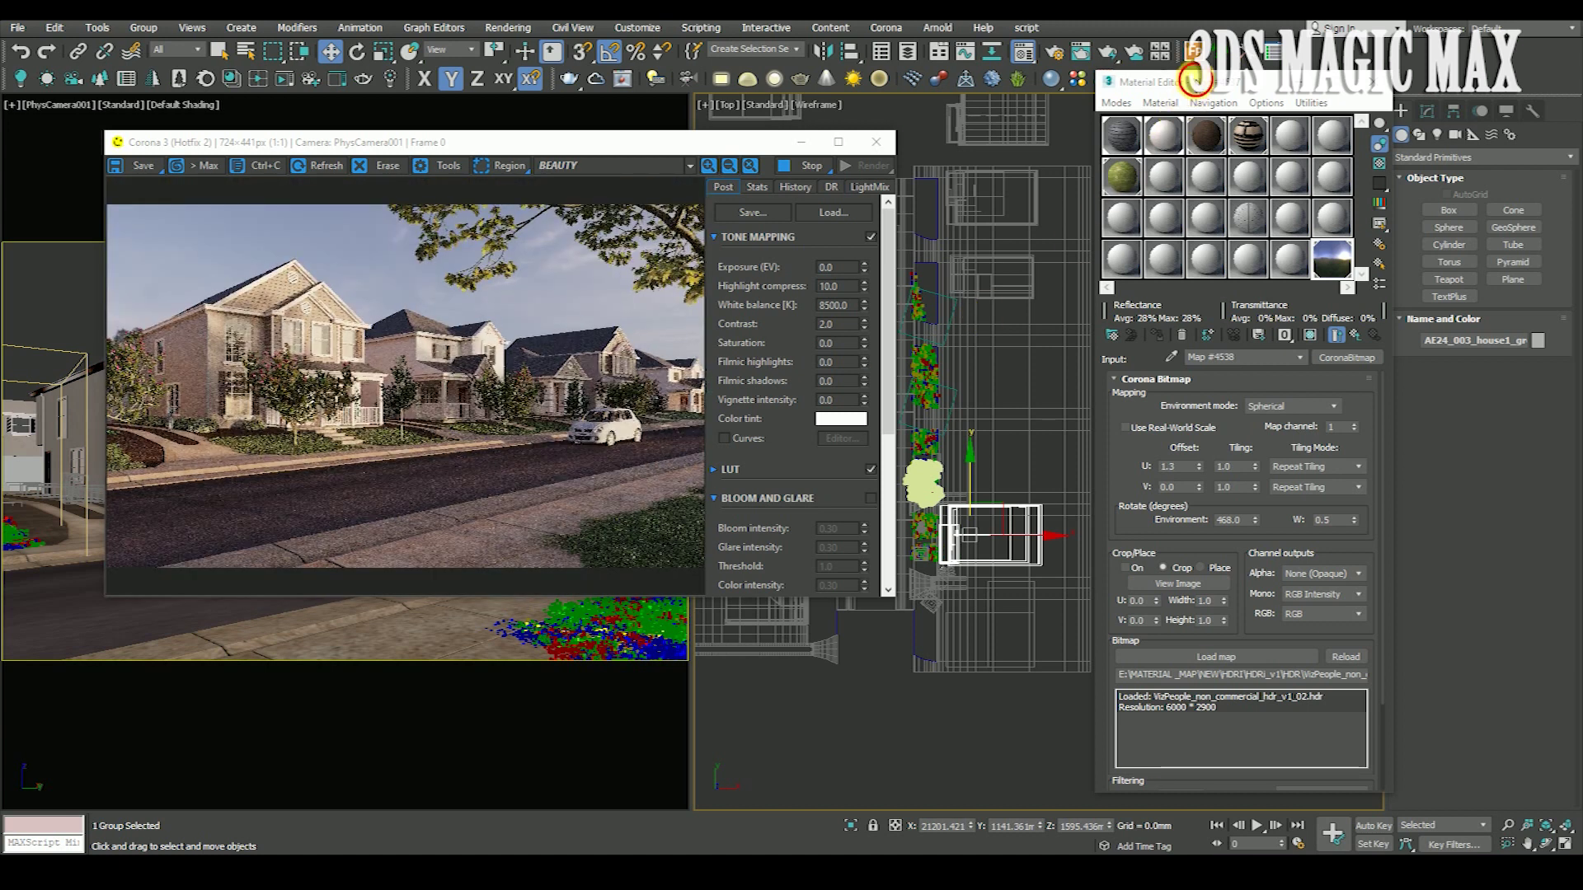
{"action": "left_click_drag", "start_coordinate": [1187, 81], "coordinate": [1390, 92]}
{"action": "left_click_drag", "start_coordinate": [1159, 536], "coordinate": [1013, 435]}
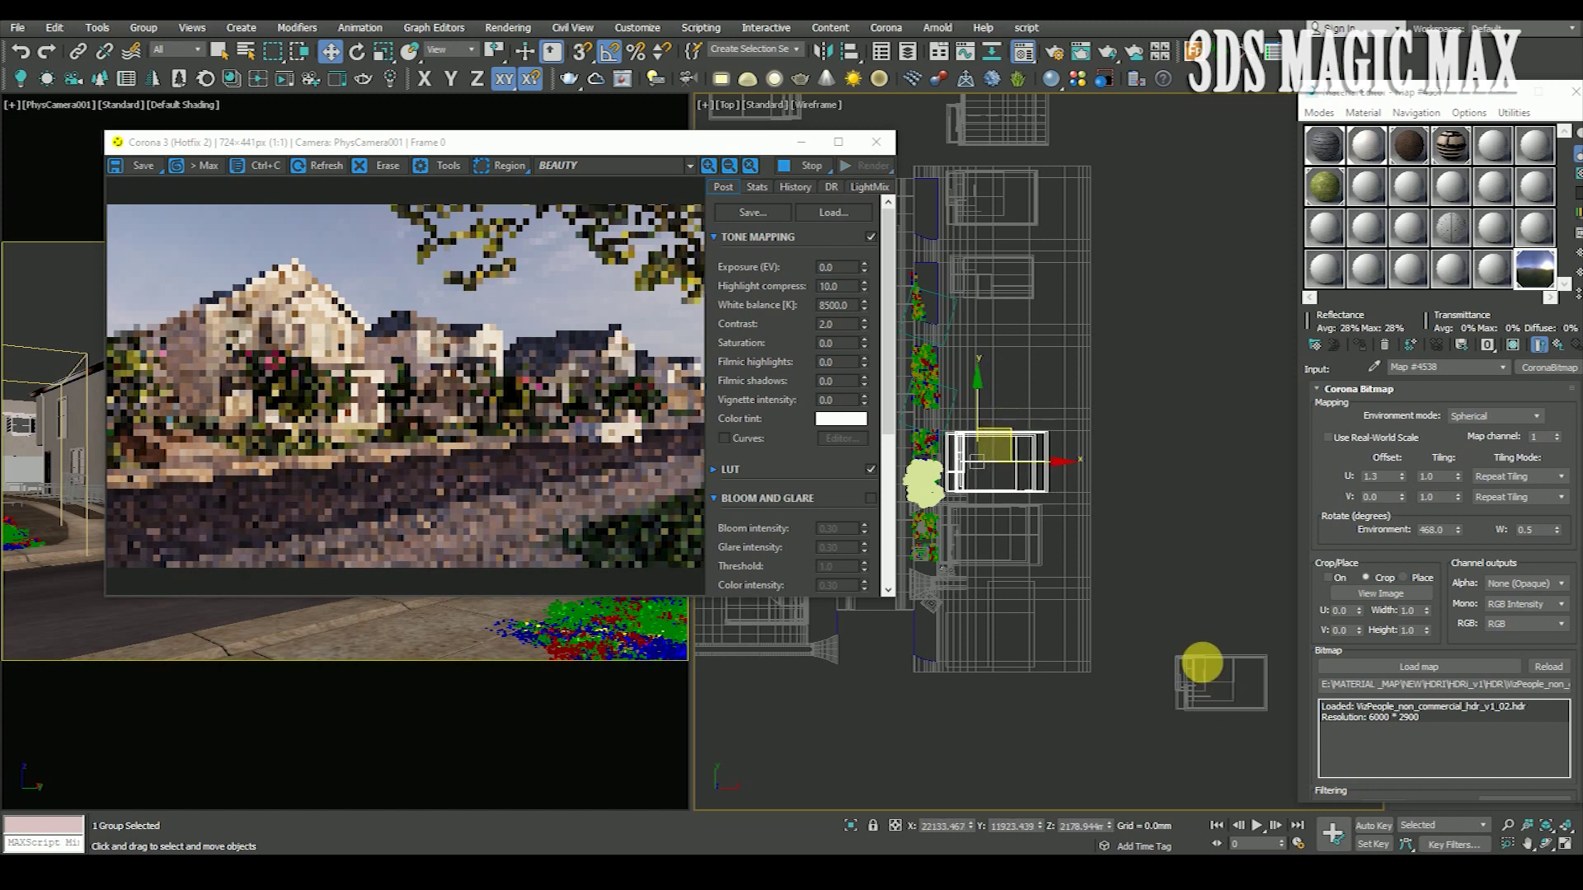
{"action": "left_click_drag", "start_coordinate": [1223, 660], "coordinate": [1119, 422]}
{"action": "left_click_drag", "start_coordinate": [1023, 358], "coordinate": [1002, 341]}
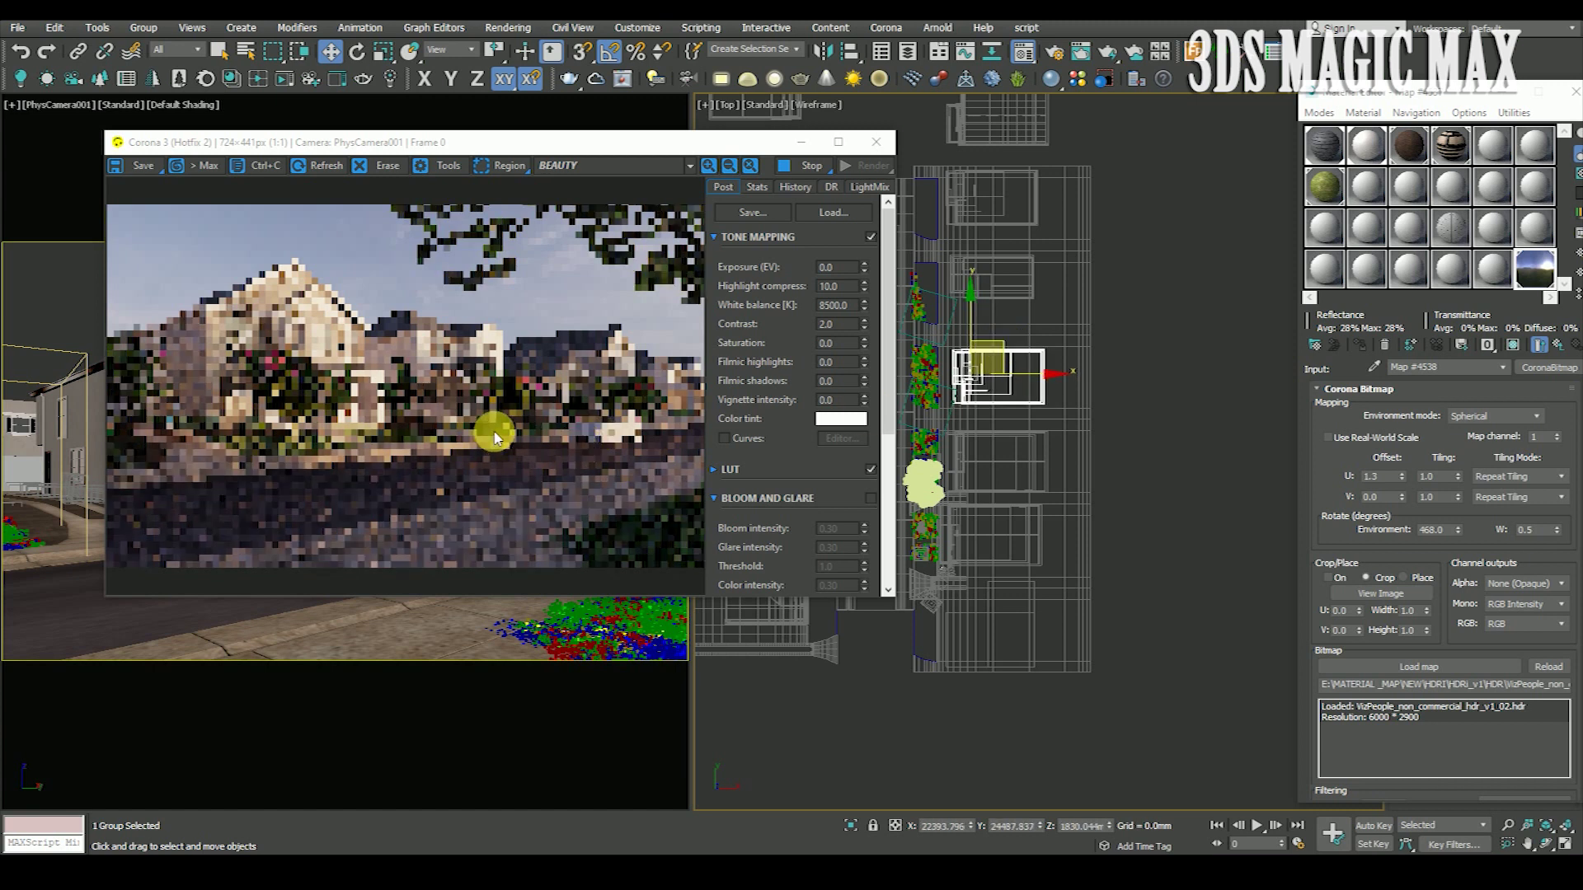
{"action": "mouse_move", "coordinate": [1426, 92]}
{"action": "left_mouse_down"}
{"action": "mouse_move", "coordinate": [1141, 90]}
{"action": "mouse_move", "coordinate": [1366, 135]}
{"action": "left_mouse_up"}
{"action": "left_click_drag", "start_coordinate": [1041, 388], "coordinate": [1212, 364]}
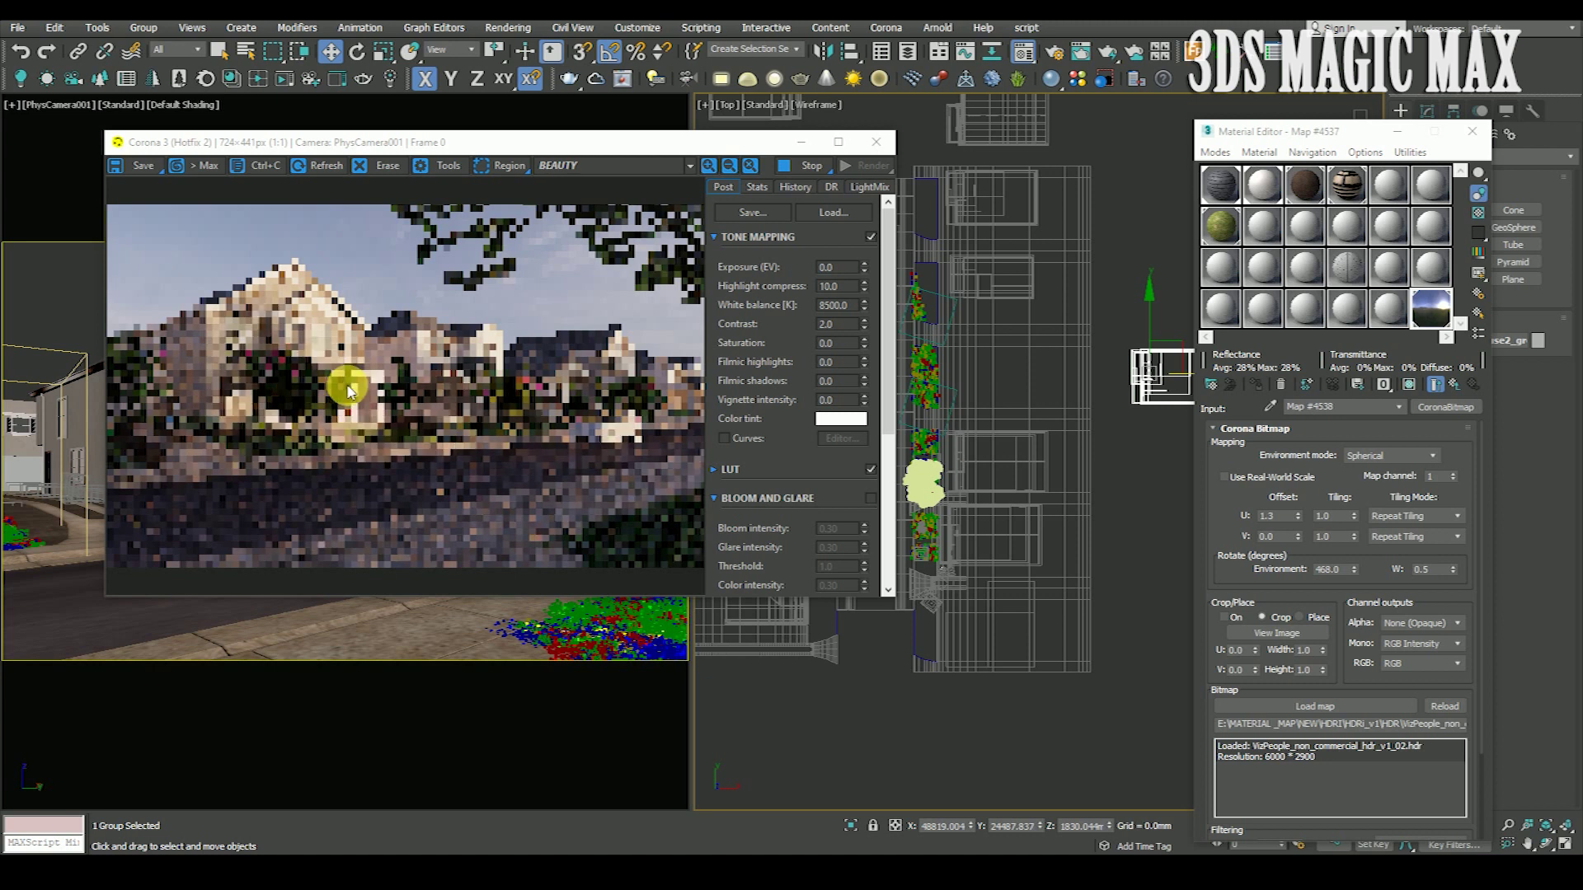
Pan the Top view to the camera, nudge the group up, and inspect the render.
{"action": "scroll", "coordinate": [345, 392], "scroll_direction": "up", "scroll_amount": 2}
{"action": "scroll", "coordinate": [344, 394], "scroll_direction": "down", "scroll_amount": 2}
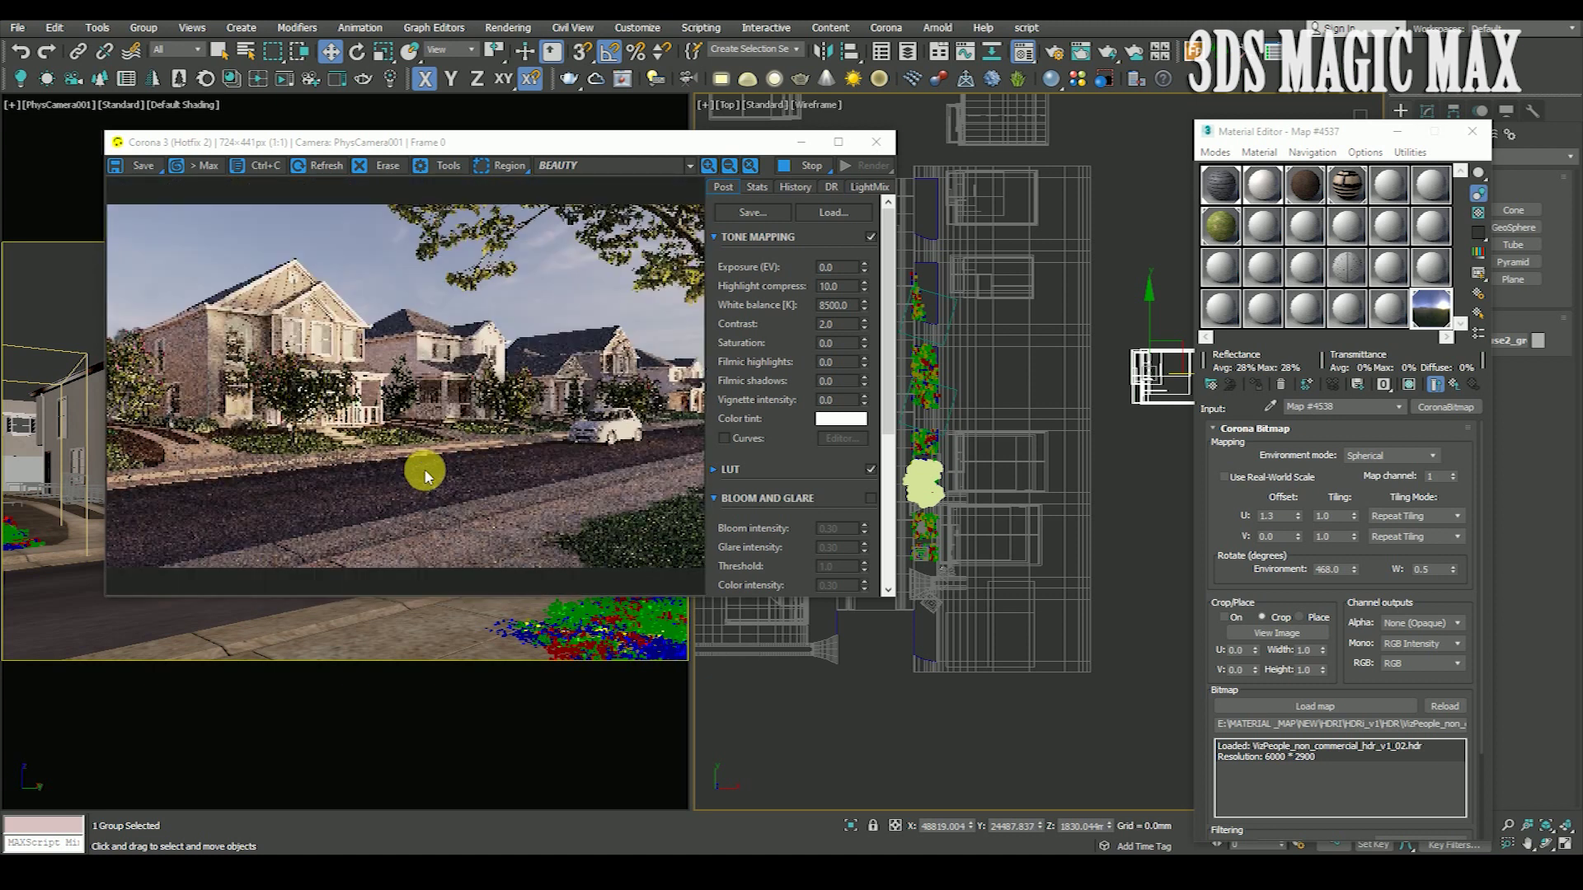
{"action": "scroll", "coordinate": [527, 487], "scroll_direction": "up", "scroll_amount": 1}
{"action": "scroll", "coordinate": [532, 488], "scroll_direction": "down", "scroll_amount": 1}
{"action": "scroll", "coordinate": [610, 388], "scroll_direction": "up", "scroll_amount": 1}
{"action": "scroll", "coordinate": [389, 417], "scroll_direction": "up", "scroll_amount": 1}
{"action": "scroll", "coordinate": [534, 442], "scroll_direction": "down", "scroll_amount": 2}
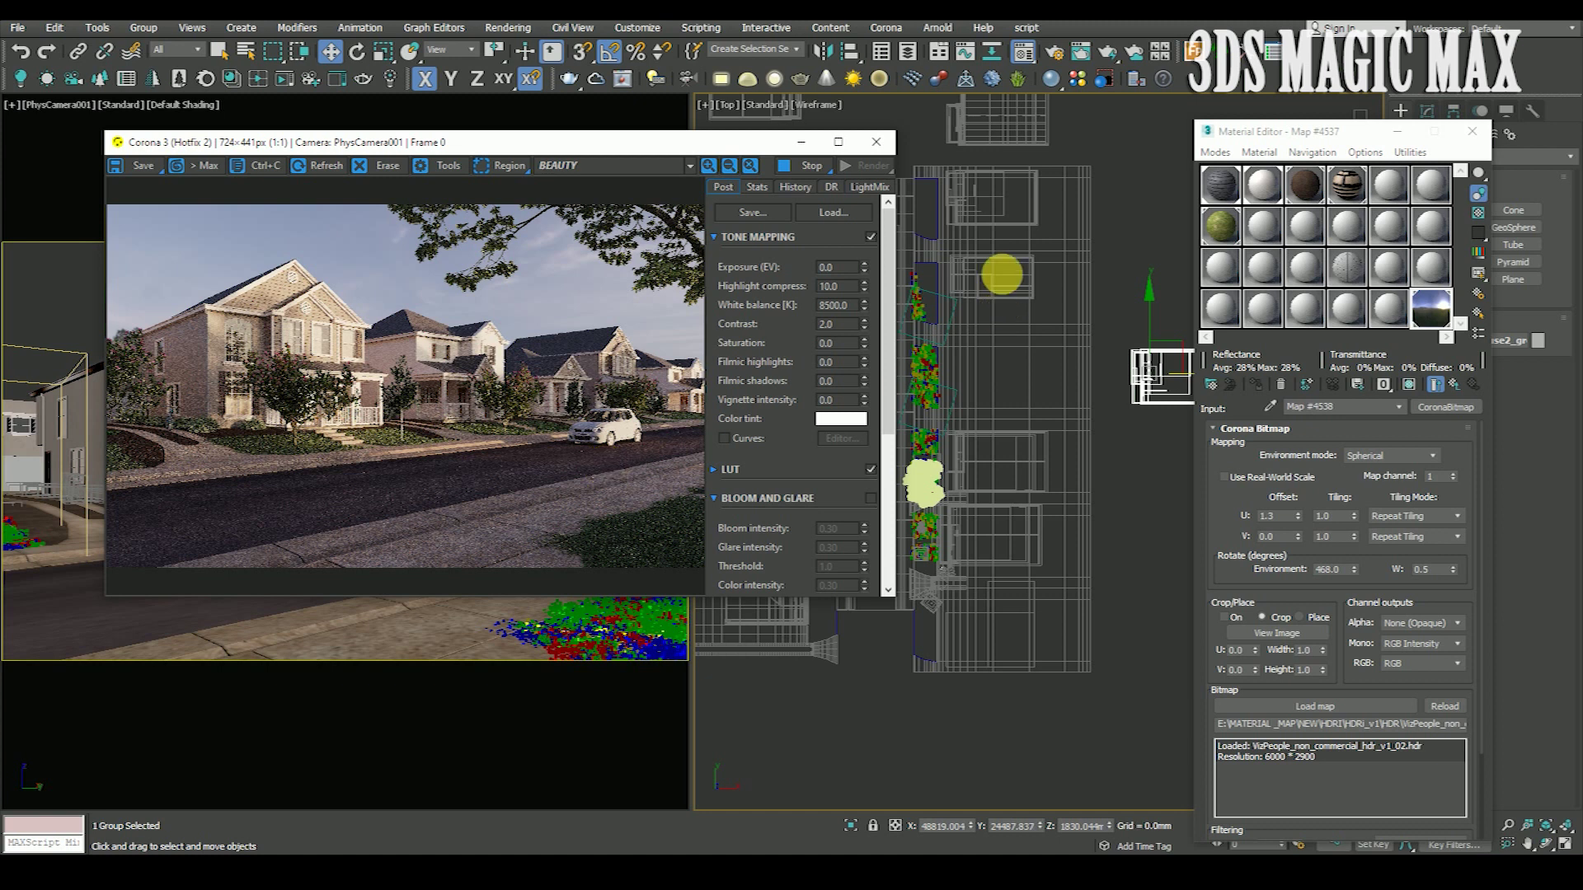
{"action": "middle_click_drag", "start_coordinate": [1000, 272], "coordinate": [1000, 382]}
{"action": "scroll", "coordinate": [1020, 387], "scroll_direction": "down", "scroll_amount": 1}
{"action": "mouse_move", "coordinate": [1022, 396]}
{"action": "left_mouse_down"}
{"action": "mouse_move", "coordinate": [1029, 443]}
{"action": "mouse_move", "coordinate": [1012, 442]}
{"action": "left_mouse_up"}
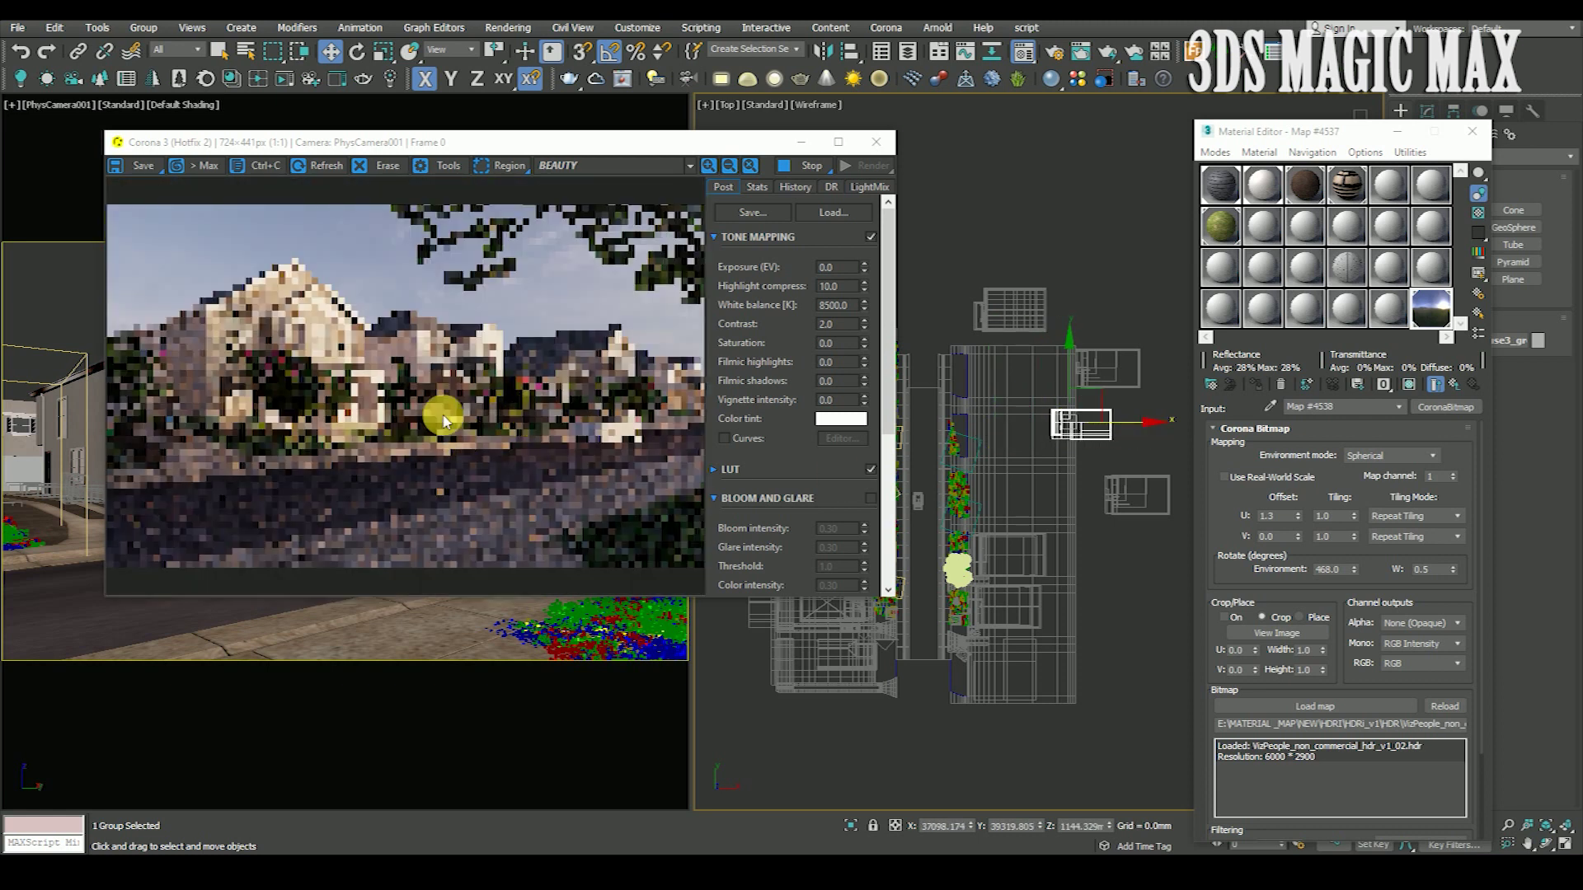
{"action": "scroll", "coordinate": [662, 245], "scroll_direction": "up", "scroll_amount": 1}
{"action": "left_click_drag", "start_coordinate": [660, 239], "coordinate": [537, 353]}
{"action": "scroll", "coordinate": [540, 356], "scroll_direction": "down", "scroll_amount": 1}
Set the Corona tone-mapping exposure to 0.5 EV, after trying 1.0.
{"action": "double_click", "coordinate": [827, 267]}
{"action": "type", "text": "1"}
{"action": "key", "text": "Return"}
{"action": "type", "text": "0.5"}
{"action": "key", "text": "Return"}
{"action": "scroll", "coordinate": [285, 363], "scroll_direction": "up", "scroll_amount": 1}
{"action": "scroll", "coordinate": [301, 375], "scroll_direction": "down", "scroll_amount": 1}
{"action": "scroll", "coordinate": [498, 335], "scroll_direction": "up", "scroll_amount": 1}
{"action": "scroll", "coordinate": [528, 346], "scroll_direction": "down", "scroll_amount": 1}
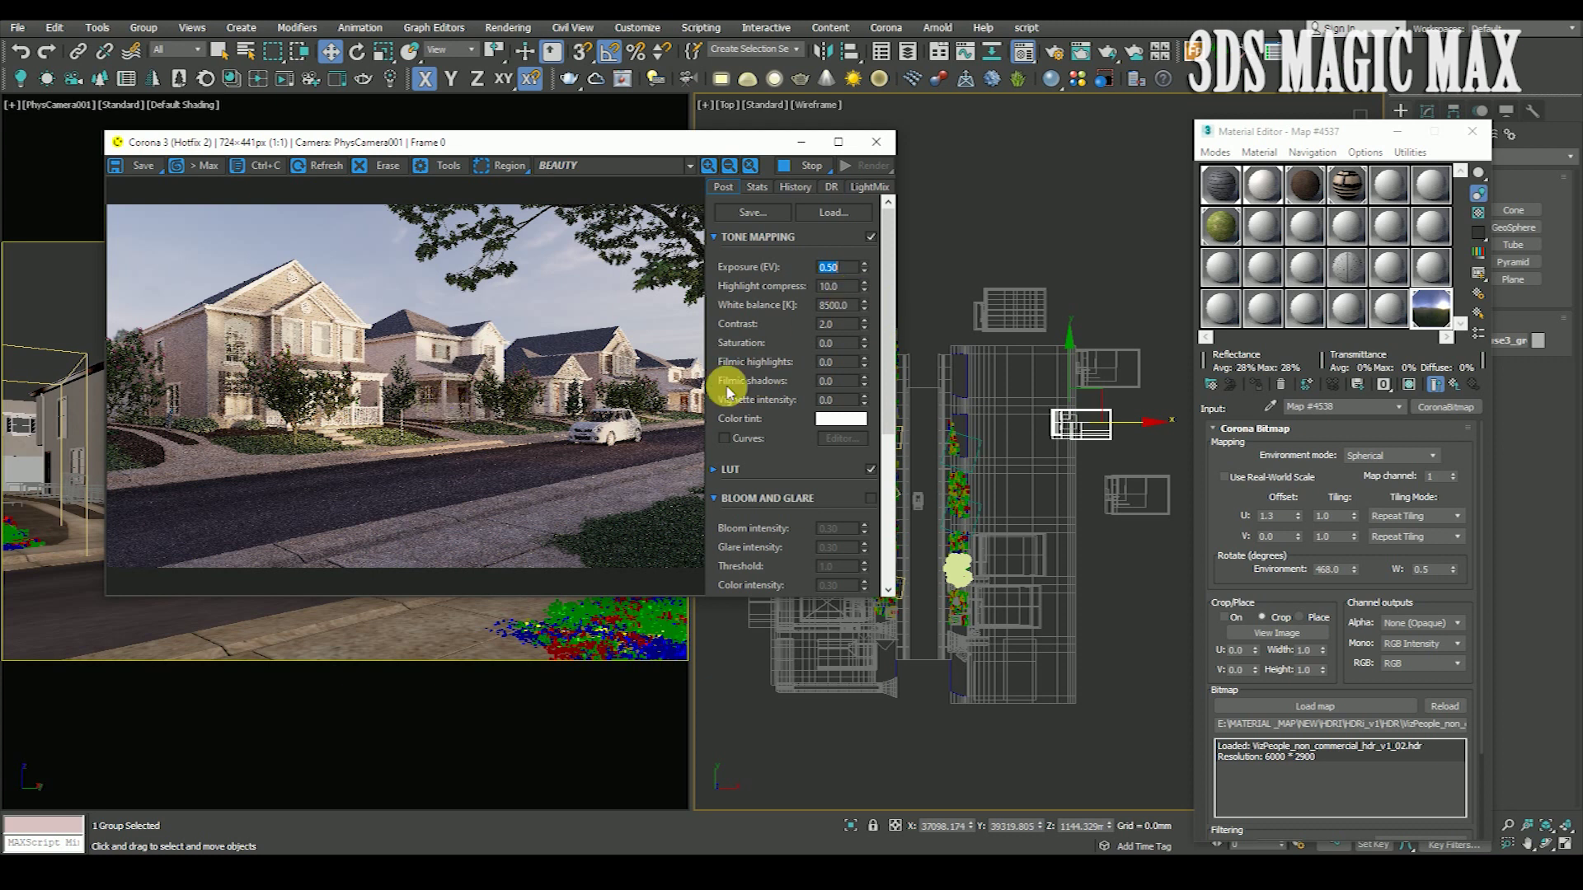
Lower highlight compression to 50 and inspect the car in the enlarged render.
{"action": "double_click", "coordinate": [847, 288]}
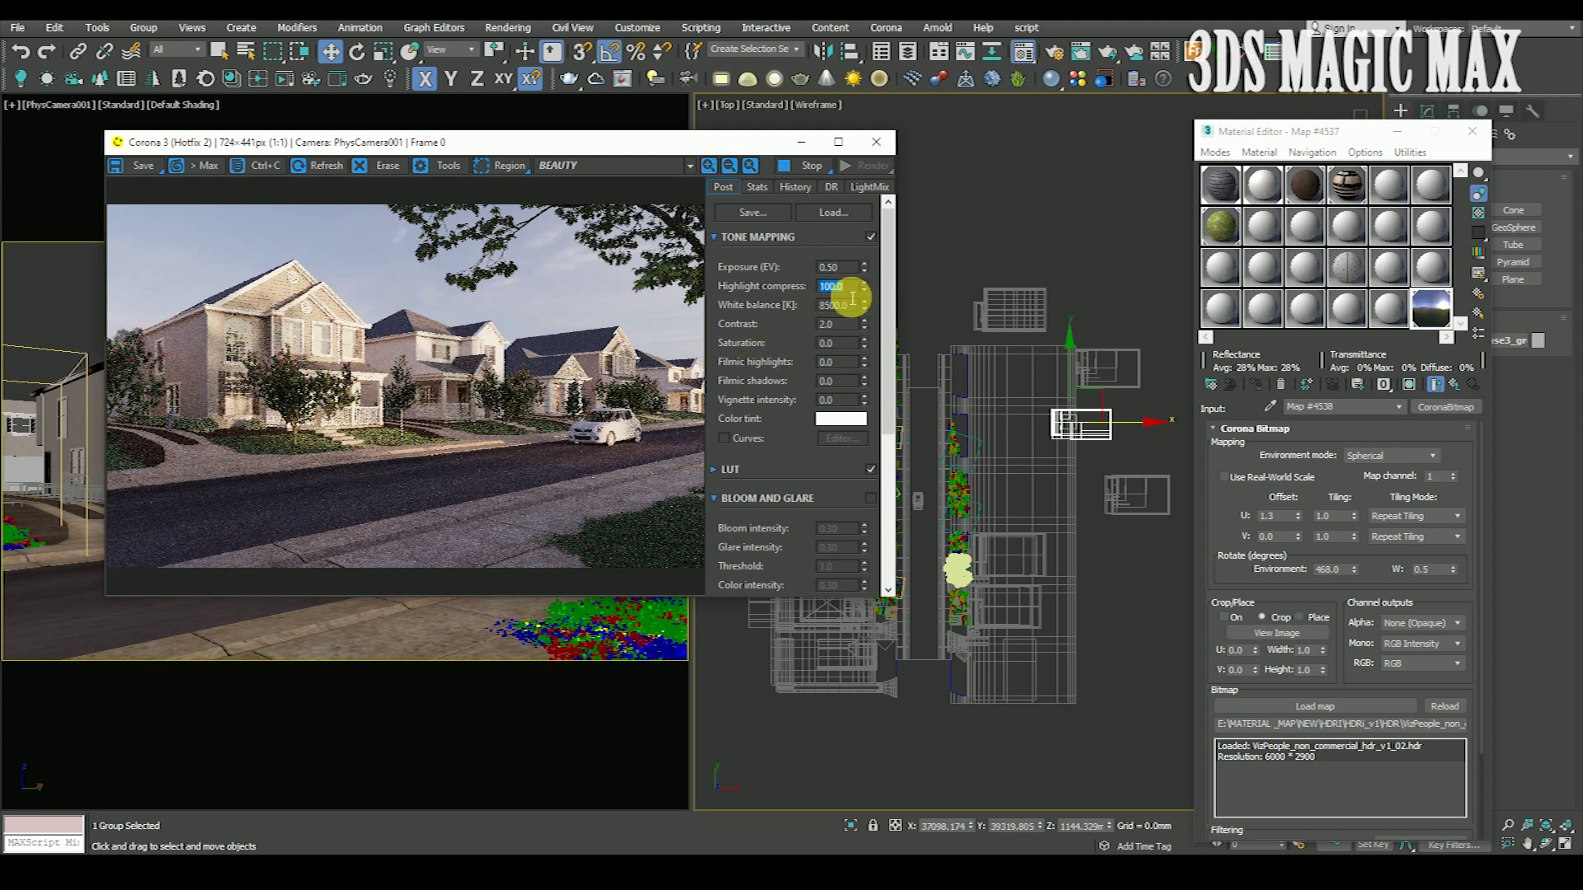
{"action": "type", "text": "50"}
{"action": "key", "text": "Return"}
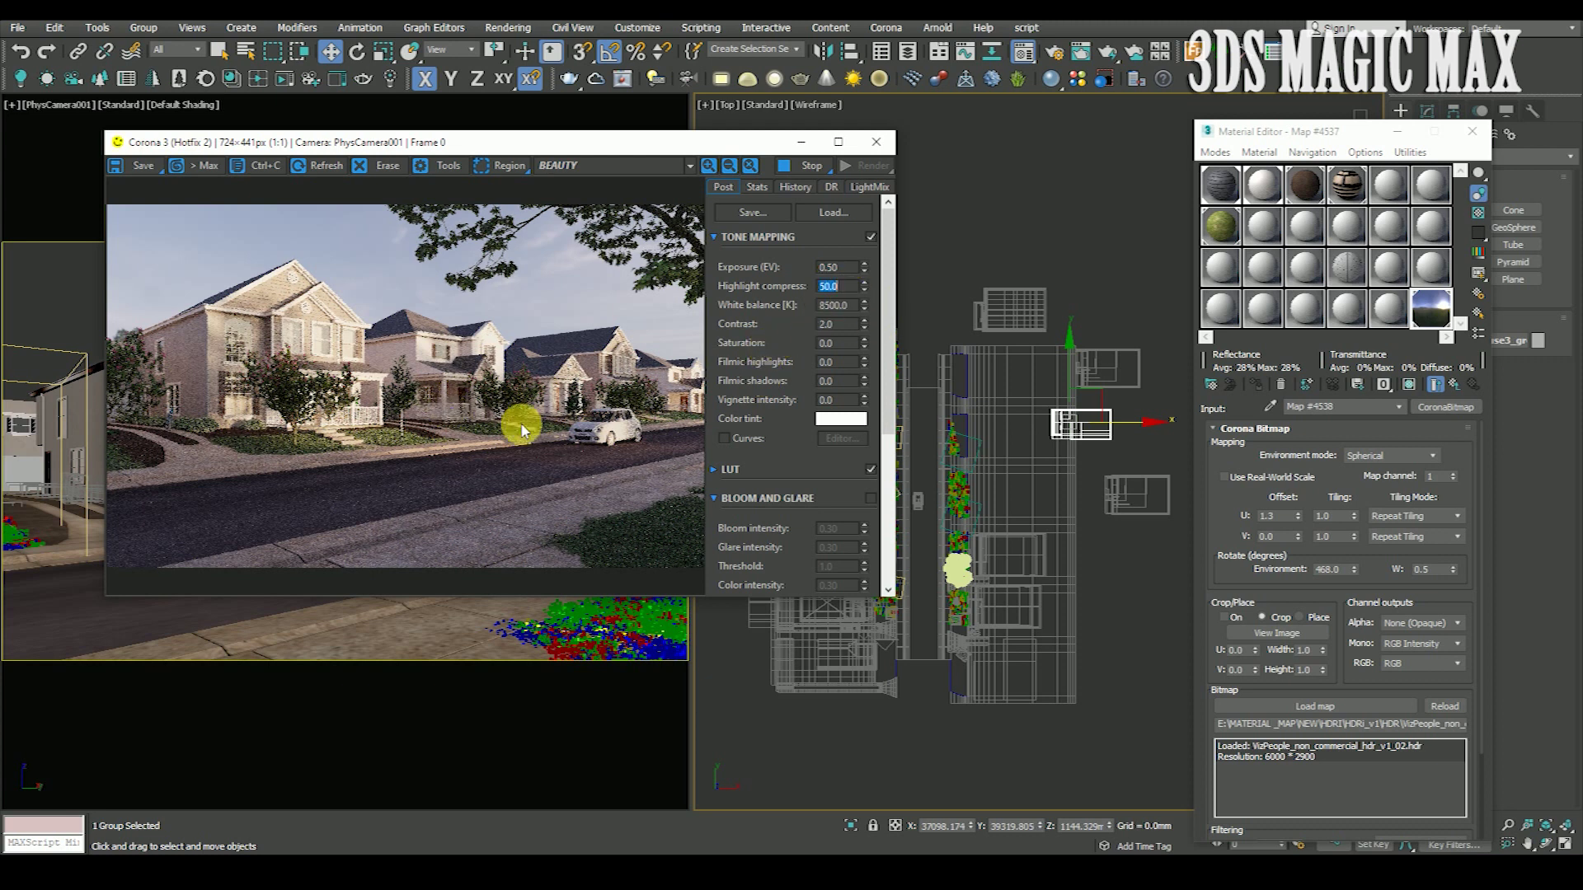
{"action": "scroll", "coordinate": [302, 426], "scroll_direction": "up", "scroll_amount": 1}
{"action": "scroll", "coordinate": [303, 426], "scroll_direction": "down", "scroll_amount": 1}
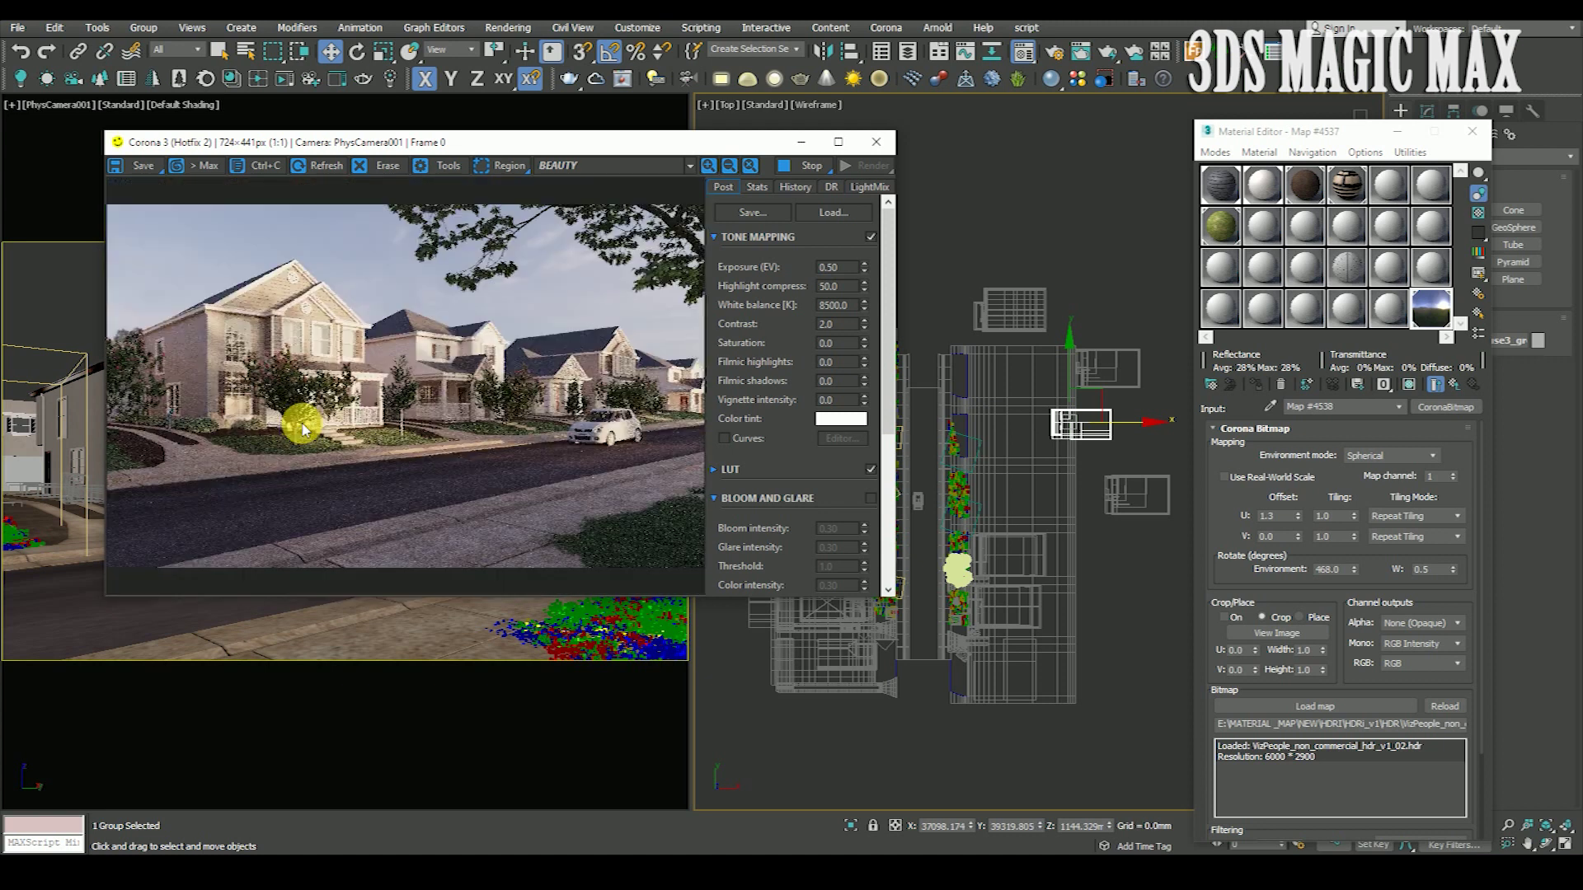
{"action": "scroll", "coordinate": [661, 452], "scroll_direction": "up", "scroll_amount": 1}
{"action": "left_click_drag", "start_coordinate": [409, 443], "coordinate": [349, 497]}
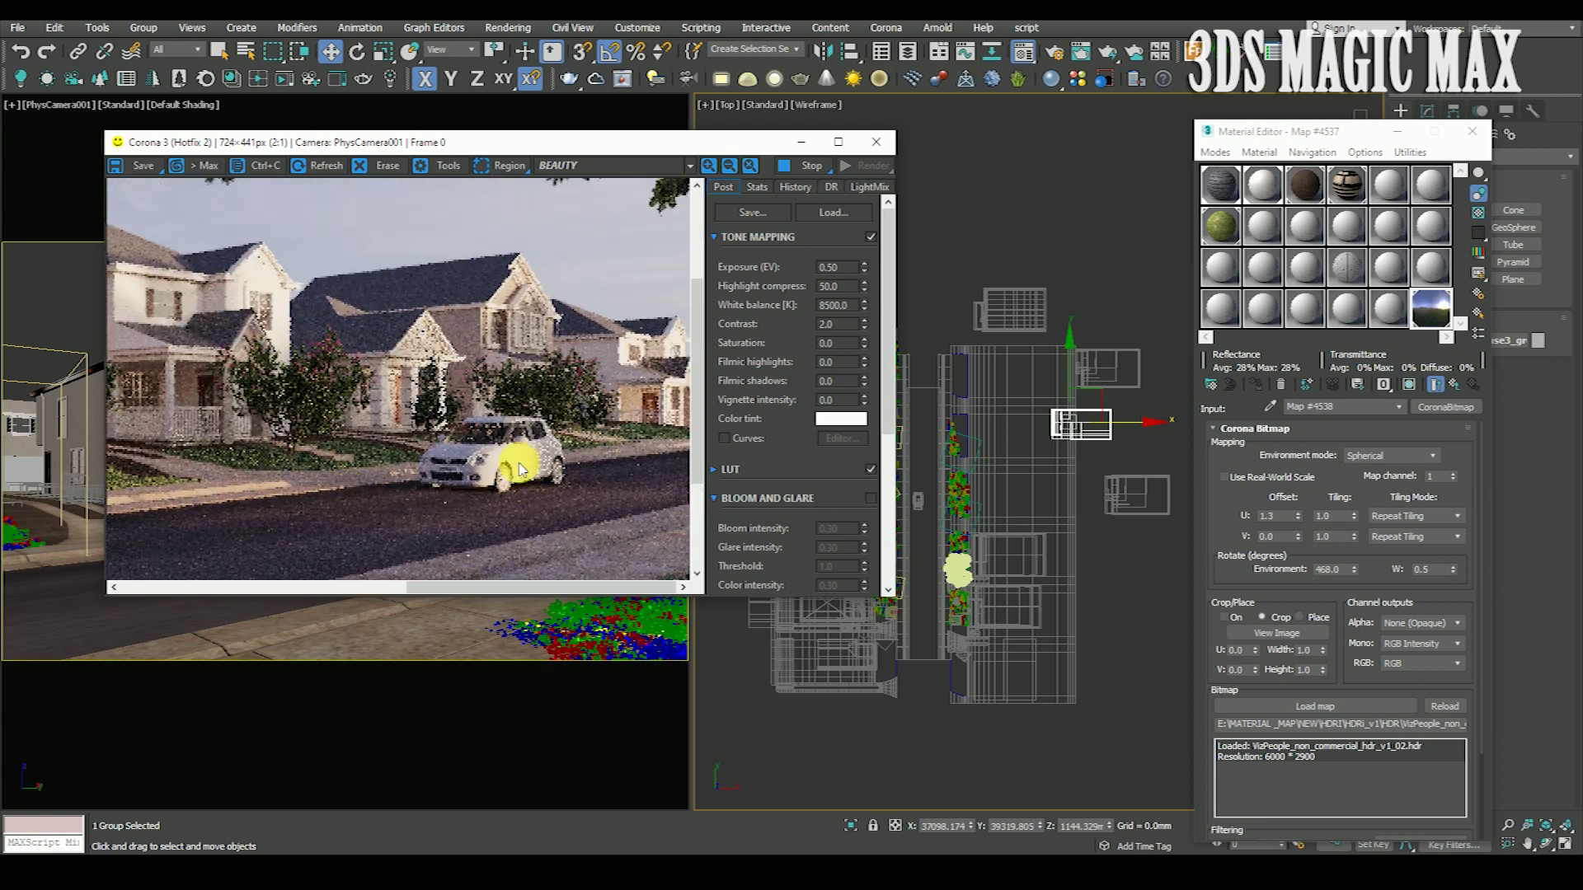
{"action": "scroll", "coordinate": [520, 460], "scroll_direction": "down", "scroll_amount": 1}
{"action": "scroll", "coordinate": [493, 476], "scroll_direction": "up", "scroll_amount": 1}
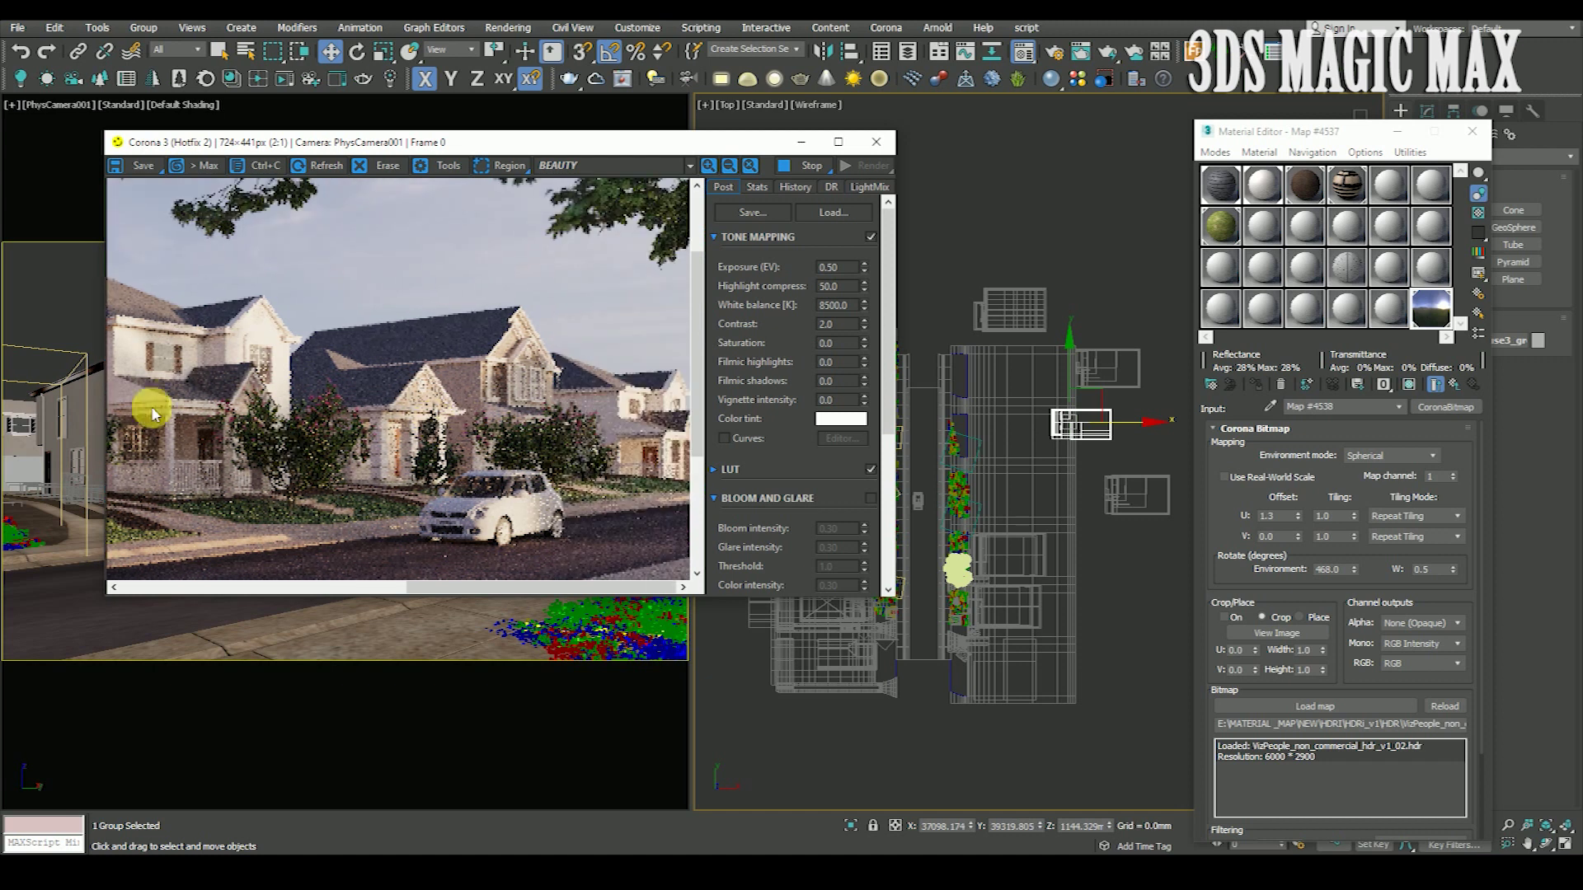
{"action": "scroll", "coordinate": [516, 427], "scroll_direction": "down", "scroll_amount": 1}
{"action": "scroll", "coordinate": [477, 348], "scroll_direction": "up", "scroll_amount": 1}
{"action": "scroll", "coordinate": [483, 338], "scroll_direction": "down", "scroll_amount": 1}
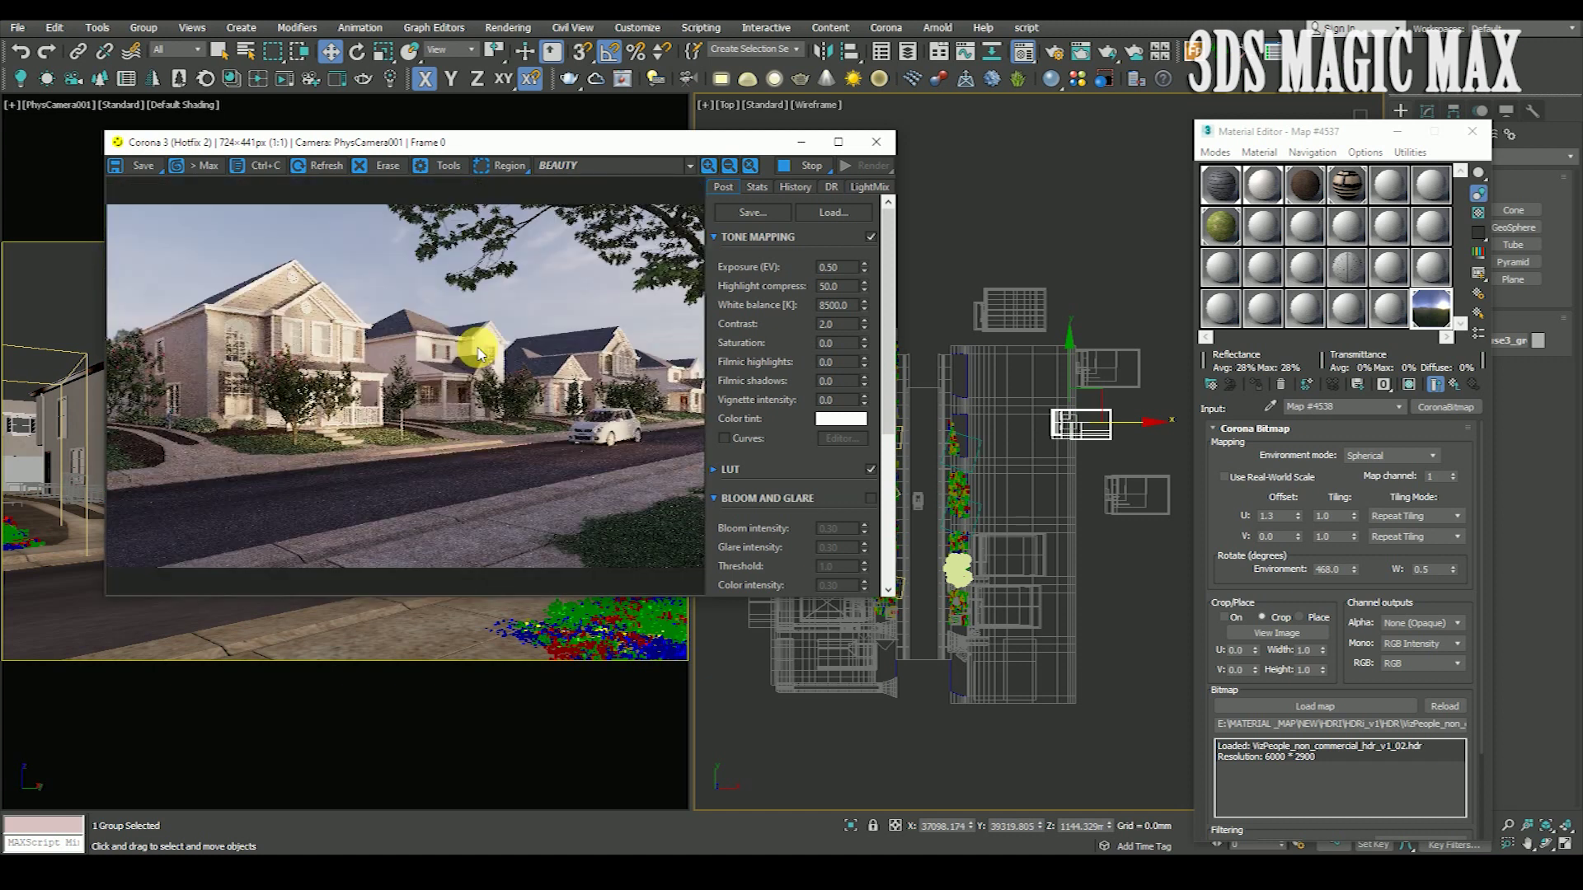
Deselect the camera group and set the Color Correct map's gamma to 0.95.
{"action": "left_click", "coordinate": [1122, 519]}
{"action": "middle_click_drag", "start_coordinate": [1121, 519], "coordinate": [1093, 542]}
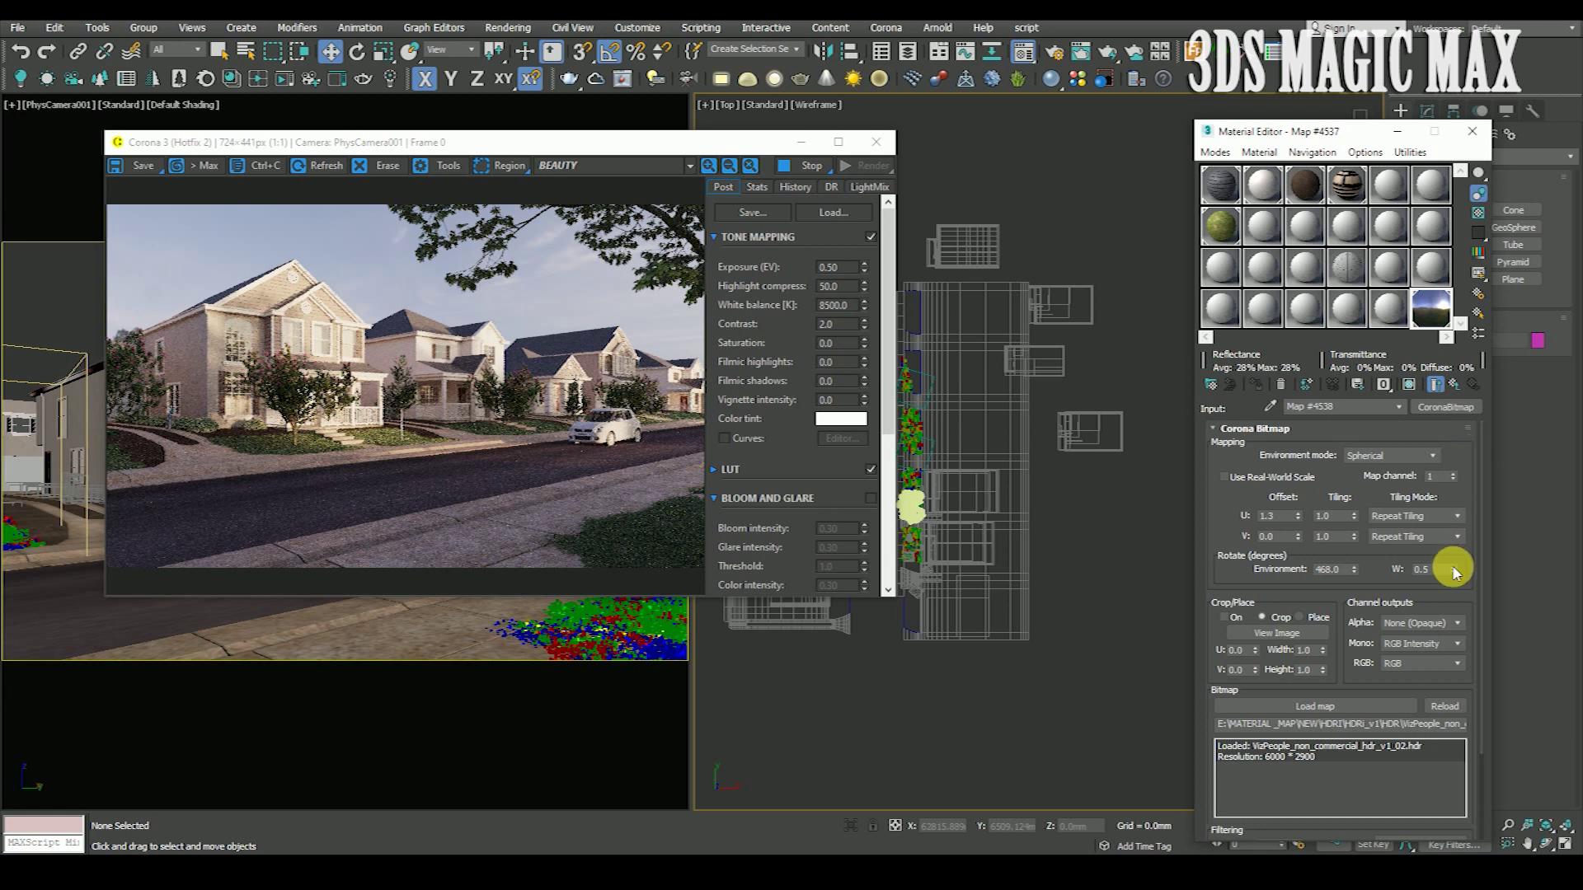
{"action": "left_click", "coordinate": [1458, 384]}
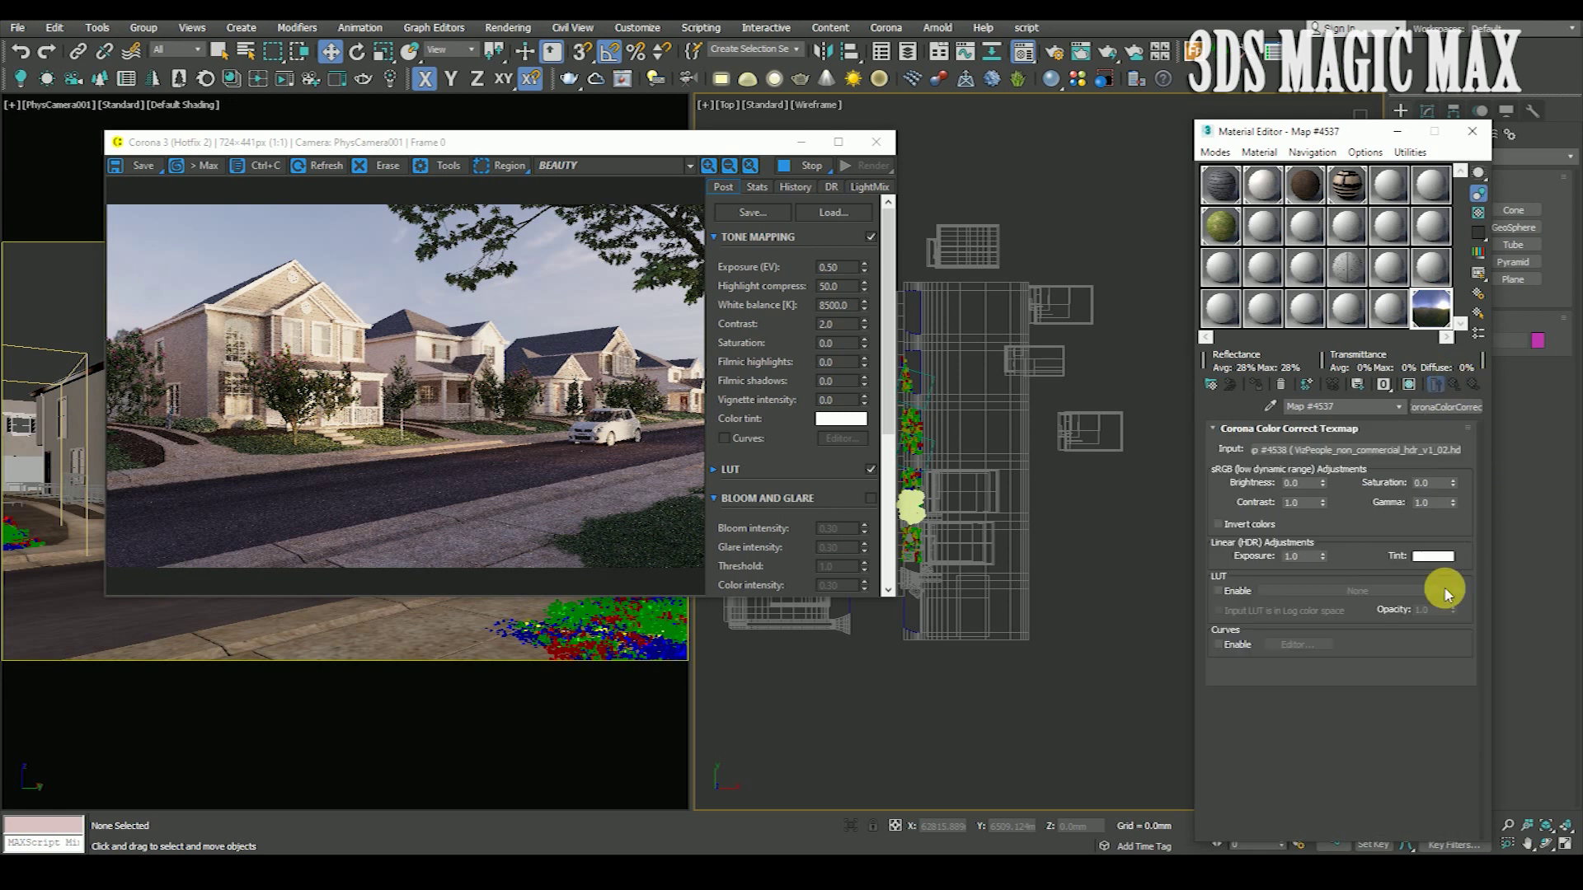
{"action": "left_click", "coordinate": [1433, 502]}
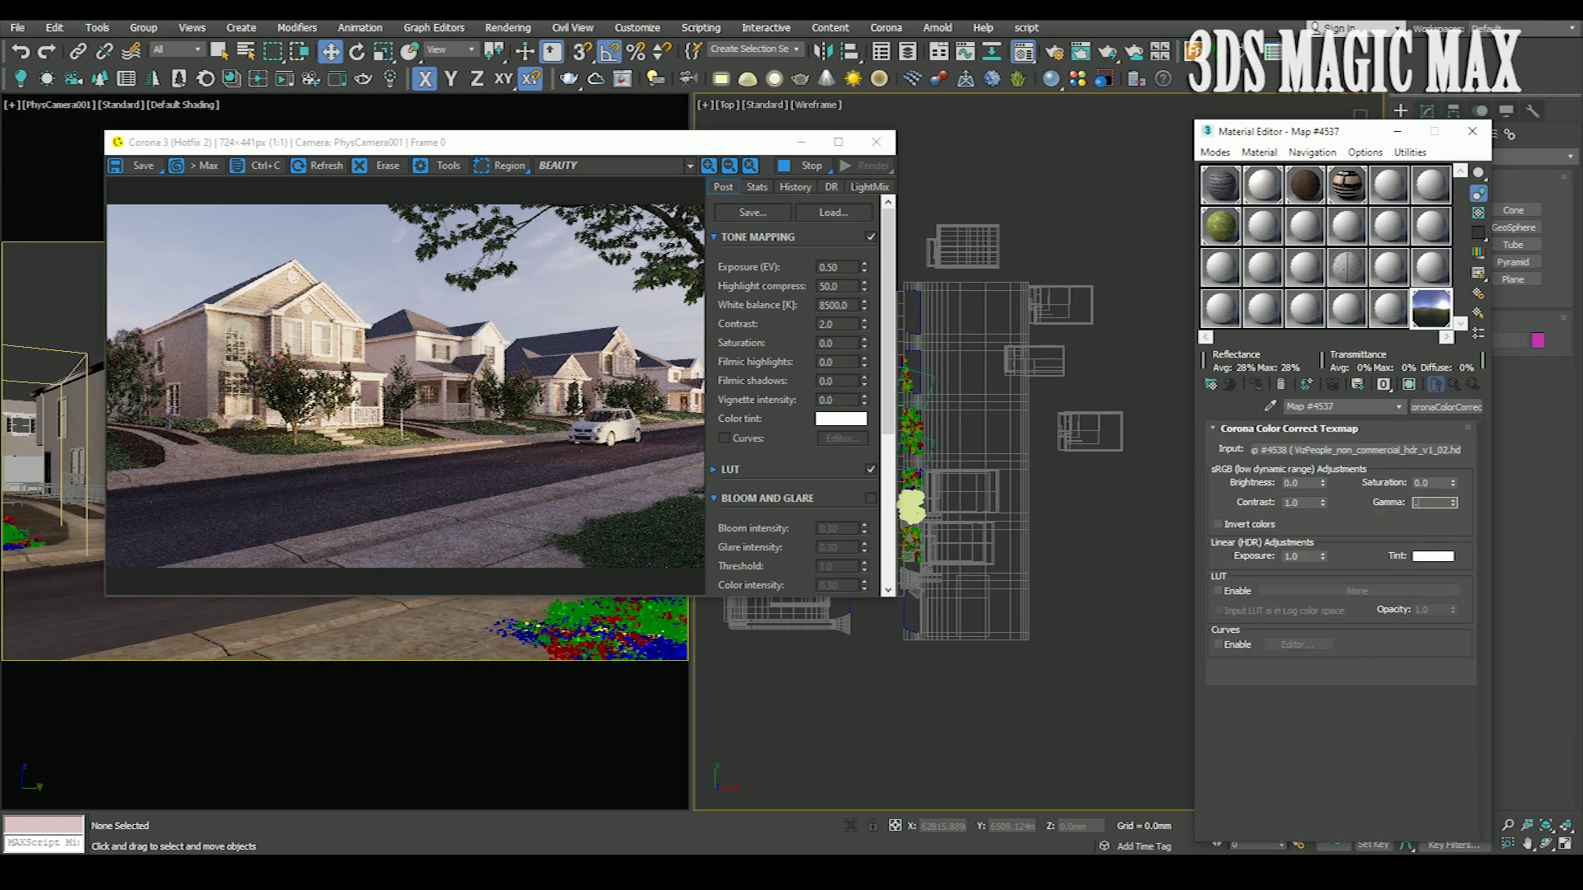
{"action": "type", "text": ".95"}
{"action": "key", "text": "Return"}
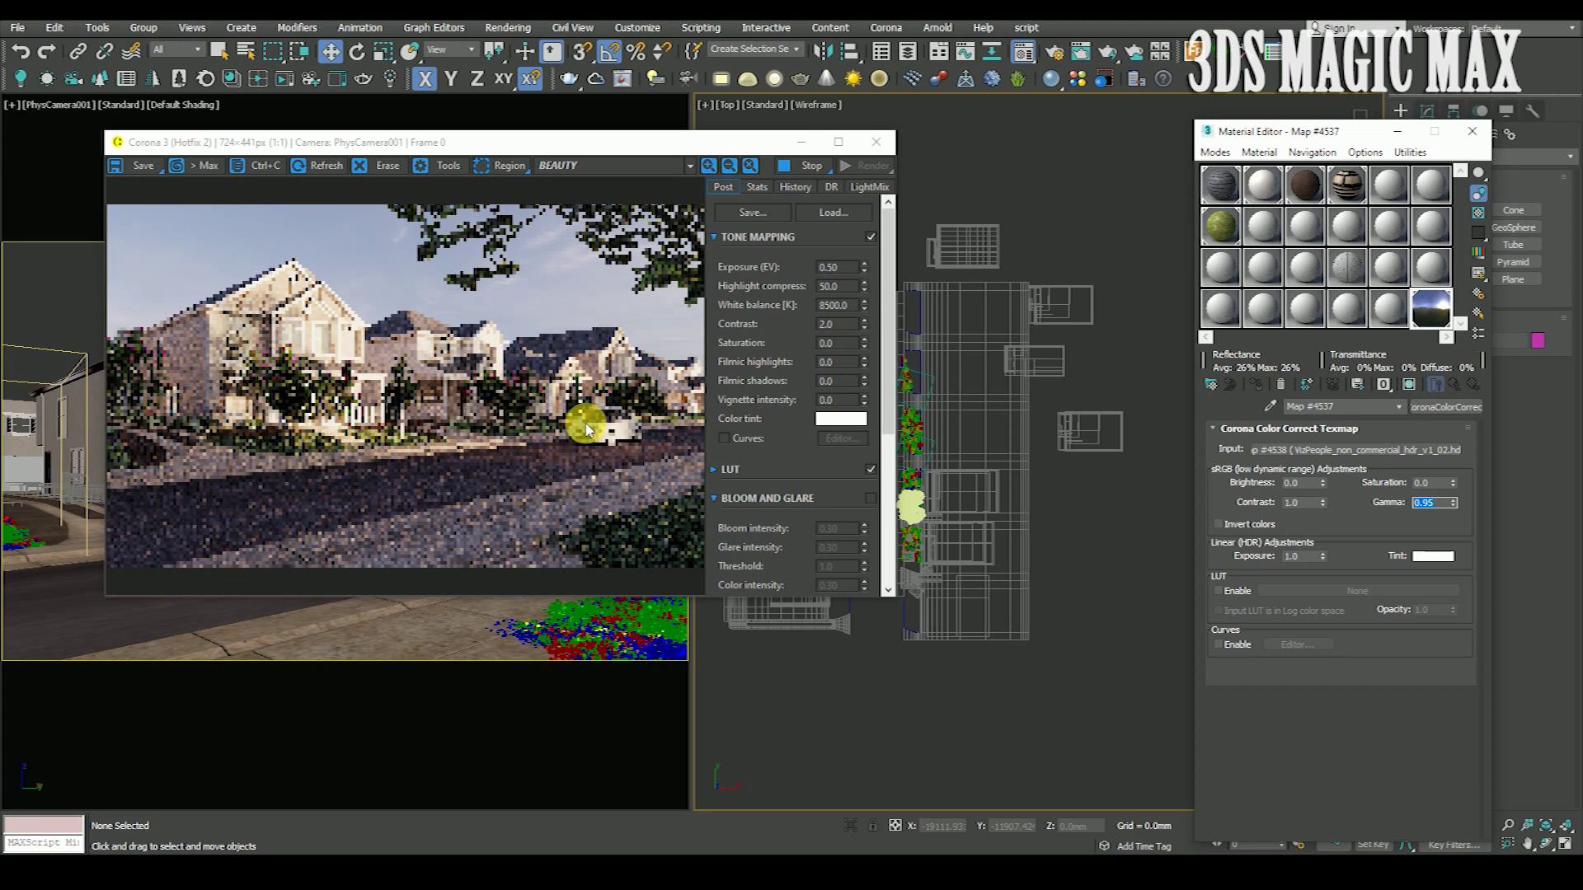
{"action": "scroll", "coordinate": [355, 342], "scroll_direction": "up", "scroll_amount": 2}
{"action": "scroll", "coordinate": [355, 342], "scroll_direction": "down", "scroll_amount": 1}
{"action": "scroll", "coordinate": [354, 342], "scroll_direction": "down", "scroll_amount": 1}
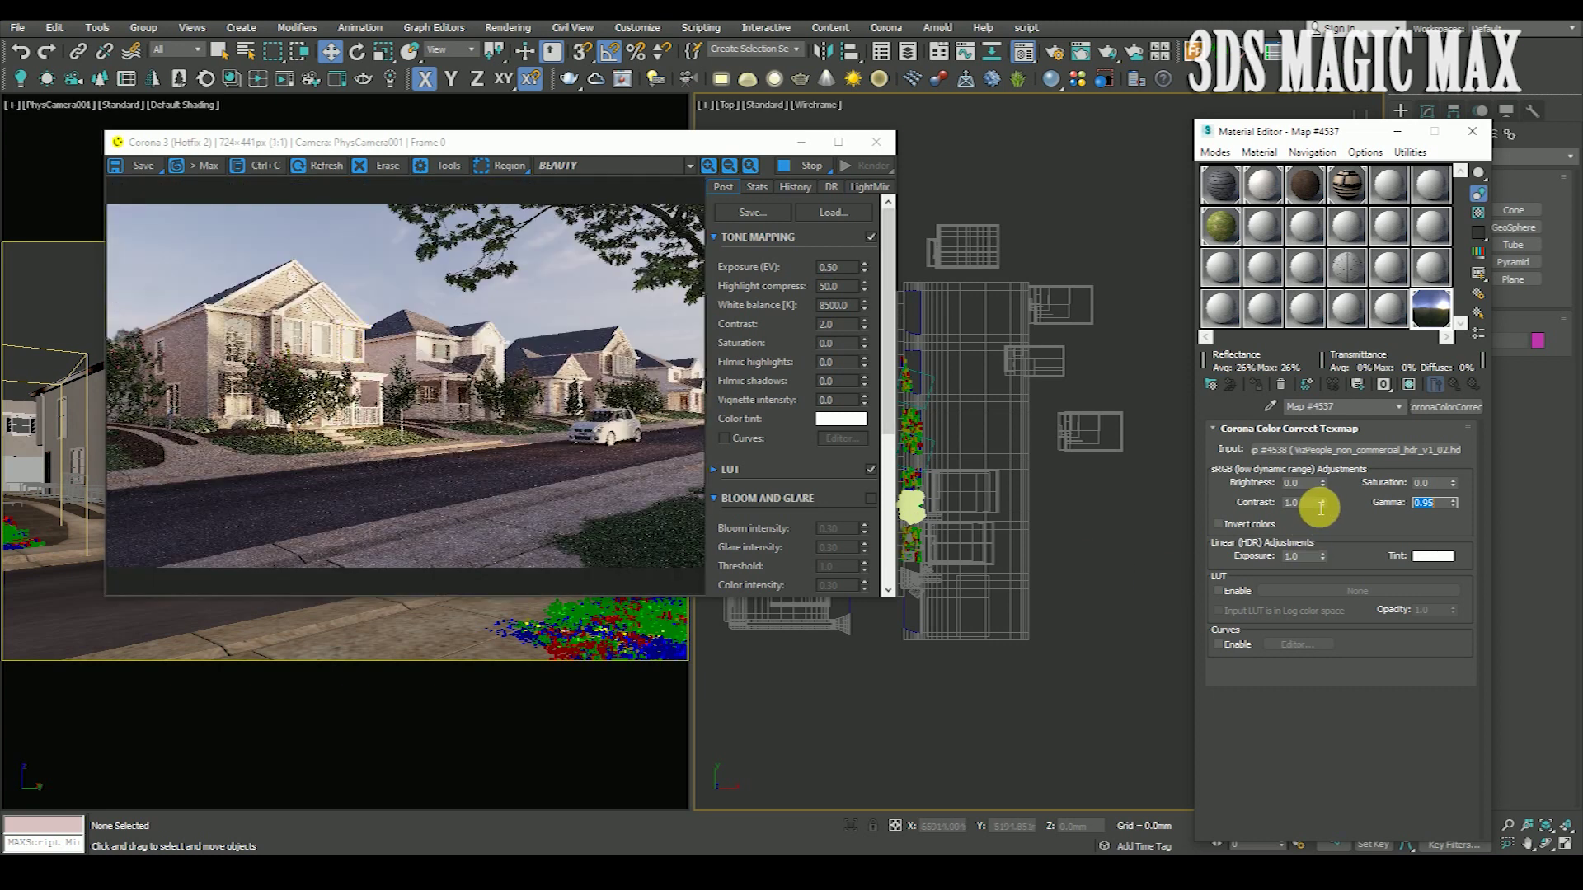
Set the Color Correct map's Linear HDR exposure to 0.8 and review the dimmer render.
{"action": "double_click", "coordinate": [1295, 556]}
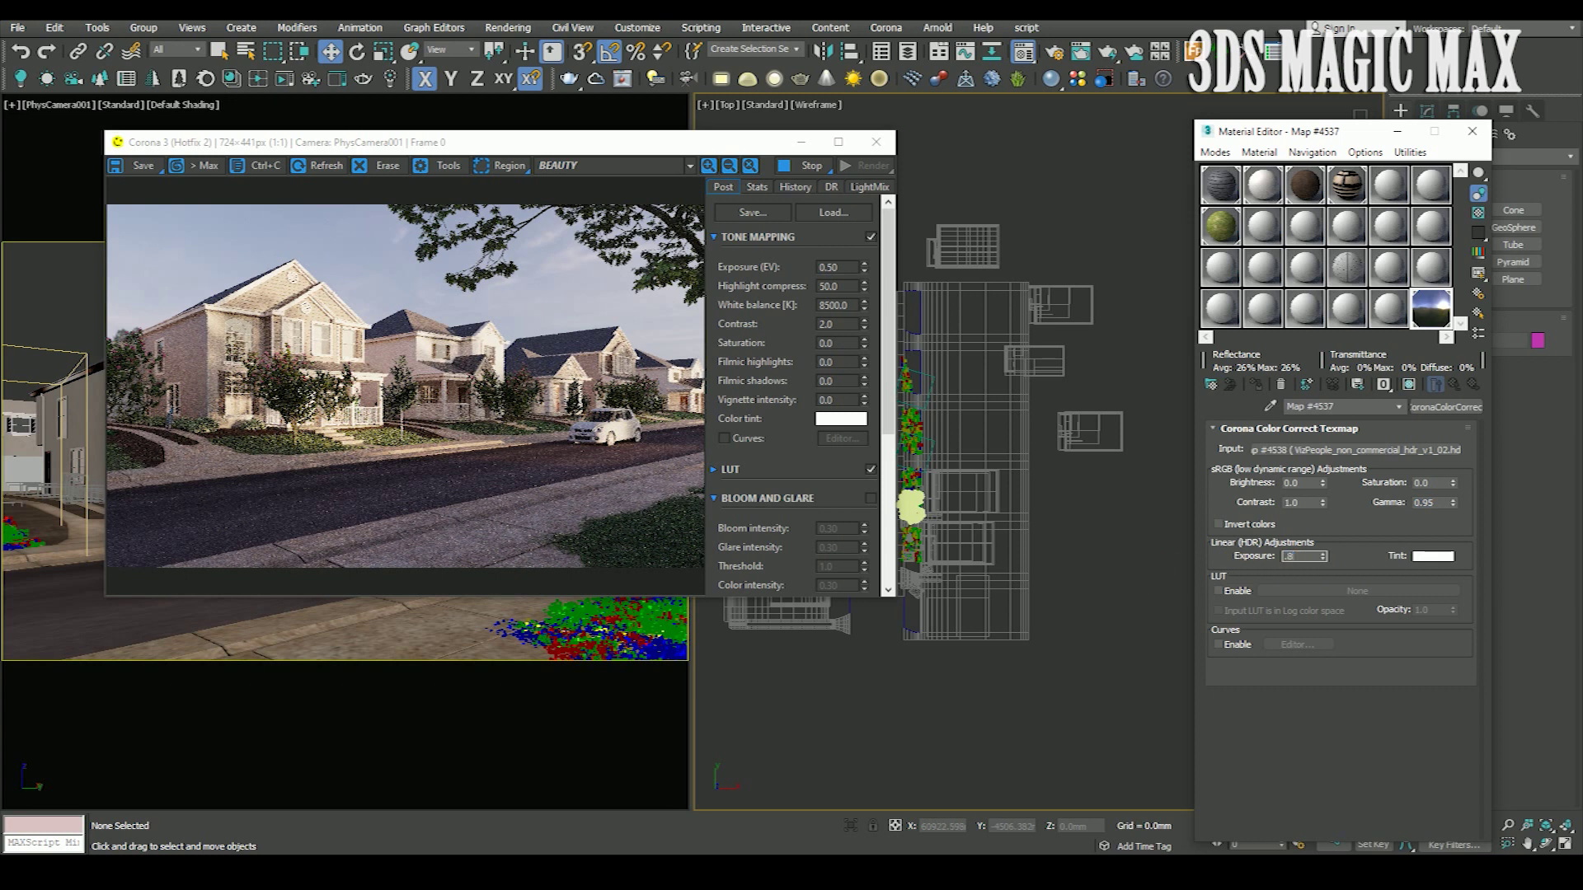
{"action": "key", "text": "Return"}
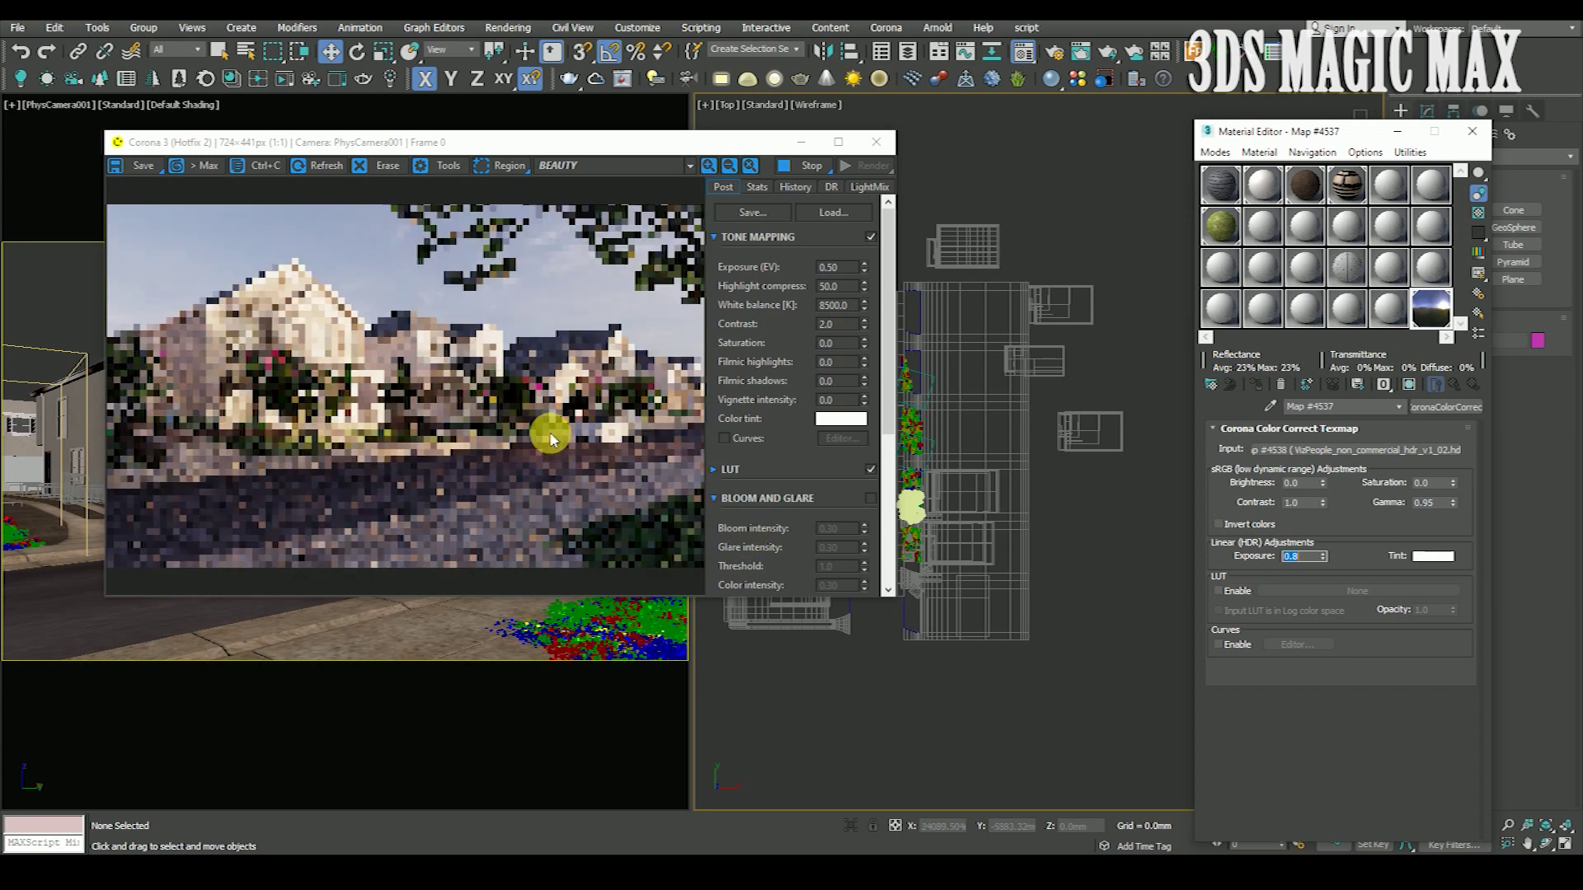
{"action": "scroll", "coordinate": [310, 338], "scroll_direction": "up", "scroll_amount": 1}
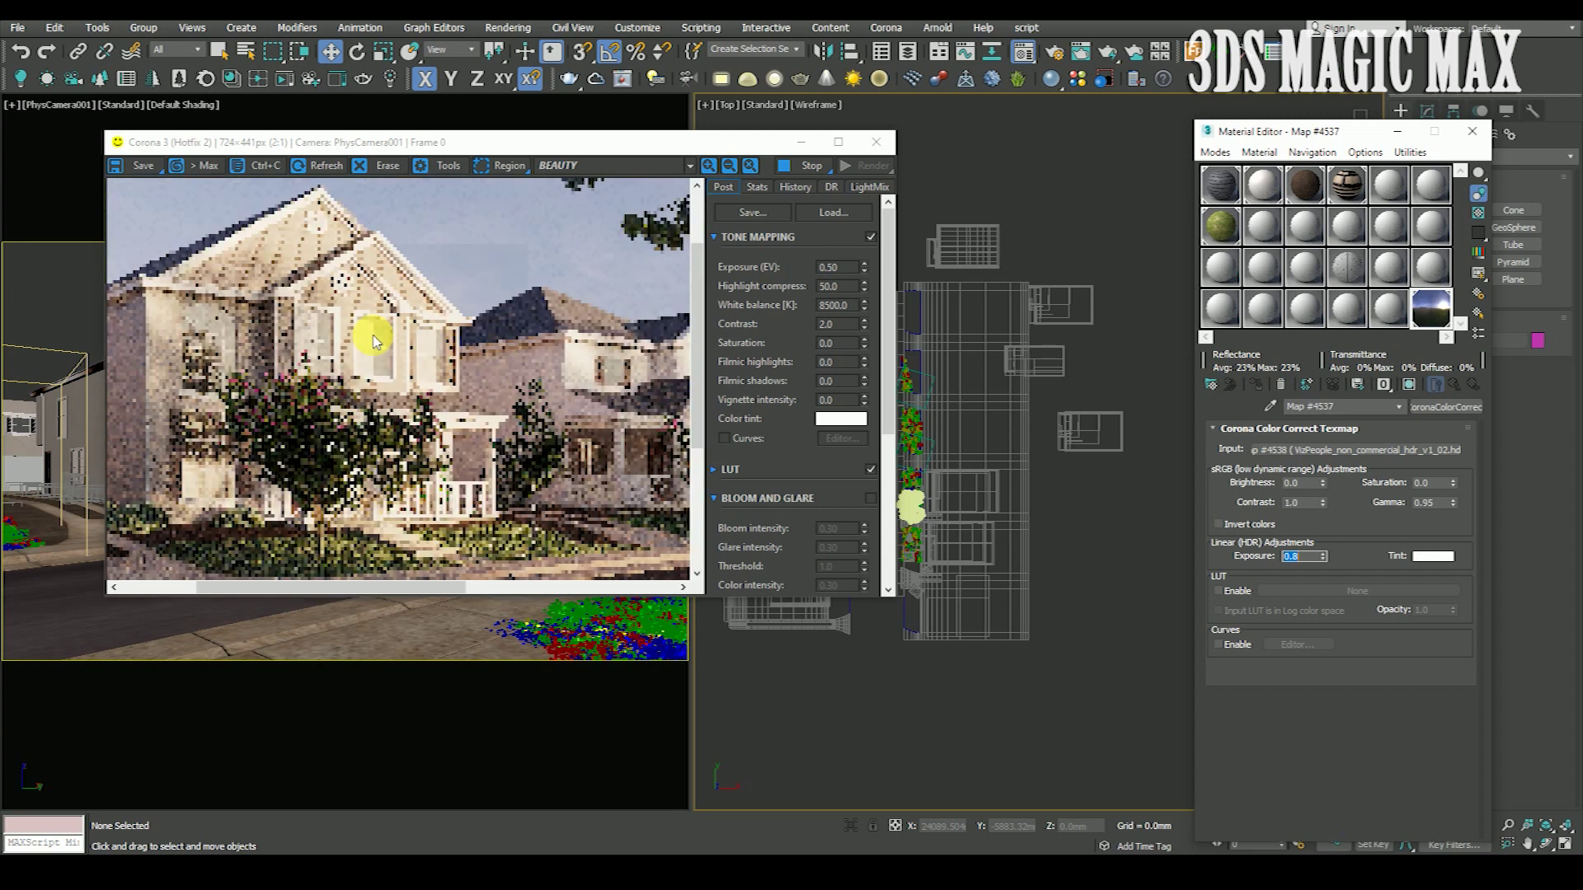
{"action": "scroll", "coordinate": [388, 354], "scroll_direction": "down", "scroll_amount": 1}
{"action": "scroll", "coordinate": [544, 412], "scroll_direction": "up", "scroll_amount": 2}
{"action": "scroll", "coordinate": [495, 399], "scroll_direction": "down", "scroll_amount": 1}
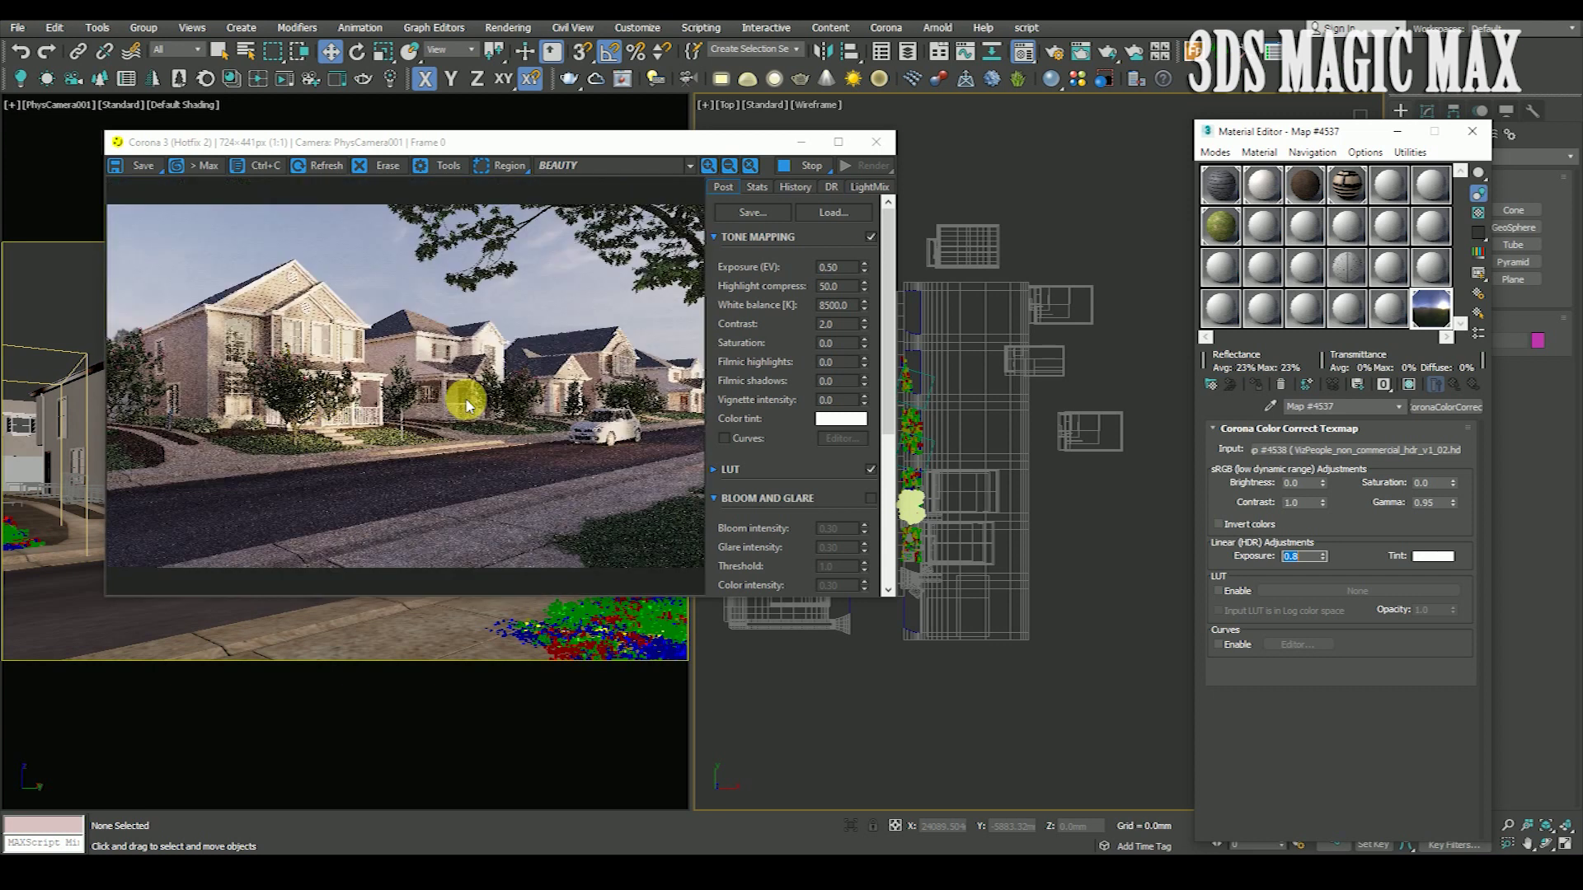
{"action": "scroll", "coordinate": [534, 286], "scroll_direction": "up", "scroll_amount": 1}
{"action": "scroll", "coordinate": [538, 293], "scroll_direction": "down", "scroll_amount": 1}
{"action": "scroll", "coordinate": [544, 300], "scroll_direction": "down", "scroll_amount": 1}
{"action": "scroll", "coordinate": [495, 343], "scroll_direction": "up", "scroll_amount": 1}
{"action": "scroll", "coordinate": [490, 351], "scroll_direction": "up", "scroll_amount": 2}
{"action": "scroll", "coordinate": [491, 351], "scroll_direction": "down", "scroll_amount": 2}
{"action": "scroll", "coordinate": [494, 340], "scroll_direction": "down", "scroll_amount": 1}
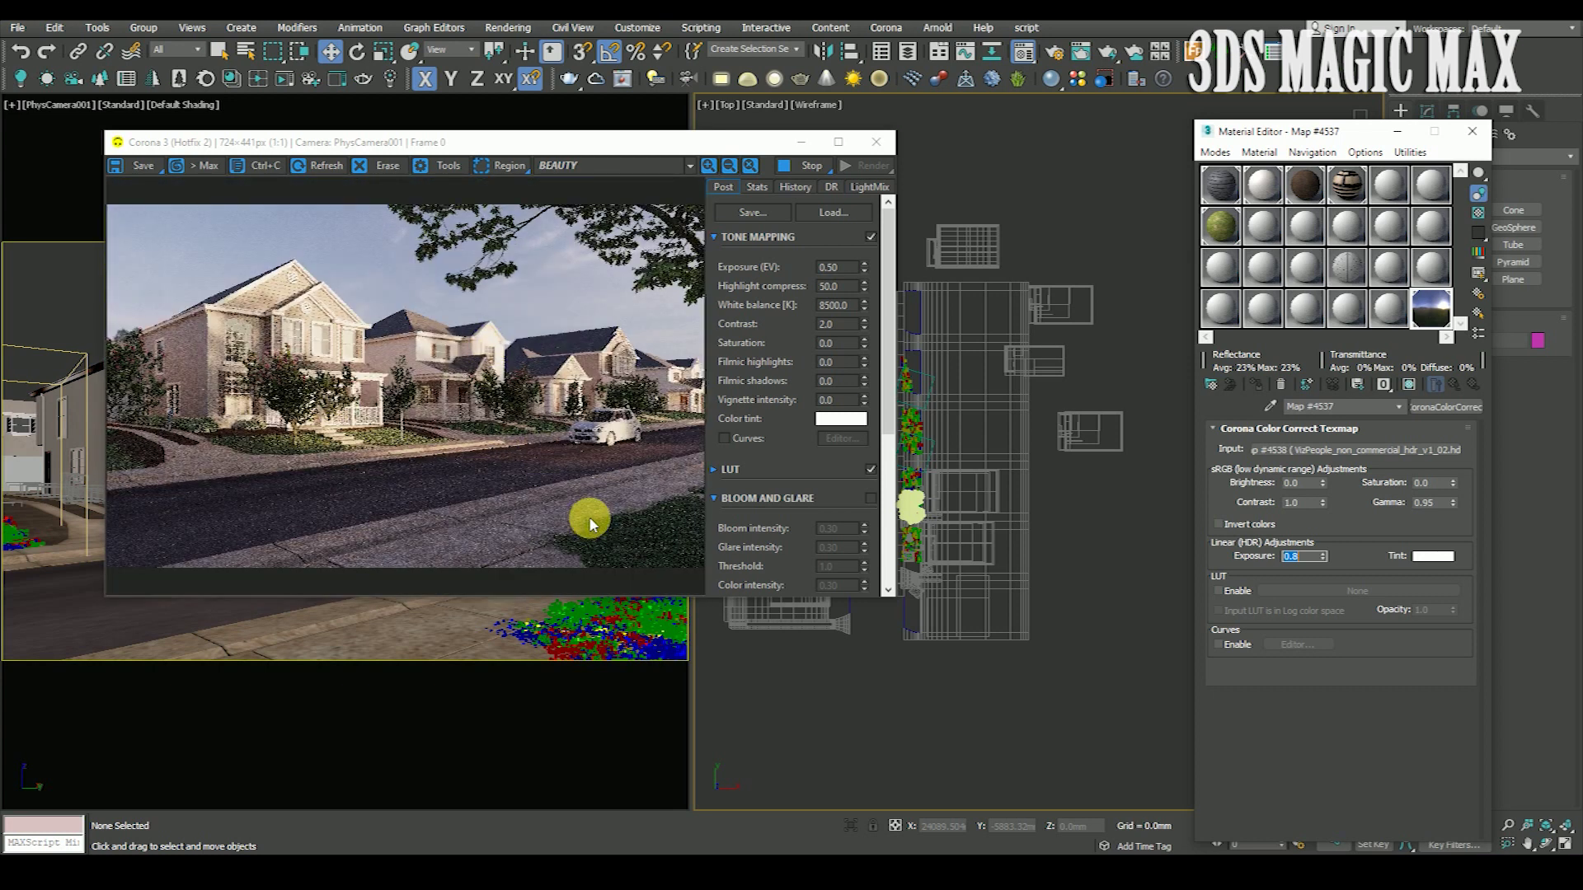
{"action": "left_click", "coordinate": [993, 494]}
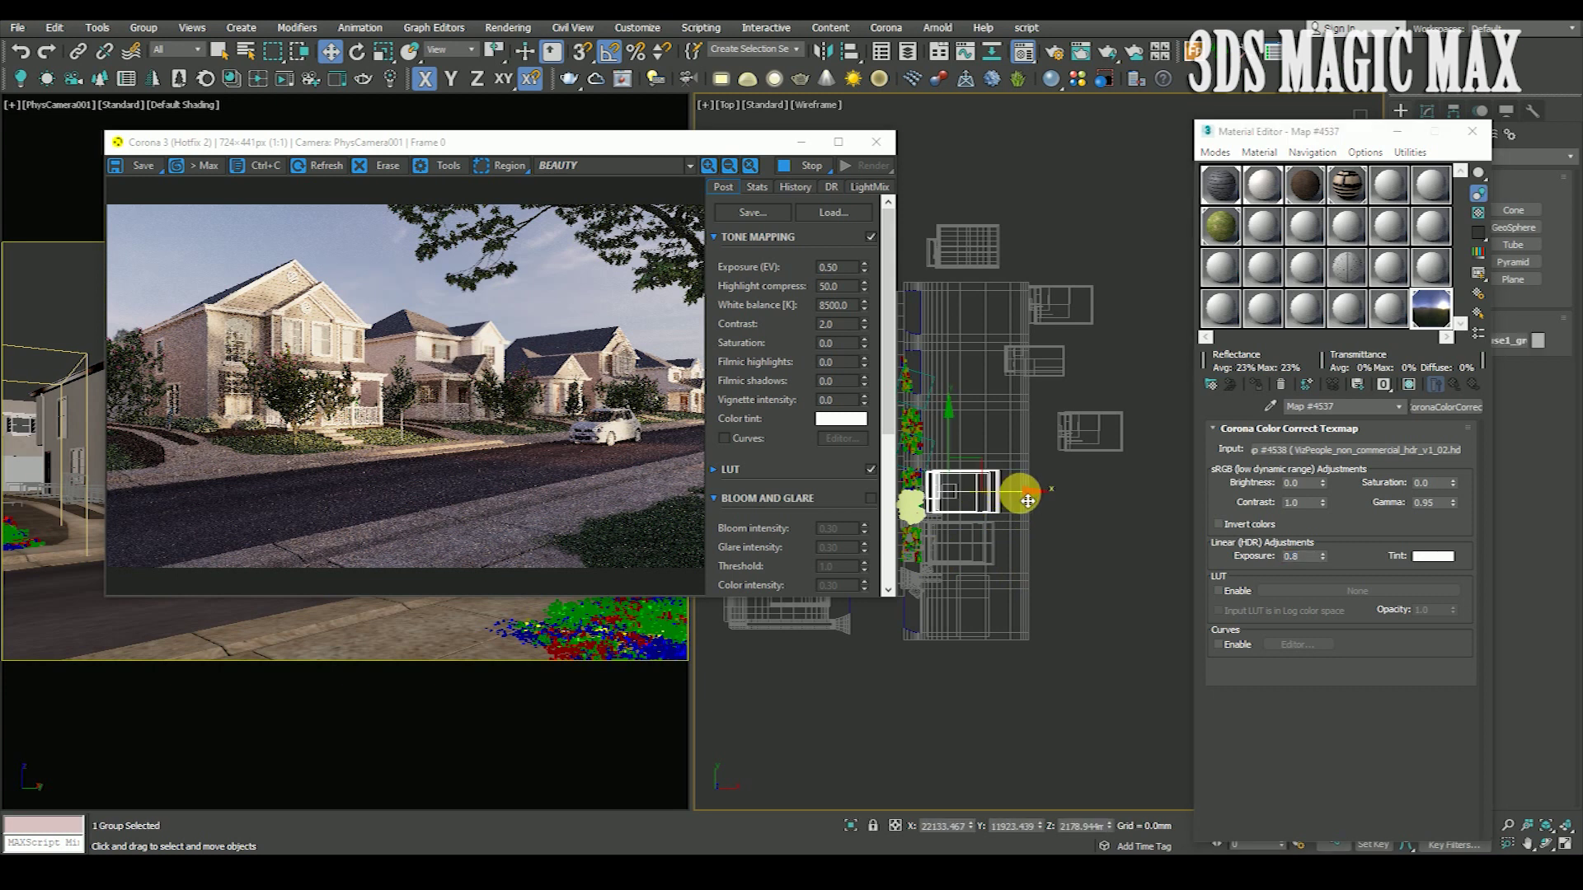
Move the small group right, then down along Y in the Top view, and review the render.
{"action": "left_click_drag", "start_coordinate": [1026, 501], "coordinate": [1081, 500]}
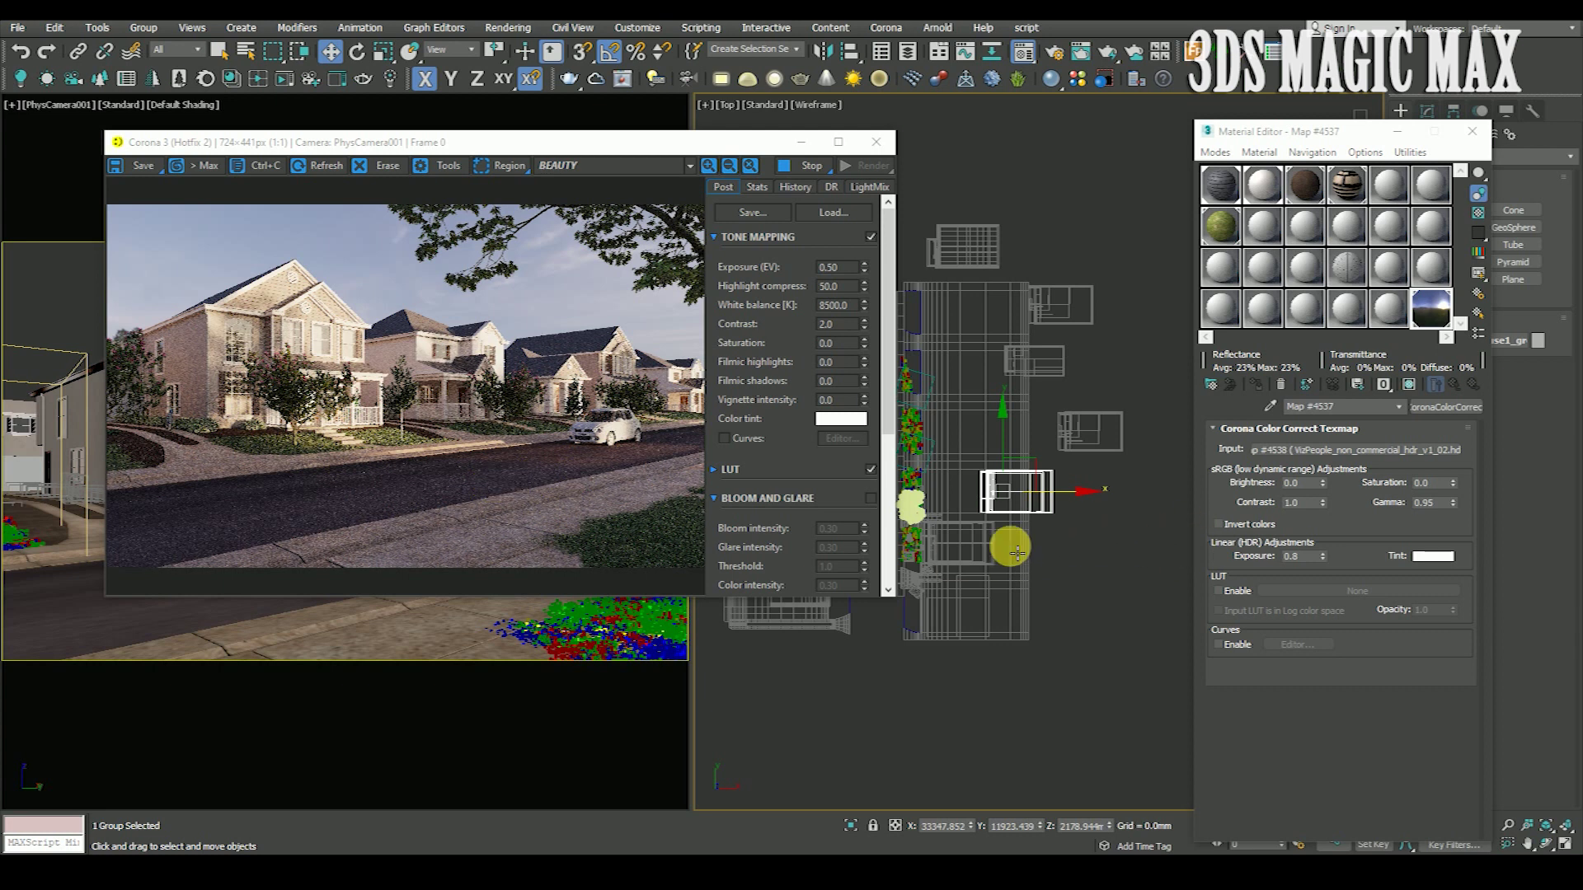
{"action": "left_click_drag", "start_coordinate": [1052, 497], "coordinate": [996, 547]}
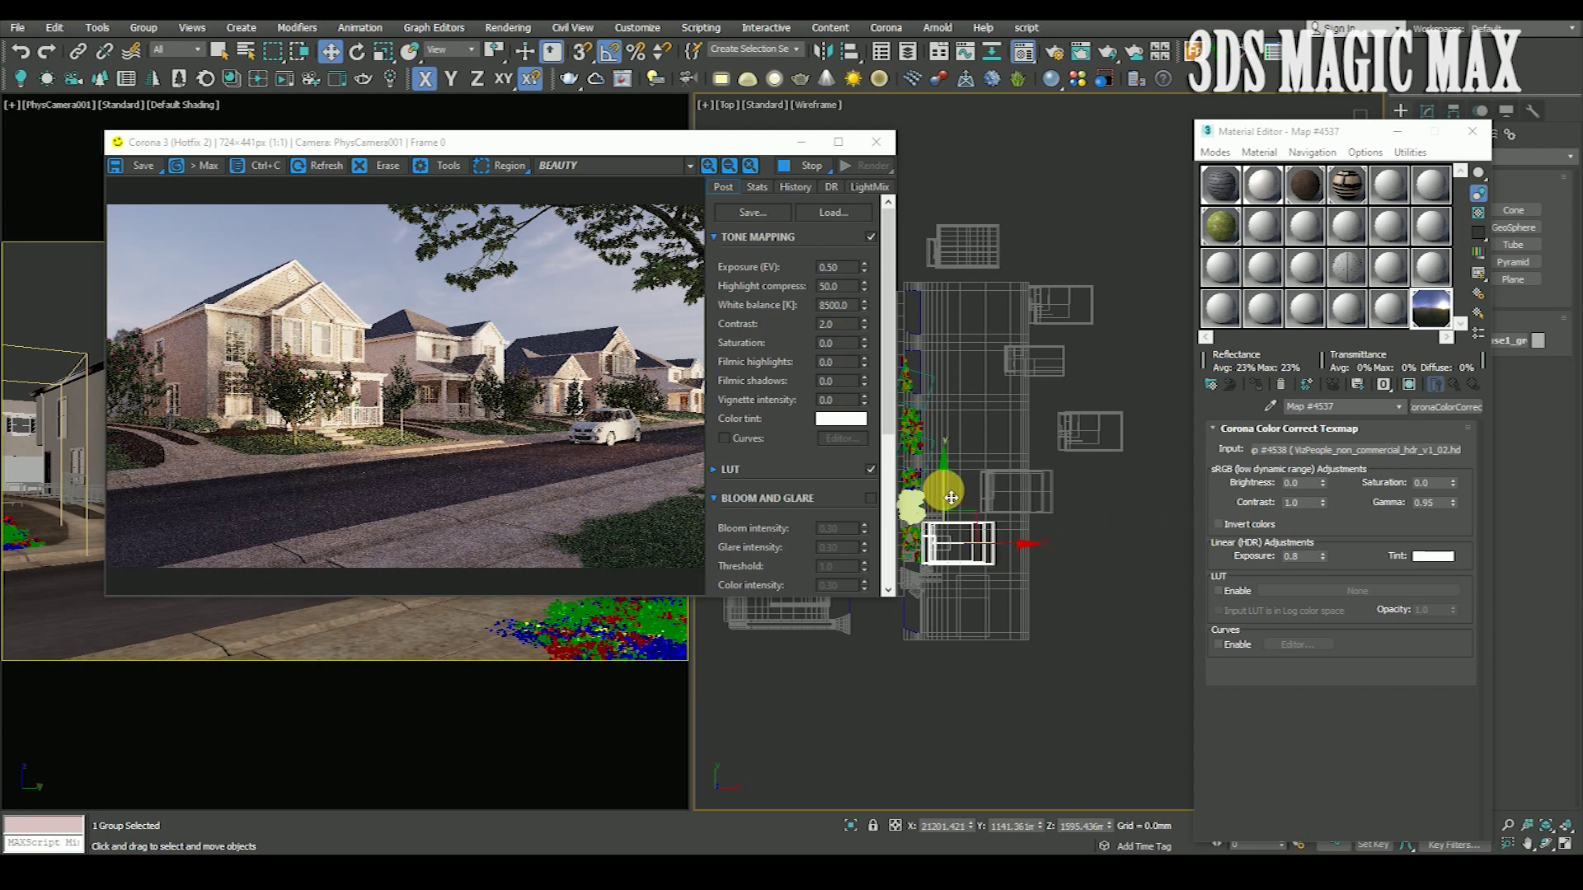
{"action": "left_click_drag", "start_coordinate": [944, 495], "coordinate": [944, 524]}
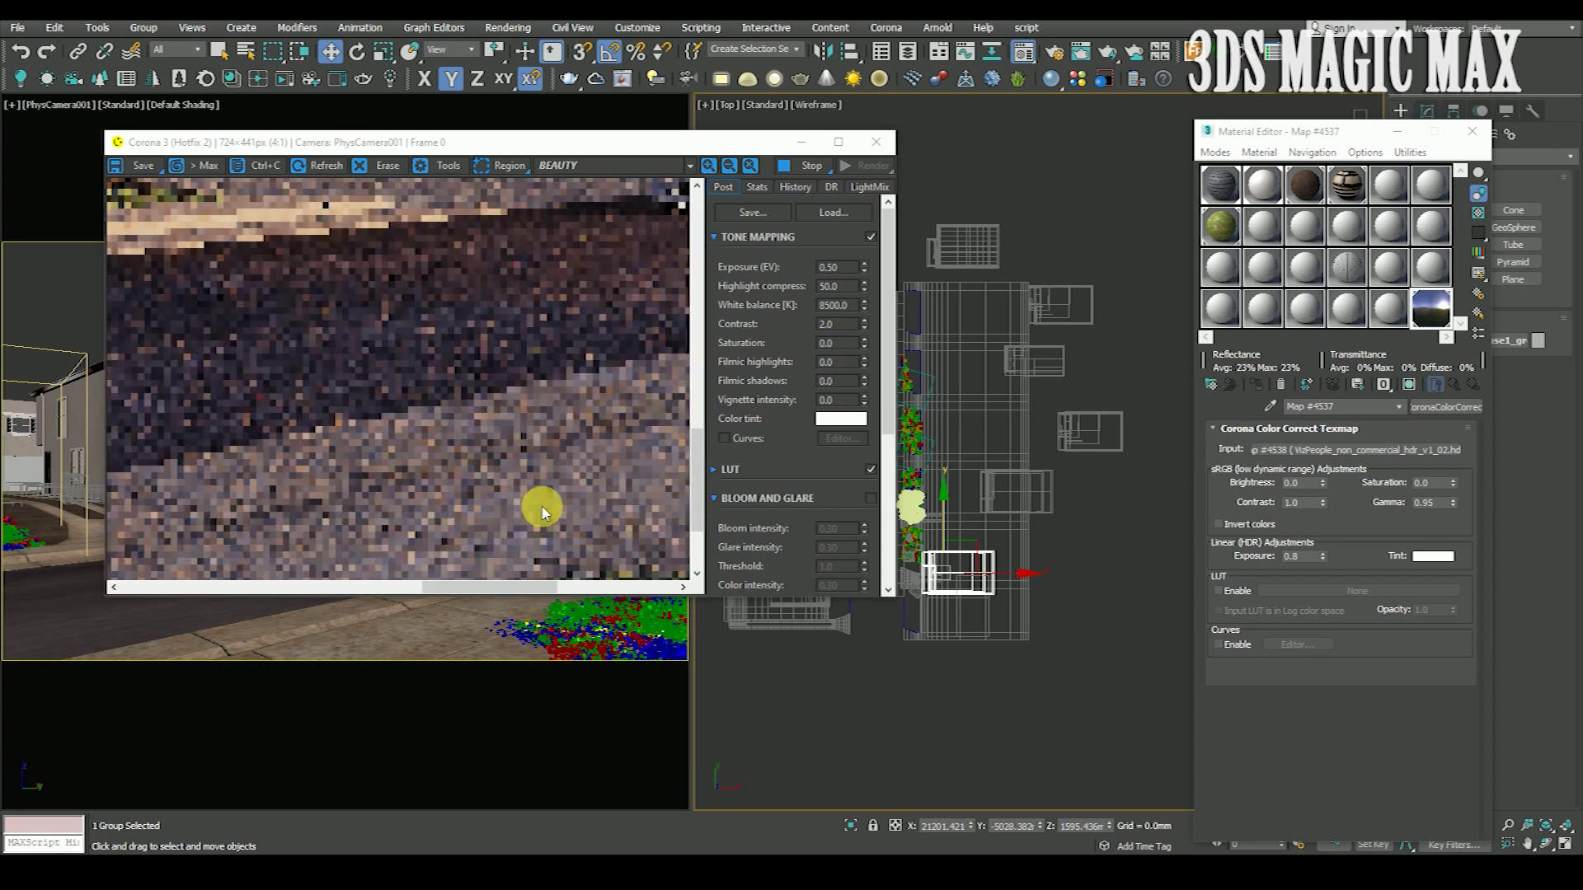
{"action": "scroll", "coordinate": [494, 486], "scroll_direction": "up", "scroll_amount": 1}
{"action": "scroll", "coordinate": [453, 484], "scroll_direction": "up", "scroll_amount": 1}
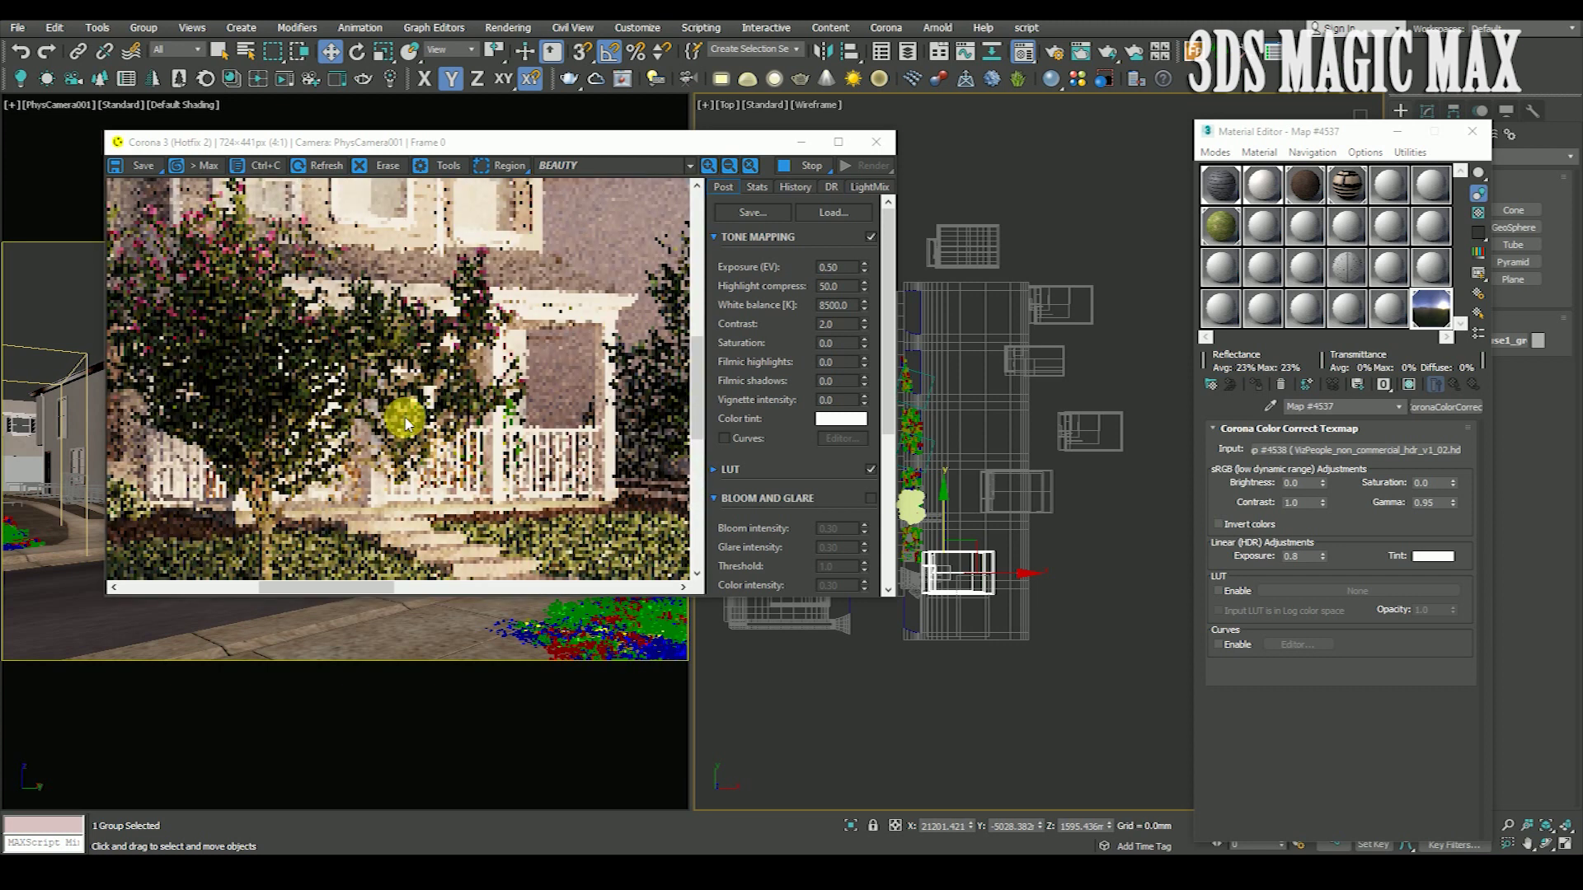
{"action": "scroll", "coordinate": [429, 483], "scroll_direction": "down", "scroll_amount": 1}
{"action": "scroll", "coordinate": [421, 480], "scroll_direction": "down", "scroll_amount": 1}
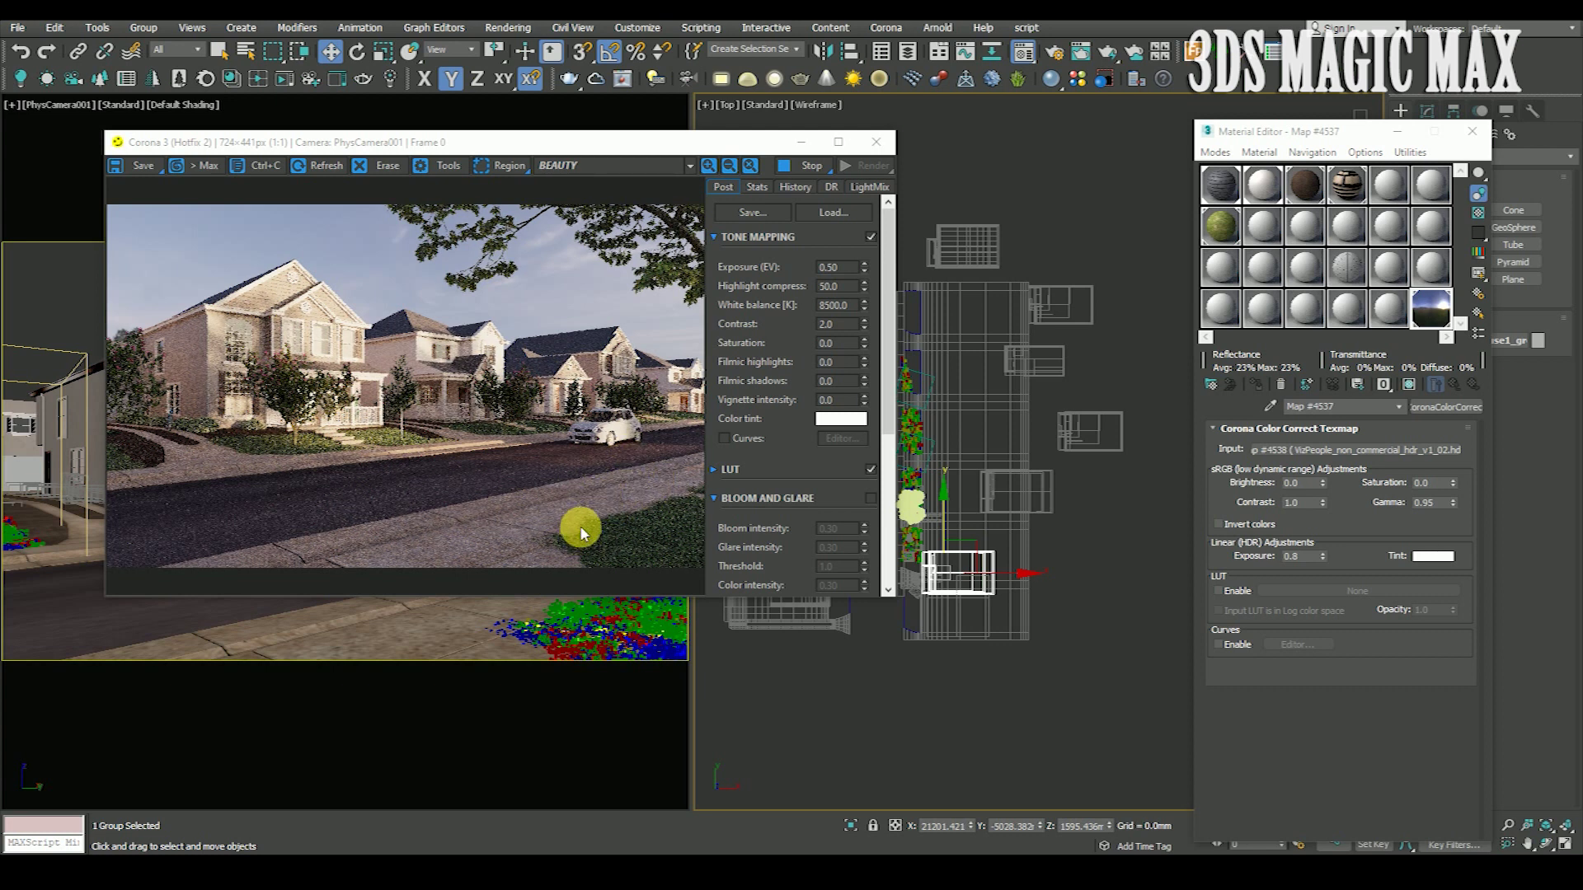
{"action": "scroll", "coordinate": [329, 350], "scroll_direction": "up", "scroll_amount": 3}
{"action": "scroll", "coordinate": [491, 338], "scroll_direction": "down", "scroll_amount": 3}
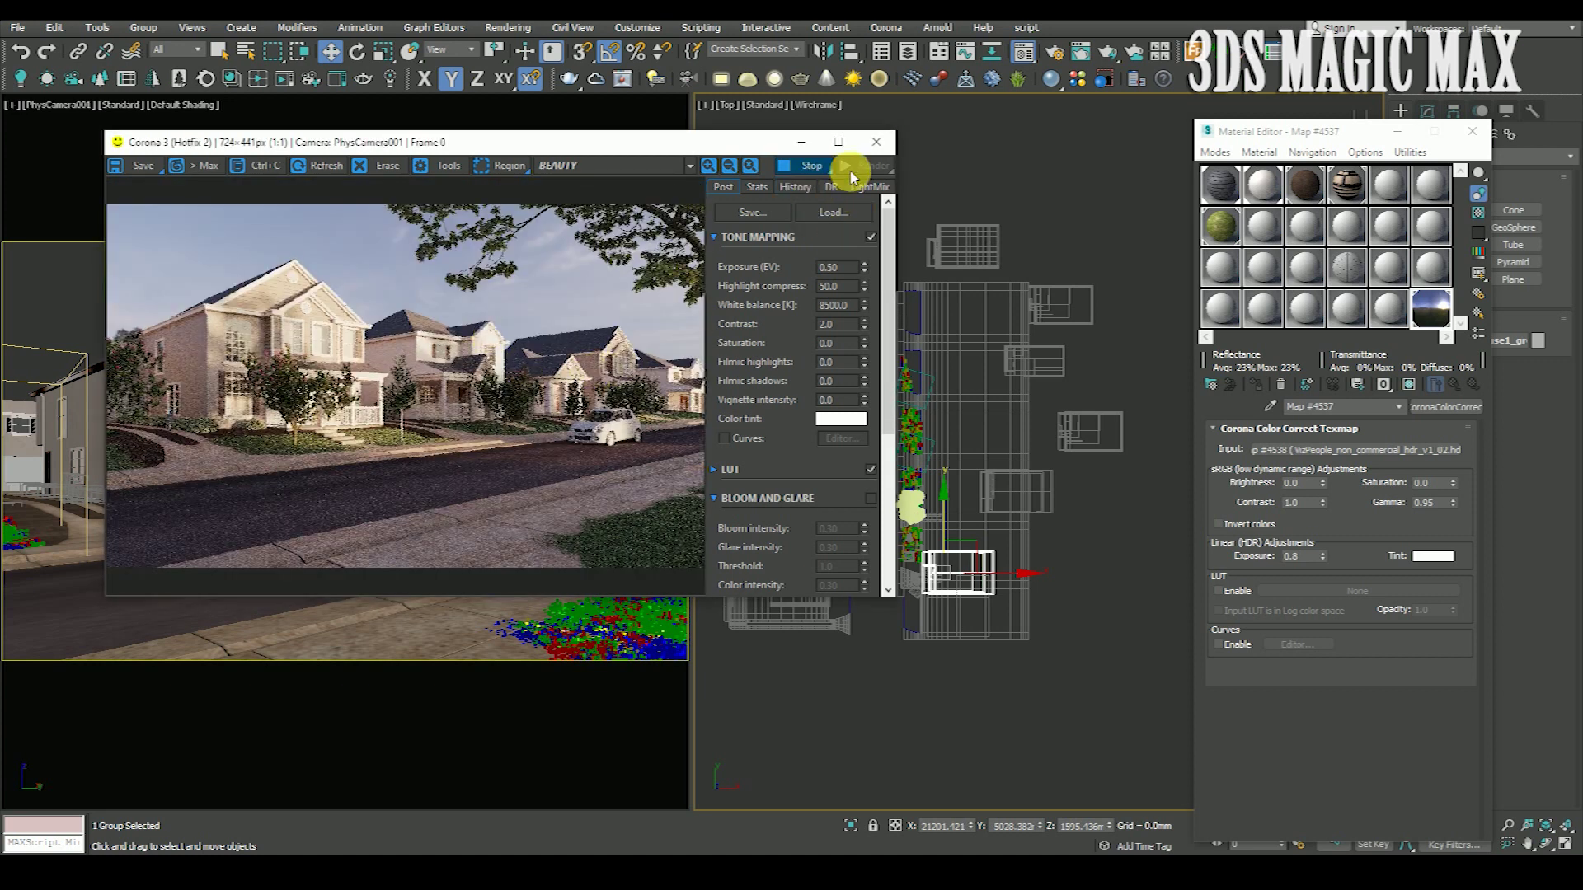
Close the frame buffer, clear the selection and open Render Setup's Render Elements tab.
{"action": "left_click", "coordinate": [874, 142]}
{"action": "left_click", "coordinate": [1007, 173]}
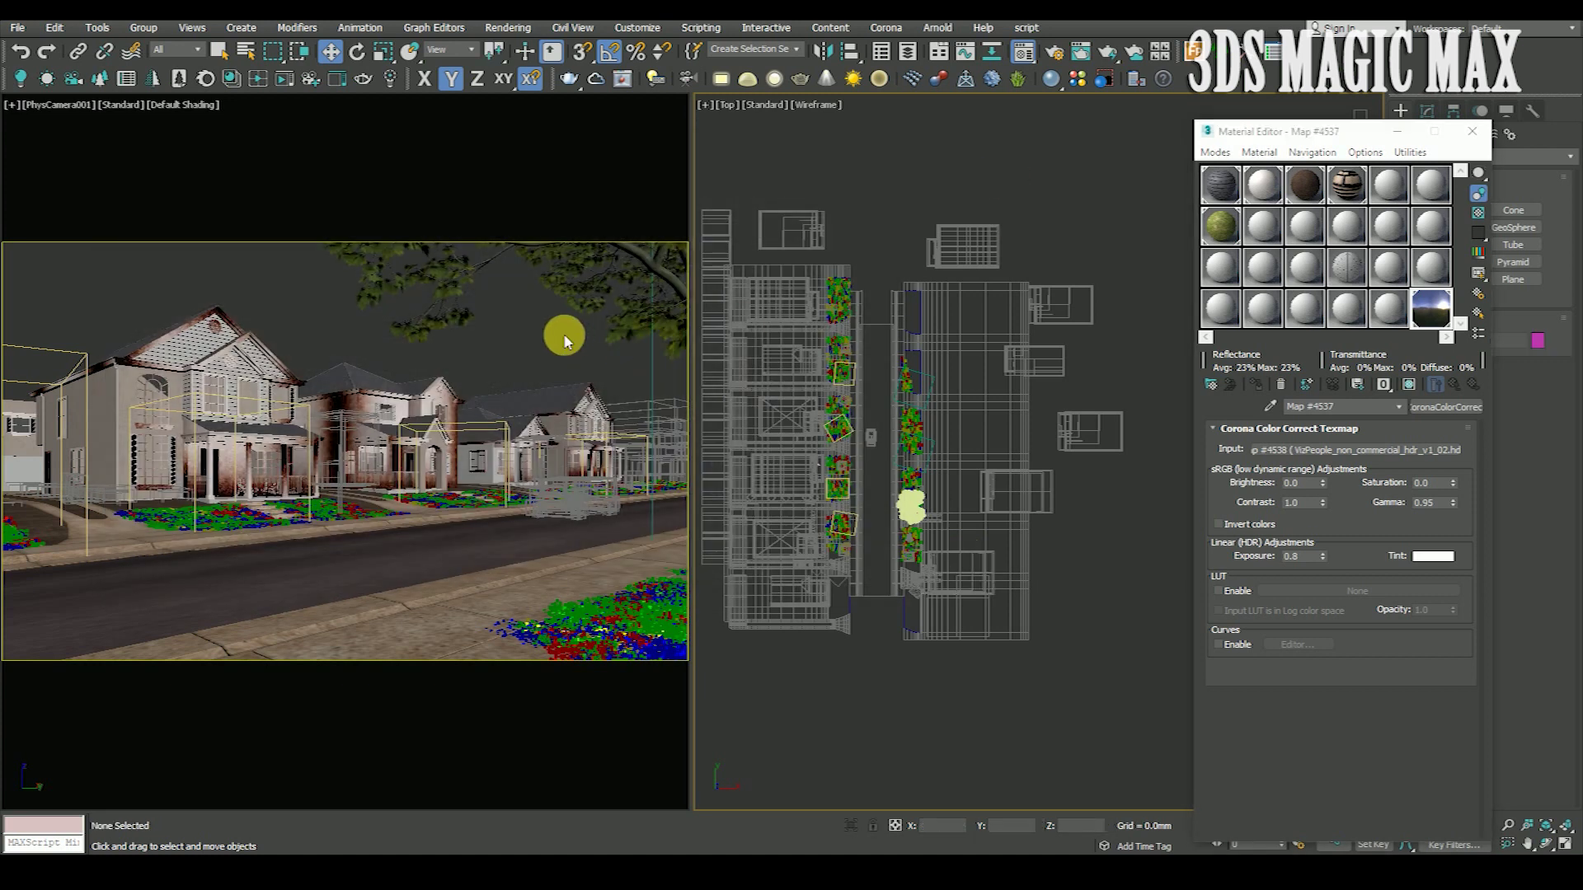
{"action": "left_click", "coordinate": [508, 27]}
{"action": "left_click", "coordinate": [522, 99]}
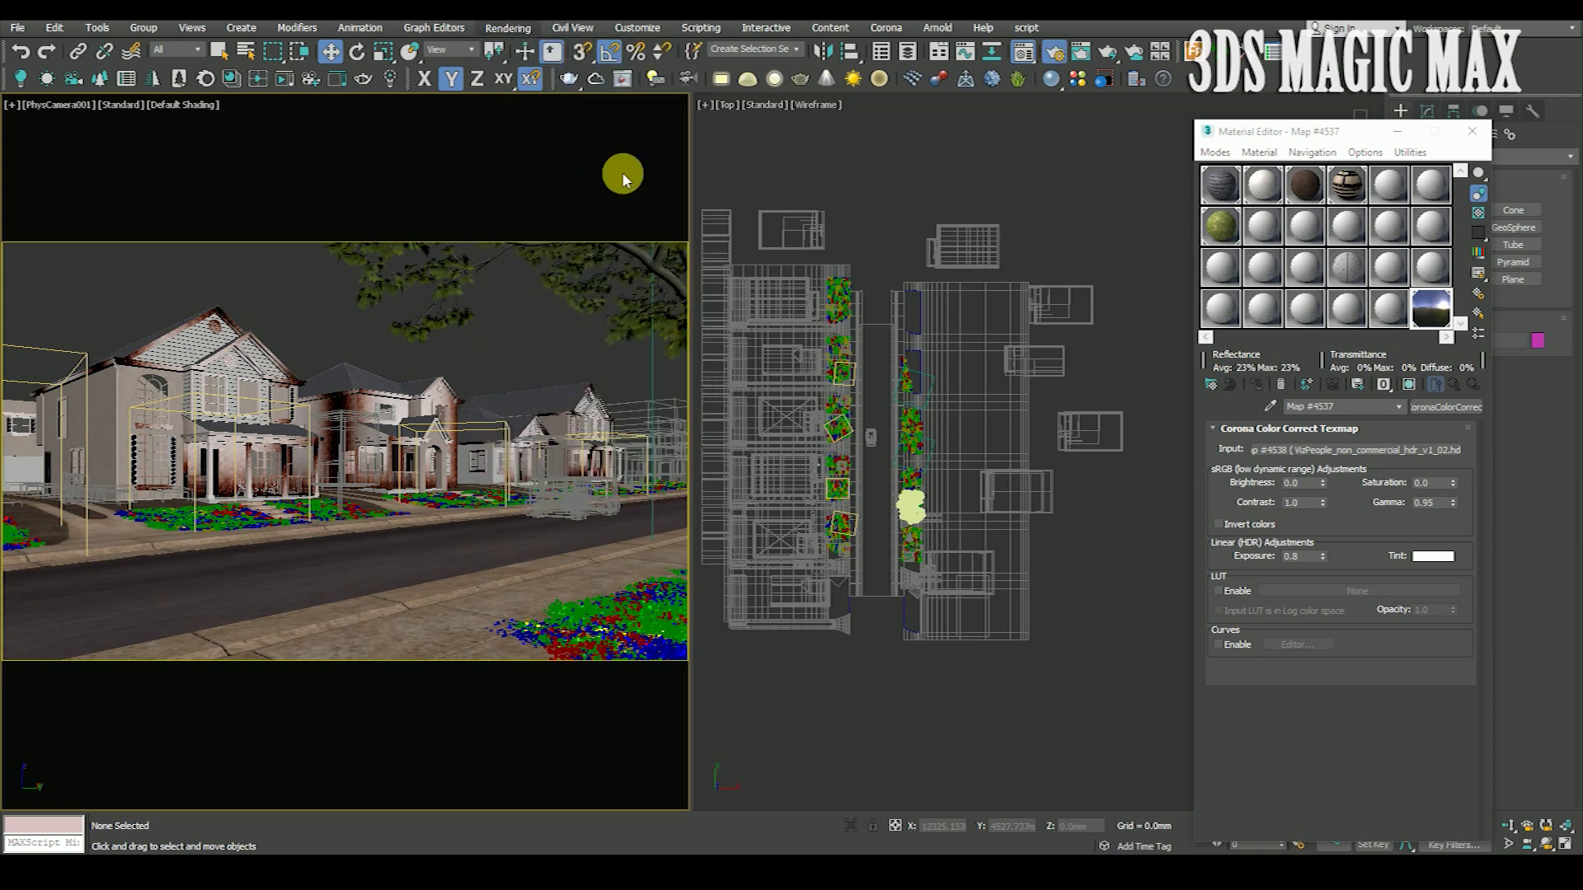
{"action": "key", "text": "F10"}
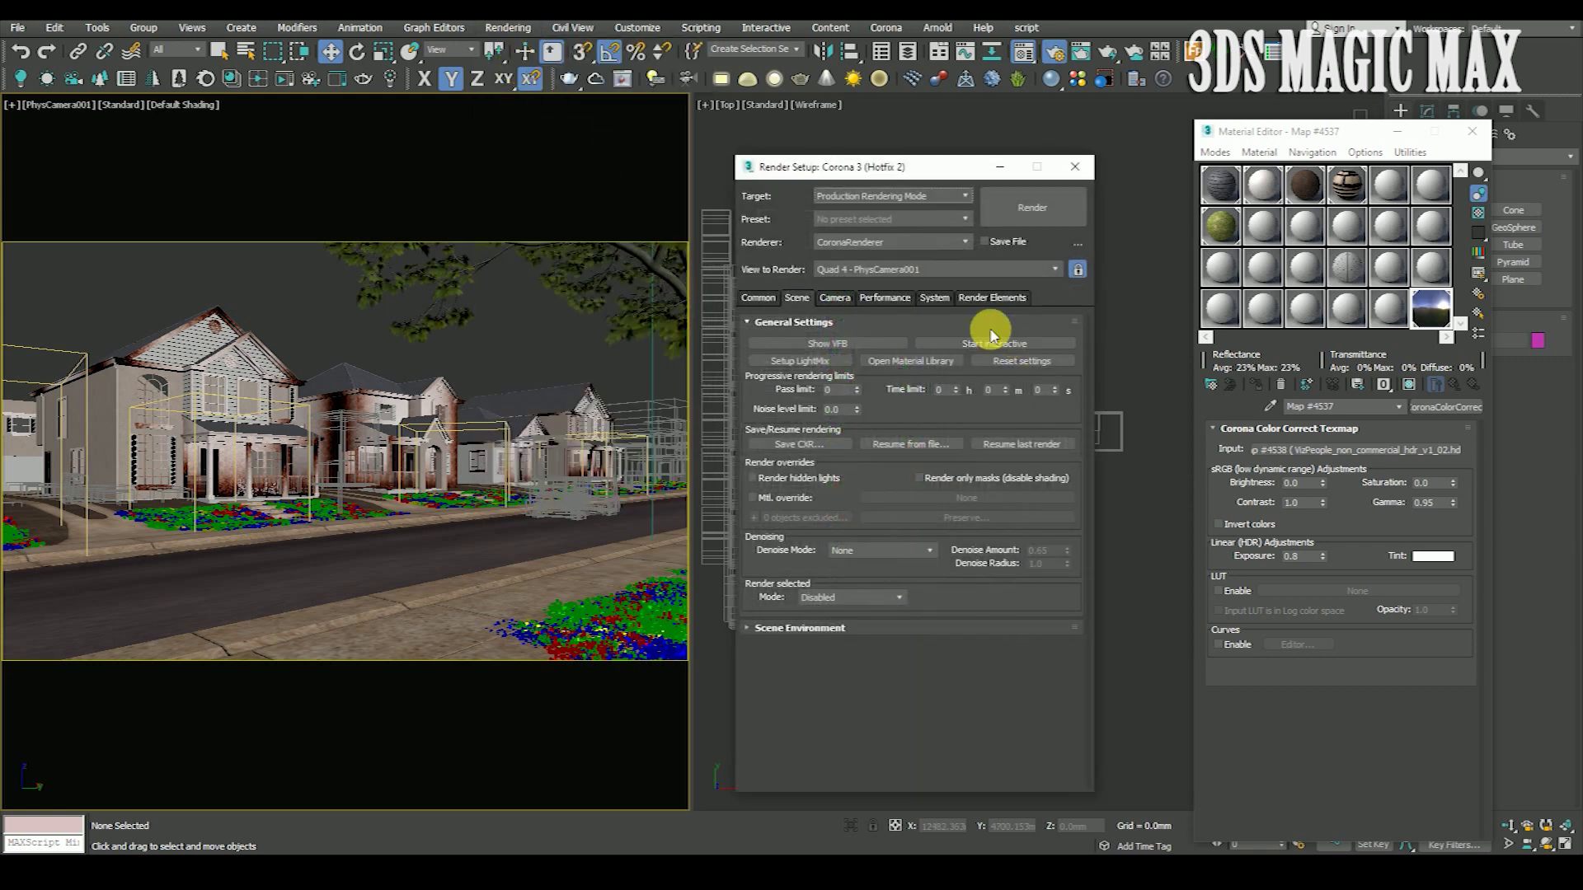
{"action": "left_click", "coordinate": [992, 298]}
{"action": "left_click_drag", "start_coordinate": [969, 177], "coordinate": [1111, 153]}
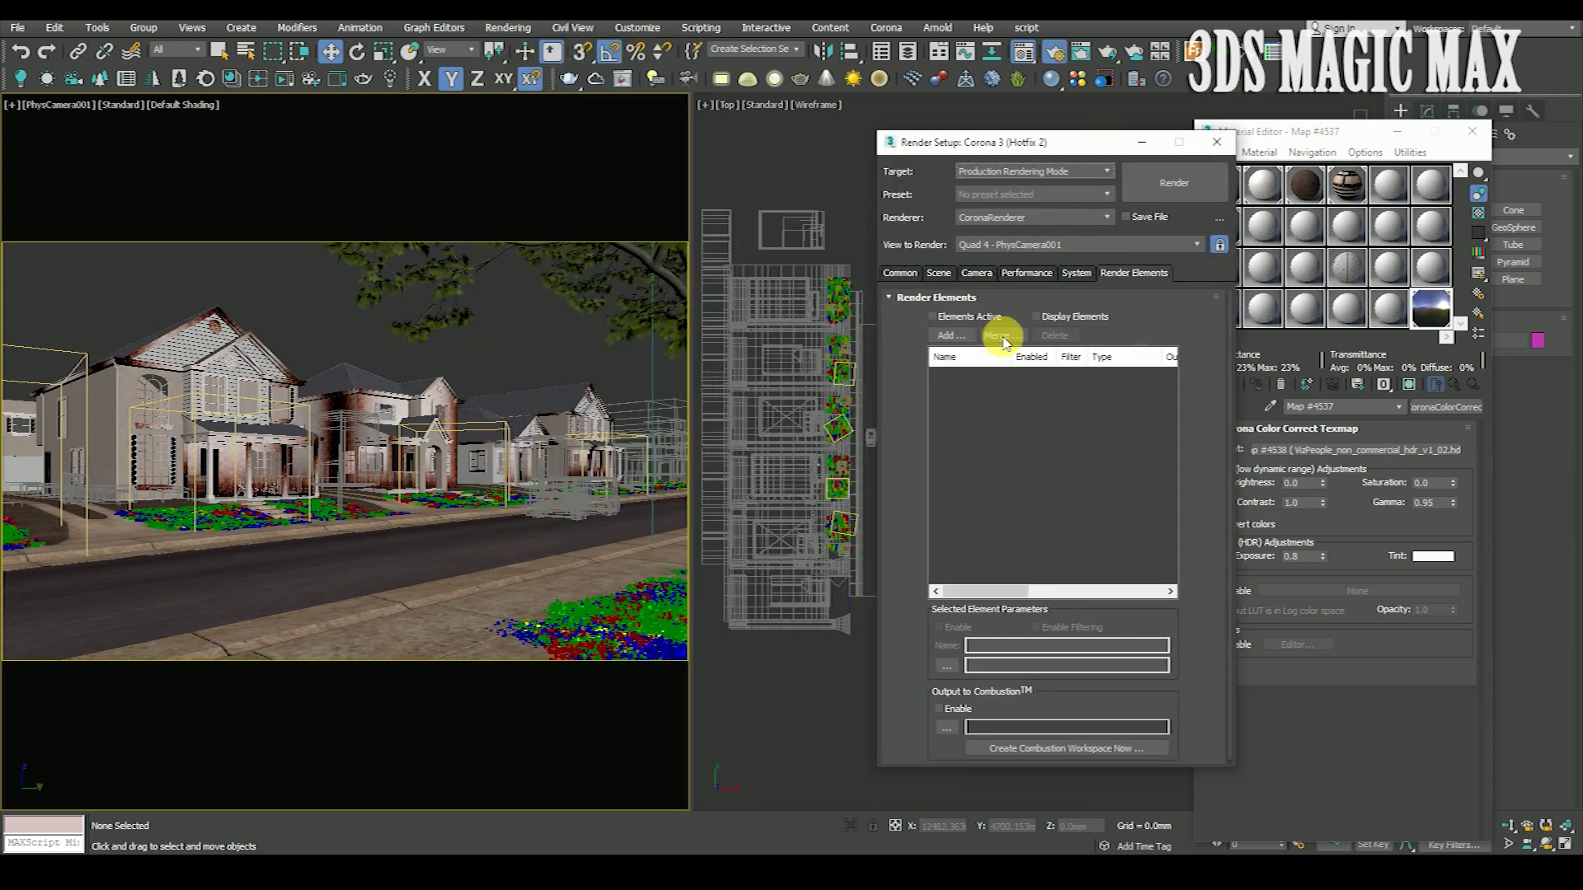
Add Corona Direct, Indirect, Reflect, Refract, Masking ID, WireColor and BloomGlare render elements.
{"action": "left_click", "coordinate": [942, 337]}
{"action": "left_click", "coordinate": [1002, 322]}
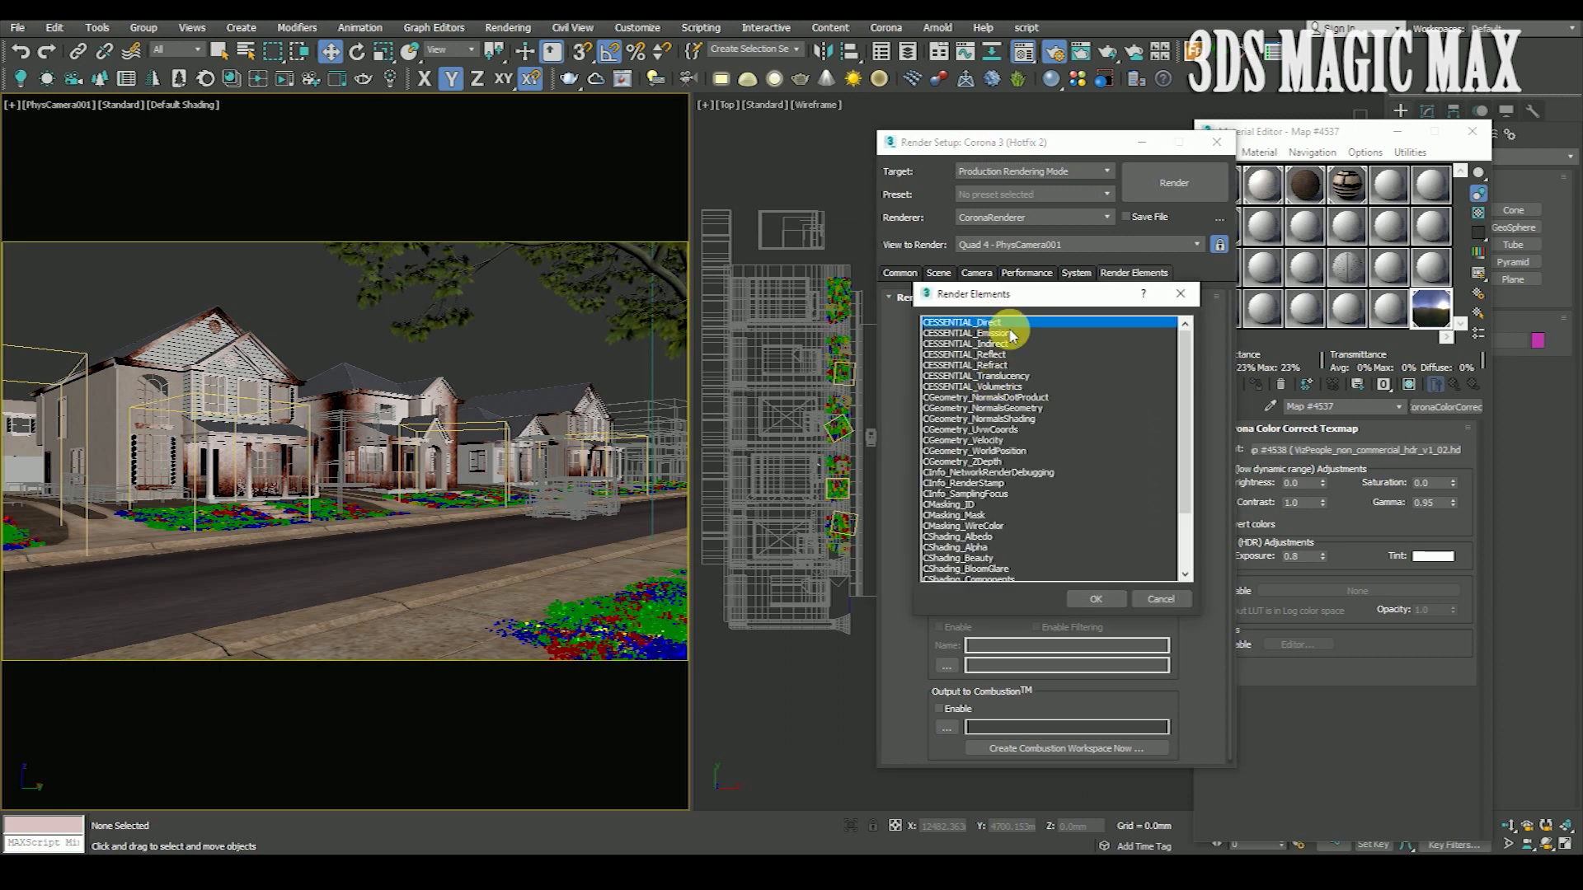
{"action": "left_click", "coordinate": [1004, 355], "text": "ctrl"}
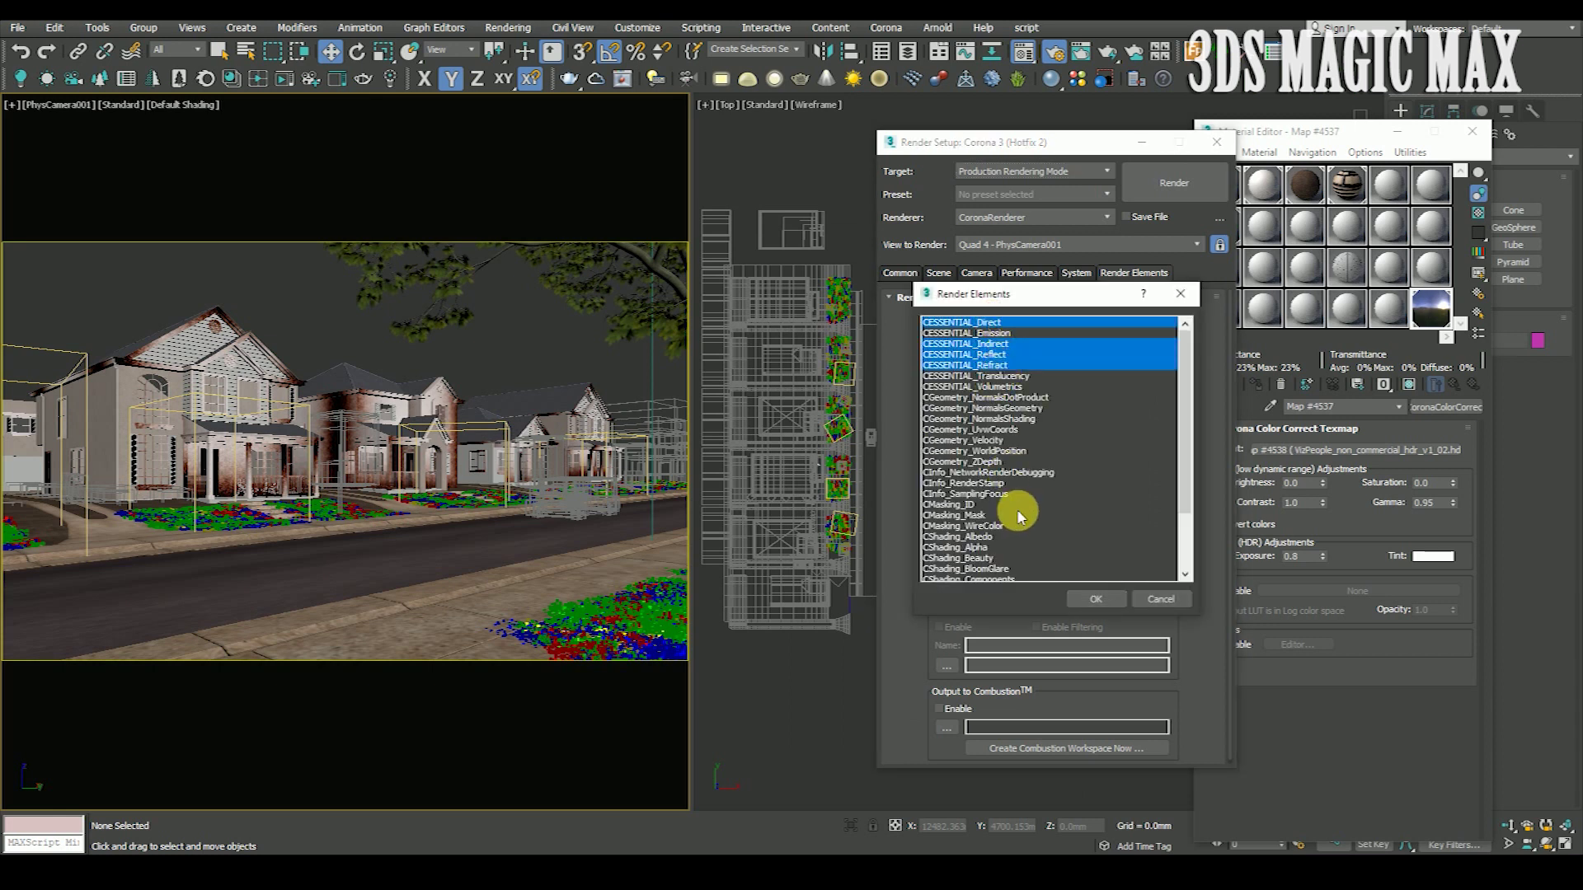
{"action": "left_click", "coordinate": [973, 505], "text": "ctrl"}
{"action": "left_click", "coordinate": [979, 526], "text": "ctrl"}
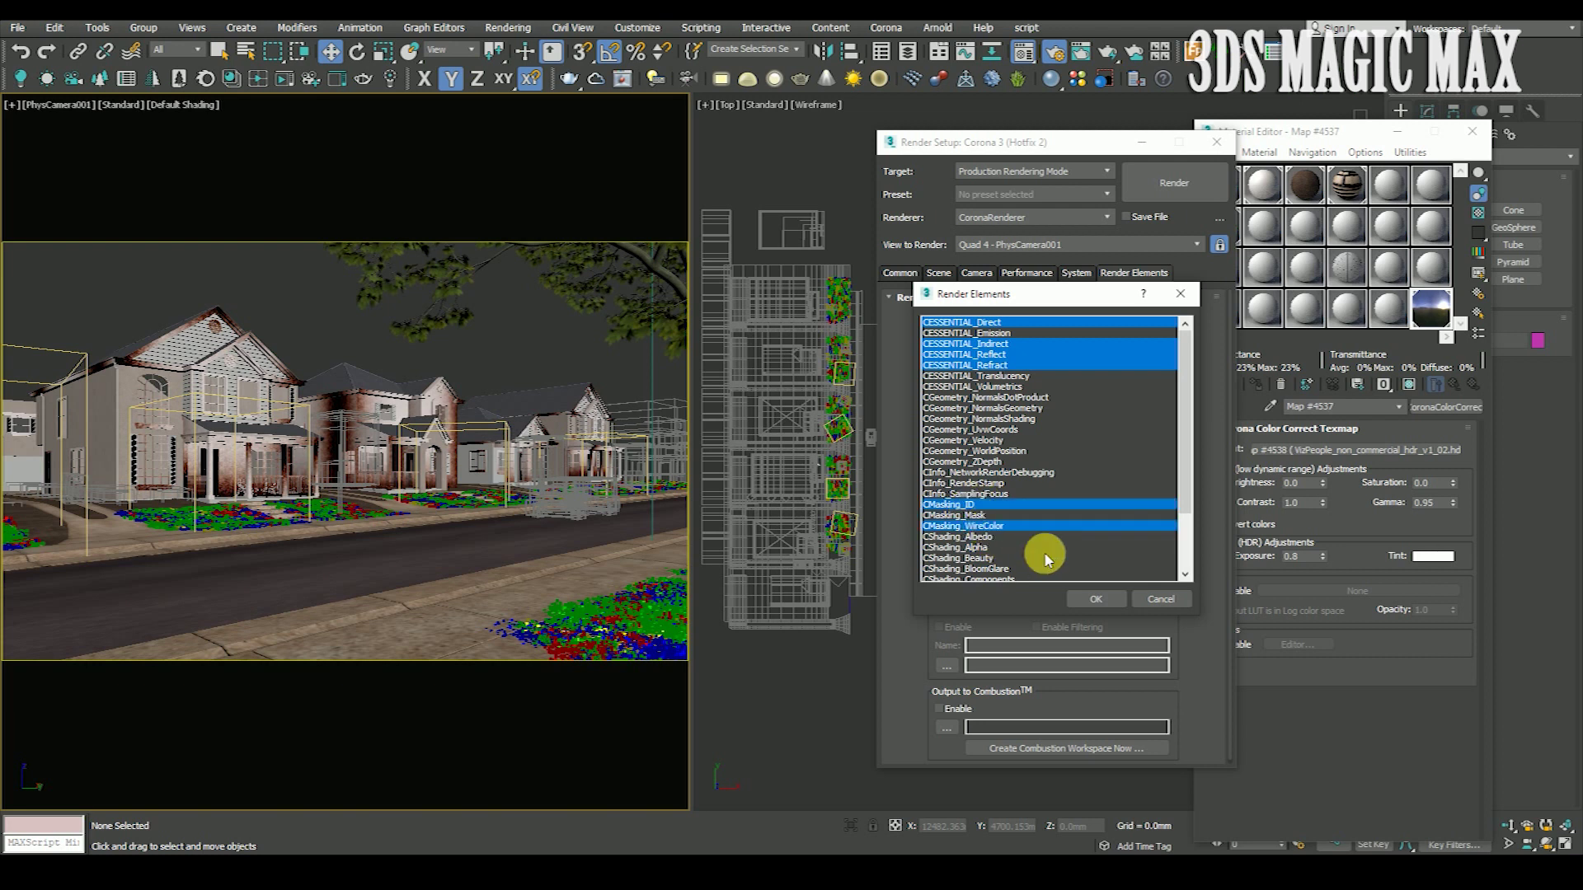
{"action": "left_click", "coordinate": [989, 569], "text": "ctrl"}
{"action": "left_click", "coordinate": [1096, 600]}
Review the CMasking_ID element's parameters in the render elements list.
{"action": "left_click", "coordinate": [963, 430]}
{"action": "scroll", "coordinate": [899, 371], "scroll_direction": "down", "scroll_amount": 2}
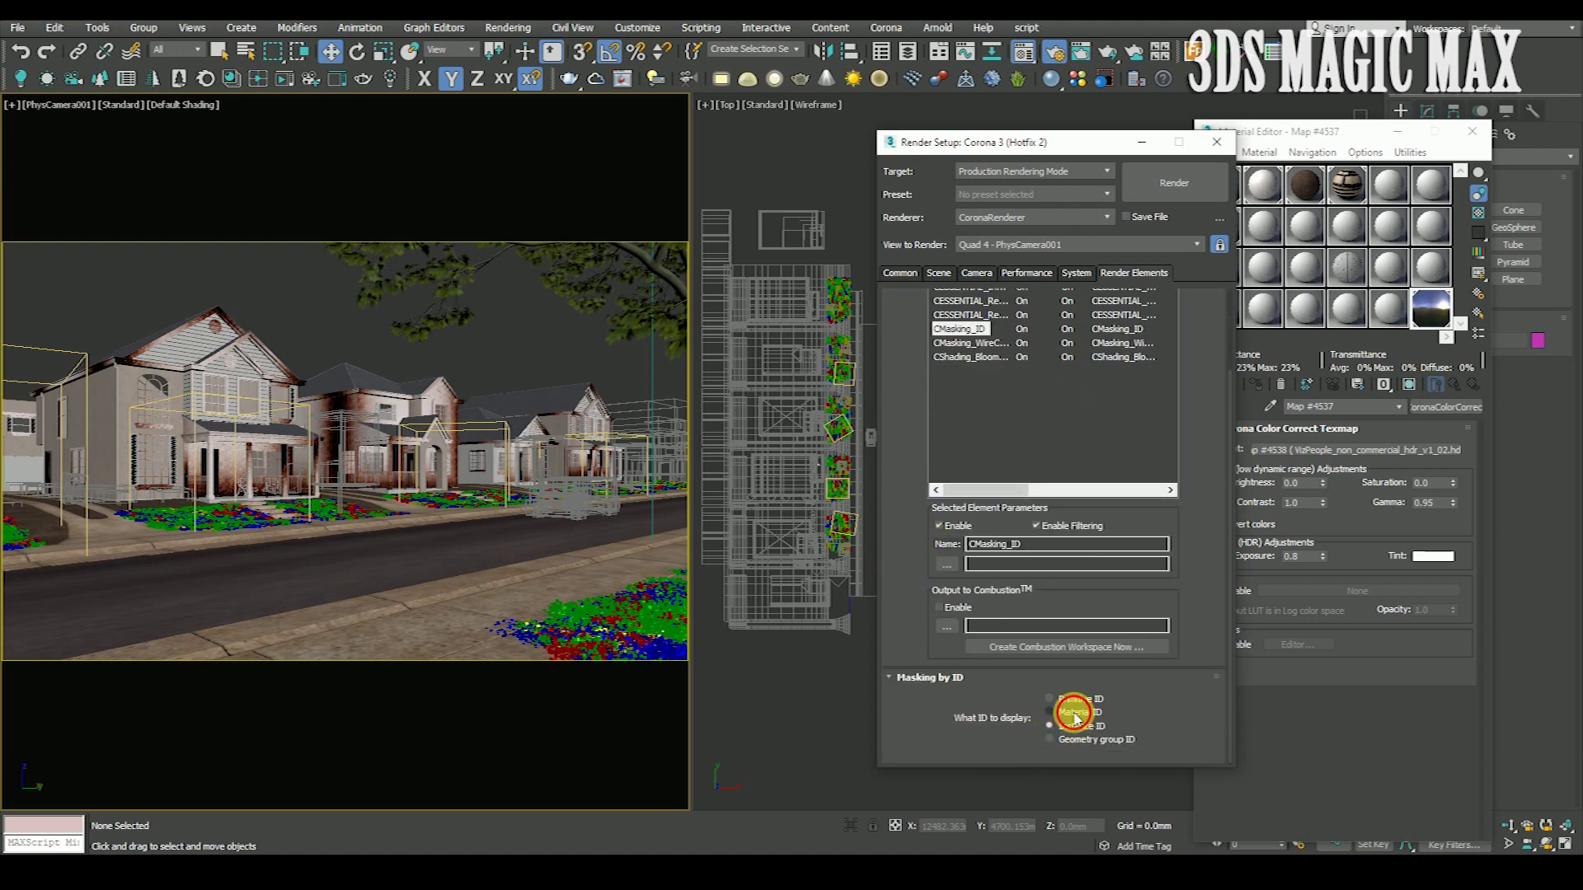
{"action": "scroll", "coordinate": [908, 494], "scroll_direction": "up", "scroll_amount": 2}
{"action": "scroll", "coordinate": [903, 371], "scroll_direction": "up", "scroll_amount": 2}
{"action": "left_click", "coordinate": [938, 272]}
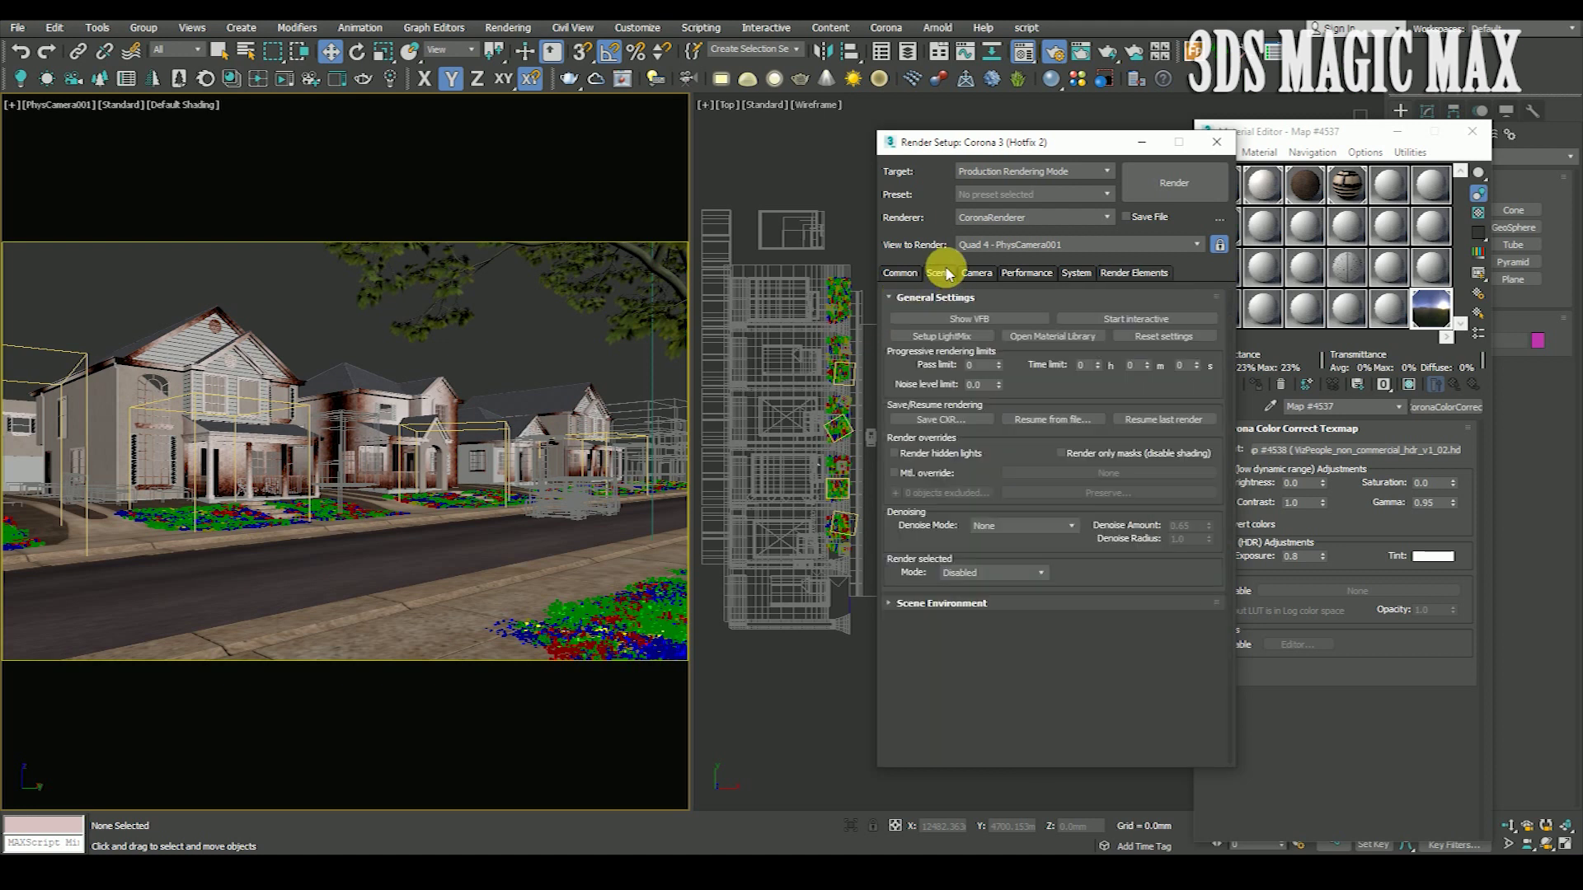
Set Corona denoising to High quality with a denoise amount of 0.8.
{"action": "left_click", "coordinate": [1034, 529]}
{"action": "left_click", "coordinate": [1037, 578]}
{"action": "double_click", "coordinate": [1191, 525]}
{"action": "type", "text": ".8"}
{"action": "key", "text": "Return"}
{"action": "type", "text": "250"}
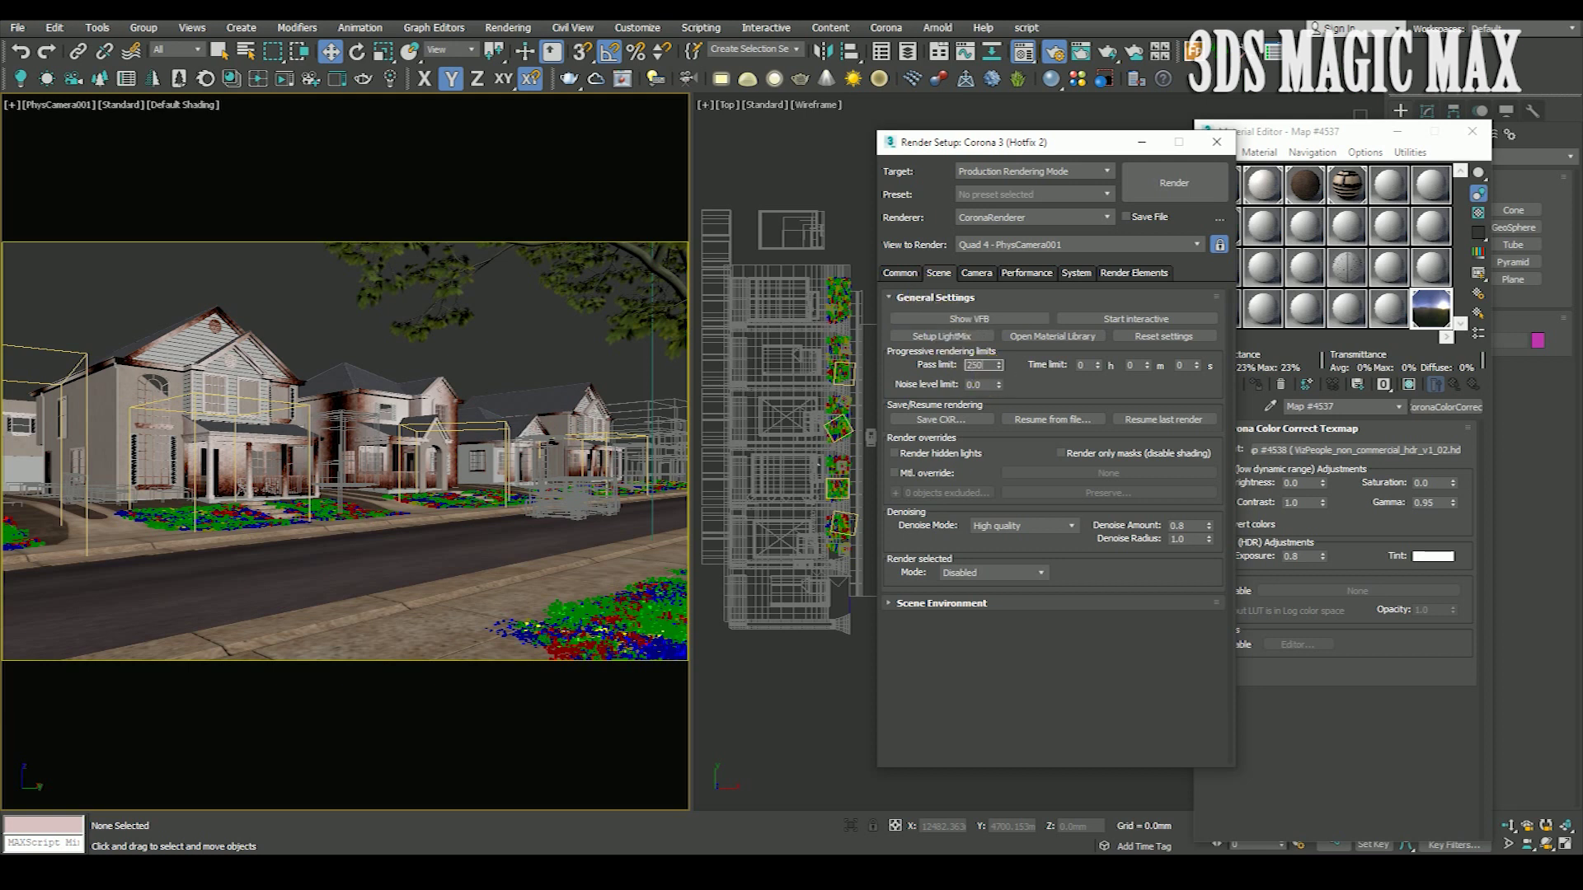
Check the Scene, Render Elements and System settings, then start the final production render.
{"action": "left_click", "coordinate": [922, 297]}
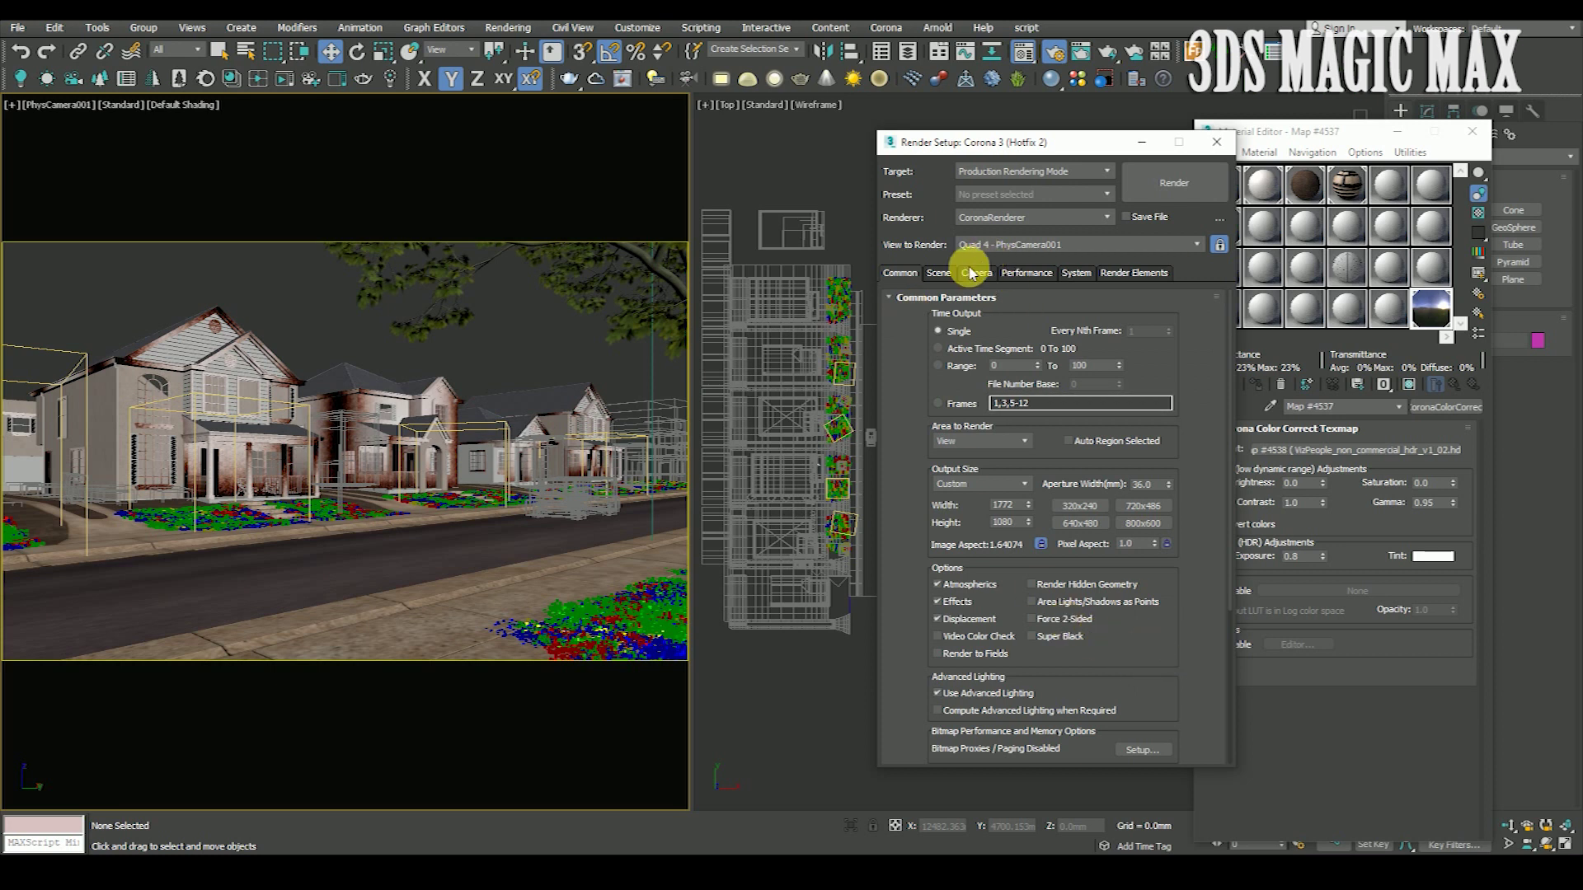
{"action": "left_click", "coordinate": [938, 273]}
{"action": "left_click", "coordinate": [1131, 273]}
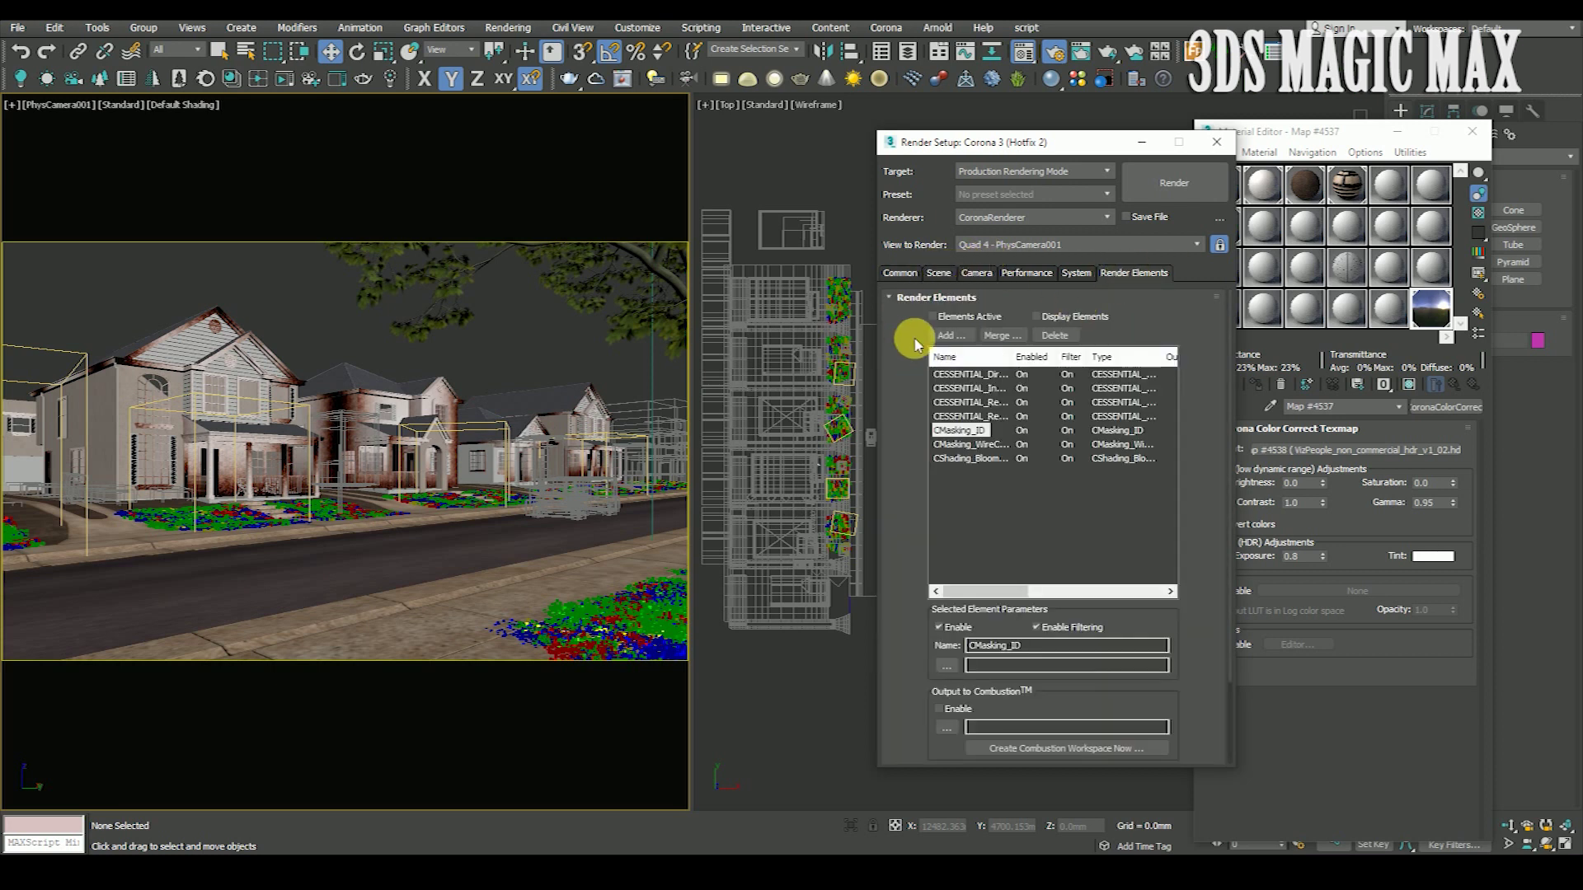
{"action": "left_click", "coordinate": [1079, 274]}
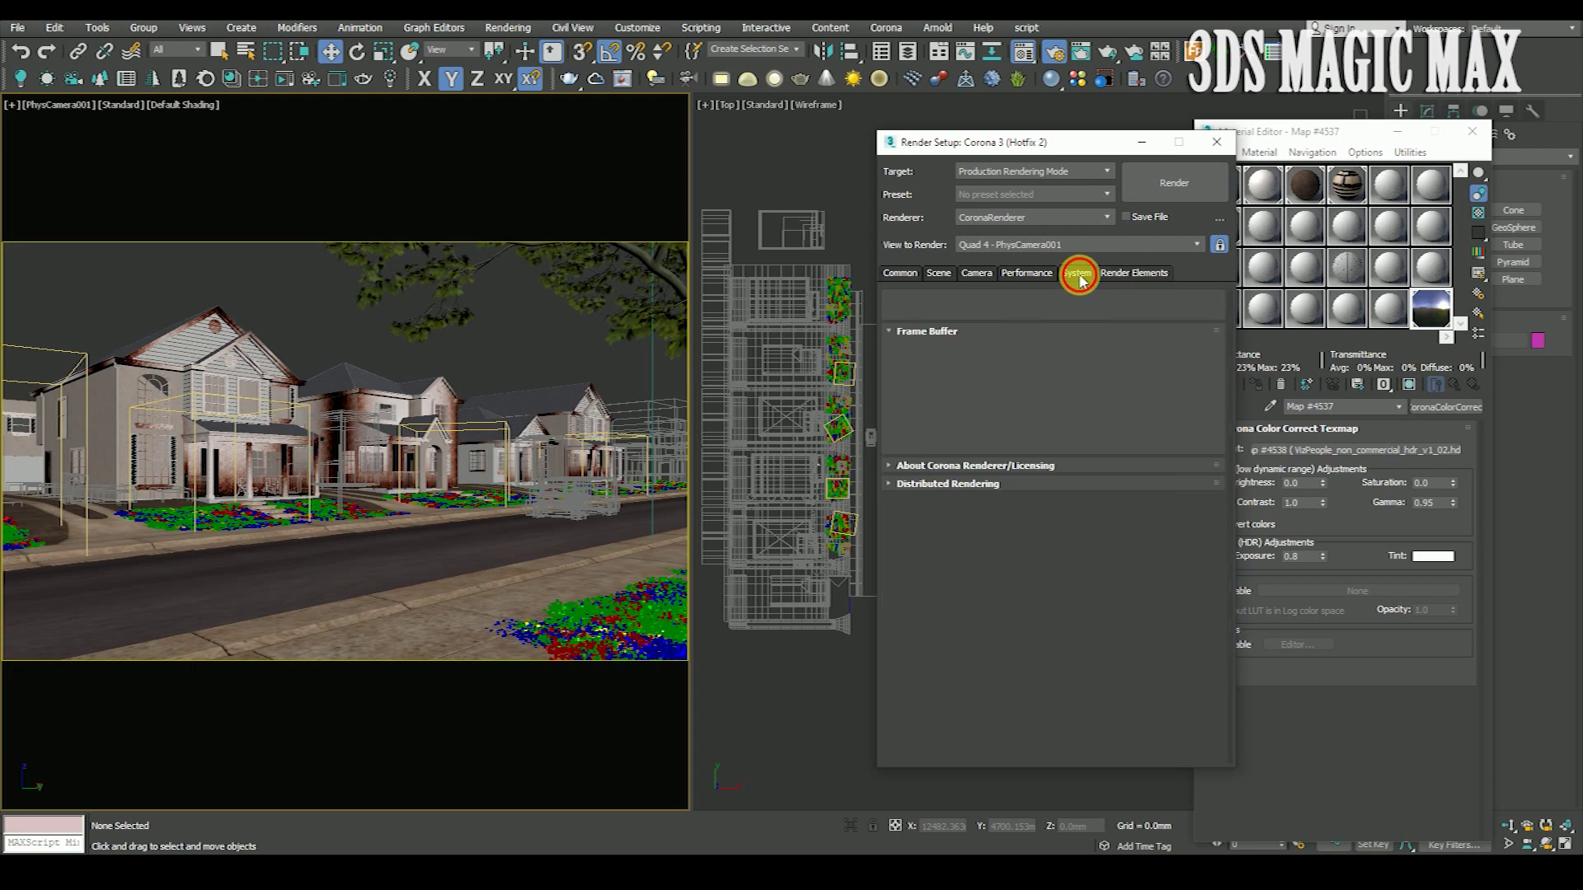
{"action": "key", "text": "shift+q"}
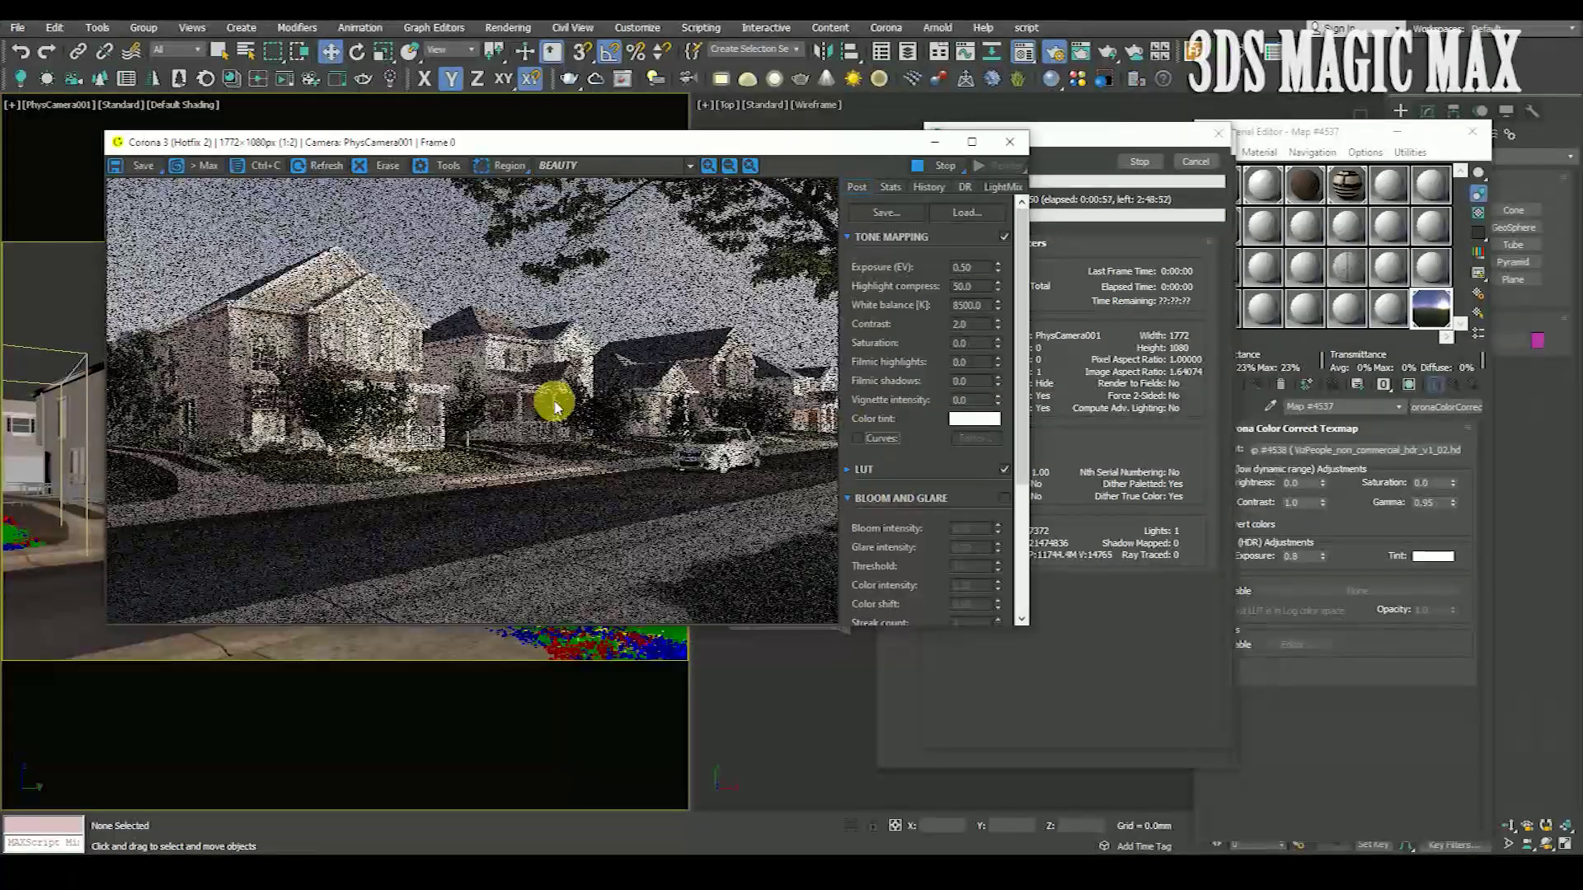
Scroll the Corona VFB panel while the final 1772×1080 street render refines.
{"action": "scroll", "coordinate": [481, 352], "scroll_direction": "up", "scroll_amount": 2}
{"action": "scroll", "coordinate": [481, 352], "scroll_direction": "down", "scroll_amount": 2}
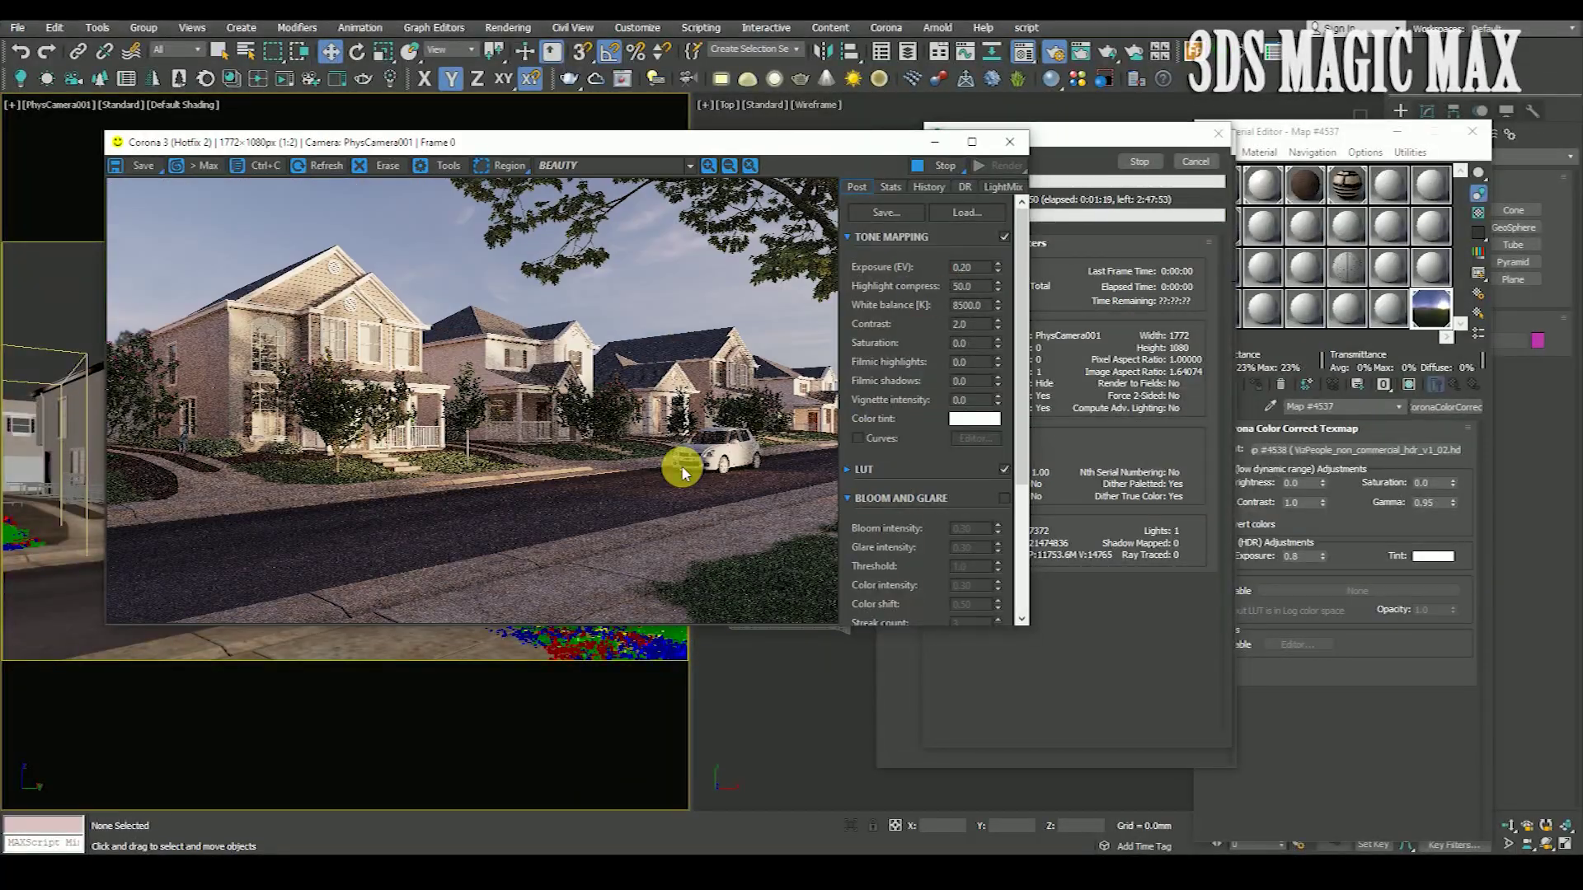